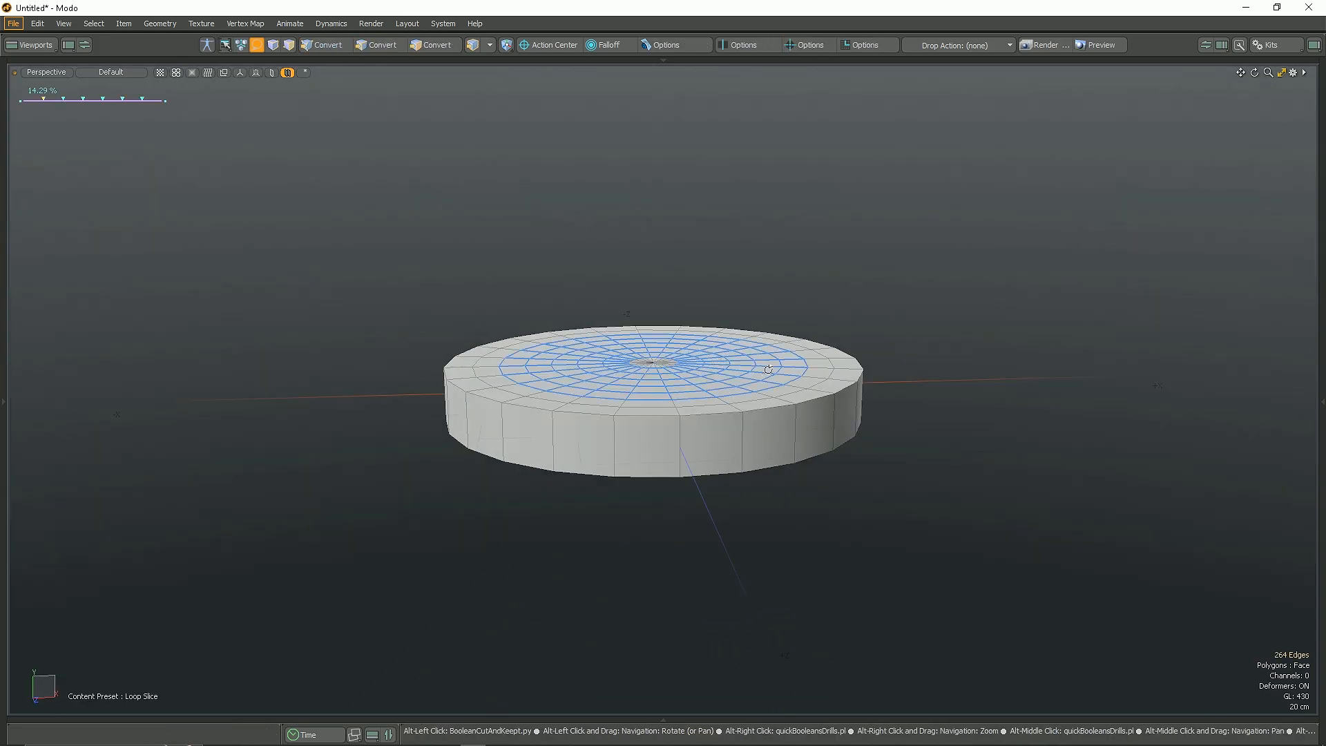
# Step: Move the 12 side polygons on one half of the disc outward along X to extend the body into a slab
pyautogui.press('3')
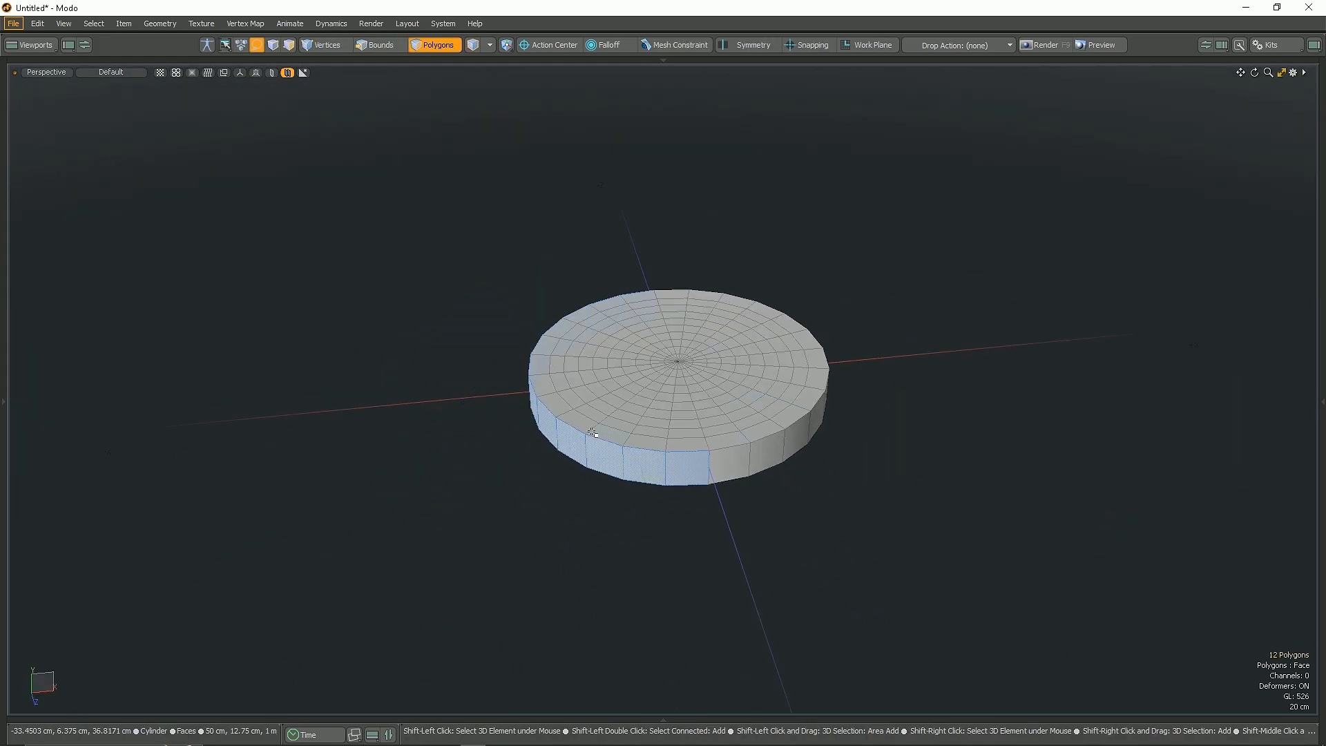
pyautogui.press('w')
pyautogui.moveTo(593, 433); pyautogui.dragTo(414, 418)
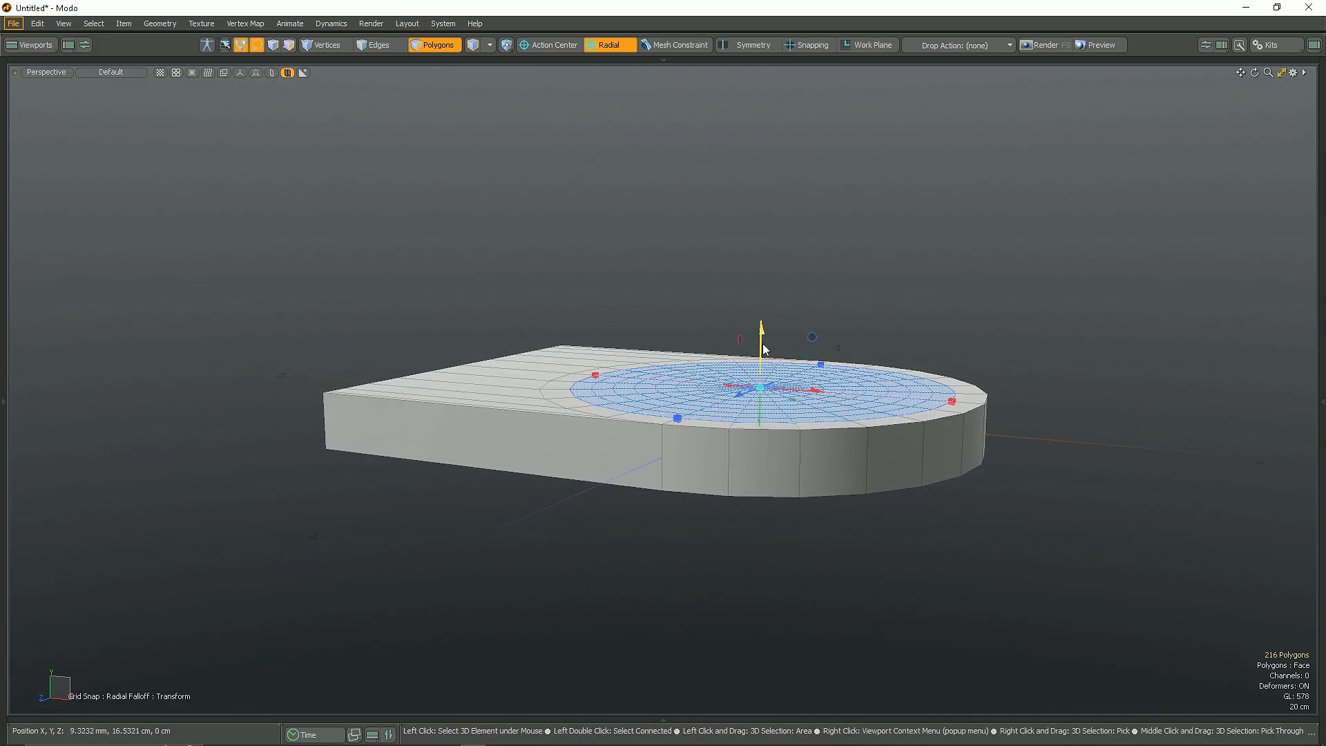
# Step: Raise the circular polygon group on the top face along Y into a dome using radial falloff
pyautogui.moveTo(764, 349); pyautogui.dragTo(764, 252)
pyautogui.press('Escape')
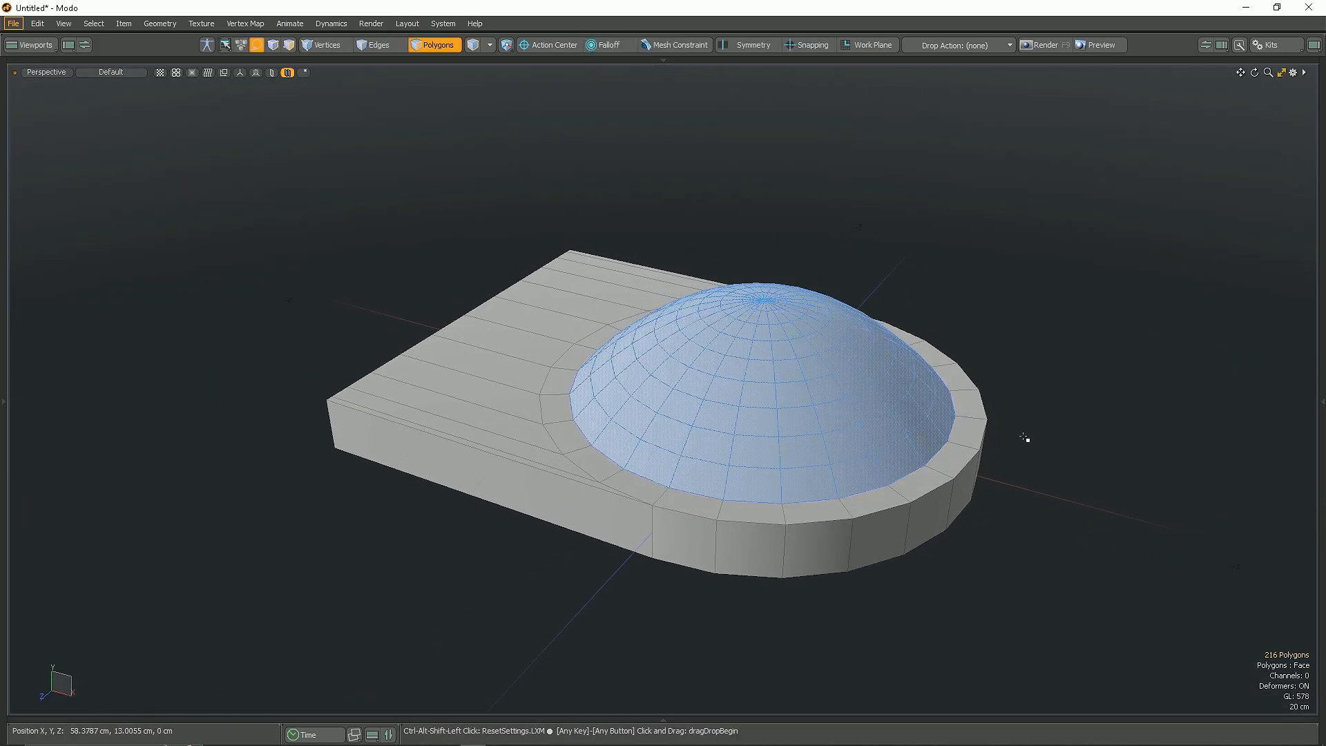
pyautogui.keyDown('alt'); pyautogui.moveTo(1027, 438); pyautogui.dragTo(856, 323); pyautogui.keyUp('alt')
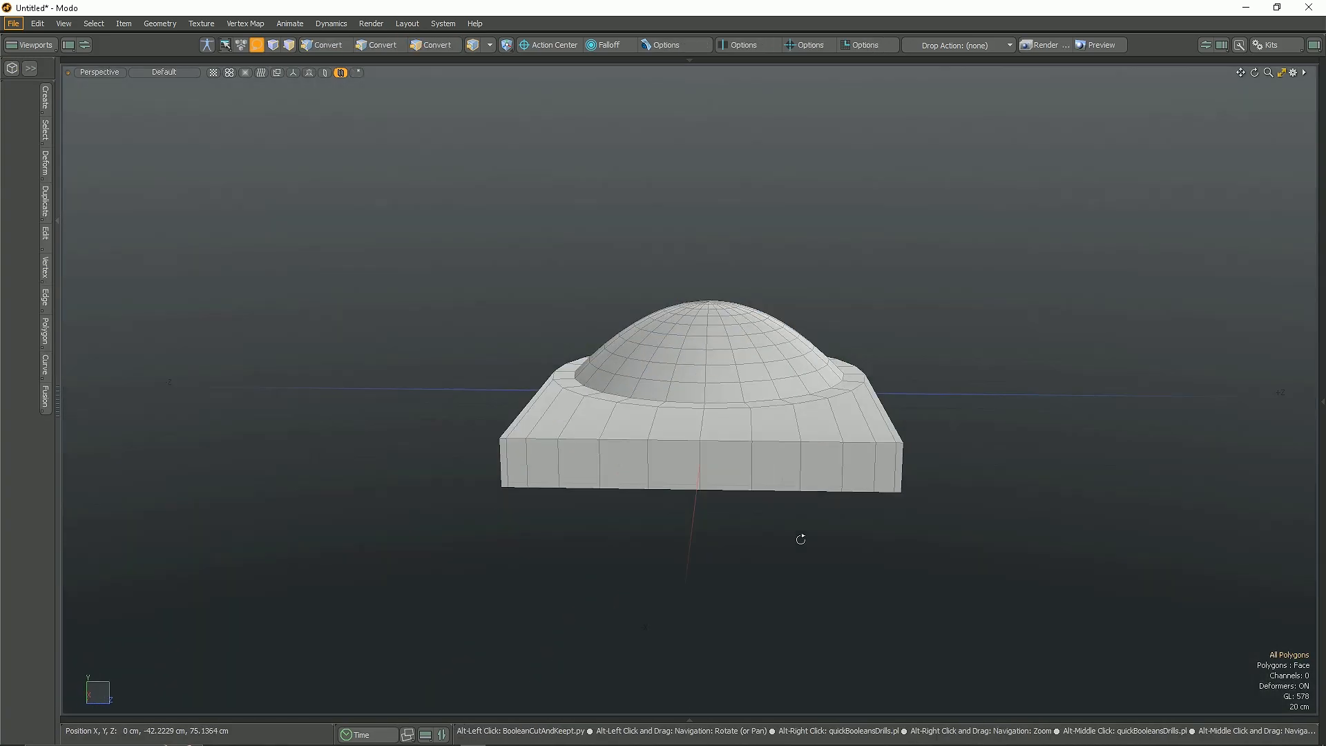
# Step: Place a cylinder along the X axis at the rounded end so that it intersects the dome and the base
pyautogui.keyDown('alt'); pyautogui.rightClick(761, 509); pyautogui.keyUp('alt')
pyautogui.keyDown('alt'); pyautogui.moveTo(761, 510); pyautogui.dragTo(849, 406); pyautogui.keyUp('alt')
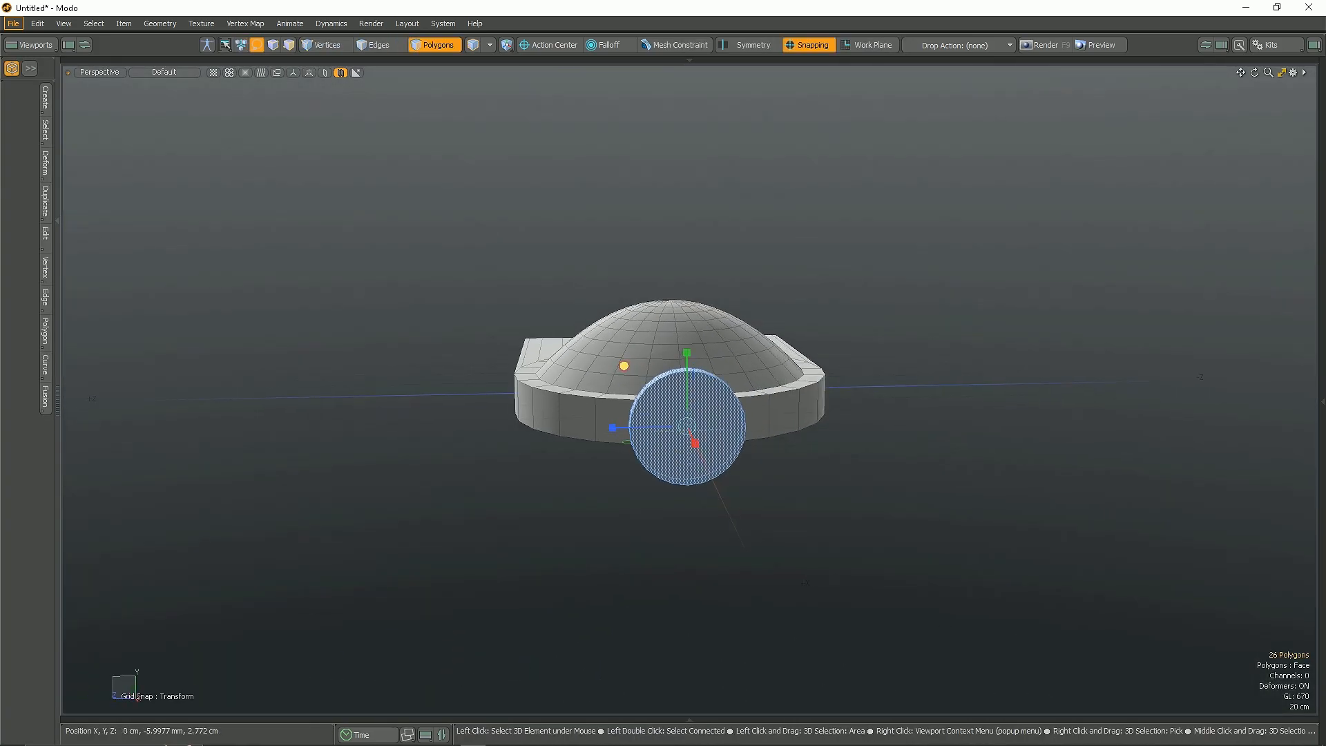
pyautogui.press('x')
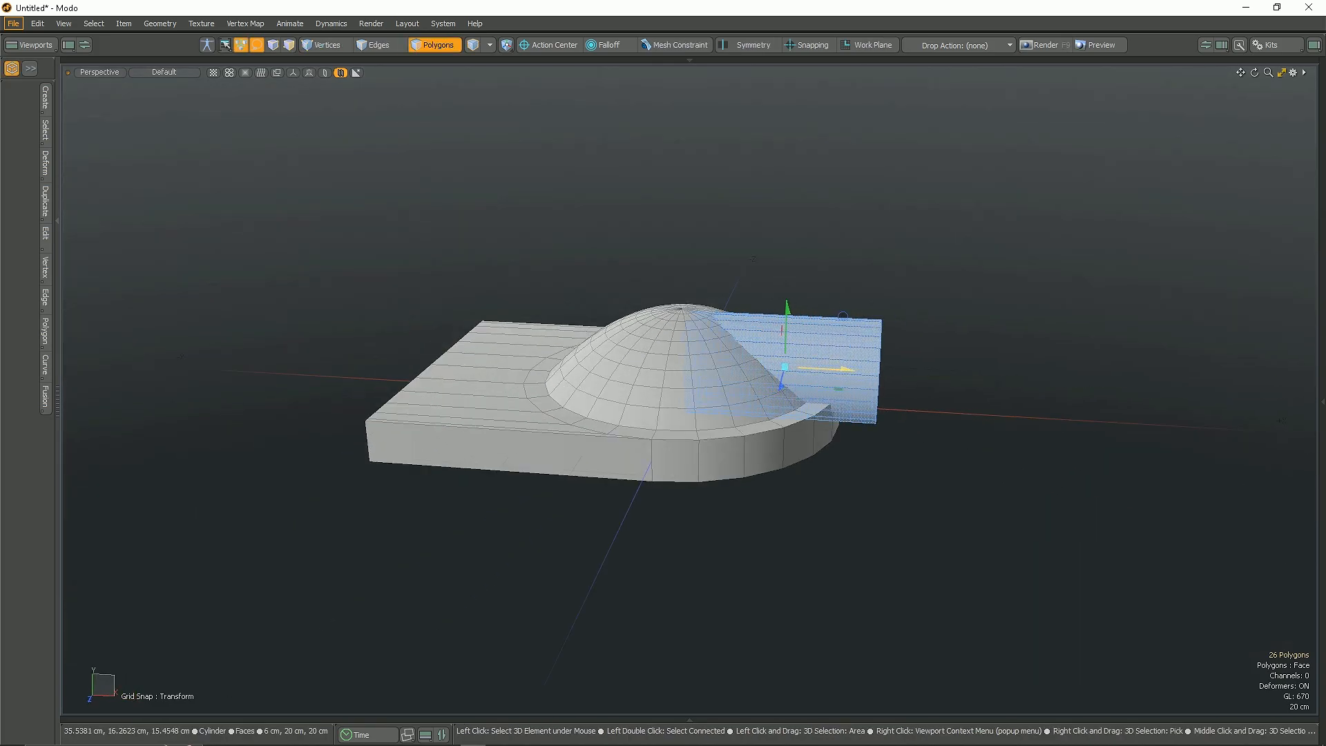
pyautogui.scroll(3, 823, 353)
pyautogui.keyDown('alt'); pyautogui.moveTo(823, 353); pyautogui.dragTo(794, 409); pyautogui.keyUp('alt')
pyautogui.scroll(2, 753, 346)
pyautogui.keyDown('alt'); pyautogui.moveTo(828, 461); pyautogui.dragTo(851, 429); pyautogui.keyUp('alt')
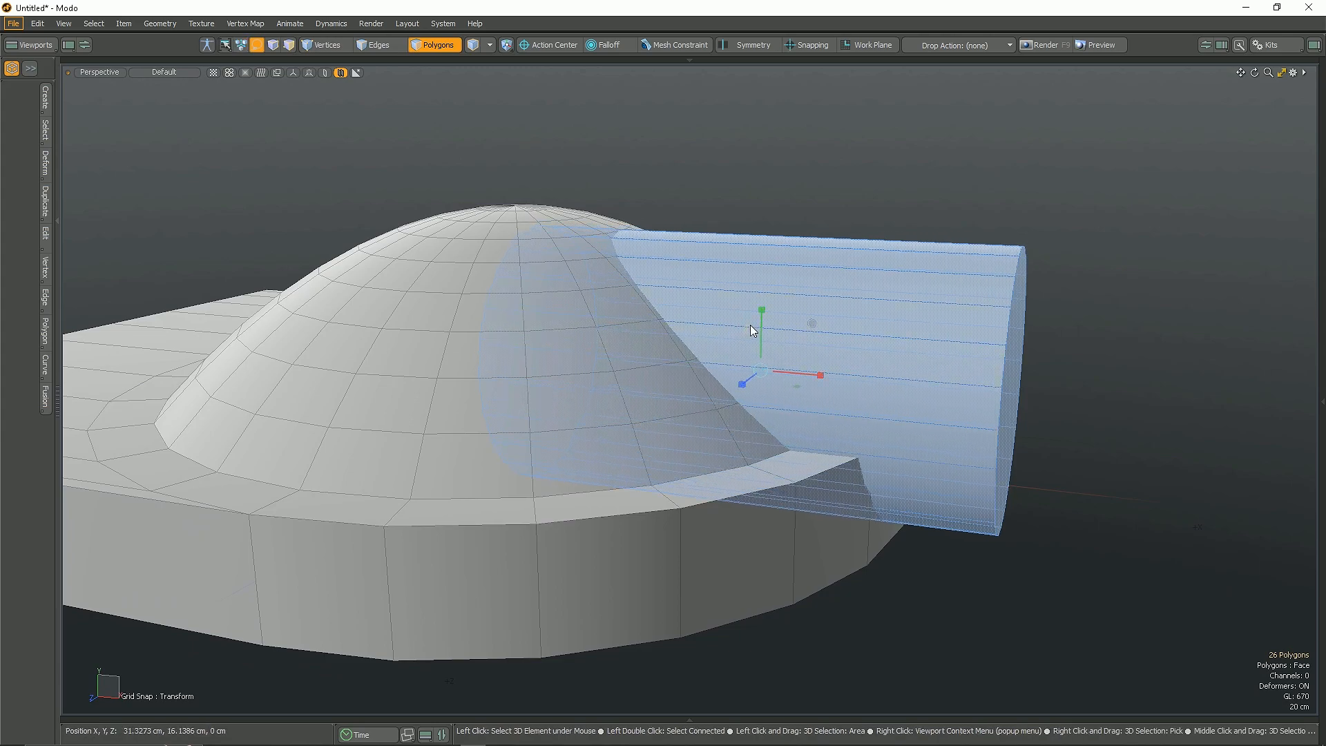
pyautogui.keyDown('alt'); pyautogui.moveTo(1001, 428); pyautogui.dragTo(759, 387); pyautogui.keyUp('alt')
# Step: Combine the cylinder with the dome and base into one mesh using a Boolean union
pyautogui.hotkey('ctrl', 'b')
pyautogui.scroll(4, 717, 393)
pyautogui.press('1')
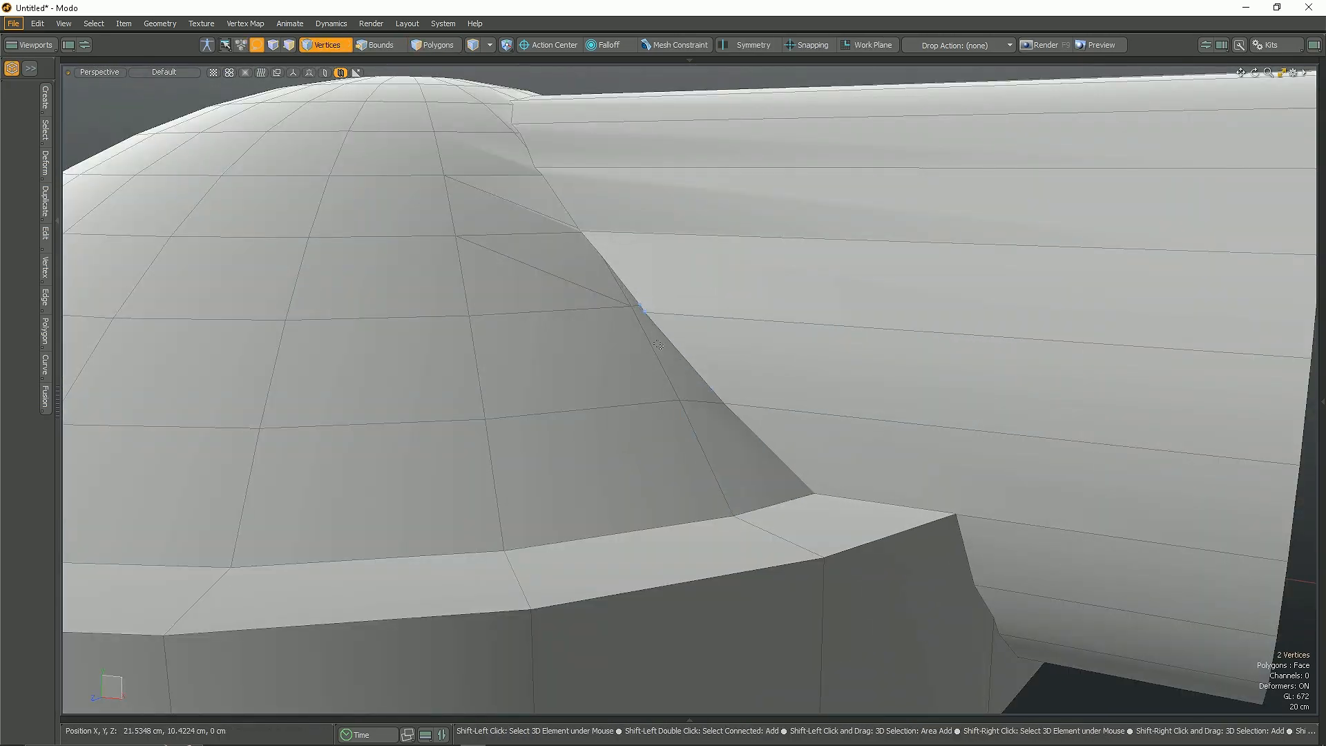
pyautogui.keyDown('alt'); pyautogui.moveTo(652, 326); pyautogui.dragTo(581, 379); pyautogui.keyUp('alt')
pyautogui.scroll(-6, 584, 376)
pyautogui.scroll(4, 635, 349)
pyautogui.scroll(-5, 641, 346)
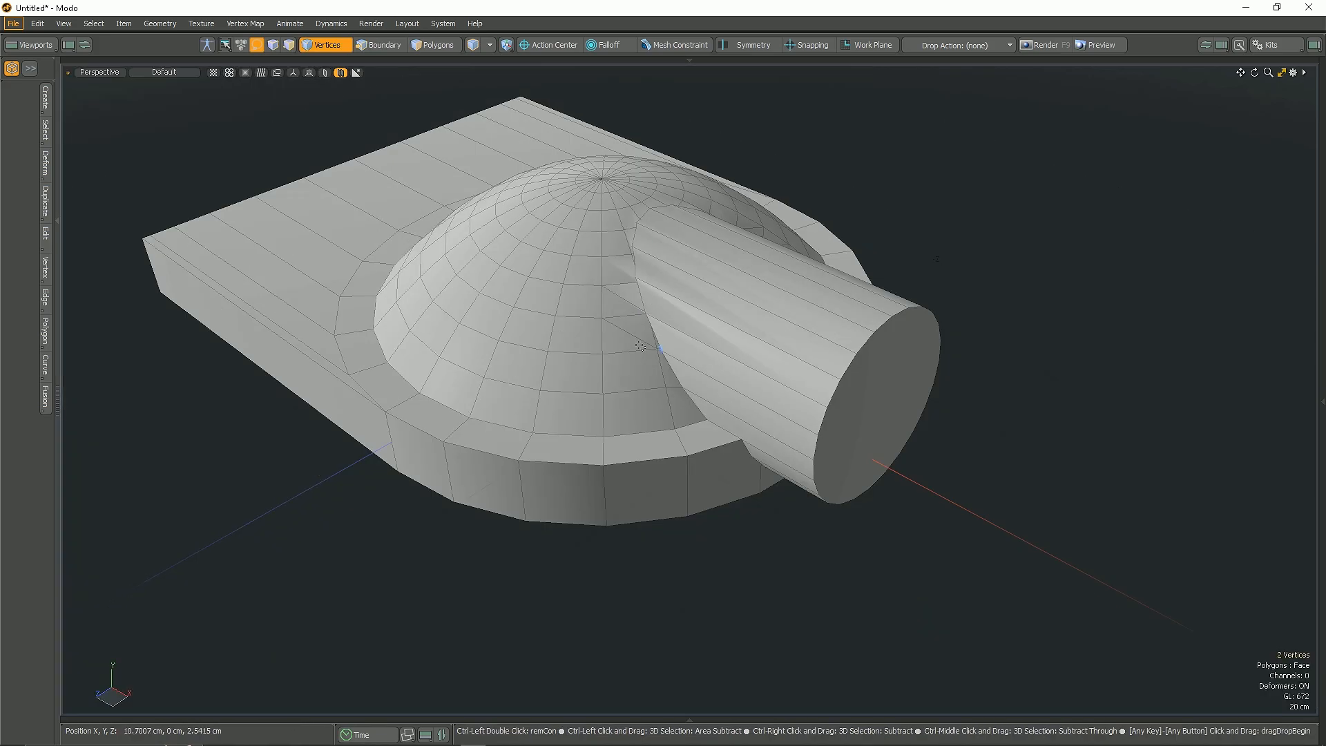
pyautogui.keyDown('alt'); pyautogui.moveTo(641, 346); pyautogui.dragTo(732, 304); pyautogui.keyUp('alt')
pyautogui.scroll(2, 718, 319)
pyautogui.hotkey('ctrl', 'b')
pyautogui.scroll(6, 677, 200)
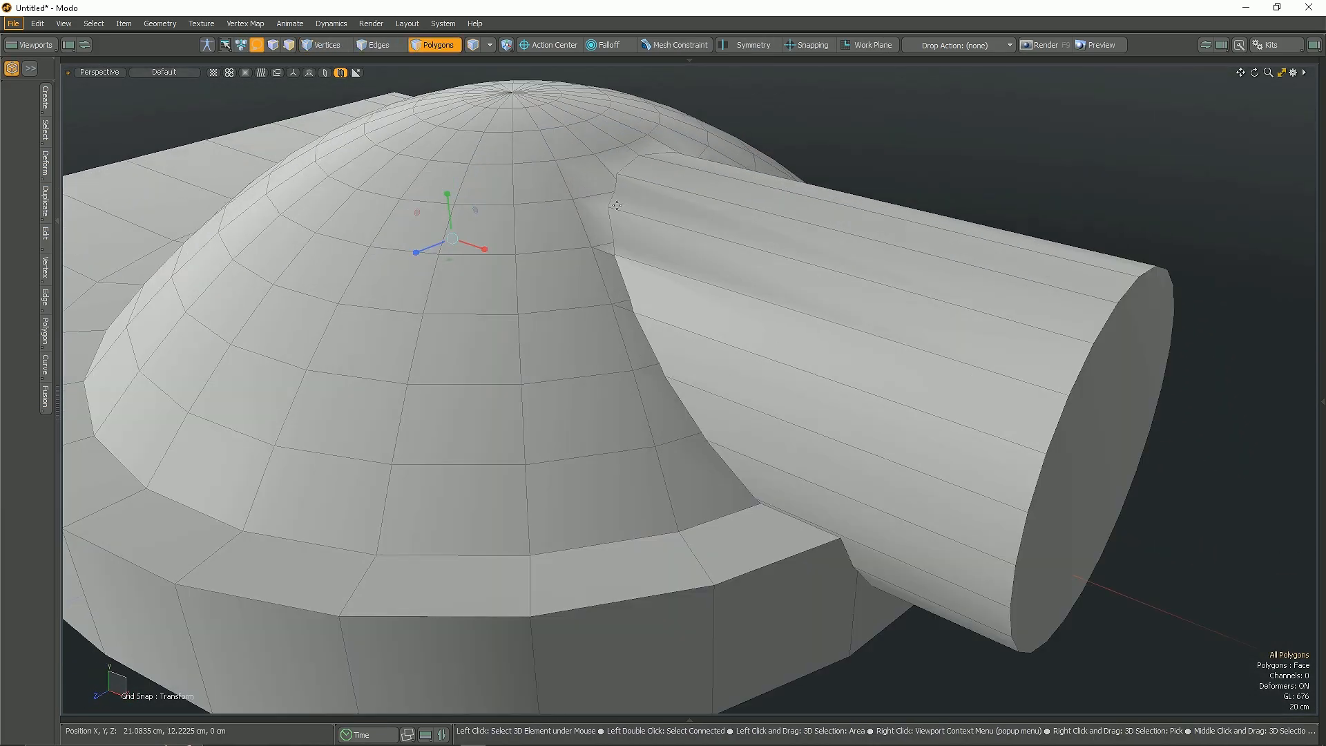
# Step: Merge the stray vertices along the upper part of the seam between the cylinder and the dome
pyautogui.keyDown('alt'); pyautogui.moveTo(815, 114); pyautogui.dragTo(761, 127); pyautogui.keyUp('alt')
pyautogui.press('1')
pyautogui.keyDown('alt'); pyautogui.moveTo(629, 245); pyautogui.dragTo(776, 388); pyautogui.keyUp('alt')
pyautogui.rightClick(703, 313)
pyautogui.scroll(3, 697, 296)
pyautogui.scroll(-5, 735, 332)
pyautogui.scroll(3, 725, 377)
pyautogui.click(711, 372)
pyautogui.scroll(-5, 718, 380)
pyautogui.scroll(7, 698, 366)
pyautogui.click(691, 358)
pyautogui.click(703, 389)
# Step: Merge the stray vertices on the lower part of the cylinder seam, down towards the base rim
pyautogui.keyDown('alt'); pyautogui.keyDown('shift'); pyautogui.moveTo(750, 525); pyautogui.dragTo(857, 442); pyautogui.keyUp('shift'); pyautogui.keyUp('alt')
pyautogui.click(746, 418)
pyautogui.click(759, 441)
pyautogui.scroll(-7, 753, 435)
pyautogui.scroll(7, 725, 421)
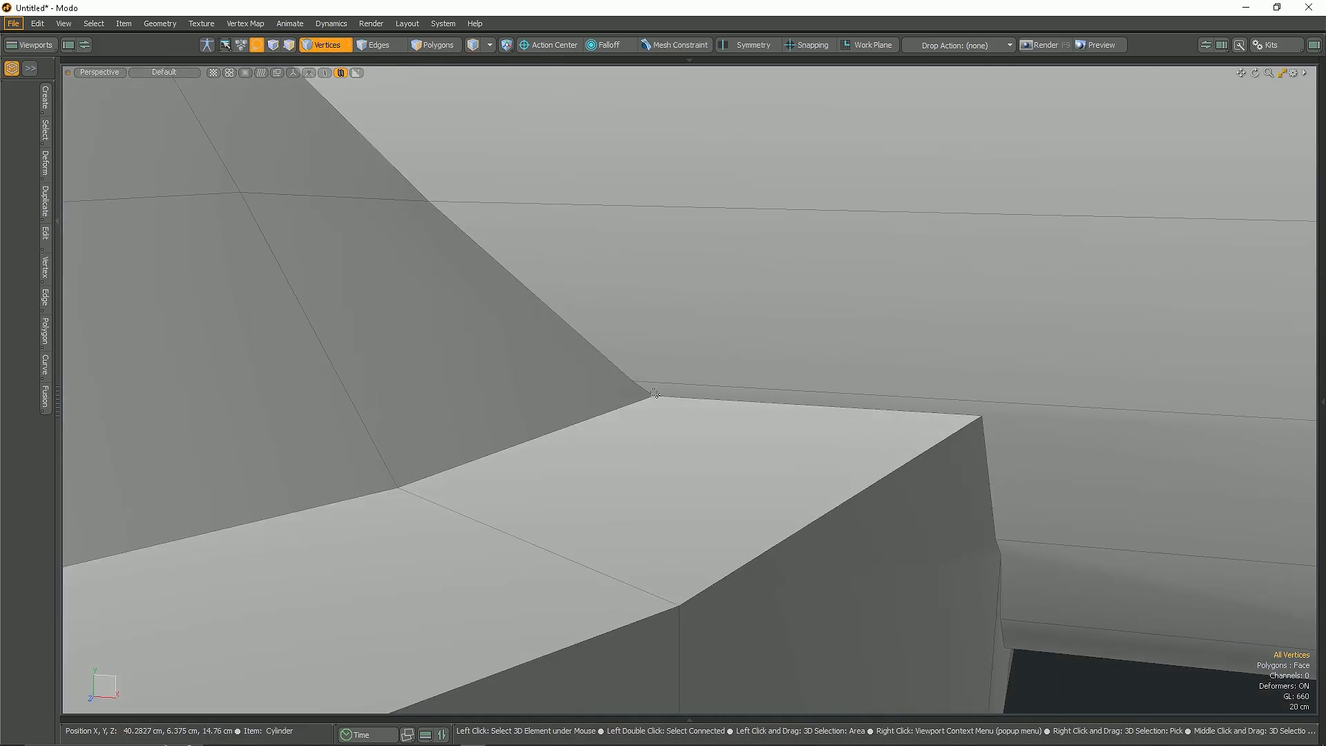
# Step: Join the neighbouring vertices at the corners where the cylinder meets the base's top rim
pyautogui.keyDown('shift'); pyautogui.moveTo(676, 422); pyautogui.dragTo(678, 423); pyautogui.keyUp('shift')
pyautogui.press('j')
pyautogui.scroll(-3, 690, 414)
pyautogui.scroll(6, 892, 417)
pyautogui.press('c')
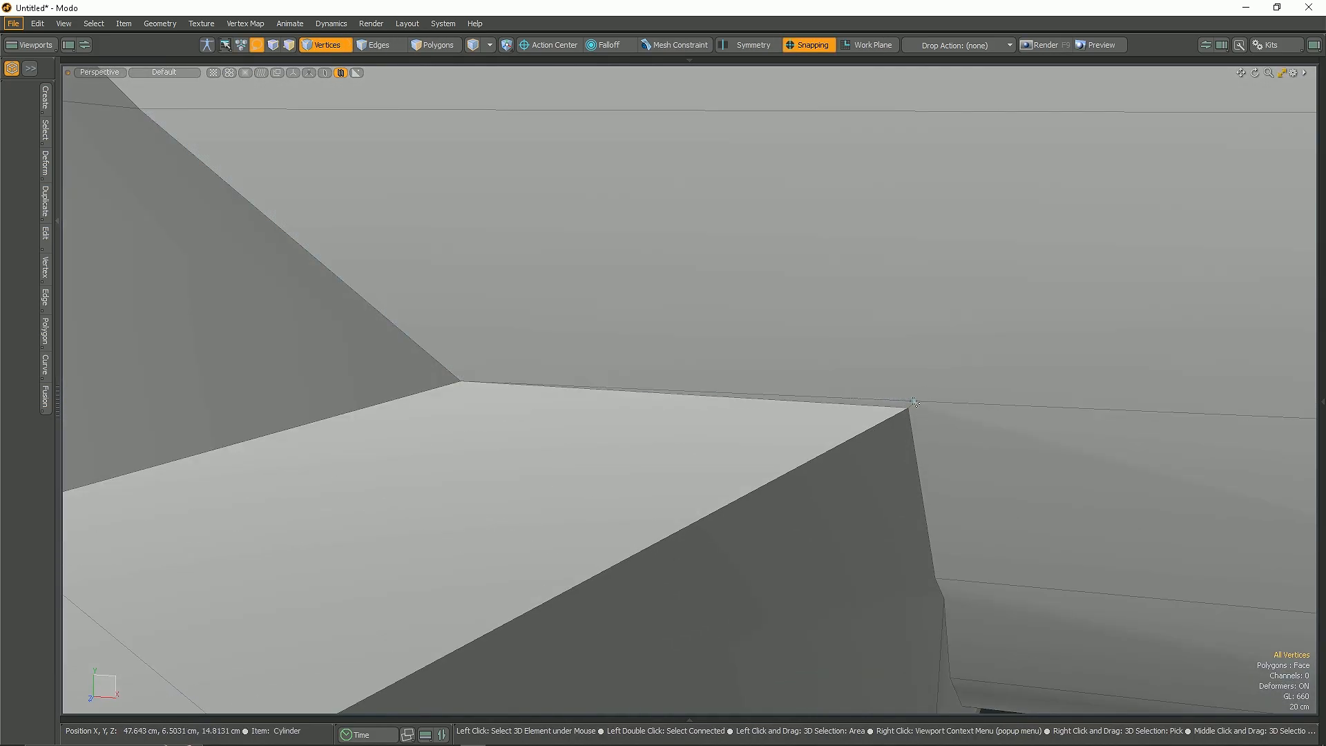
pyautogui.scroll(-6, 823, 403)
pyautogui.keyDown('alt'); pyautogui.moveTo(824, 403); pyautogui.dragTo(749, 379); pyautogui.keyUp('alt')
pyautogui.scroll(3, 836, 428)
pyautogui.scroll(-5, 892, 453)
pyautogui.keyDown('alt'); pyautogui.moveTo(891, 453); pyautogui.dragTo(767, 304); pyautogui.keyUp('alt')
# Step: Slide the dome's mesh points beside the cylinder seam to even out the edge flow
pyautogui.press('2')
pyautogui.doubleClick(739, 377)
pyautogui.keyDown('alt'); pyautogui.moveTo(739, 377); pyautogui.dragTo(722, 400); pyautogui.keyUp('alt')
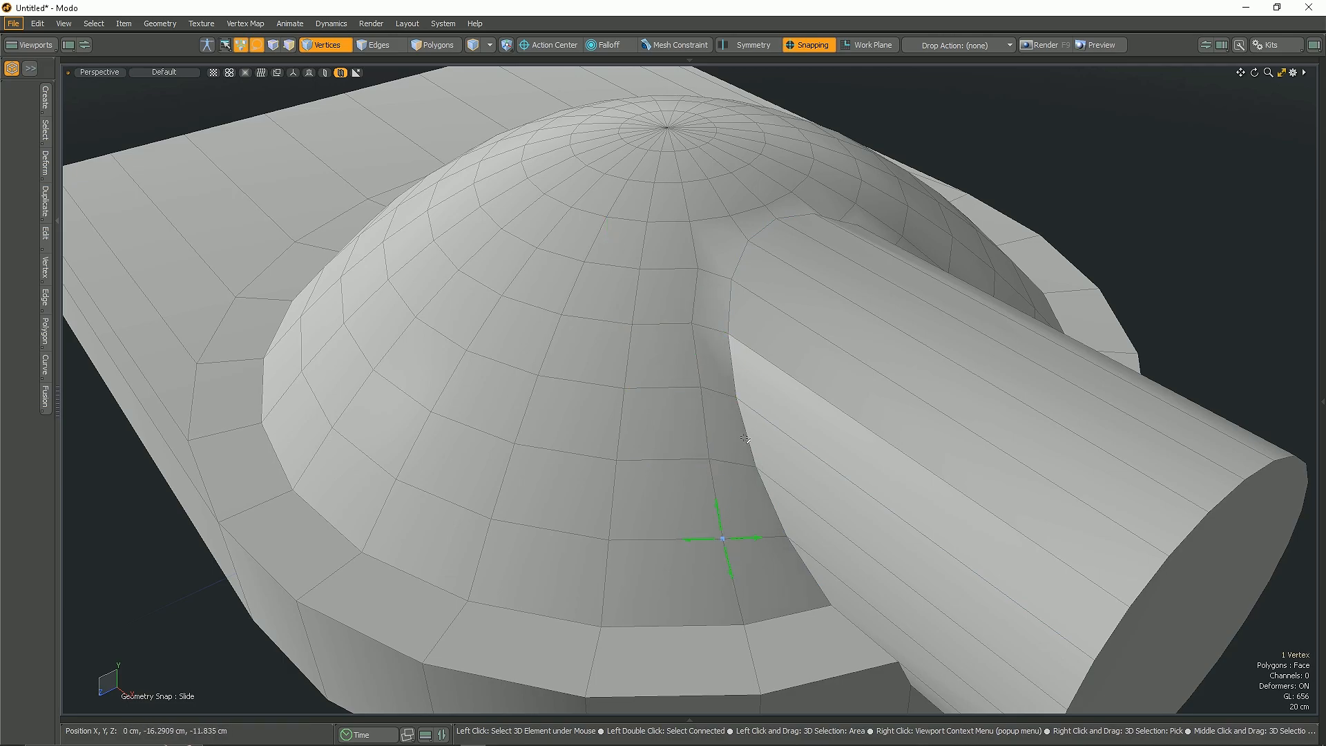
pyautogui.press('2')
pyautogui.doubleClick(852, 401)
pyautogui.keyDown('alt'); pyautogui.moveTo(852, 401); pyautogui.dragTo(815, 421); pyautogui.keyUp('alt')
pyautogui.press('Escape')
pyautogui.moveTo(881, 452); pyautogui.dragTo(926, 394)
# Step: Bevel the edge loop at the junction of the dome and the cylinder, and loop-slice the cylinder
pyautogui.press('2')
pyautogui.doubleClick(981, 474)
pyautogui.press('b')
pyautogui.press('Escape')
pyautogui.hotkey('alt', 'c')
pyautogui.click(929, 320)
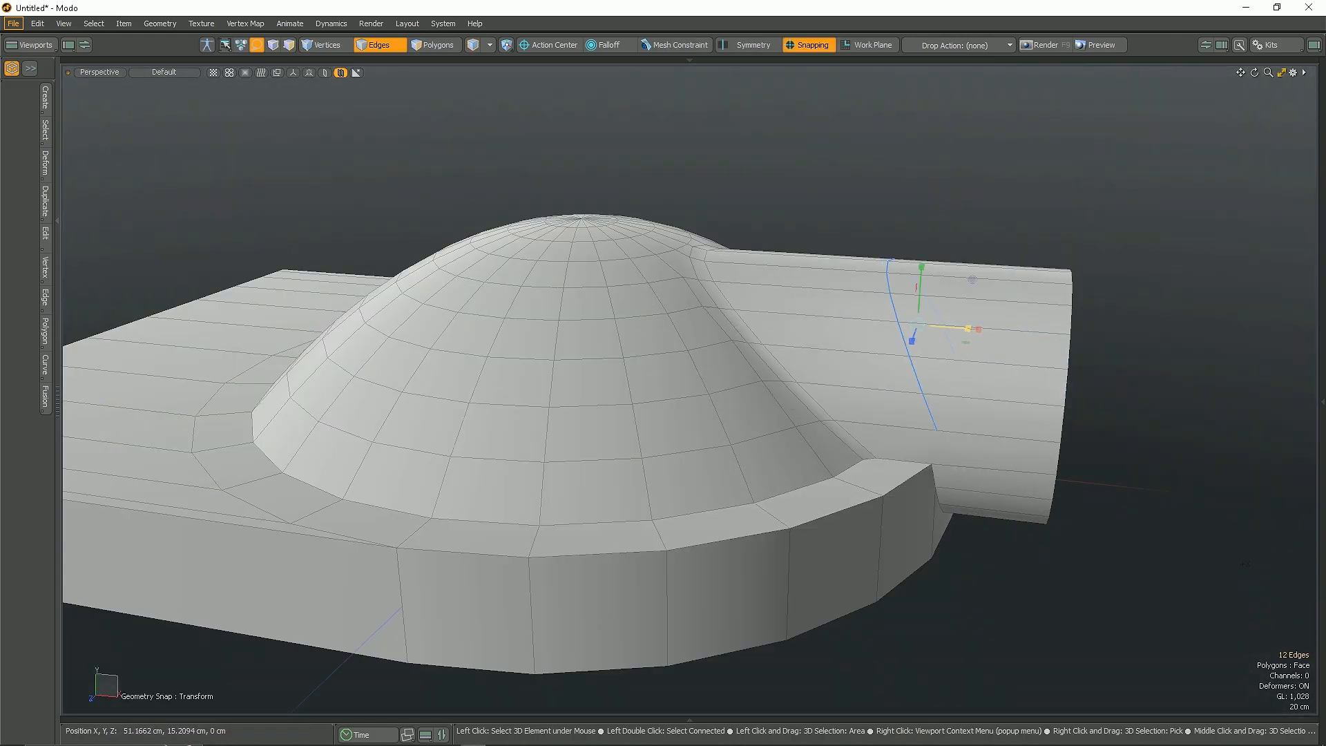
# Step: Loop-slice the base's side wall and align the horizontal loops with the cylinder junction
pyautogui.press('1')
pyautogui.scroll(5, 926, 415)
pyautogui.scroll(-5, 958, 487)
pyautogui.keyDown('alt'); pyautogui.moveTo(959, 487); pyautogui.dragTo(812, 475); pyautogui.keyUp('alt')
pyautogui.scroll(3, 811, 475)
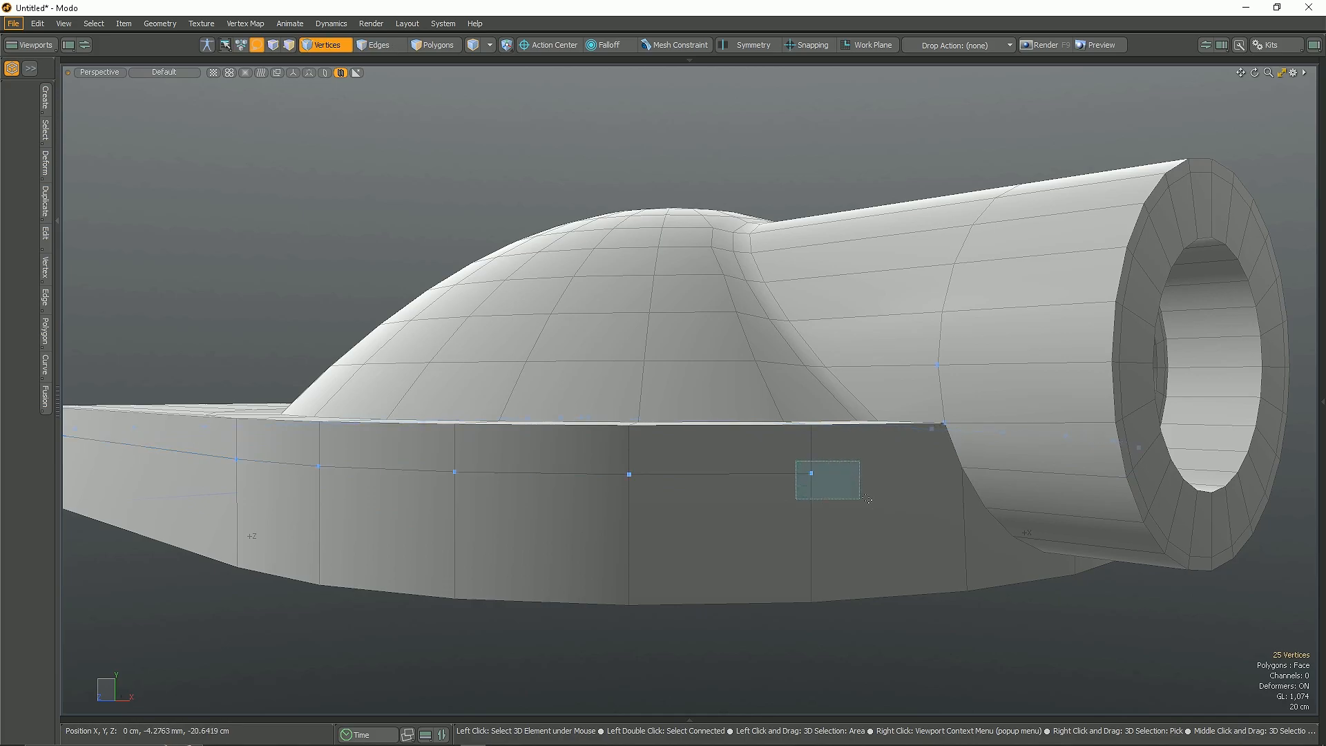
pyautogui.keyDown('alt'); pyautogui.moveTo(929, 491); pyautogui.dragTo(956, 507); pyautogui.keyUp('alt')
pyautogui.hotkey('alt', 'c')
pyautogui.click(822, 534)
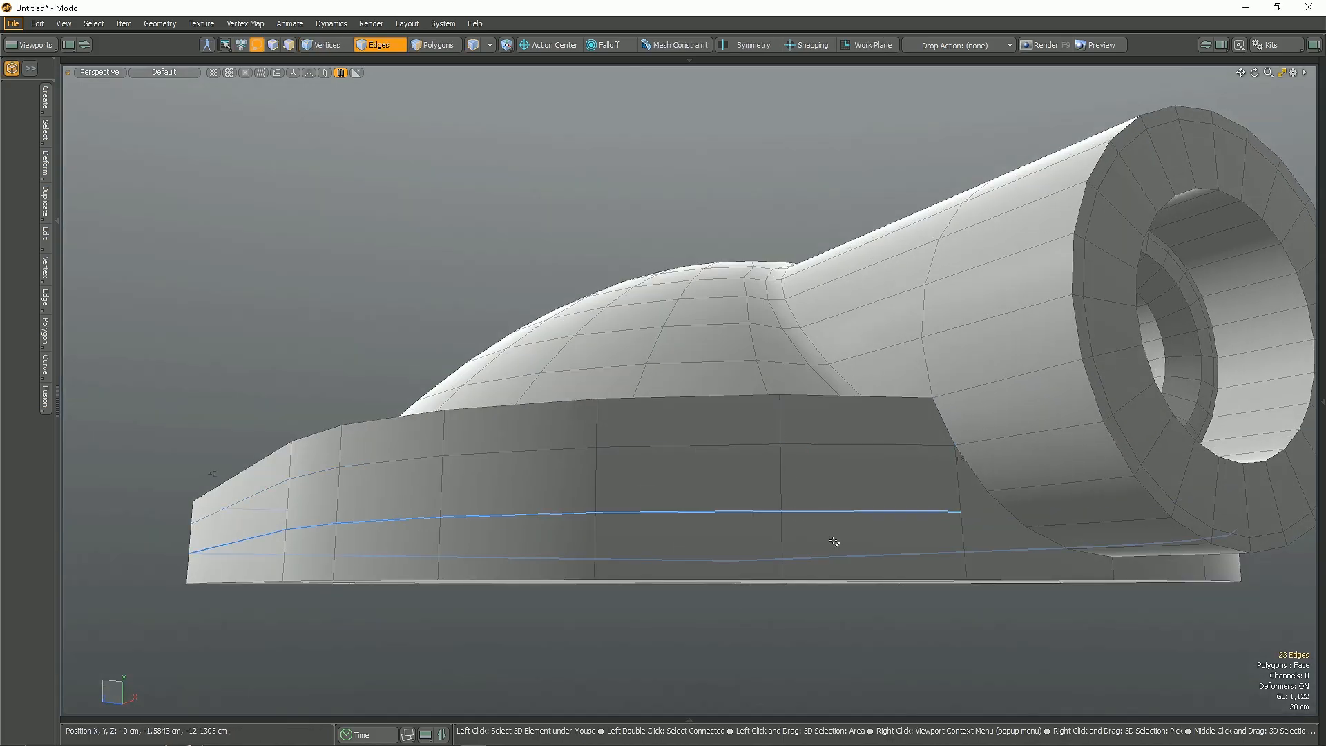
pyautogui.moveTo(871, 548); pyautogui.dragTo(929, 518)
# Step: Remove the short vertical edge between the side-wall loops next to the pipe
pyautogui.scroll(3, 965, 496)
pyautogui.press('1')
pyautogui.click(957, 490)
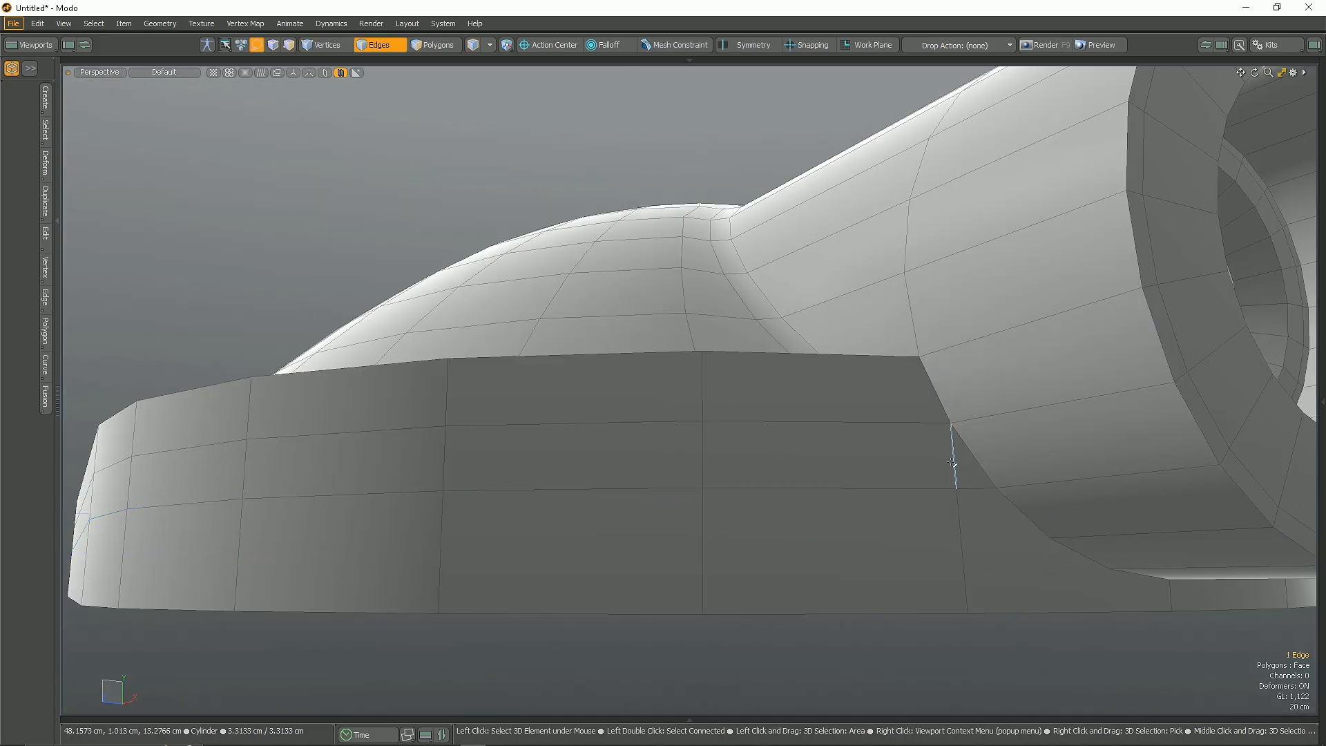
pyautogui.press('BackSpace')
pyautogui.keyDown('alt'); pyautogui.moveTo(952, 464); pyautogui.dragTo(952, 473); pyautogui.keyUp('alt')
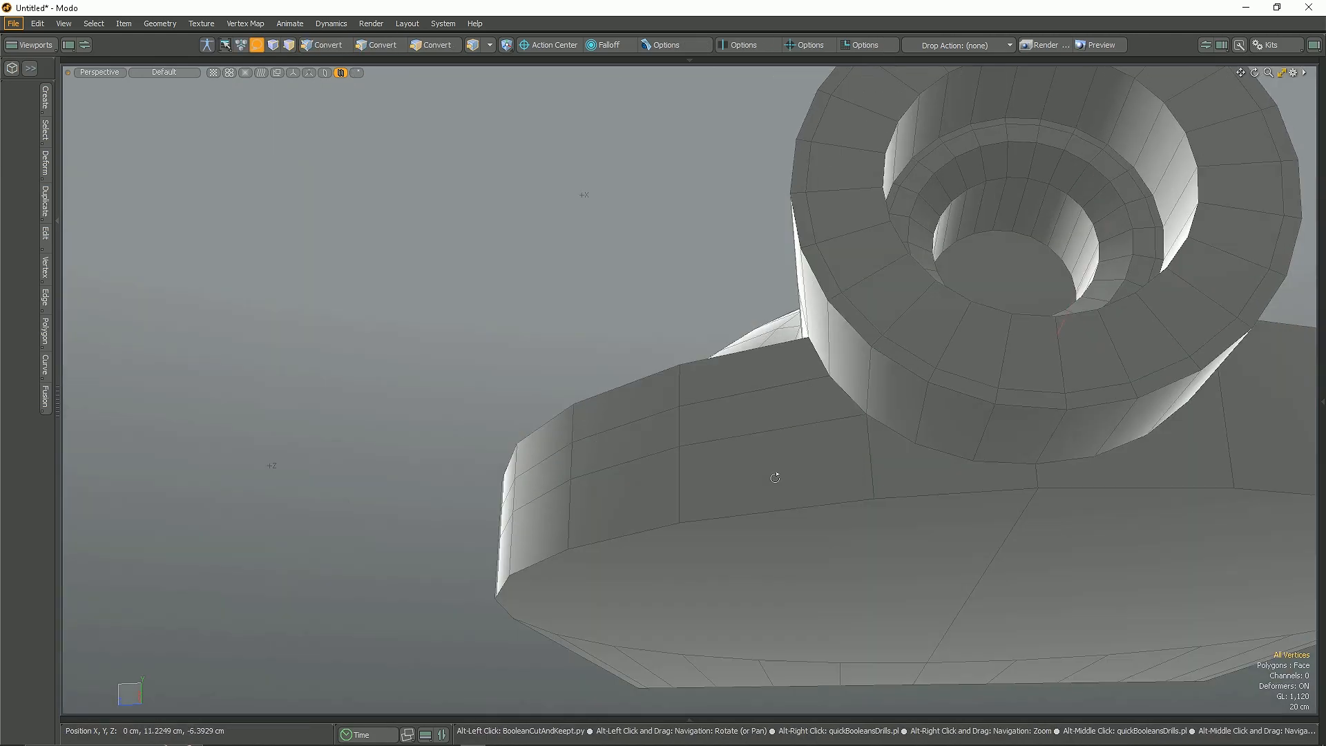
pyautogui.scroll(5, 935, 464)
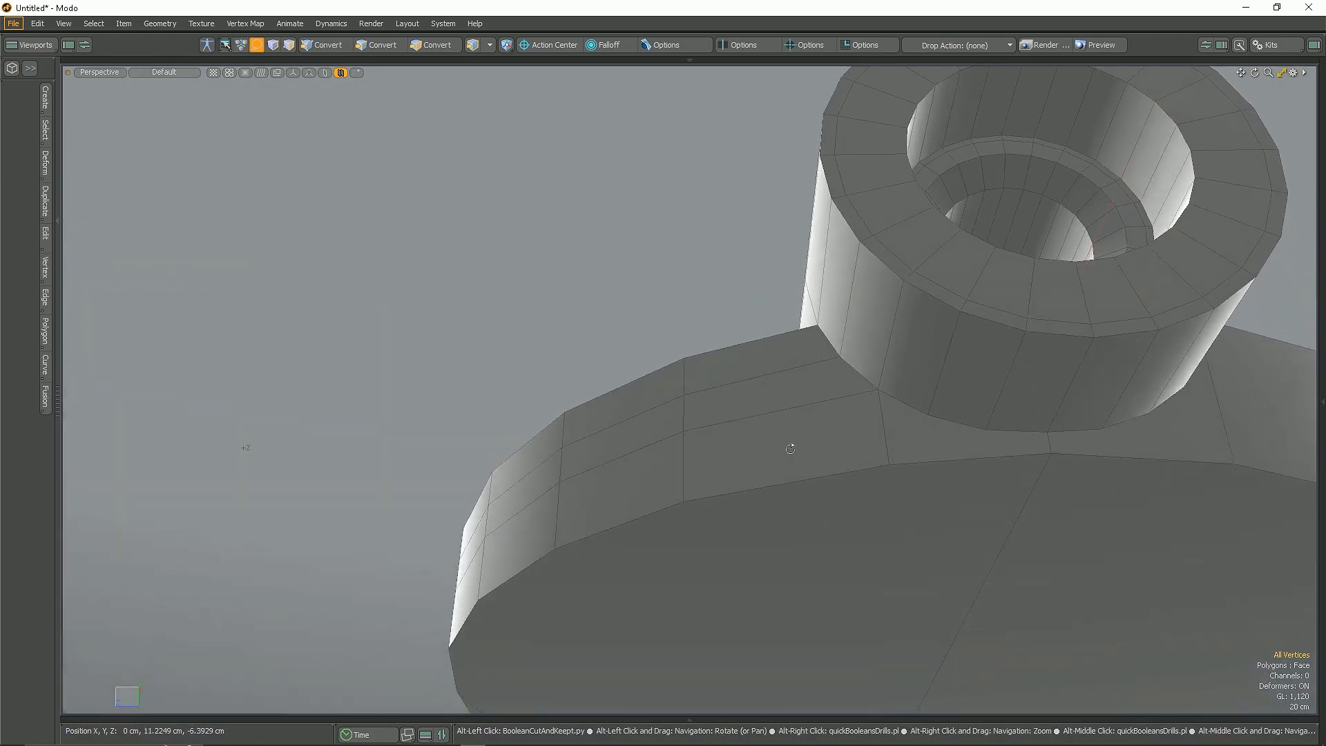
pyautogui.scroll(-5, 960, 522)
# Step: Delete the large polygons on the underside of the base
pyautogui.press('3')
pyautogui.click(943, 577)
pyautogui.keyDown('shift'); pyautogui.click(967, 592); pyautogui.keyUp('shift')
pyautogui.press('Delete')
pyautogui.keyDown('alt'); pyautogui.moveTo(967, 498); pyautogui.dragTo(927, 473); pyautogui.keyUp('alt')
pyautogui.scroll(2, 867, 442)
# Step: Add edge loops along the base's flat top rim and around the pipe
pyautogui.hotkey('shift', 'c')
pyautogui.click(904, 406)
pyautogui.keyDown('alt'); pyautogui.moveTo(904, 405); pyautogui.dragTo(933, 425); pyautogui.keyUp('alt')
pyautogui.doubleClick(824, 402)
pyautogui.scroll(-1, 1037, 387)
pyautogui.moveTo(1044, 382); pyautogui.dragTo(1050, 383)
pyautogui.scroll(-2, 1047, 386)
pyautogui.keyDown('alt'); pyautogui.moveTo(1047, 385); pyautogui.dragTo(981, 470); pyautogui.keyUp('alt')
pyautogui.scroll(3, 919, 442)
pyautogui.click(857, 438)
pyautogui.hotkey('shift', 'c')
pyautogui.click(925, 411)
pyautogui.scroll(3, 968, 397)
pyautogui.keyDown('alt'); pyautogui.moveTo(998, 384); pyautogui.dragTo(945, 429); pyautogui.keyUp('alt')
# Step: Edge-slice from the dome's corner beside the pipe across the top rim and down the base's side
pyautogui.press('c')
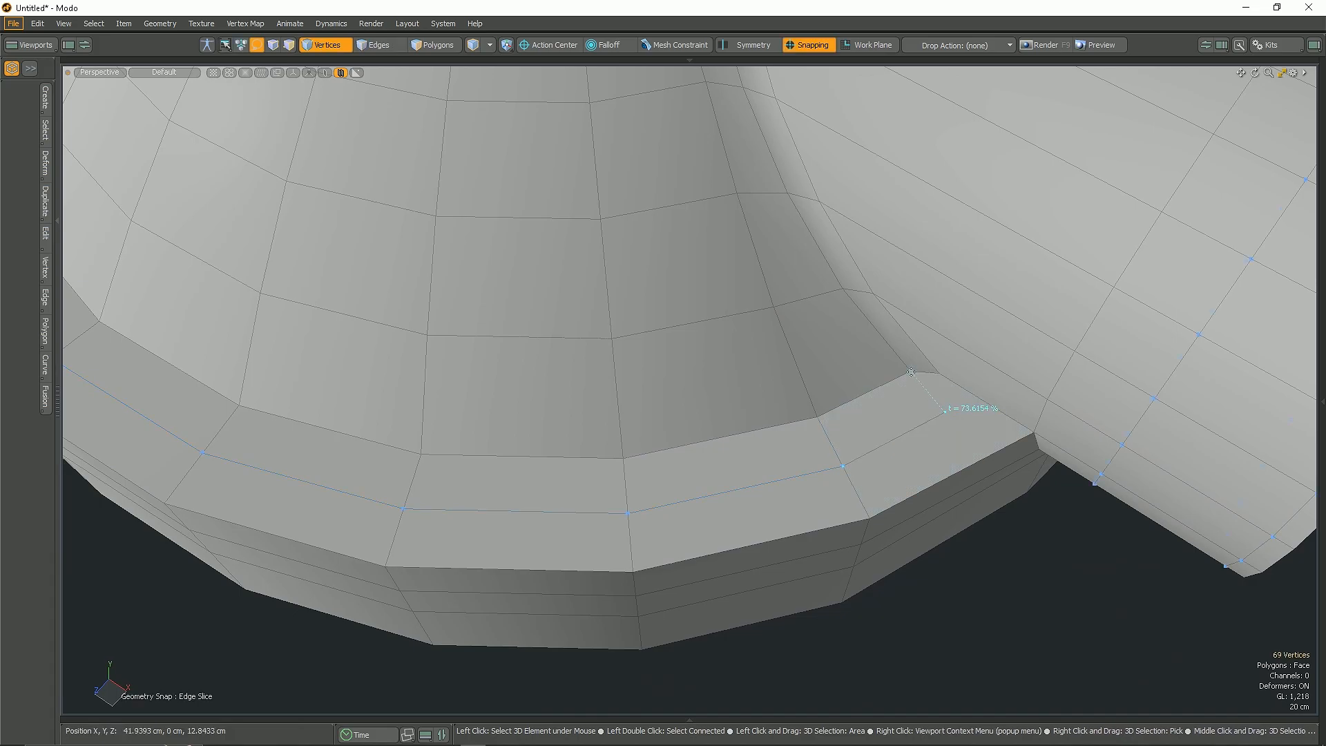
pyautogui.keyDown('alt'); pyautogui.moveTo(945, 414); pyautogui.dragTo(922, 346); pyautogui.keyUp('alt')
pyautogui.click(930, 488)
pyautogui.click(962, 559)
pyautogui.keyDown('alt'); pyautogui.moveTo(961, 546); pyautogui.dragTo(780, 394); pyautogui.keyUp('alt')
# Step: Continue the edge slice along the base's side wall beneath the pipe, following the pipe's curve
pyautogui.scroll(3, 794, 346)
pyautogui.click(891, 366)
pyautogui.click(992, 421)
pyautogui.click(1109, 452)
pyautogui.click(1237, 460)
pyautogui.press('q')
# Step: Remove the leftover edges and vertices beside the new cut on the base's side wall
pyautogui.keyDown('alt'); pyautogui.moveTo(925, 425); pyautogui.dragTo(850, 337); pyautogui.keyUp('alt')
pyautogui.click(870, 366)
pyautogui.click(896, 268)
pyautogui.press('BackSpace')
pyautogui.press('1')
pyautogui.click(894, 247)
pyautogui.keyDown('shift'); pyautogui.click(901, 317); pyautogui.keyUp('shift')
pyautogui.press('BackSpace')
# Step: Reposition the lower horizontal edge loop on the base's side wall to line up with the cut beneath the pipe
pyautogui.keyDown('alt'); pyautogui.moveTo(799, 381); pyautogui.dragTo(722, 373); pyautogui.keyUp('alt')
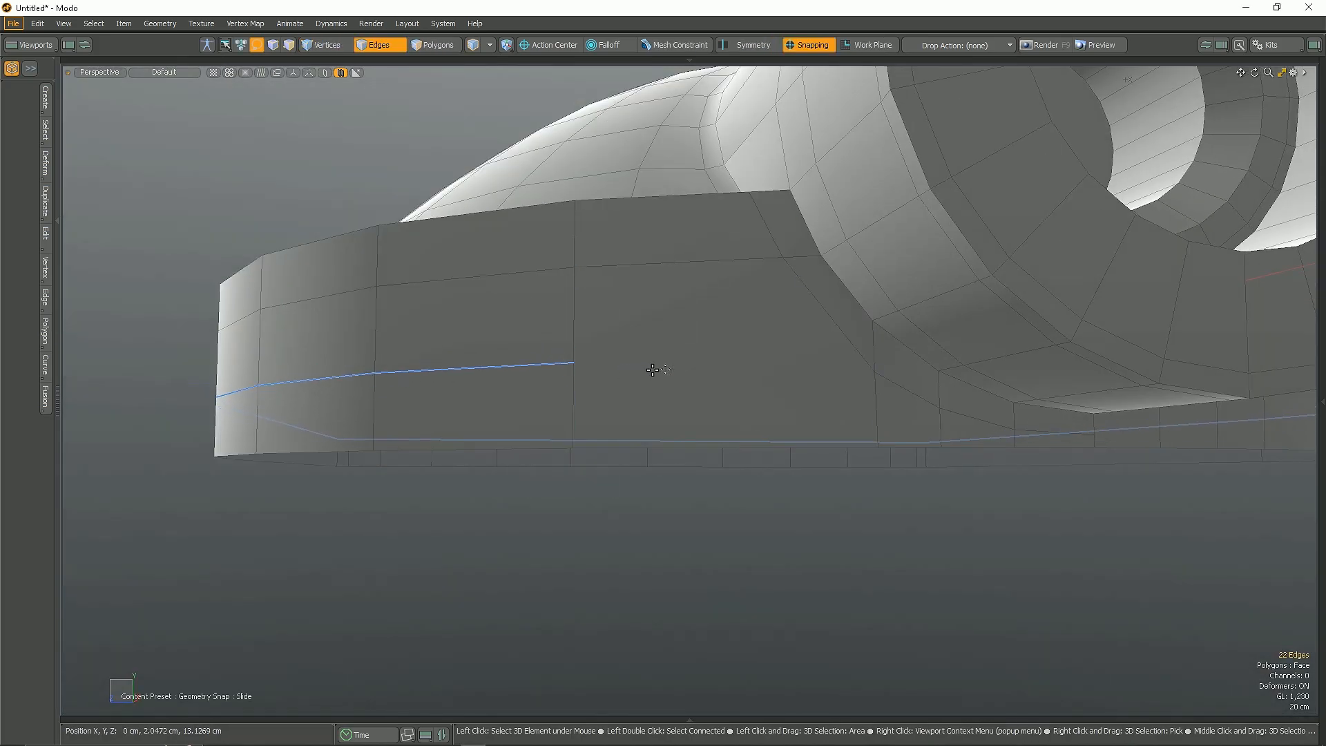
pyautogui.keyDown('alt'); pyautogui.moveTo(559, 354); pyautogui.dragTo(694, 380); pyautogui.keyUp('alt')
pyautogui.press('2')
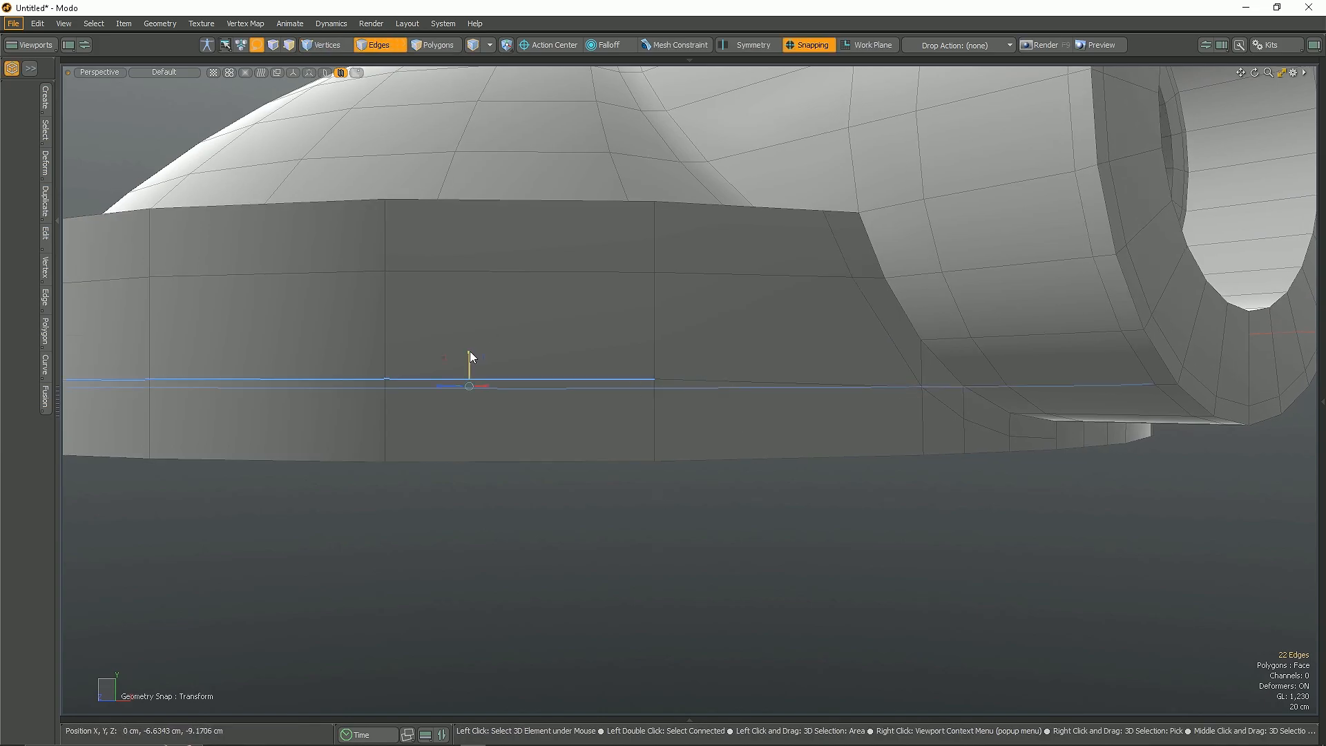
pyautogui.click(726, 512)
pyautogui.scroll(-3, 726, 513)
pyautogui.keyDown('alt'); pyautogui.moveTo(726, 512); pyautogui.dragTo(760, 511); pyautogui.keyUp('alt')
# Step: Remove the diagonal edge across the top rim beside the pipe and add an edge loop around the pipe
pyautogui.scroll(5, 775, 345)
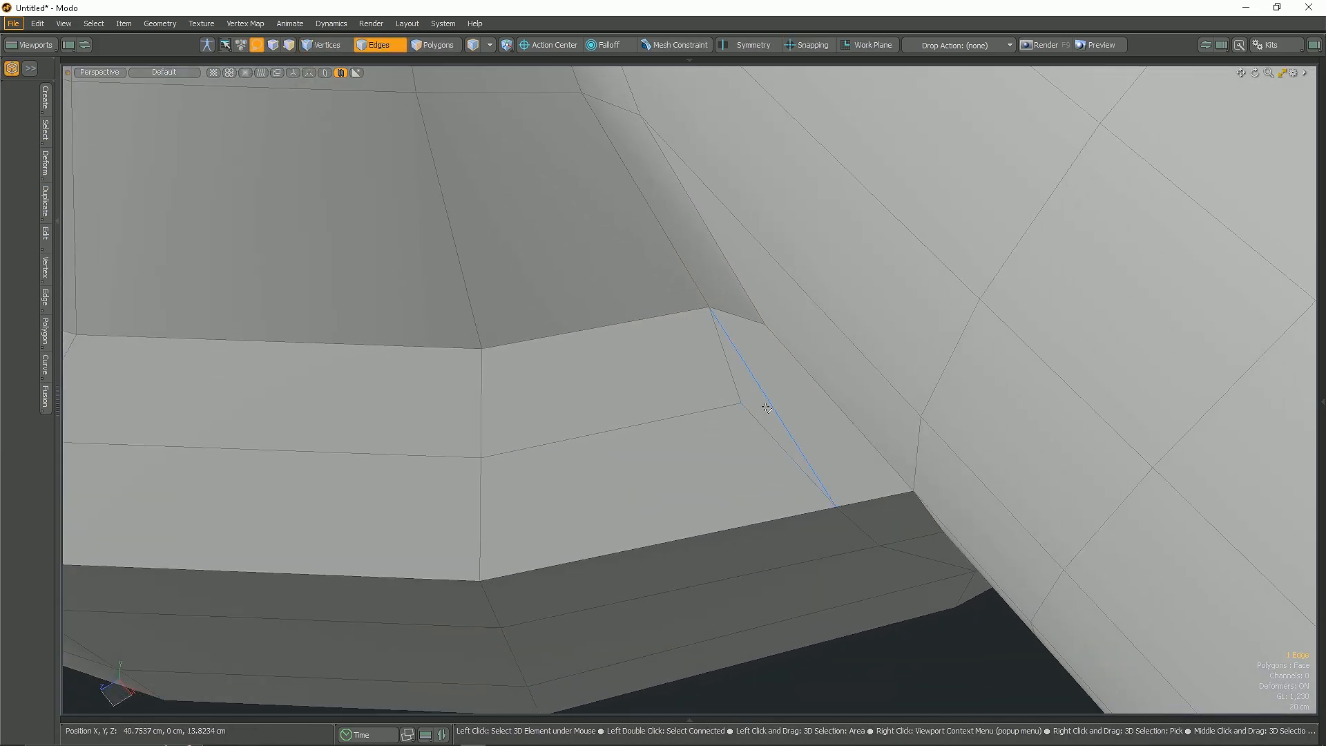
pyautogui.keyDown('alt'); pyautogui.moveTo(764, 464); pyautogui.dragTo(836, 412); pyautogui.keyUp('alt')
pyautogui.scroll(-3, 760, 342)
pyautogui.keyDown('alt'); pyautogui.moveTo(761, 342); pyautogui.dragTo(854, 411); pyautogui.keyUp('alt')
pyautogui.hotkey('alt', 'c')
pyautogui.scroll(2, 760, 256)
pyautogui.press('r')
pyautogui.moveTo(784, 256); pyautogui.dragTo(744, 464)
pyautogui.press('w')
# Step: Connect the inner vertices of the top rim to the vertices on the pipe seam
pyautogui.scroll(4, 750, 408)
pyautogui.press('1')
pyautogui.click(805, 409)
pyautogui.keyDown('shift'); pyautogui.click(772, 437); pyautogui.keyUp('shift')
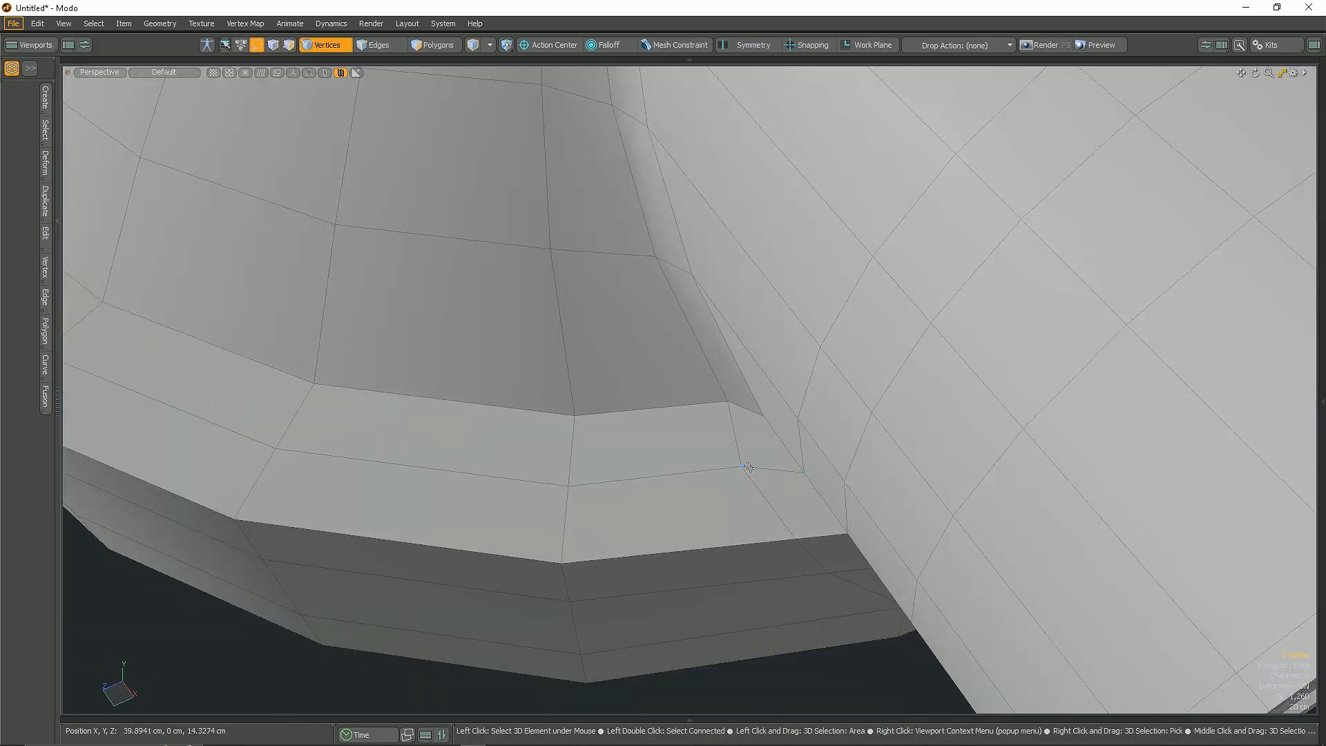
pyautogui.moveTo(822, 543); pyautogui.dragTo(860, 539)
pyautogui.scroll(-5, 860, 539)
pyautogui.moveTo(829, 477)
pyautogui.keyDown('alt'); pyautogui.mouseDown()
pyautogui.moveTo(820, 362)
pyautogui.moveTo(636, 415)
pyautogui.moveTo(815, 496)
pyautogui.mouseUp(); pyautogui.keyUp('alt')
# Step: Delete the 36 polygons of the slab's flat end face
pyautogui.press('3')
pyautogui.click(757, 367)
pyautogui.press('q')
pyautogui.press('Escape')
pyautogui.keyDown('alt'); pyautogui.moveTo(815, 442); pyautogui.dragTo(1167, 311); pyautogui.keyUp('alt')
pyautogui.scroll(-4, 758, 518)
pyautogui.press('3')
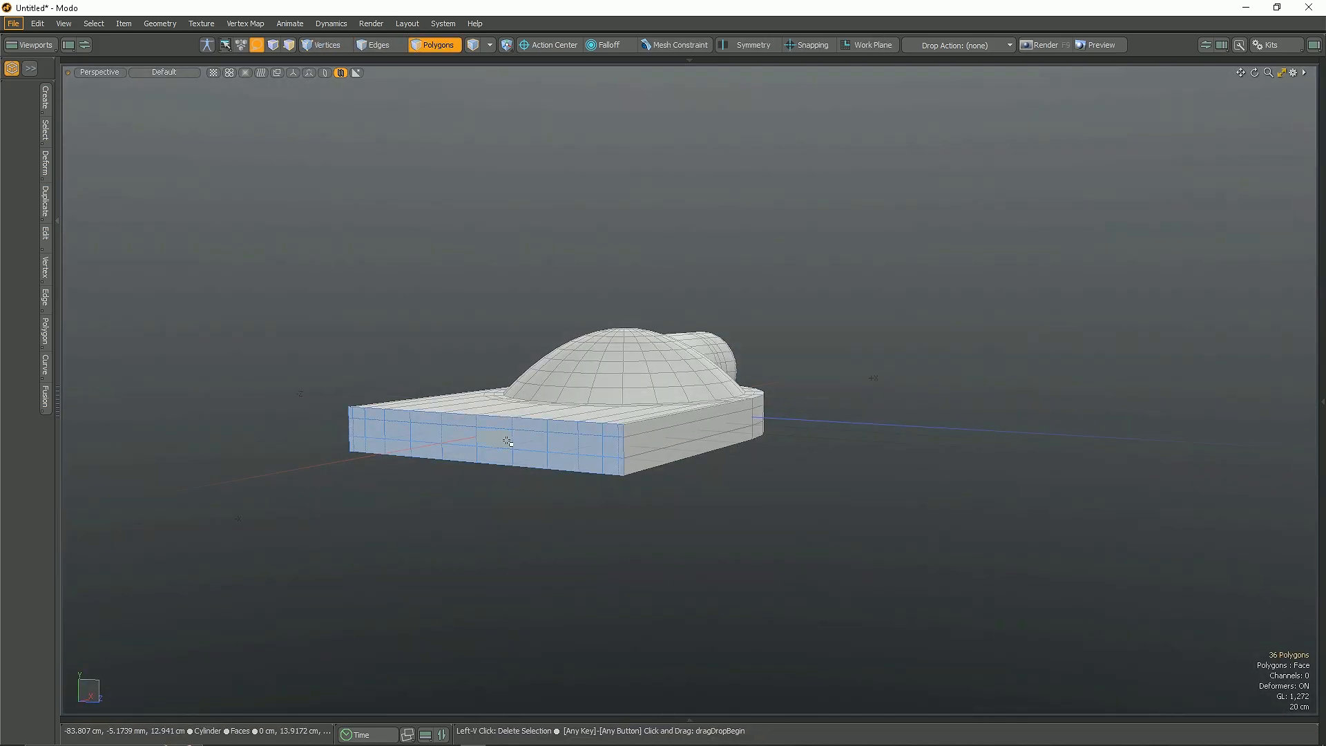
pyautogui.press('Delete')
# Step: Move the border edges of the slab's open end along X and mirror the body across that end
pyautogui.keyDown('alt'); pyautogui.moveTo(507, 442); pyautogui.dragTo(414, 446); pyautogui.keyUp('alt')
pyautogui.scroll(-5, 608, 411)
pyautogui.doubleClick(622, 414)
pyautogui.press('w')
pyautogui.moveTo(717, 388); pyautogui.dragTo(770, 315)
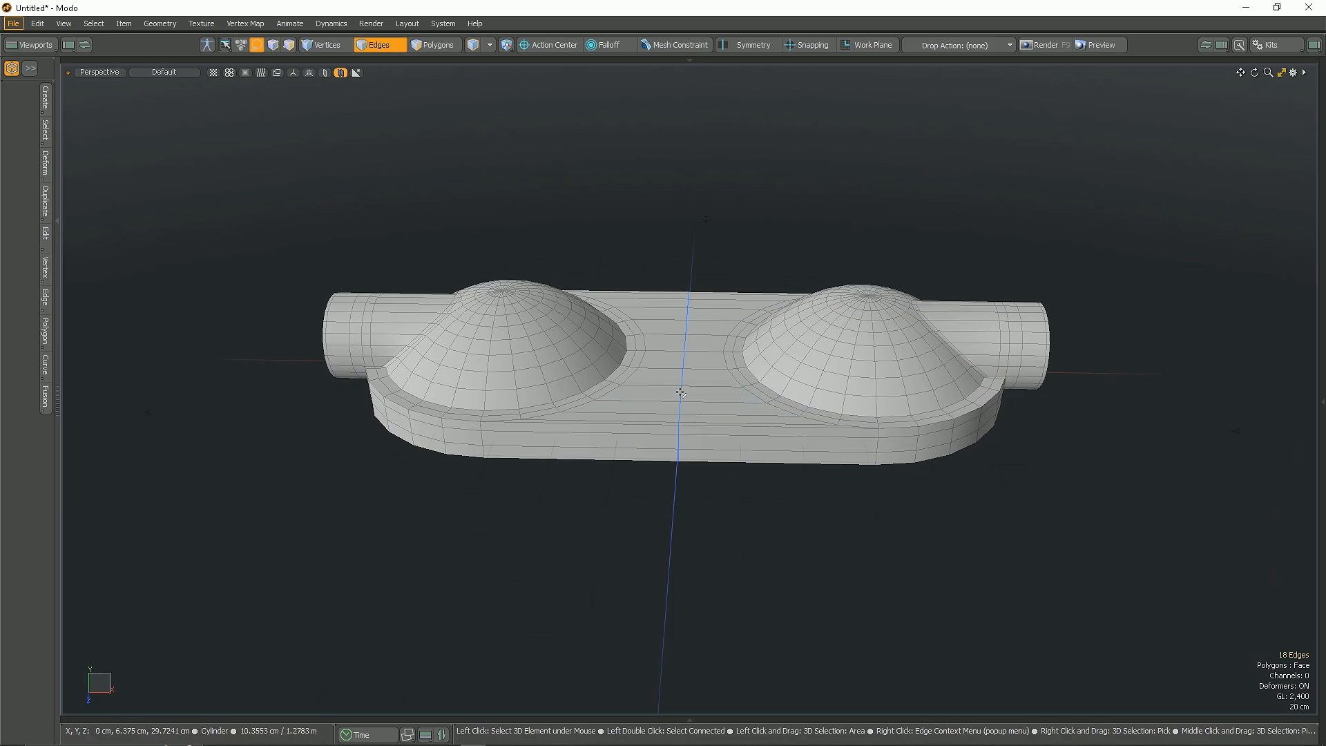
# Step: Add edge loops across the slab's middle section between the two domes
pyautogui.scroll(3, 692, 400)
pyautogui.moveTo(686, 403); pyautogui.dragTo(677, 402)
pyautogui.keyDown('alt'); pyautogui.moveTo(836, 512); pyautogui.dragTo(597, 319); pyautogui.keyUp('alt')
pyautogui.press('q')
pyautogui.press('Escape')
pyautogui.keyDown('alt'); pyautogui.keyDown('shift'); pyautogui.moveTo(909, 493); pyautogui.dragTo(763, 444); pyautogui.keyUp('shift'); pyautogui.keyUp('alt')
pyautogui.scroll(3, 660, 478)
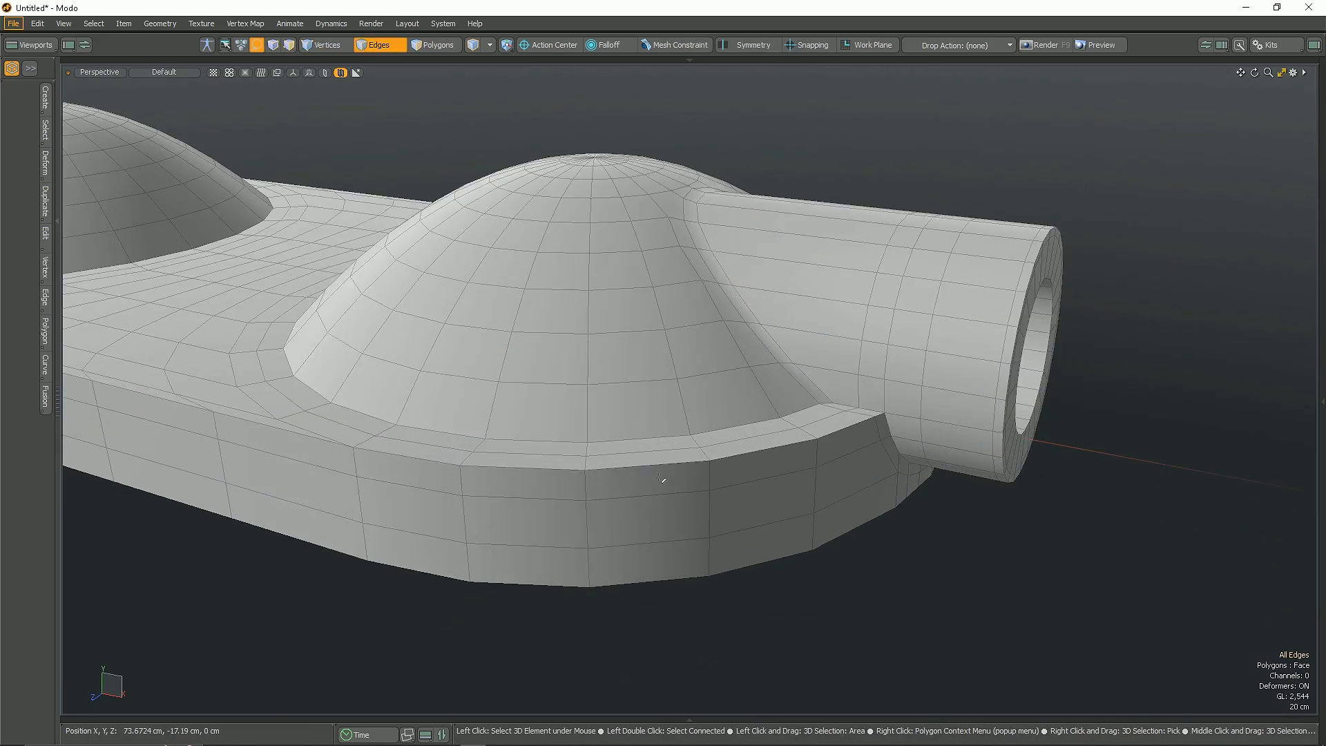
# Step: Turn the subdivision preview on and off to examine how the domes, pipes and slab smooth
pyautogui.press('Escape')
pyautogui.press('Tab')
pyautogui.scroll(-4, 794, 490)
pyautogui.keyDown('alt'); pyautogui.moveTo(795, 500); pyautogui.dragTo(838, 411); pyautogui.keyUp('alt')
pyautogui.press('Tab')
pyautogui.scroll(3, 838, 412)
pyautogui.keyDown('alt'); pyautogui.moveTo(967, 442); pyautogui.dragTo(864, 412); pyautogui.keyUp('alt')
# Step: Add supporting edge loops inside the pipe's bore around the inner step and the opening's rim
pyautogui.press('3')
pyautogui.click(822, 415)
pyautogui.keyDown('alt'); pyautogui.moveTo(822, 414); pyautogui.dragTo(858, 435); pyautogui.keyUp('alt')
pyautogui.scroll(3, 847, 416)
pyautogui.press('2')
pyautogui.click(847, 416)
pyautogui.hotkey('alt', 'c')
pyautogui.press('r')
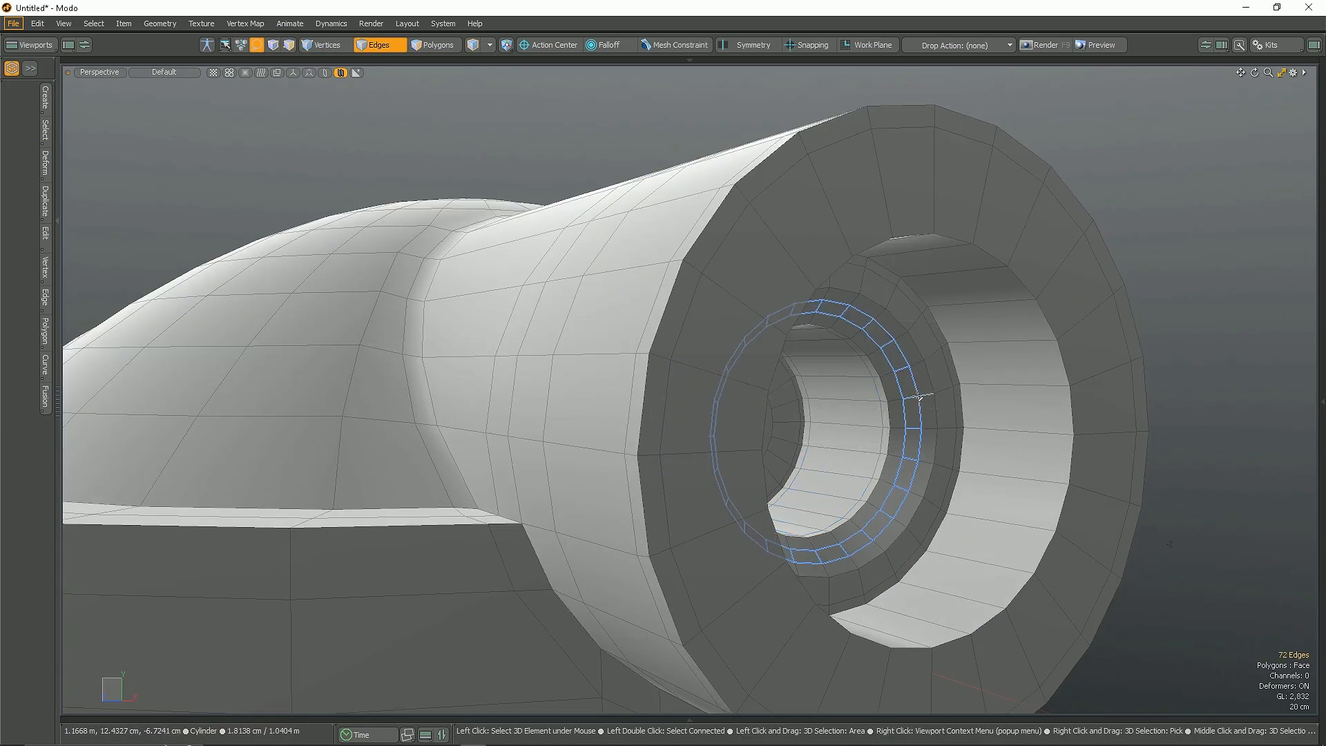
pyautogui.keyDown('alt'); pyautogui.moveTo(981, 387); pyautogui.dragTo(929, 379); pyautogui.keyUp('alt')
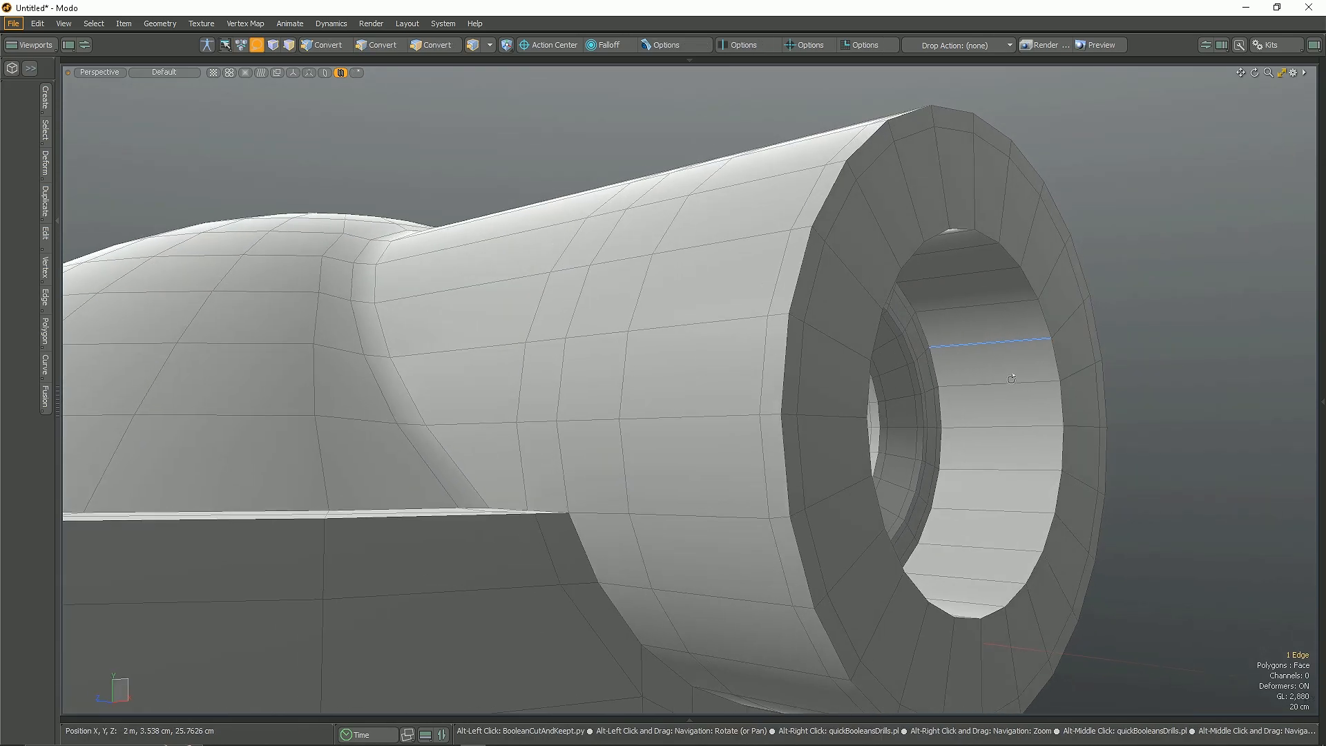
pyautogui.hotkey('ctrl', 'q')
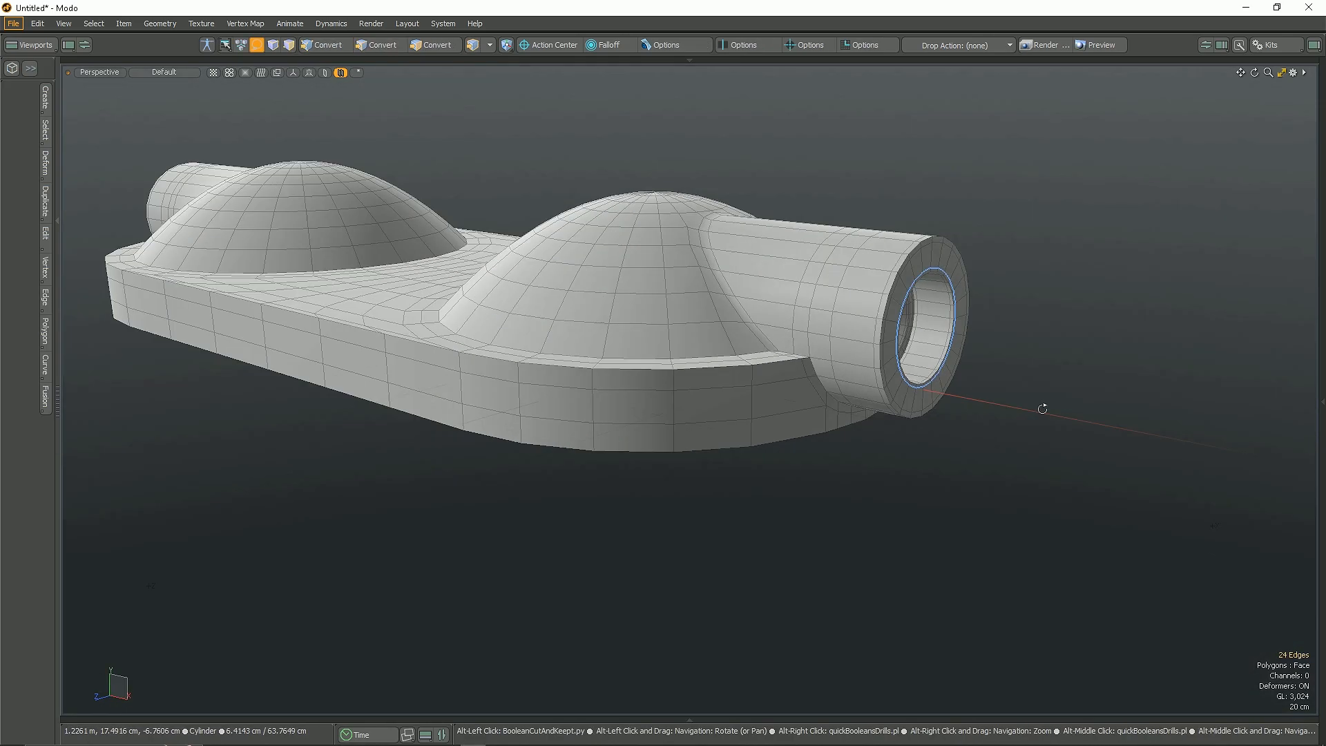
# Step: Examine the subdivided pipe opening, dome junction and complete mirrored part from several sides
pyautogui.press('3')
pyautogui.press('Tab')
pyautogui.scroll(-3, 822, 431)
pyautogui.keyDown('alt'); pyautogui.moveTo(822, 431); pyautogui.dragTo(891, 421); pyautogui.keyUp('alt')
pyautogui.scroll(4, 891, 421)
pyautogui.moveTo(787, 284)
pyautogui.keyDown('alt'); pyautogui.mouseDown()
pyautogui.moveTo(776, 361)
pyautogui.moveTo(795, 284)
pyautogui.moveTo(780, 304)
pyautogui.mouseUp(); pyautogui.keyUp('alt')
pyautogui.scroll(-3, 785, 399)
pyautogui.scroll(3, 785, 399)
pyautogui.keyDown('alt'); pyautogui.moveTo(785, 400); pyautogui.dragTo(891, 387); pyautogui.keyUp('alt')
pyautogui.scroll(2, 794, 311)
pyautogui.press('2')
pyautogui.doubleClick(760, 290)
pyautogui.keyDown('alt'); pyautogui.moveTo(760, 290); pyautogui.dragTo(825, 494); pyautogui.keyUp('alt')
pyautogui.press('Escape')
pyautogui.press('Tab')
pyautogui.scroll(-2, 823, 619)
pyautogui.scroll(-3, 714, 412)
pyautogui.keyDown('alt'); pyautogui.moveTo(822, 619); pyautogui.dragTo(690, 401); pyautogui.keyUp('alt')
pyautogui.press('F8')
pyautogui.click(939, 111)
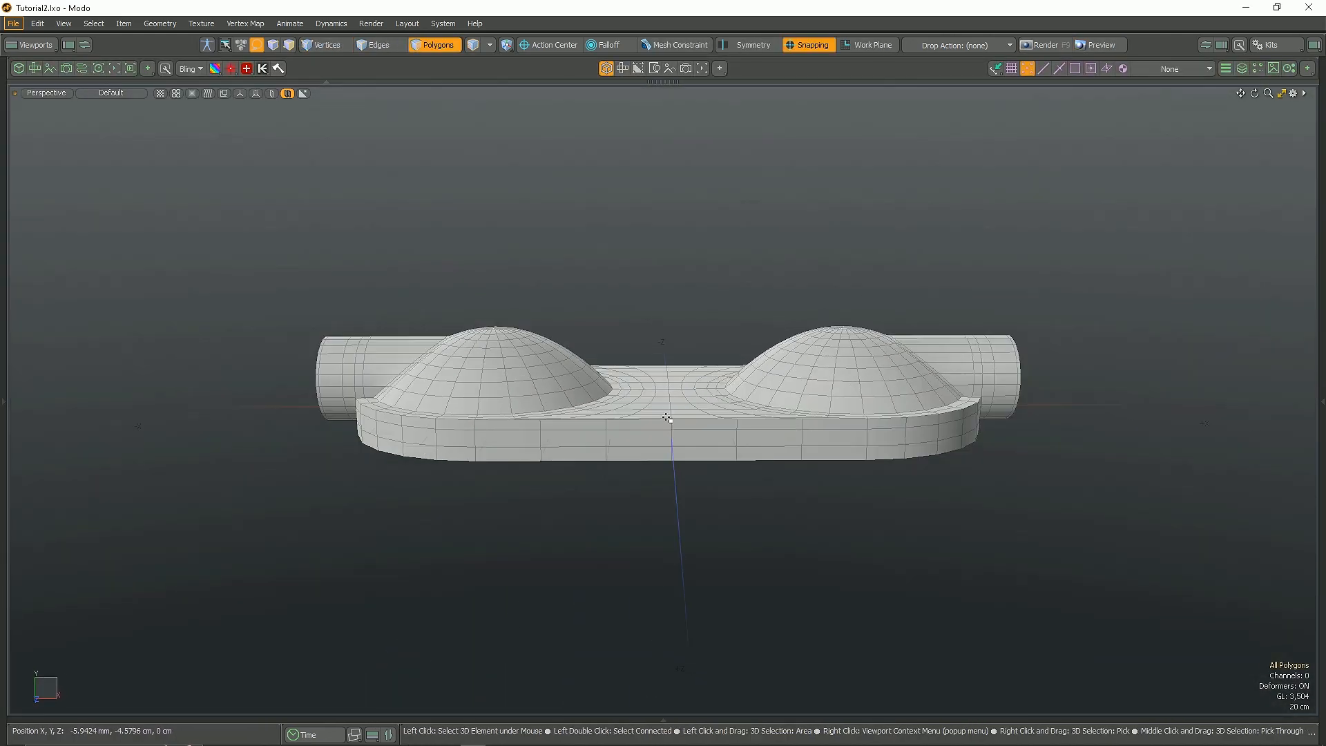
# Step: Delete the mirrored half of the part and add a second pipe running from the dome past the slab's flat end
pyautogui.moveTo(285, 277); pyautogui.dragTo(666, 571)
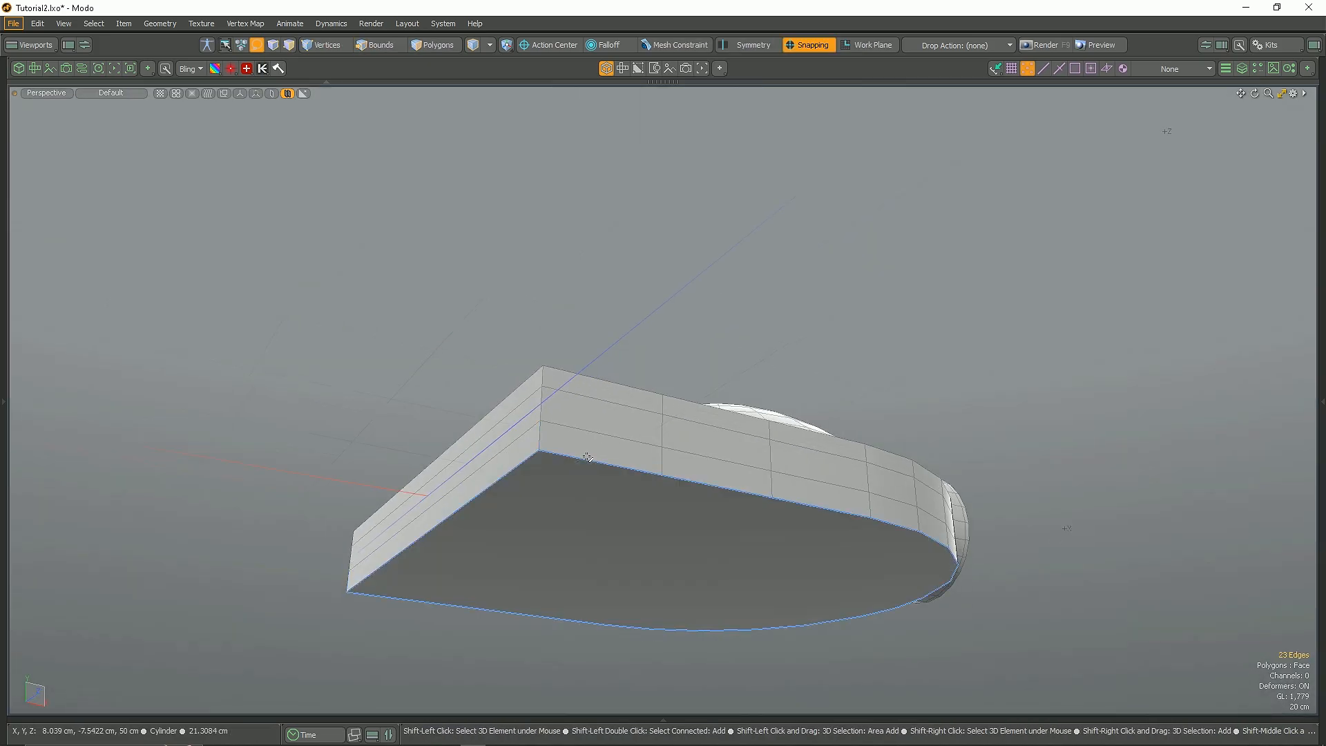
pyautogui.keyDown('alt'); pyautogui.moveTo(546, 534); pyautogui.dragTo(564, 530); pyautogui.keyUp('alt')
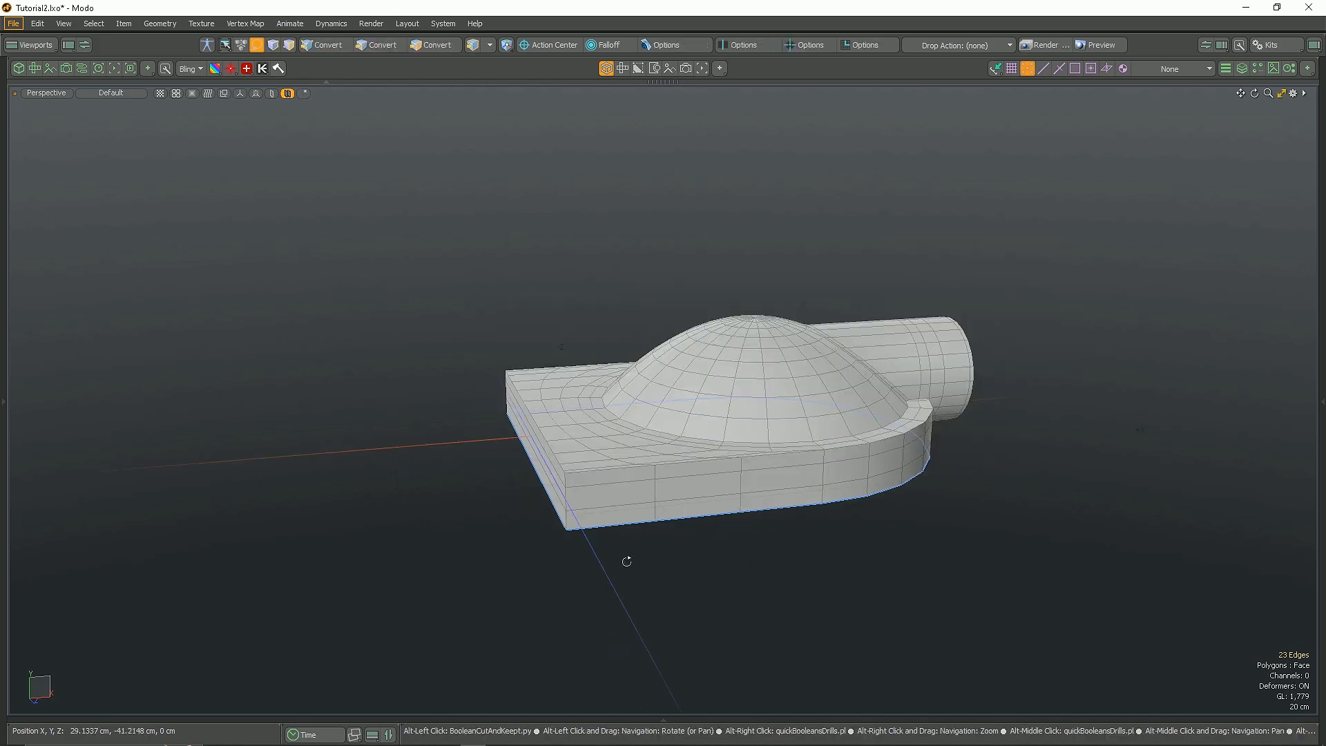
pyautogui.press('y')
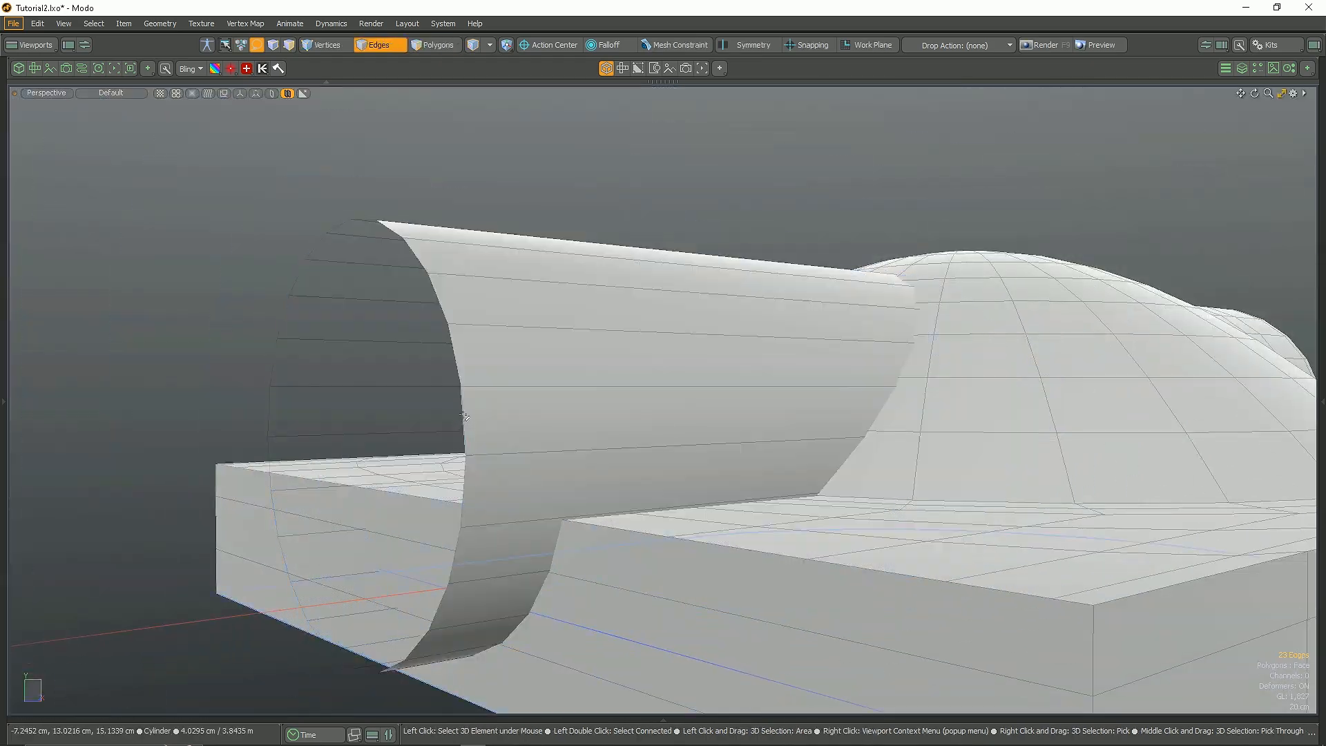
pyautogui.keyDown('alt'); pyautogui.moveTo(587, 462); pyautogui.dragTo(598, 457); pyautogui.keyUp('alt')
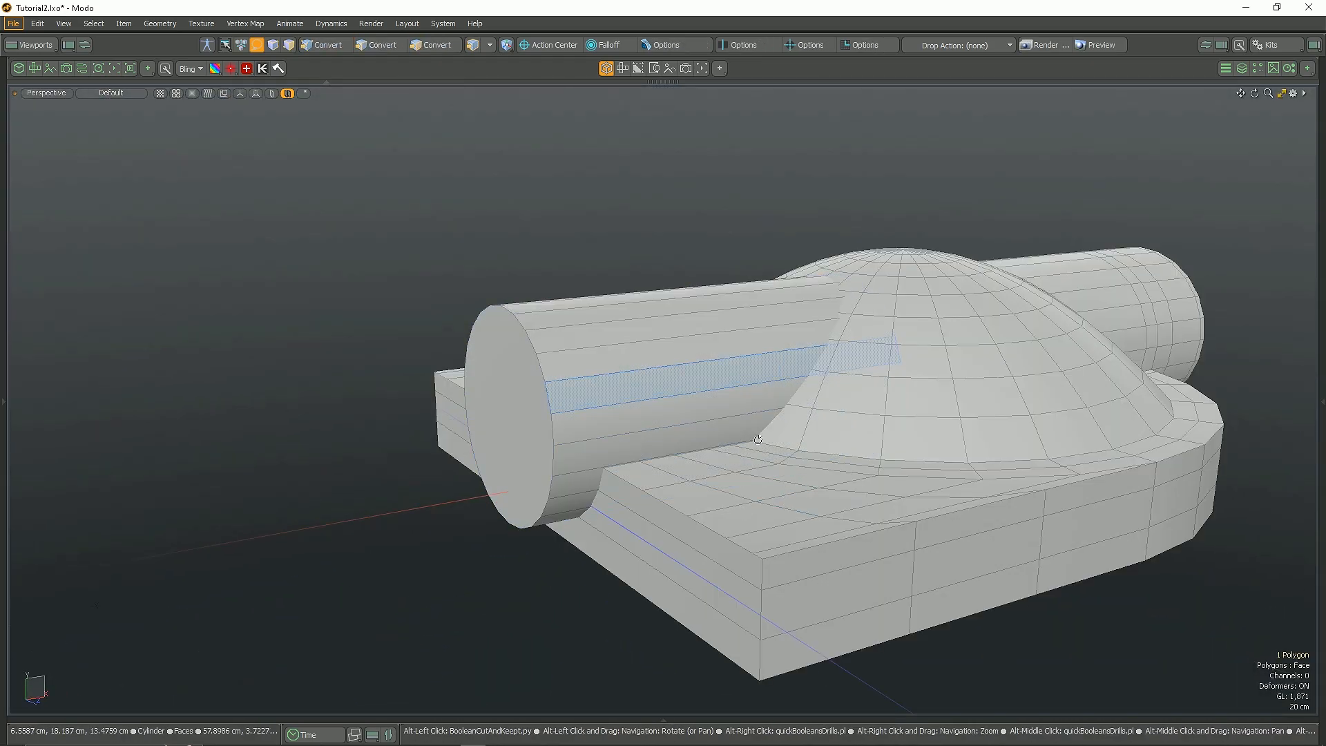
# Step: Bridge the open edges of the gap along the top of the second pipe
pyautogui.keyDown('alt'); pyautogui.moveTo(760, 487); pyautogui.dragTo(659, 395); pyautogui.keyUp('alt')
pyautogui.scroll(5, 673, 404)
pyautogui.keyDown('alt'); pyautogui.moveTo(718, 146); pyautogui.dragTo(633, 605); pyautogui.keyUp('alt')
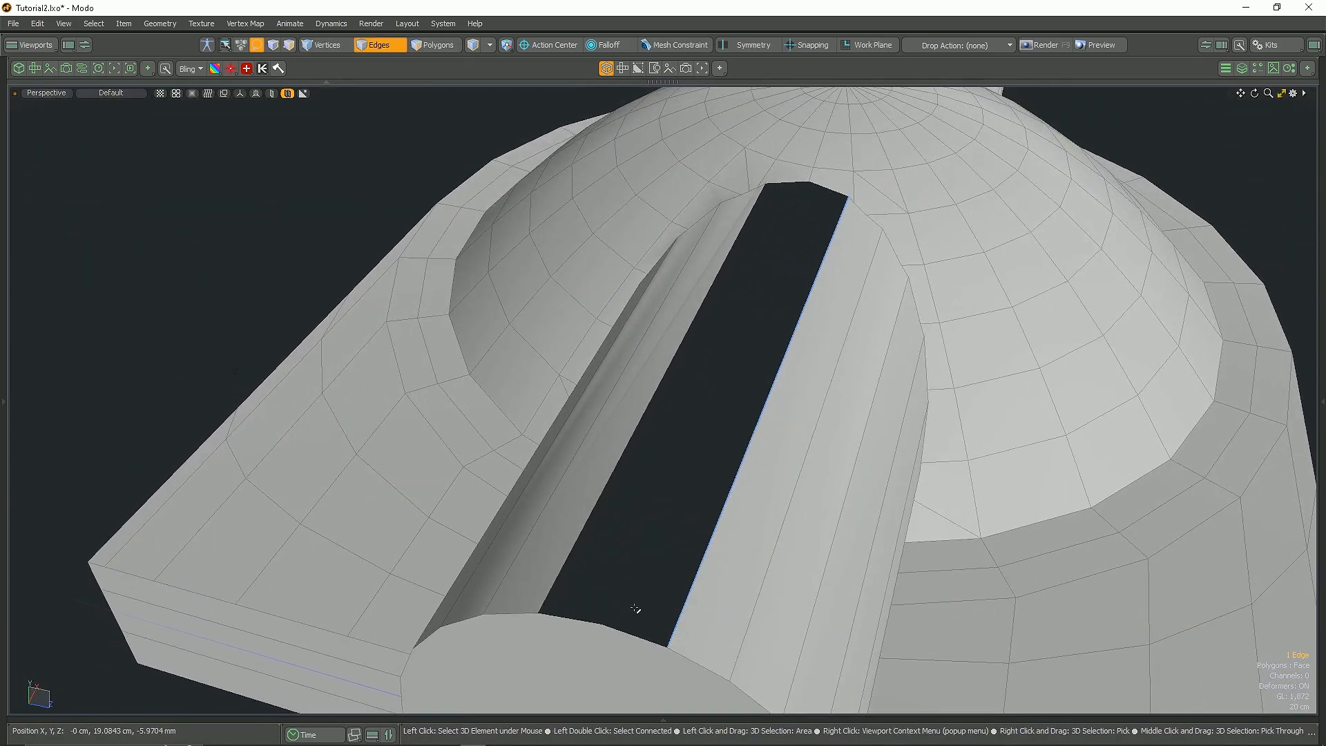
pyautogui.keyDown('shift'); pyautogui.click(825, 191); pyautogui.keyUp('shift')
pyautogui.hotkey('shift', 'b')
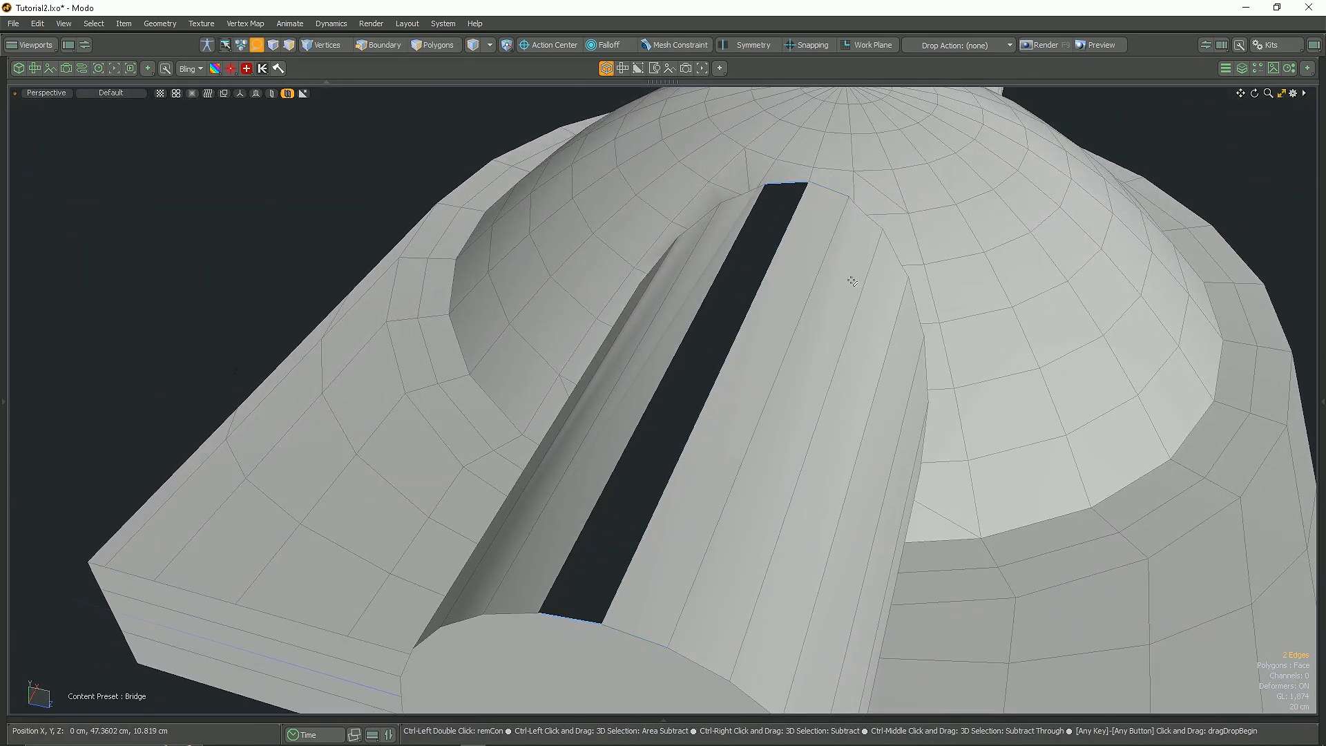
pyautogui.hotkey('ctrl', 'b')
# Step: Join the neighbouring vertices of the dome and the second pipe in pairs along their seam
pyautogui.keyDown('alt'); pyautogui.moveTo(852, 281); pyautogui.dragTo(891, 299); pyautogui.keyUp('alt')
pyautogui.press('1')
pyautogui.scroll(5, 891, 255)
pyautogui.scroll(-2, 891, 270)
pyautogui.press('1')
pyautogui.keyDown('alt'); pyautogui.moveTo(952, 224); pyautogui.dragTo(914, 319); pyautogui.keyUp('alt')
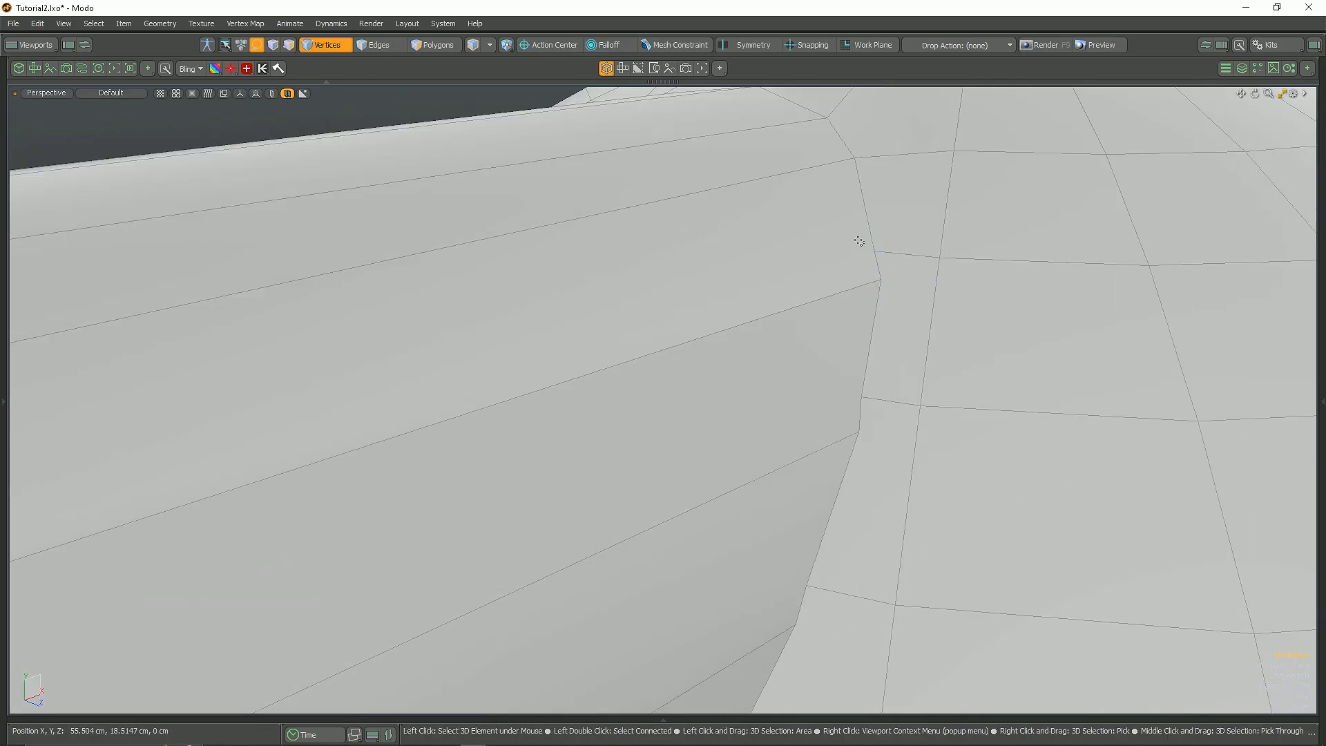
pyautogui.press('j')
pyautogui.scroll(-4, 891, 364)
pyautogui.scroll(4, 877, 304)
pyautogui.press('j')
pyautogui.scroll(-5, 860, 345)
pyautogui.scroll(5, 857, 366)
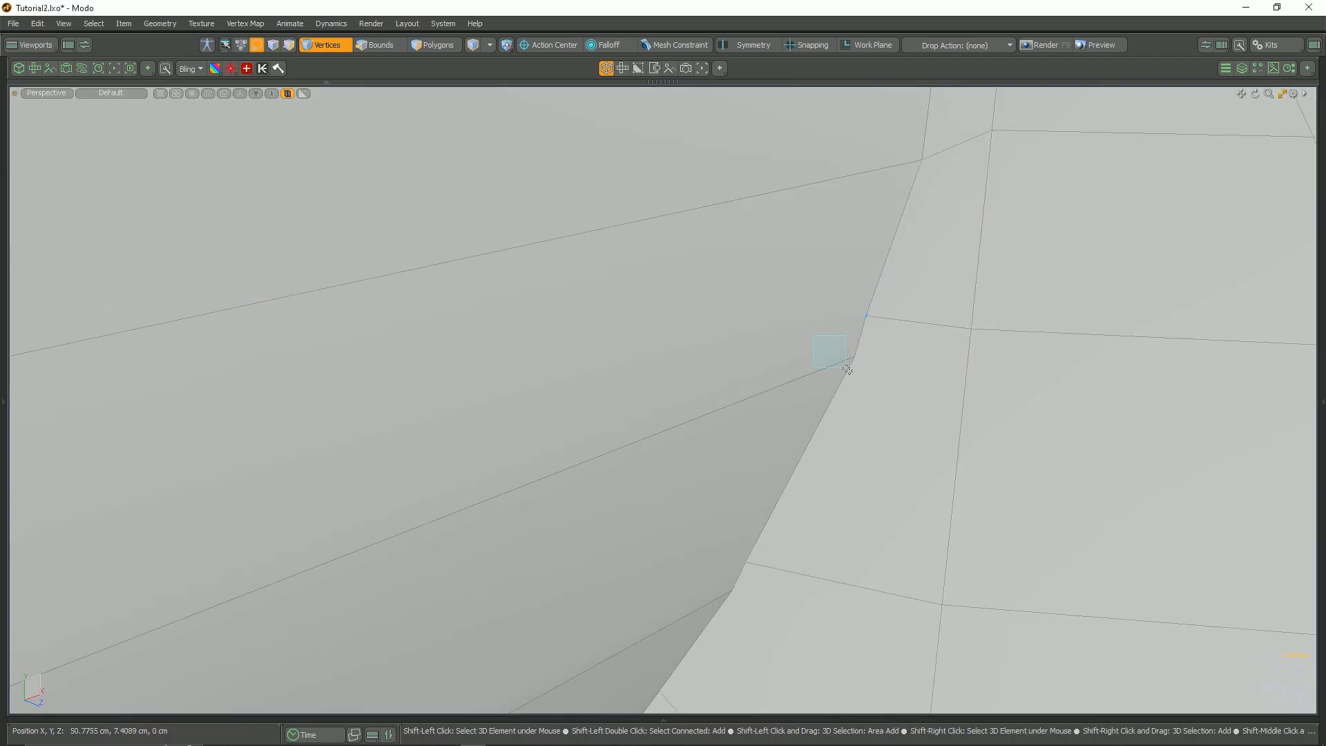
pyautogui.press('j')
pyautogui.scroll(-4, 835, 408)
pyautogui.scroll(4, 835, 410)
# Step: Add edge loops around the second pipe in line with the slab's edges and connect them at the seam
pyautogui.keyDown('alt'); pyautogui.moveTo(823, 480); pyautogui.dragTo(468, 495); pyautogui.keyUp('alt')
pyautogui.click(471, 463)
pyautogui.hotkey('alt', 'c')
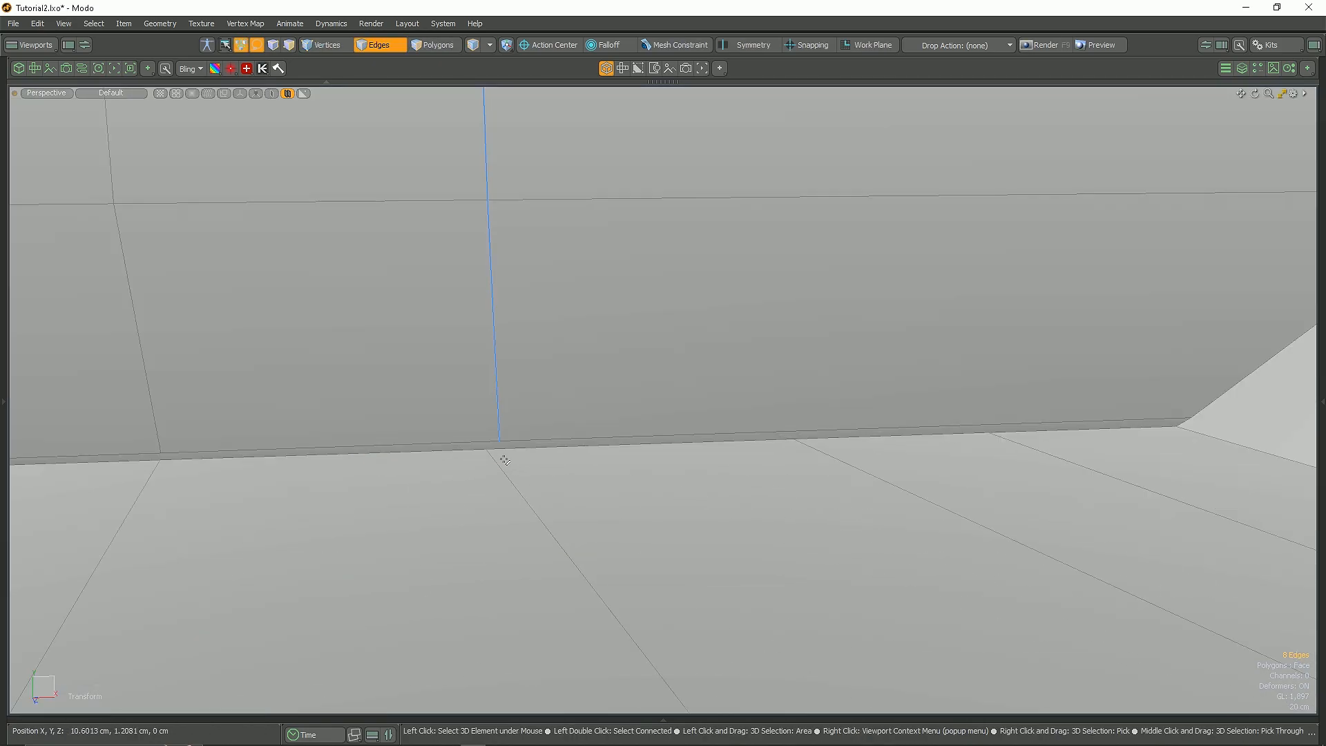
pyautogui.scroll(-8, 535, 500)
pyautogui.scroll(8, 746, 428)
pyautogui.press('c')
pyautogui.click(746, 378)
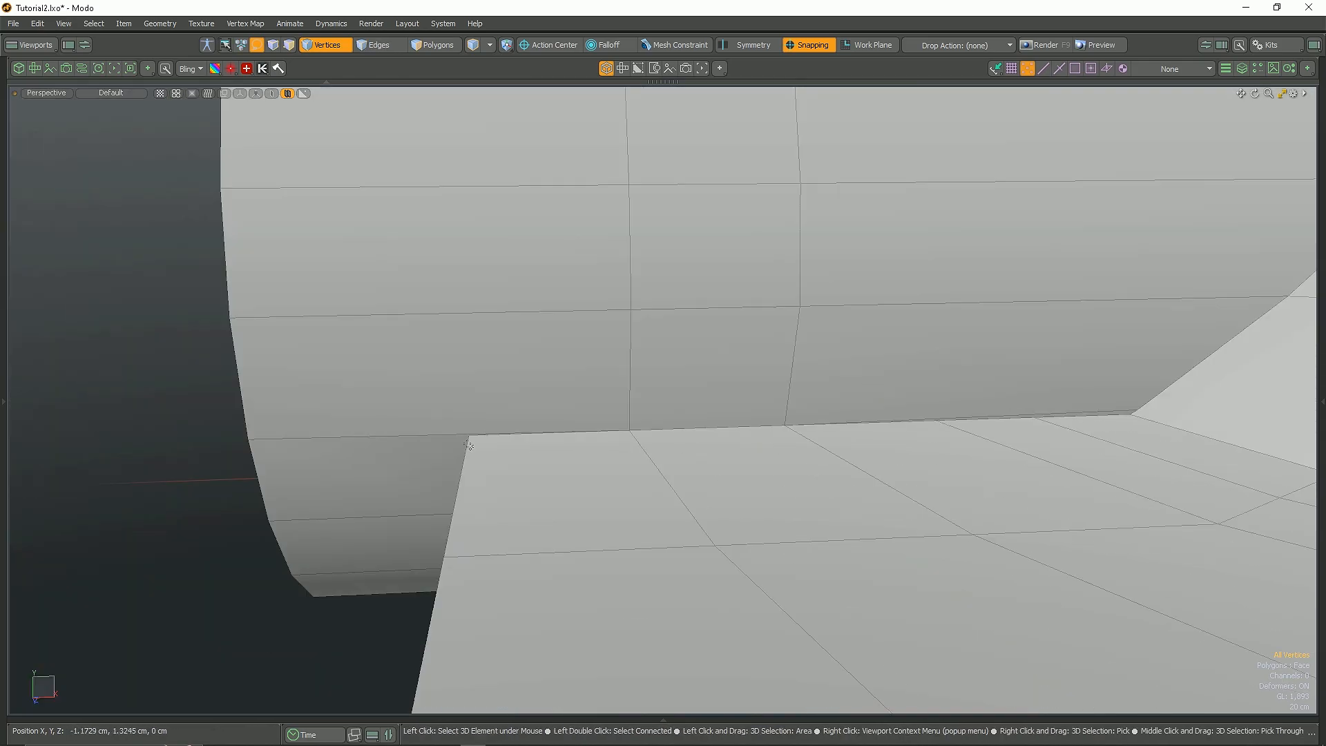
# Step: Add an edge loop around the second pipe near the slab's end and join its seam vertex to the slab's corner
pyautogui.press('2')
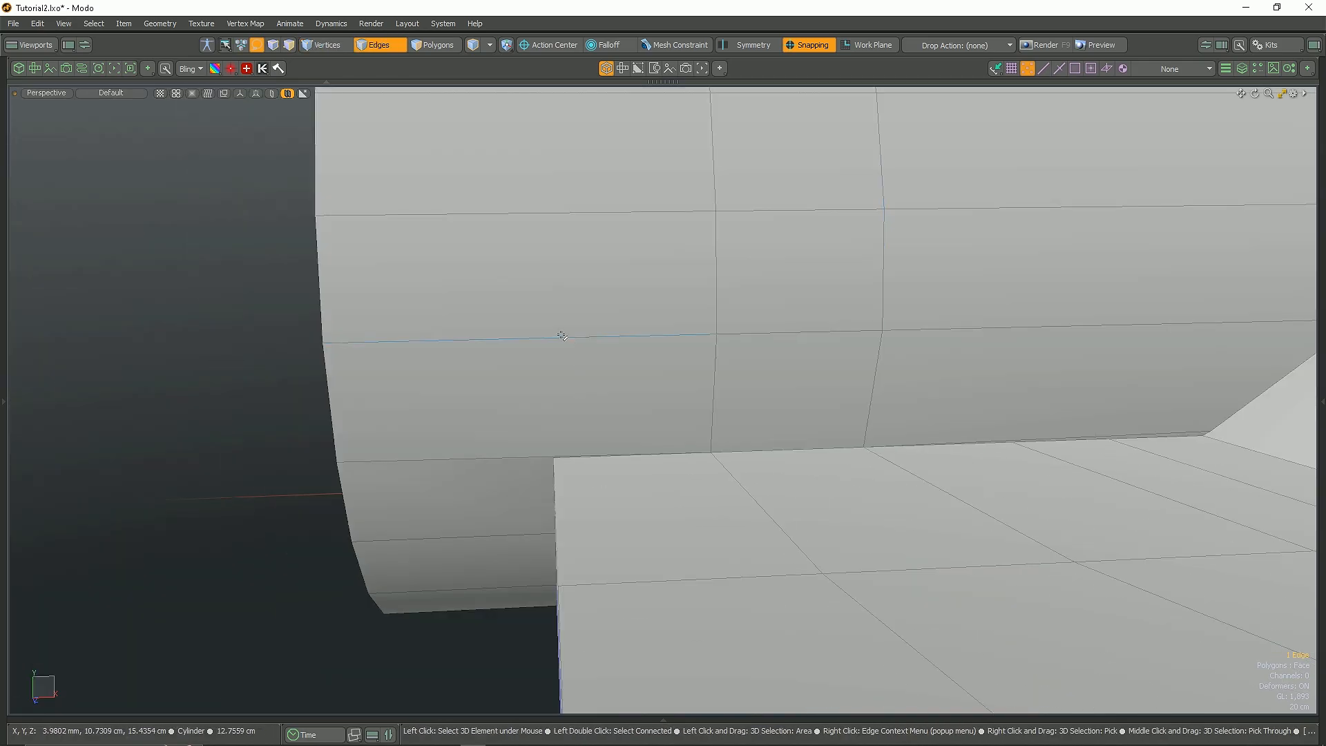
pyautogui.press('x')
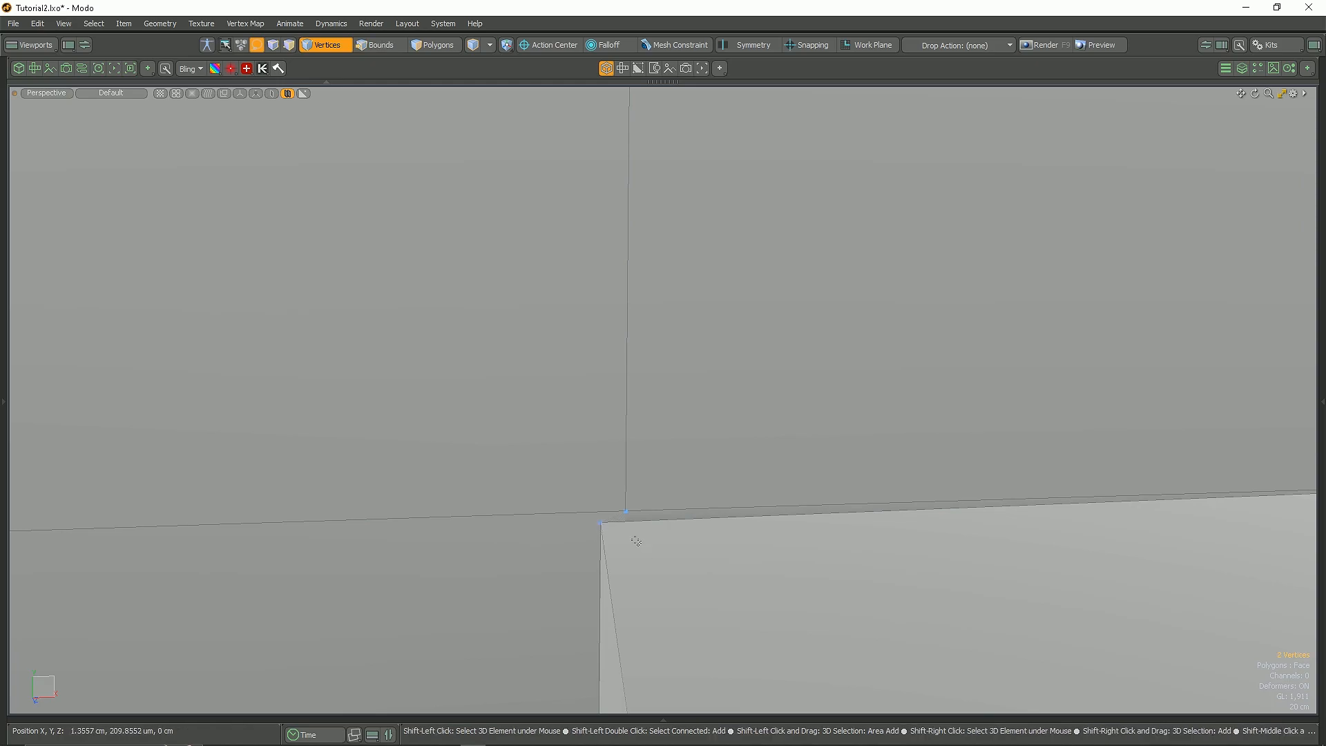
pyautogui.hotkey('shift', 's')
pyautogui.hotkey('ctrl', 'j')
pyautogui.scroll(-6, 691, 552)
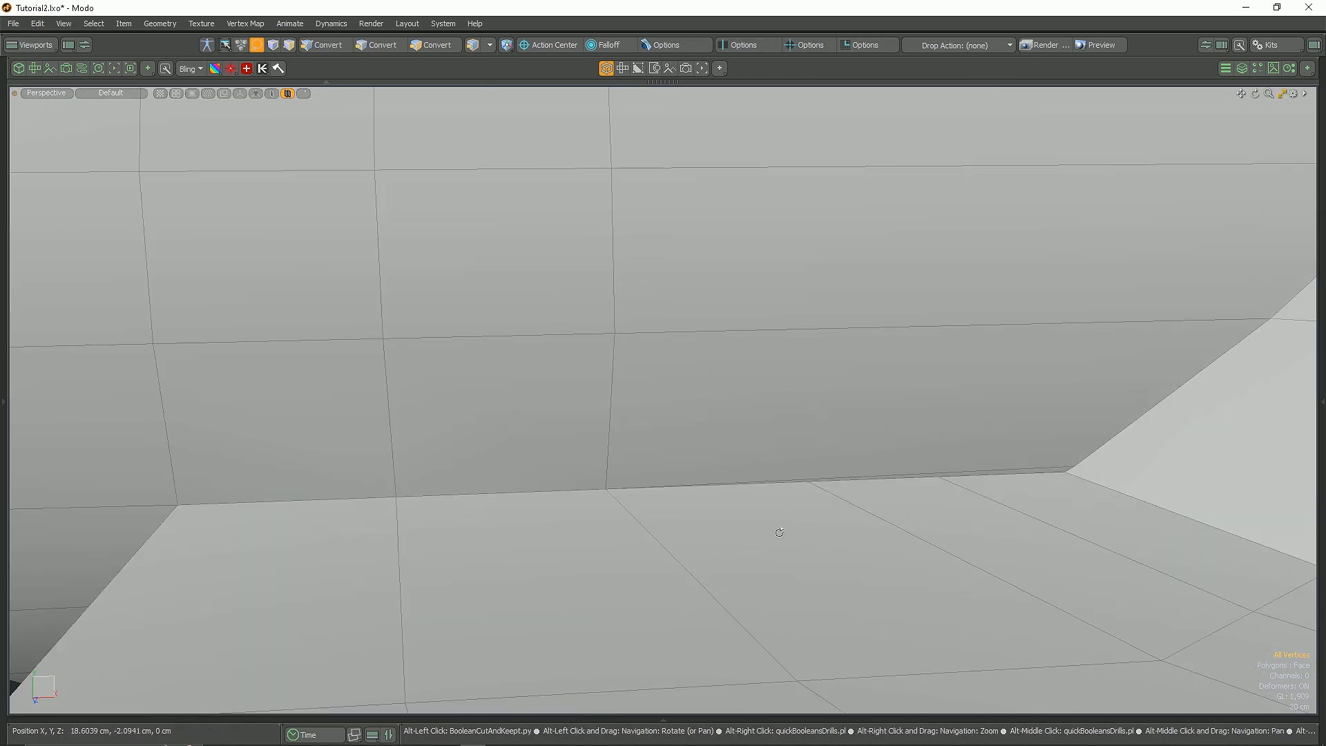
# Step: Slice a short edge across the narrow strip between the slab's seam vertex and the pipe
pyautogui.keyDown('alt'); pyautogui.moveTo(699, 533); pyautogui.dragTo(790, 459); pyautogui.keyUp('alt')
pyautogui.press('2')
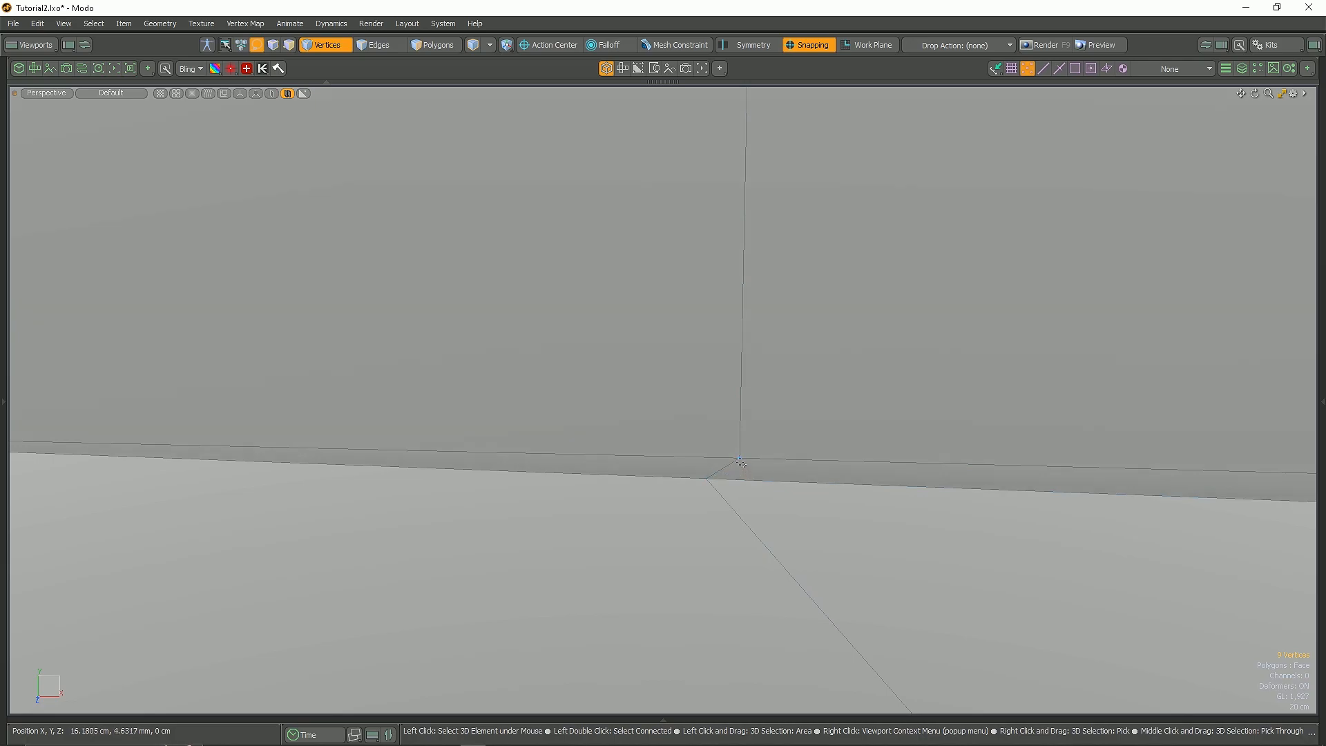
pyautogui.press('2')
pyautogui.scroll(-8, 741, 462)
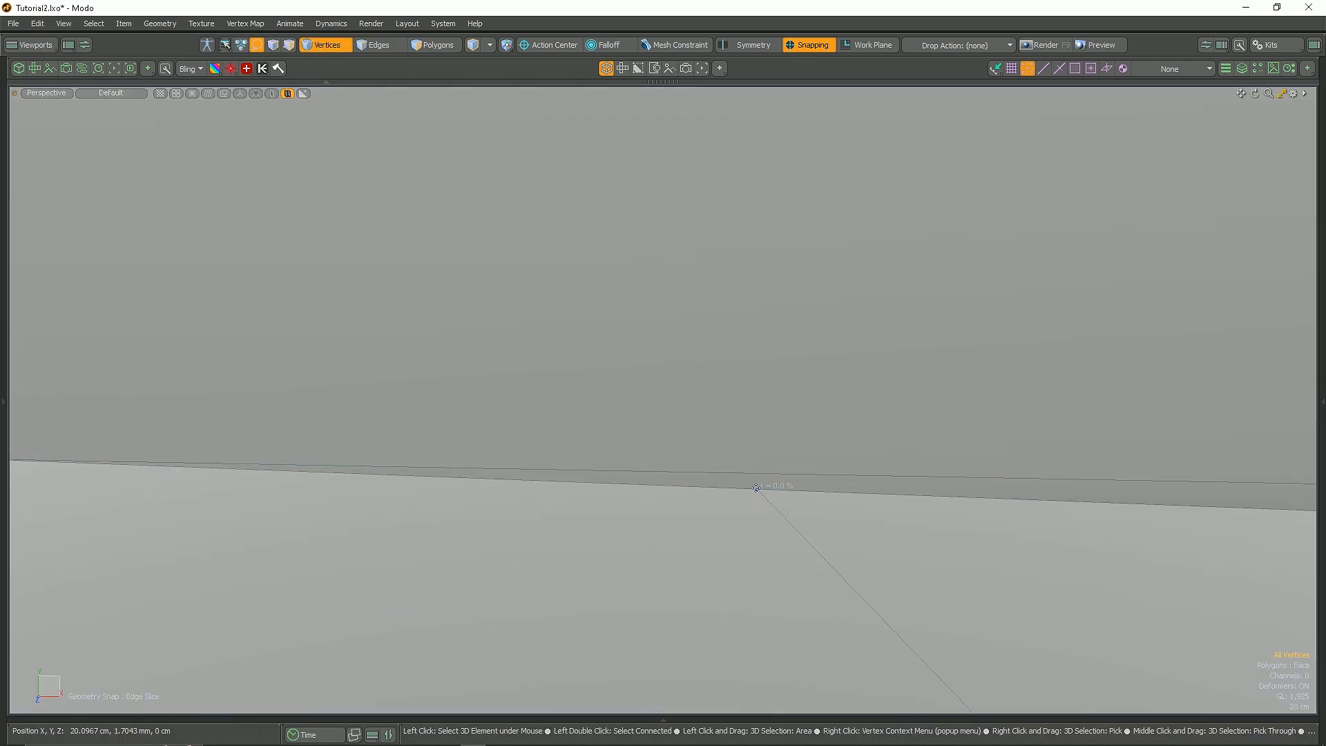
pyautogui.click(778, 493)
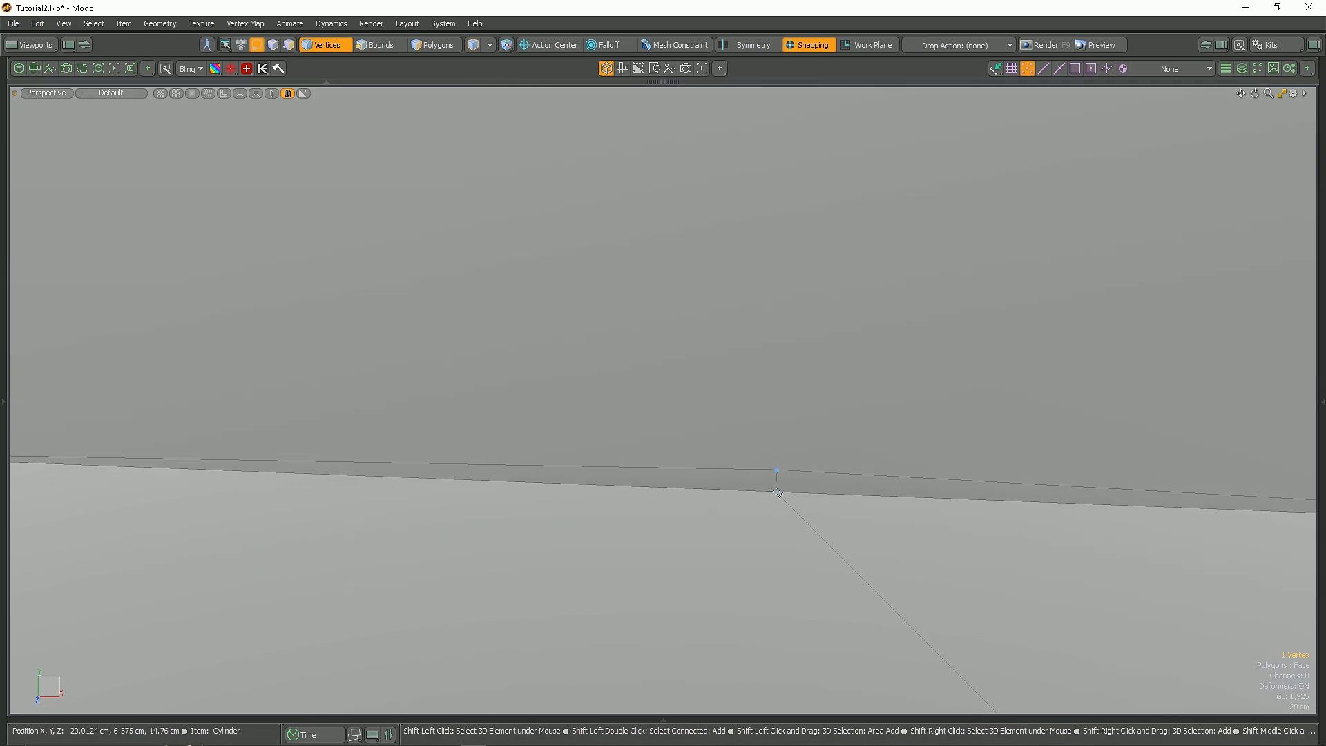
pyautogui.scroll(-10, 779, 493)
# Step: Select the slanted edge loop on the second pipe beside the dome and straighten it across the pipe
pyautogui.press('2')
pyautogui.scroll(3, 741, 483)
pyautogui.doubleClick(802, 444)
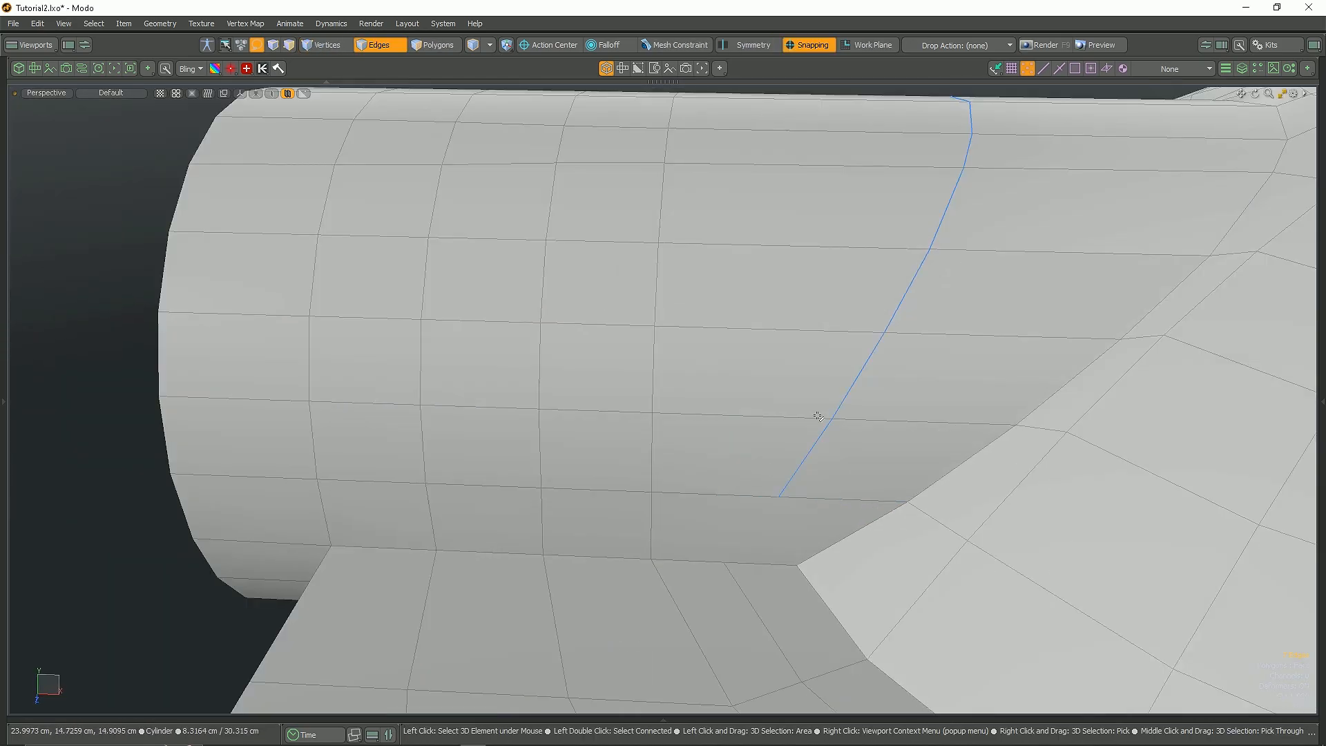
pyautogui.scroll(-4, 802, 444)
pyautogui.press('w')
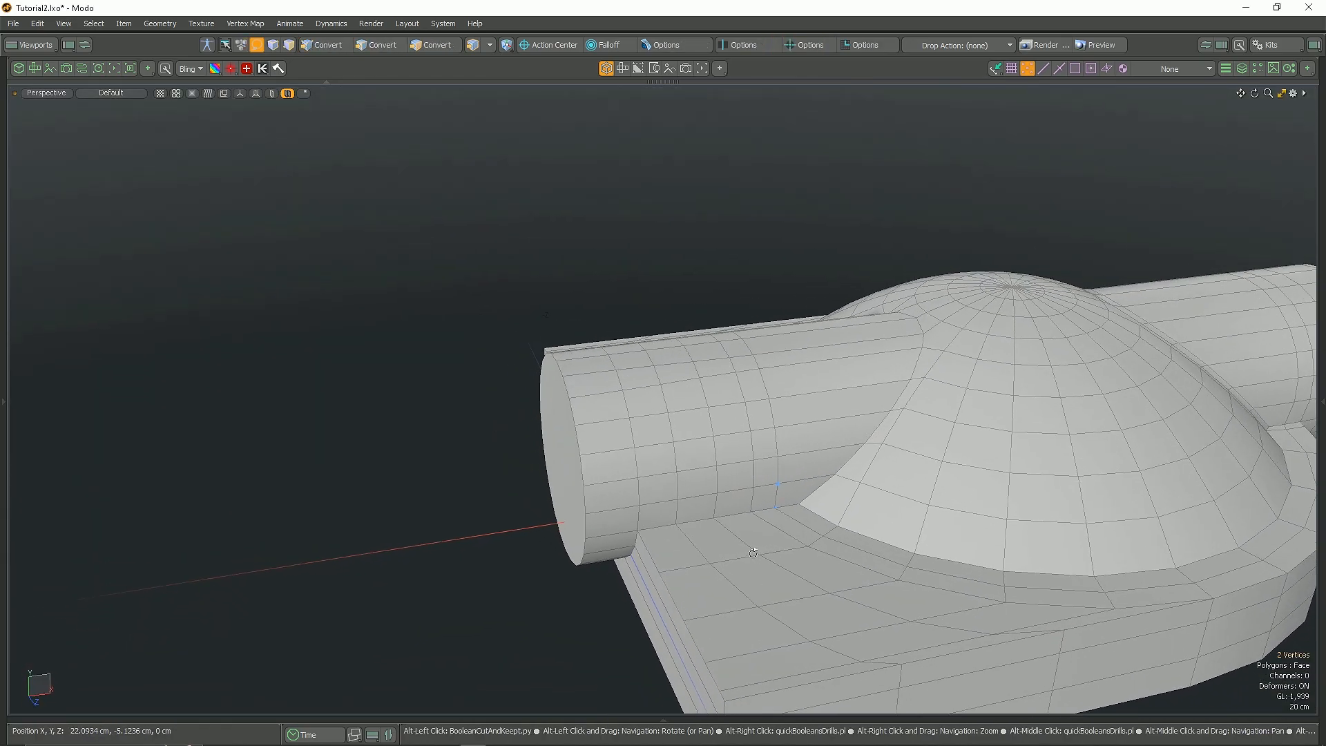
# Step: Move the edge loop crossing the second pipe and the slab along X
pyautogui.keyDown('alt'); pyautogui.moveTo(774, 538); pyautogui.dragTo(716, 596); pyautogui.keyUp('alt')
pyautogui.press('2')
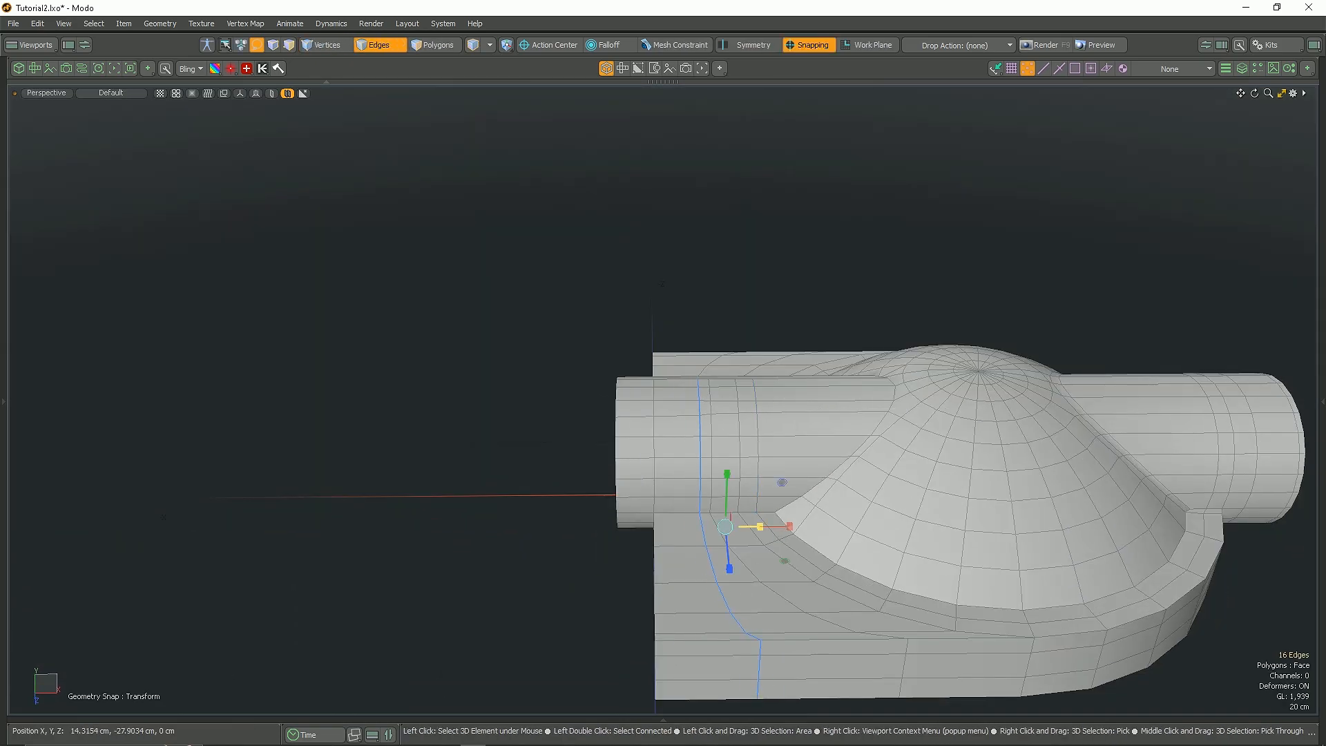
pyautogui.moveTo(779, 531); pyautogui.dragTo(691, 463)
pyautogui.press('q')
# Step: Slide vertices of the second pipe's edge loops and of the dome beside the seam to even out their spacing
pyautogui.press('1')
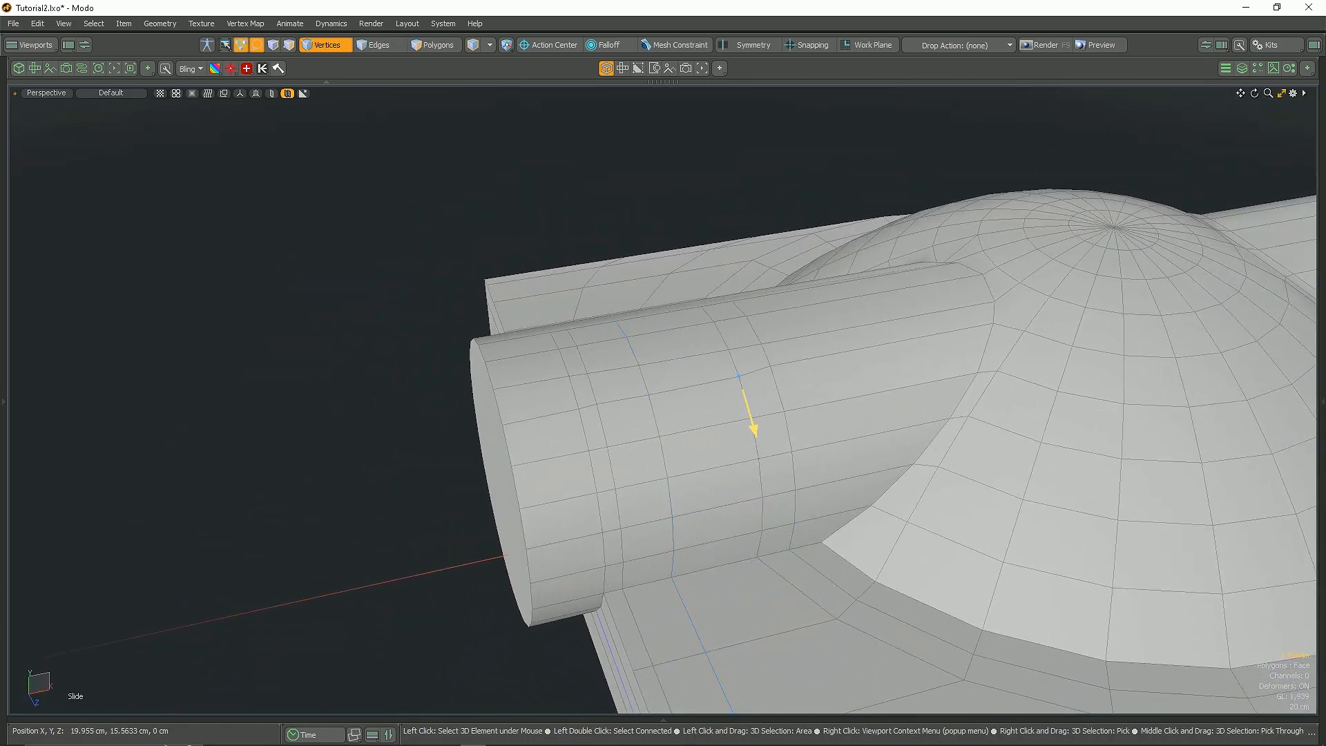
pyautogui.keyDown('alt'); pyautogui.moveTo(611, 418); pyautogui.dragTo(698, 511); pyautogui.keyUp('alt')
pyautogui.press('q')
pyautogui.press('3')
pyautogui.doubleClick(710, 459)
pyautogui.scroll(4, 846, 395)
pyautogui.press('2')
pyautogui.press('1')
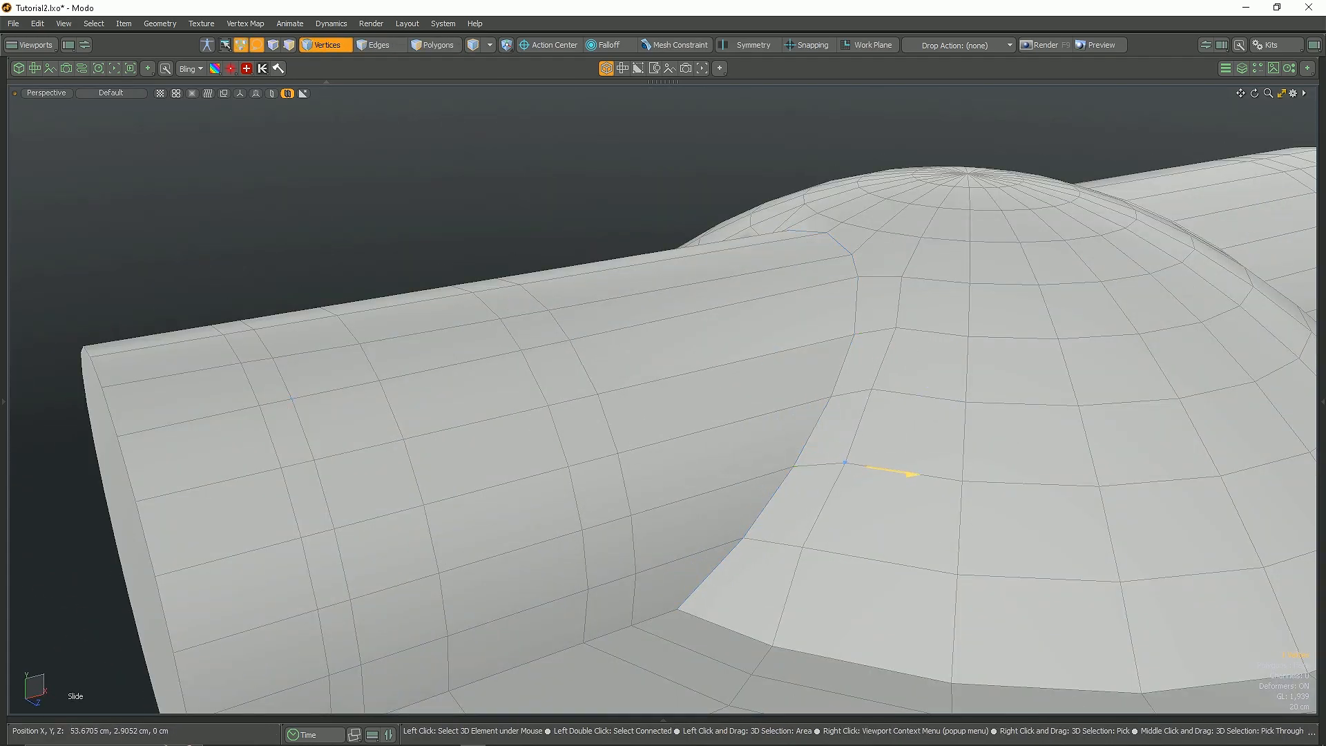
# Step: Bevel the seam edges between the dome and the second pipe
pyautogui.press('b')
pyautogui.moveTo(776, 495); pyautogui.dragTo(794, 499)
pyautogui.scroll(-2, 795, 499)
pyautogui.keyDown('alt'); pyautogui.moveTo(793, 574); pyautogui.dragTo(701, 534); pyautogui.keyUp('alt')
pyautogui.scroll(2, 701, 534)
# Step: Slice an edge from the lower end of the beveled seam to the adjacent slab and pipe corner
pyautogui.hotkey('alt', 'c')
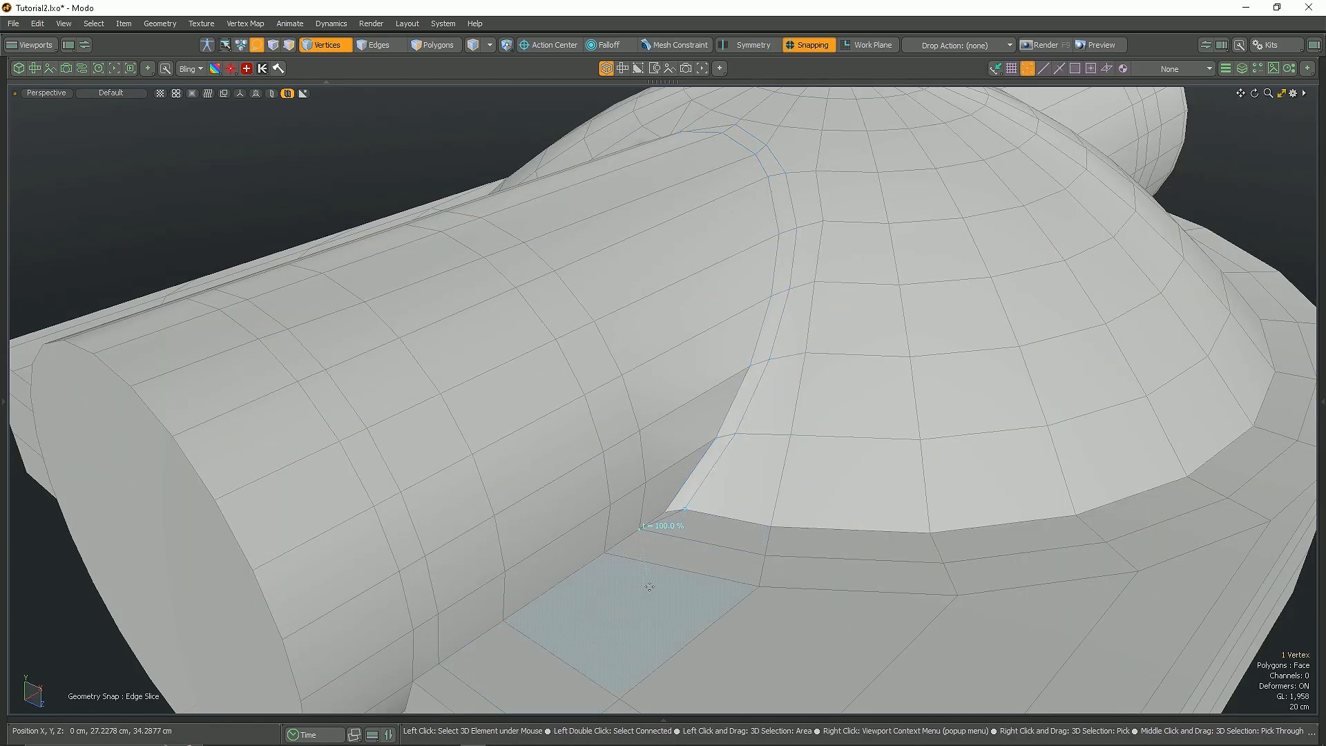
pyautogui.keyDown('alt'); pyautogui.keyDown('shift'); pyautogui.moveTo(645, 592); pyautogui.dragTo(879, 450); pyautogui.keyUp('shift'); pyautogui.keyUp('alt')
pyautogui.scroll(2, 648, 601)
pyautogui.keyDown('alt'); pyautogui.moveTo(648, 594); pyautogui.dragTo(608, 594); pyautogui.keyUp('alt')
# Step: Delete the flat end cap of the second pipe
pyautogui.scroll(-4, 700, 530)
pyautogui.press('3')
pyautogui.scroll(3, 548, 465)
pyautogui.click(305, 435)
pyautogui.press('Delete')
pyautogui.keyDown('alt'); pyautogui.moveTo(663, 505); pyautogui.dragTo(517, 520); pyautogui.keyUp('alt')
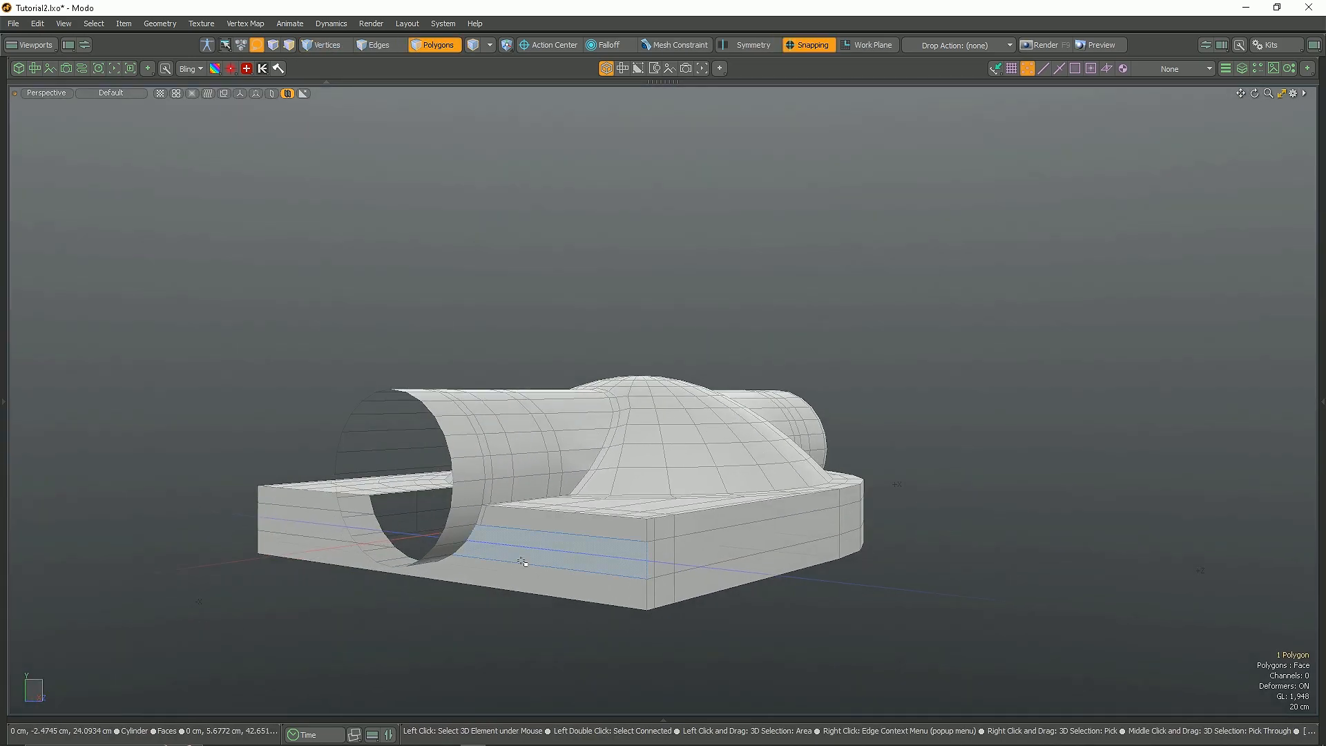
# Step: Delete the slab's flat end face and the pipe polygons protruding beyond it
pyautogui.click(498, 538)
pyautogui.keyDown('alt'); pyautogui.moveTo(497, 537); pyautogui.dragTo(660, 389); pyautogui.keyUp('alt')
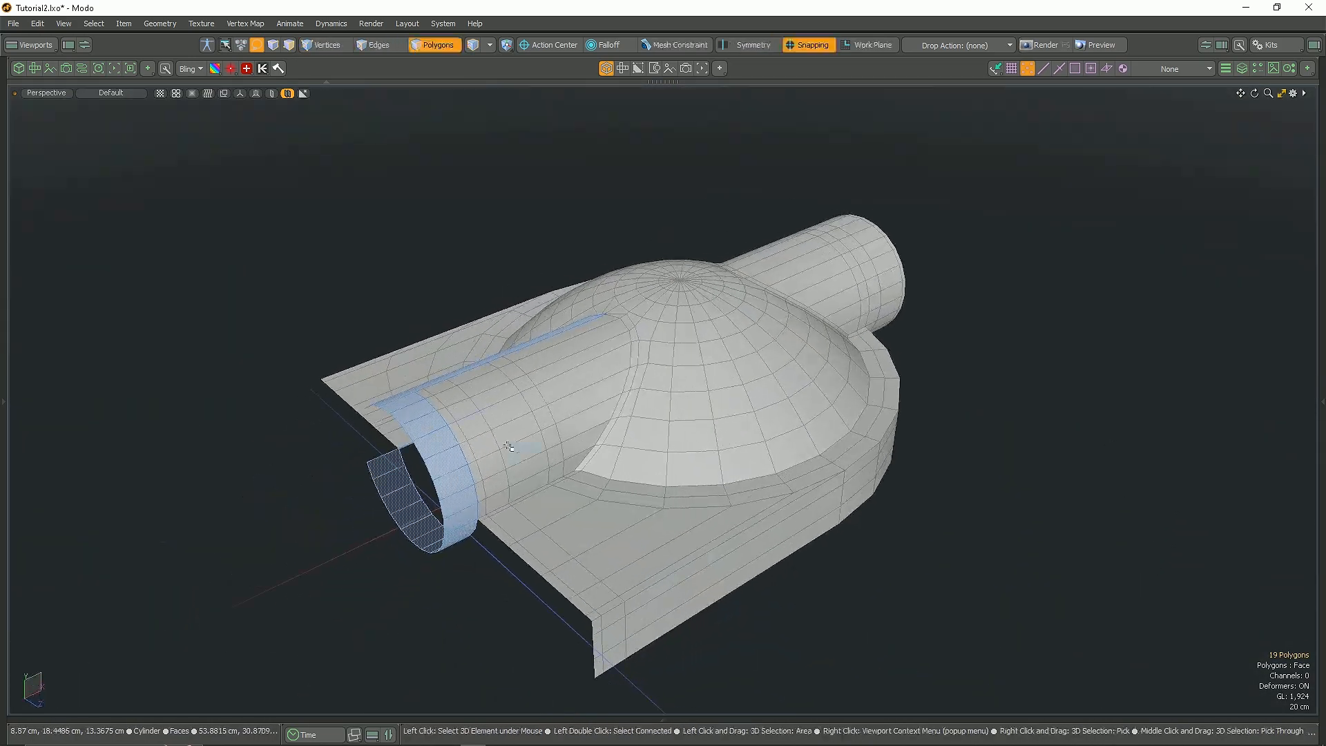
pyautogui.hotkey('alt', 'x')
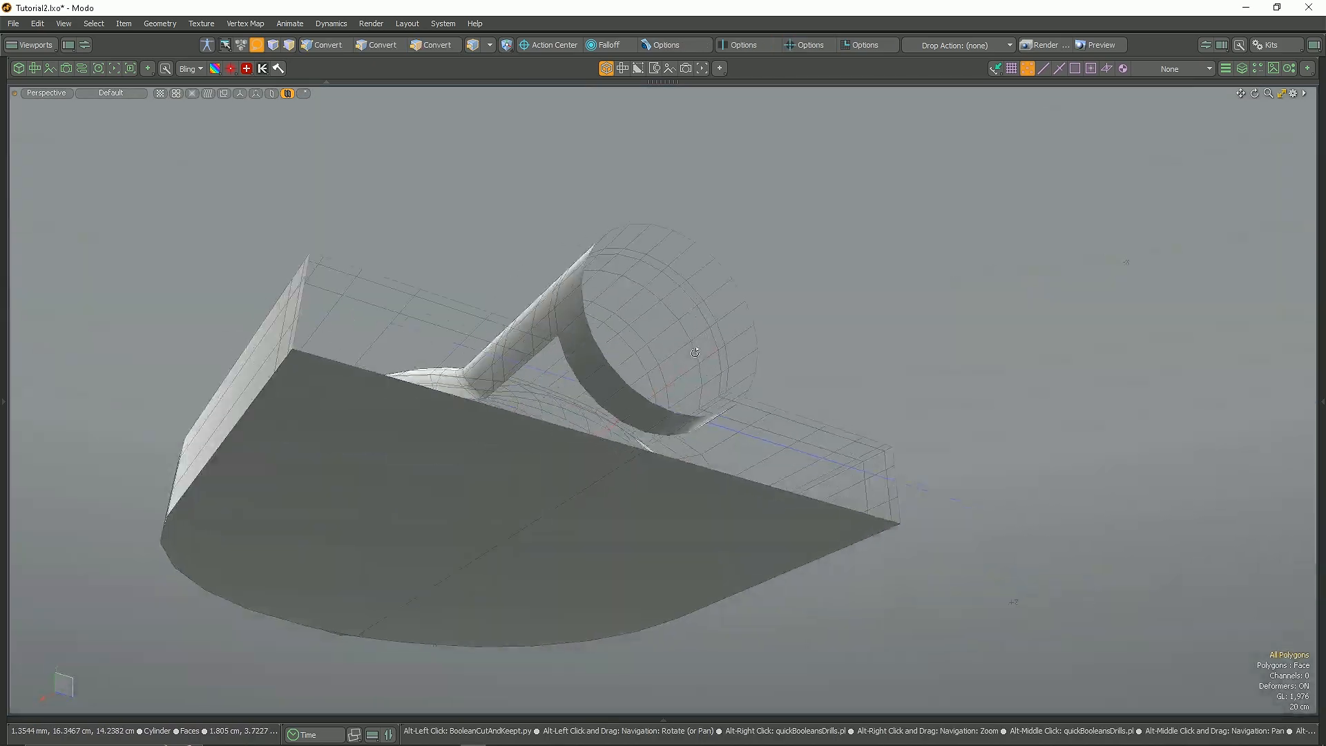
pyautogui.click(621, 394)
pyautogui.keyDown('alt'); pyautogui.moveTo(622, 394); pyautogui.dragTo(470, 450); pyautogui.keyUp('alt')
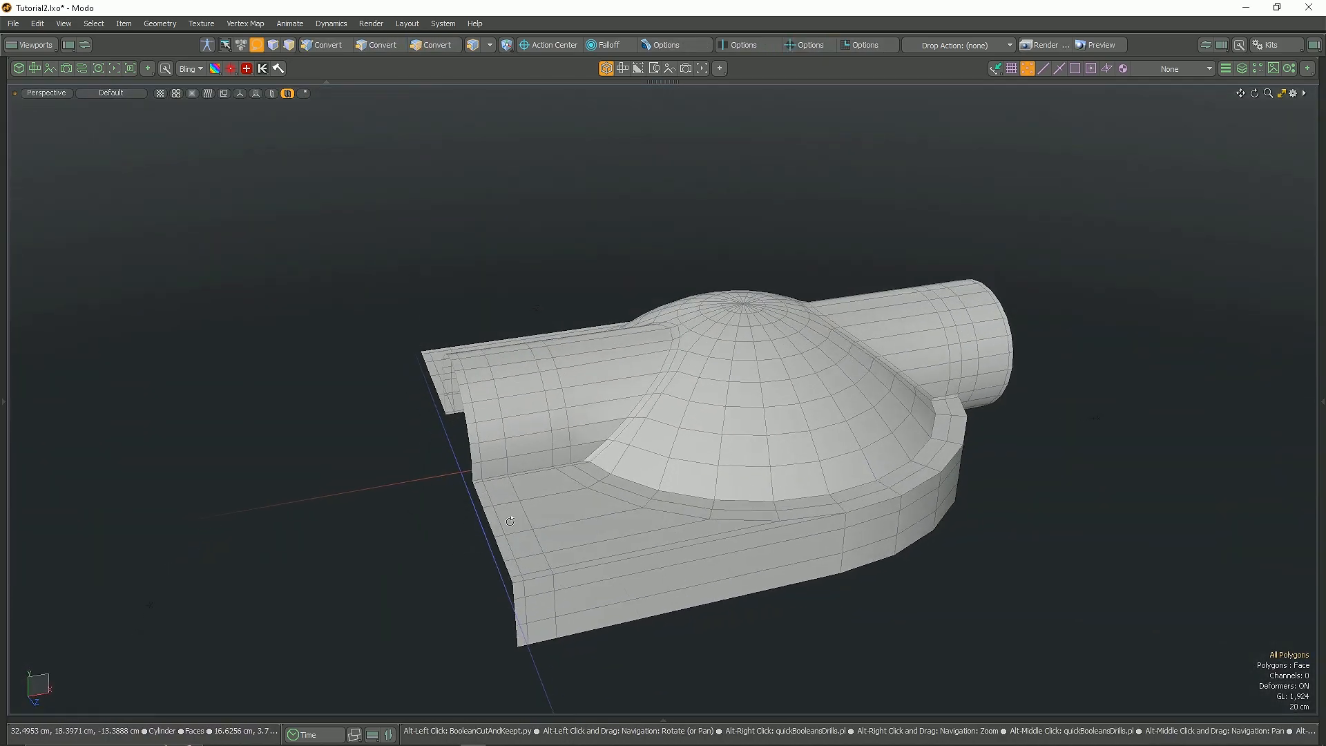
# Step: Select the border edges of the body's open end and mirror the whole body across that end
pyautogui.keyDown('alt'); pyautogui.moveTo(438, 533); pyautogui.dragTo(701, 482); pyautogui.keyUp('alt')
pyautogui.scroll(3, 696, 510)
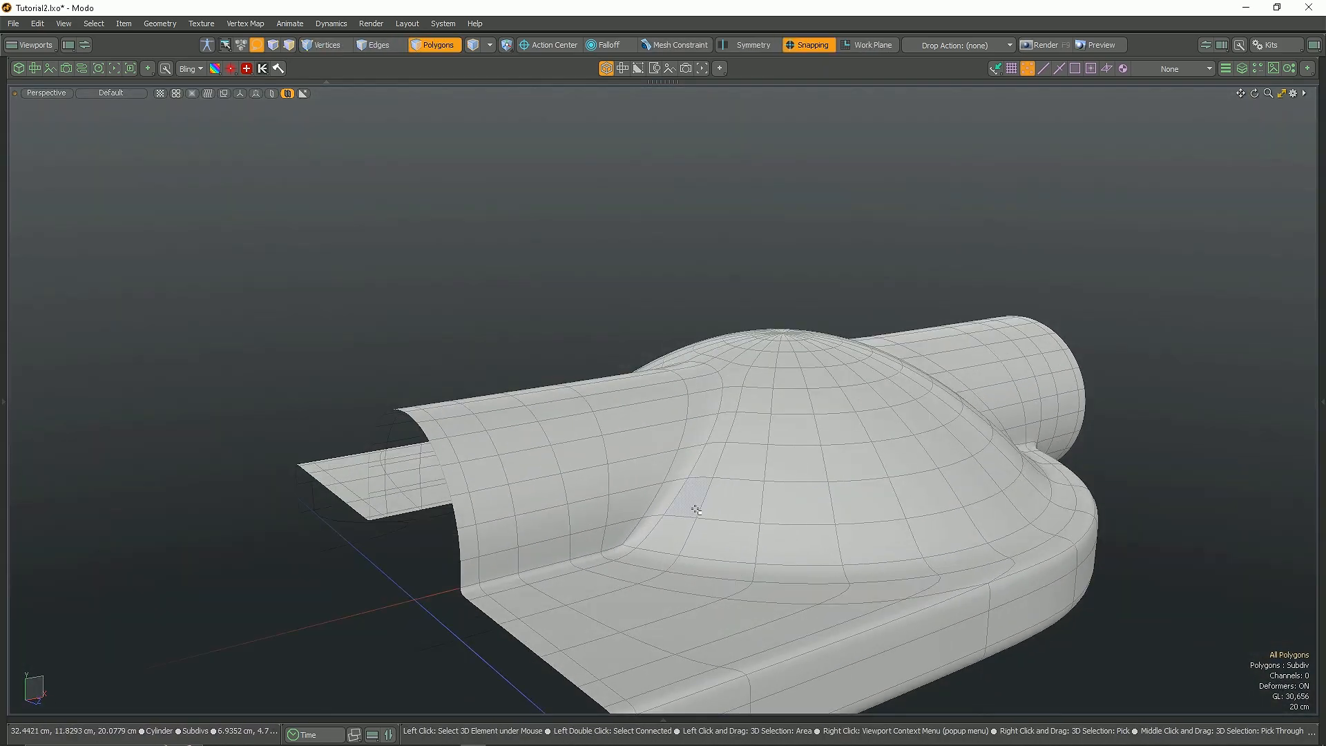
pyautogui.click(697, 509)
pyautogui.press('2')
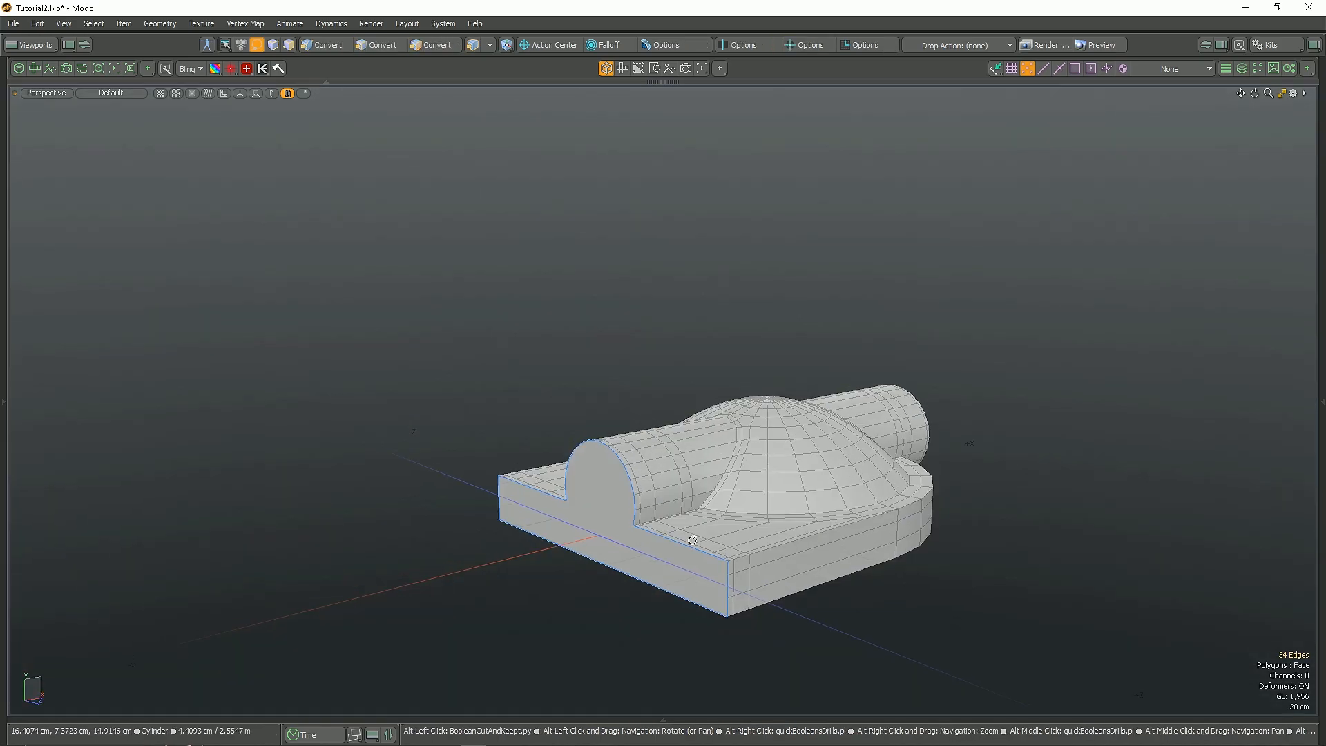
pyautogui.doubleClick(620, 552)
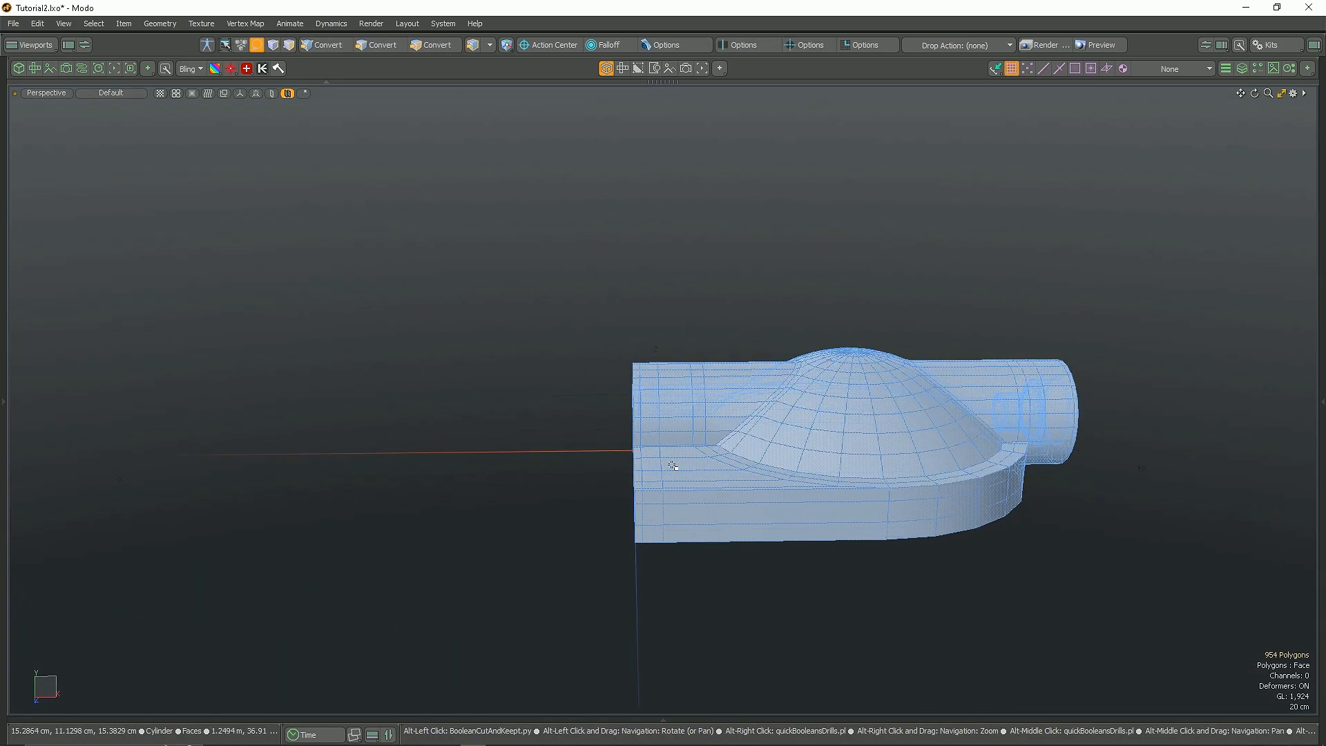
pyautogui.hotkey('ctrl', 'space')
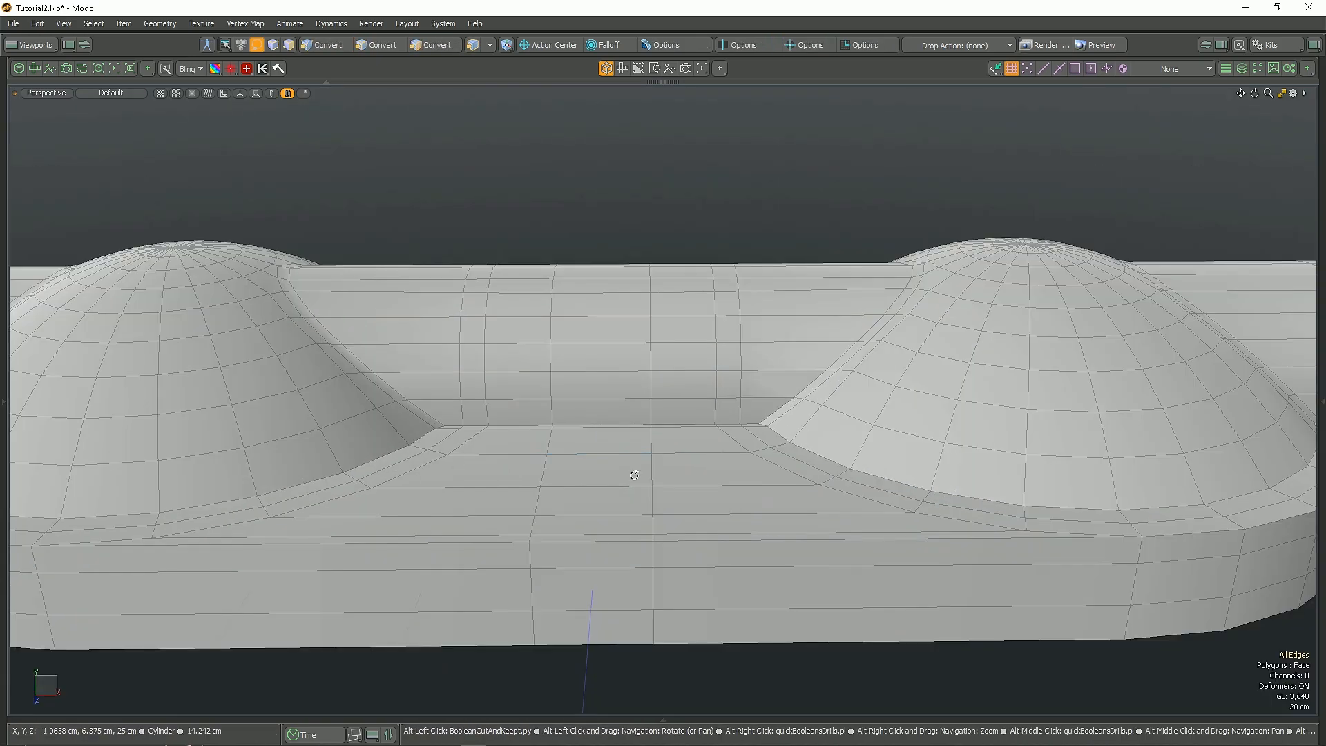
# Step: Select the border edges of the slab's underside and its flat bottom polygon
pyautogui.keyDown('alt'); pyautogui.moveTo(631, 473); pyautogui.dragTo(667, 443); pyautogui.keyUp('alt')
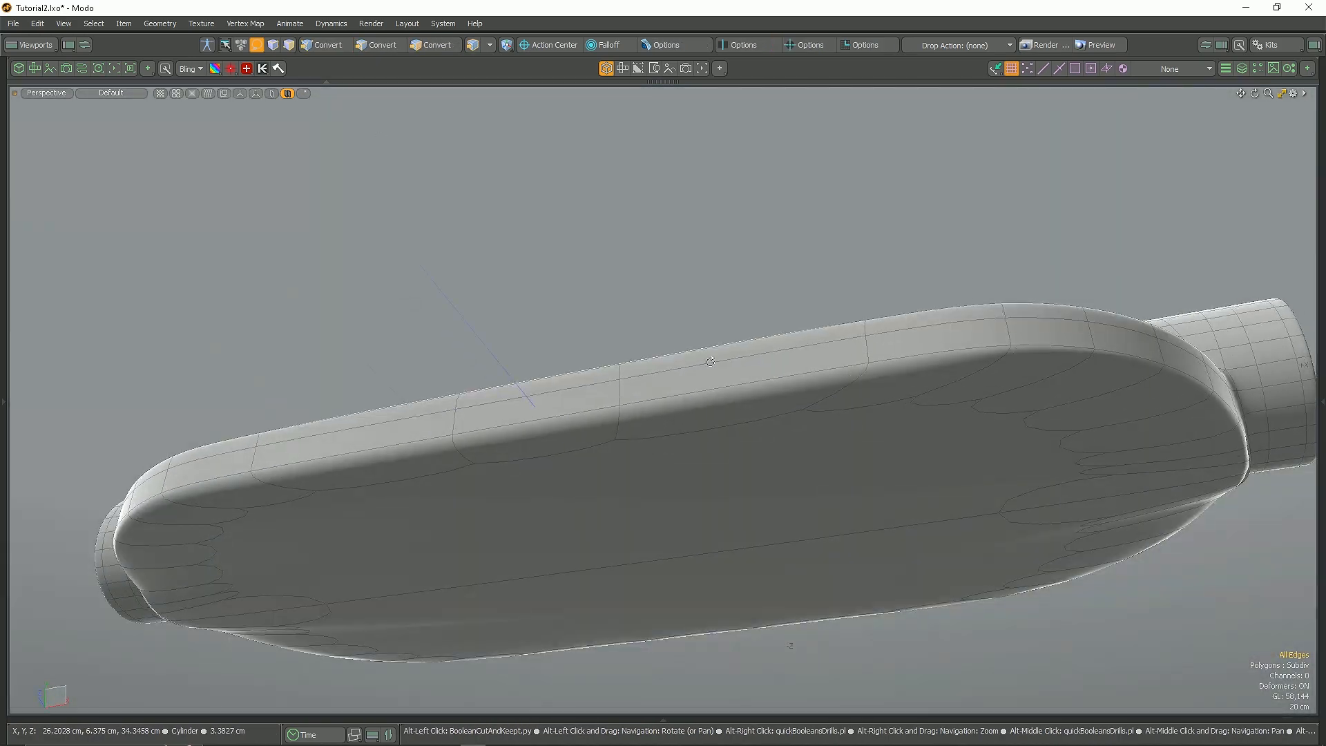
pyautogui.keyDown('alt'); pyautogui.moveTo(774, 497); pyautogui.dragTo(792, 483); pyautogui.keyUp('alt')
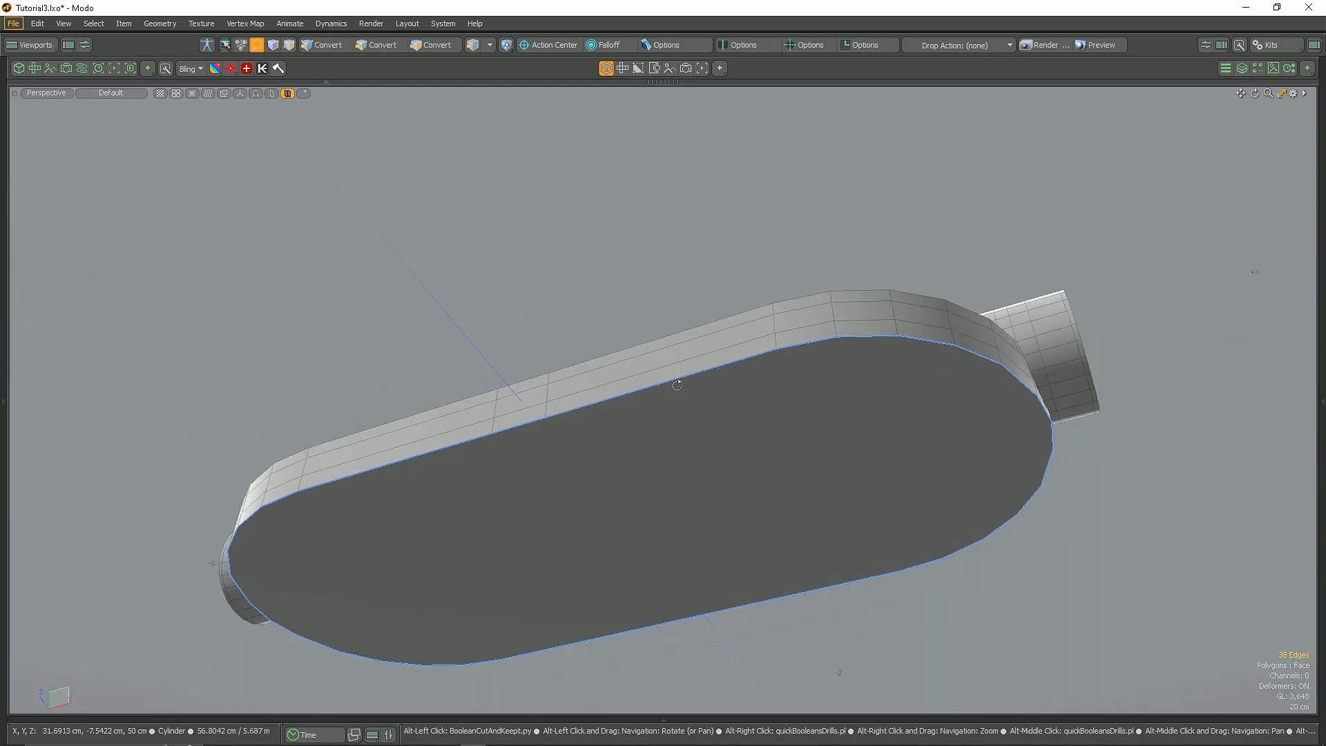
pyautogui.press('3')
pyautogui.click(779, 432)
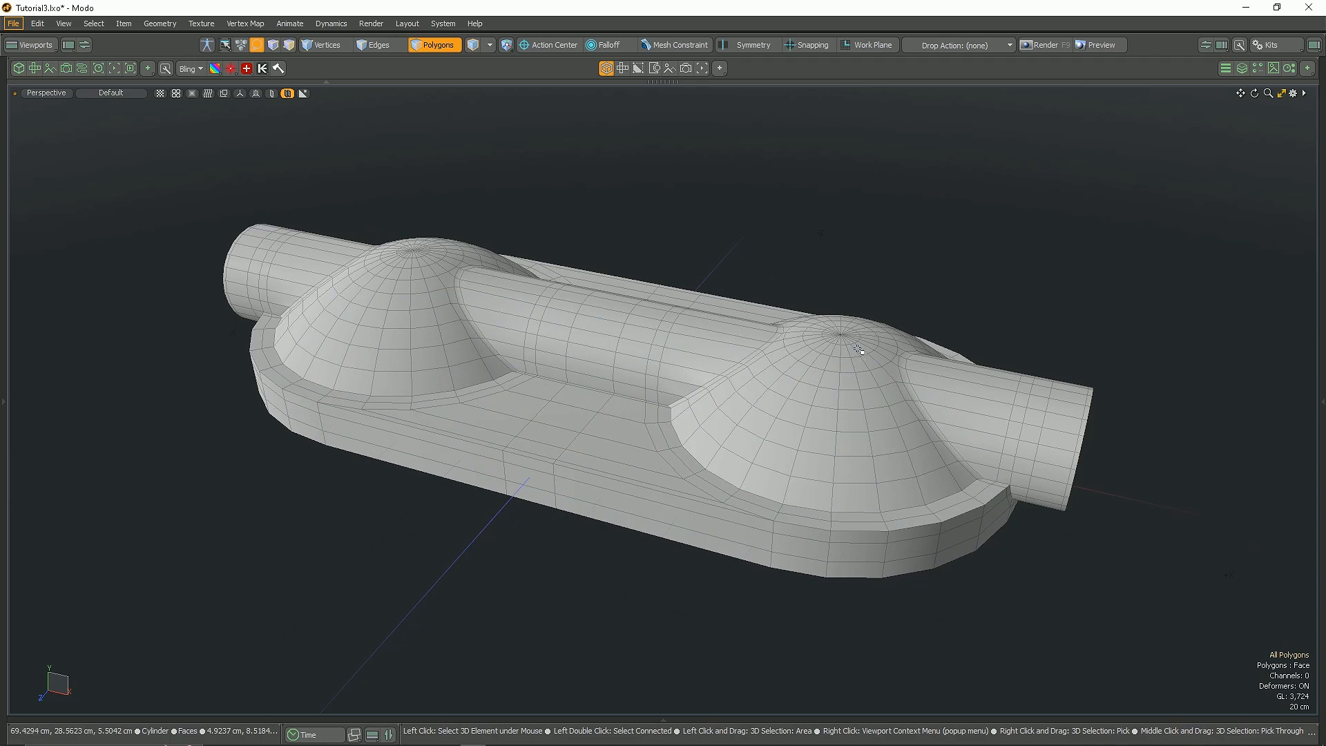
# Step: Extrude the ring of polygons at the top of one dome upward into a short cylindrical boss
pyautogui.scroll(4, 858, 350)
pyautogui.keyDown('alt'); pyautogui.moveTo(858, 349); pyautogui.dragTo(778, 291); pyautogui.keyUp('alt')
pyautogui.scroll(2, 795, 314)
pyautogui.keyDown('alt'); pyautogui.moveTo(753, 359); pyautogui.dragTo(717, 326); pyautogui.keyUp('alt')
pyautogui.hotkey('shift', 'x')
pyautogui.moveTo(719, 247); pyautogui.dragTo(719, 172)
pyautogui.scroll(-4, 715, 214)
pyautogui.keyDown('alt'); pyautogui.moveTo(753, 276); pyautogui.dragTo(615, 428); pyautogui.keyUp('alt')
pyautogui.press('space')
# Step: Select four polygons on the dome beside the boss and paste a copy of them in place
pyautogui.moveTo(753, 421); pyautogui.dragTo(787, 452)
pyautogui.keyDown('alt'); pyautogui.moveTo(786, 452); pyautogui.dragTo(770, 187); pyautogui.keyUp('alt')
pyautogui.scroll(4, 777, 352)
pyautogui.hotkey('ctrl', 'c')
pyautogui.hotkey('ctrl', 'v')
pyautogui.keyDown('alt'); pyautogui.moveTo(725, 408); pyautogui.dragTo(749, 325); pyautogui.keyUp('alt')
# Step: Raise the copied four-polygon patch above the dome and snap its height to the top of the boss
pyautogui.moveTo(790, 197); pyautogui.dragTo(790, 233)
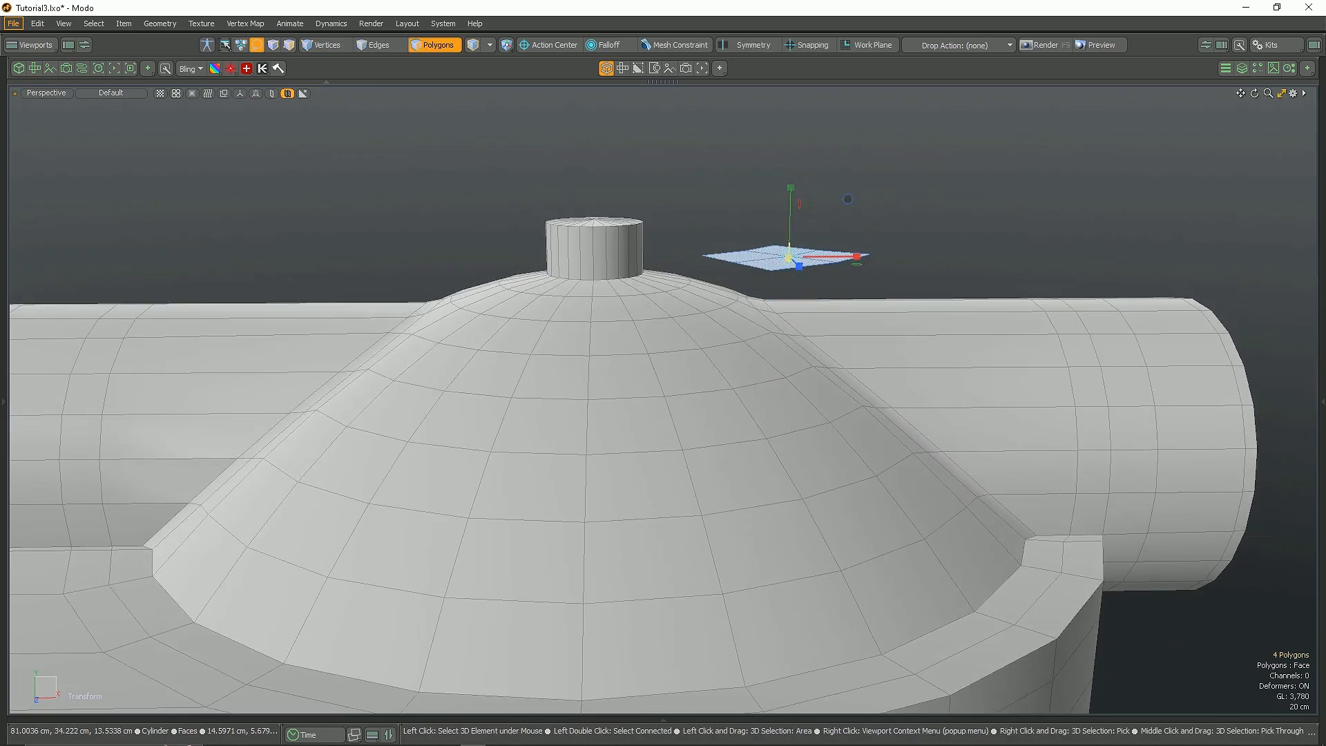
pyautogui.press('x')
pyautogui.keyDown('alt'); pyautogui.moveTo(690, 187); pyautogui.dragTo(822, 183); pyautogui.keyUp('alt')
pyautogui.moveTo(782, 201); pyautogui.dragTo(572, 227)
pyautogui.keyDown('alt'); pyautogui.moveTo(711, 304); pyautogui.dragTo(760, 515); pyautogui.keyUp('alt')
pyautogui.press('space')
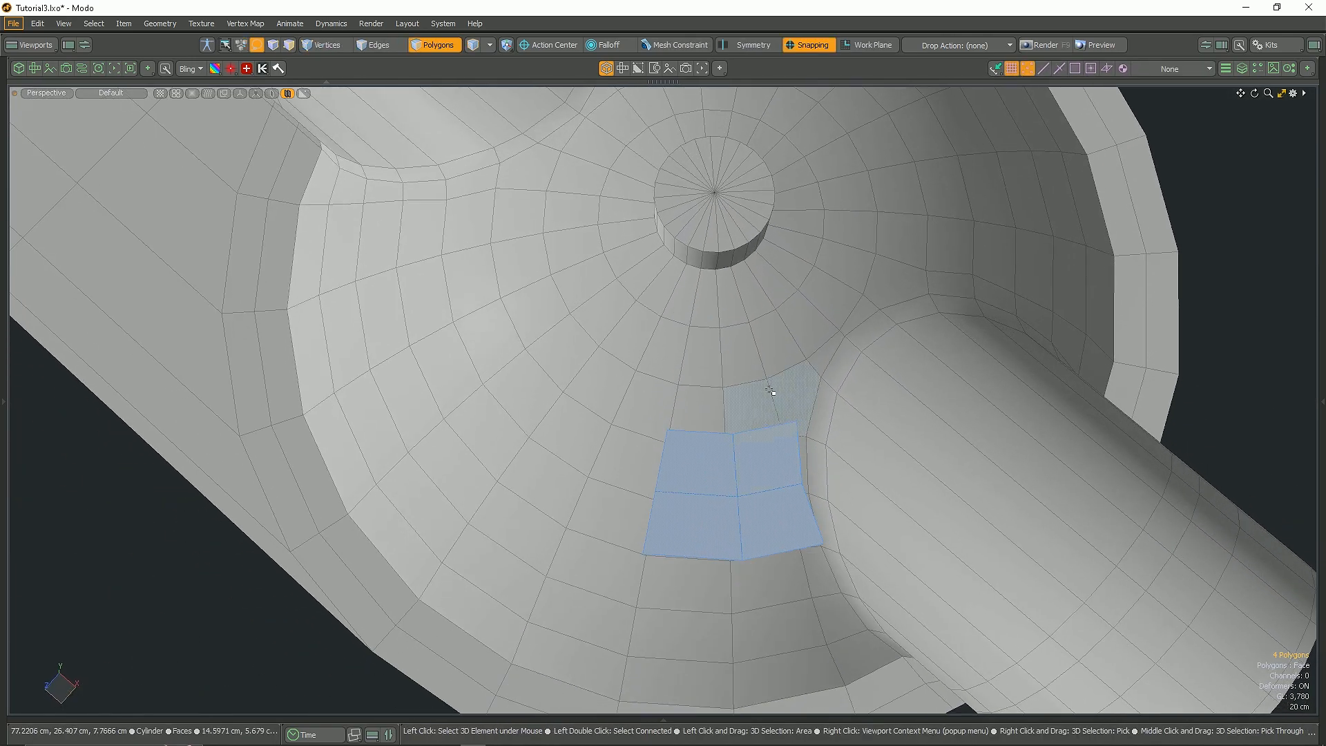
# Step: Round the copied patch into an octagon with Radial Align and scale it down over the dome
pyautogui.press('KP_1')
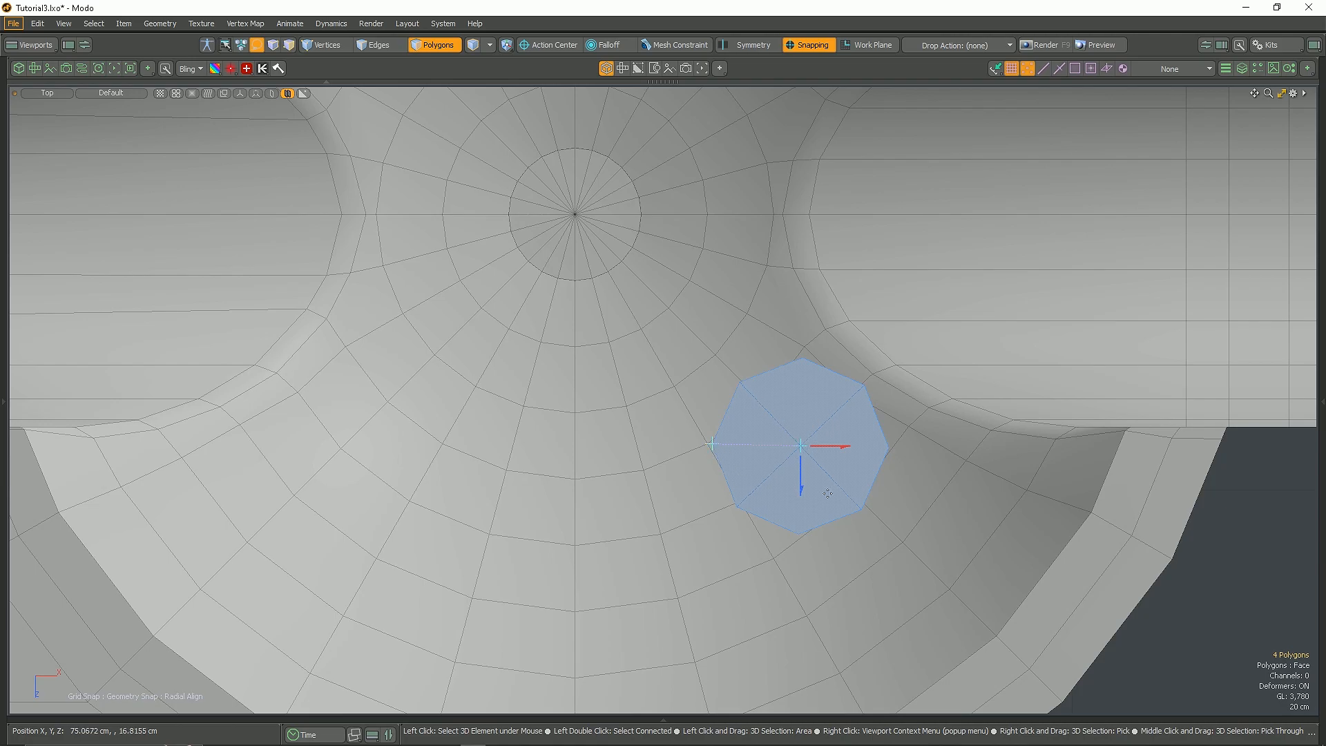
pyautogui.press('r')
pyautogui.moveTo(827, 490); pyautogui.dragTo(814, 486)
pyautogui.press('w')
pyautogui.press('x')
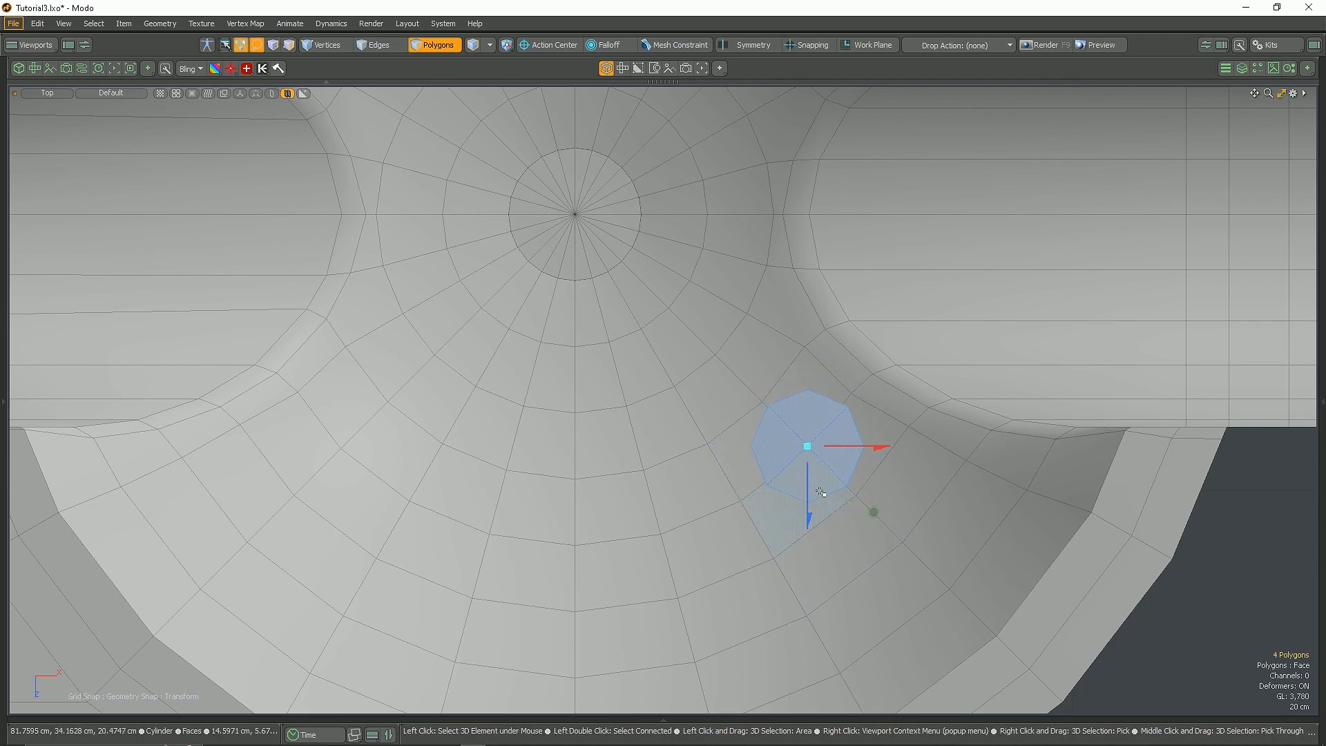
# Step: Extrude the octagonal patch downward into a cylinder that reaches into the dome
pyautogui.press('KP_Decimal')
pyautogui.keyDown('alt'); pyautogui.moveTo(764, 313); pyautogui.dragTo(773, 405); pyautogui.keyUp('alt')
pyautogui.scroll(-3, 767, 304)
pyautogui.hotkey('shift', 'x')
pyautogui.keyDown('alt'); pyautogui.moveTo(773, 244); pyautogui.dragTo(753, 308); pyautogui.keyUp('alt')
pyautogui.scroll(4, 753, 308)
# Step: Select the whole octagonal cylinder and shift it slightly sideways
pyautogui.press('w')
pyautogui.doubleClick(829, 353)
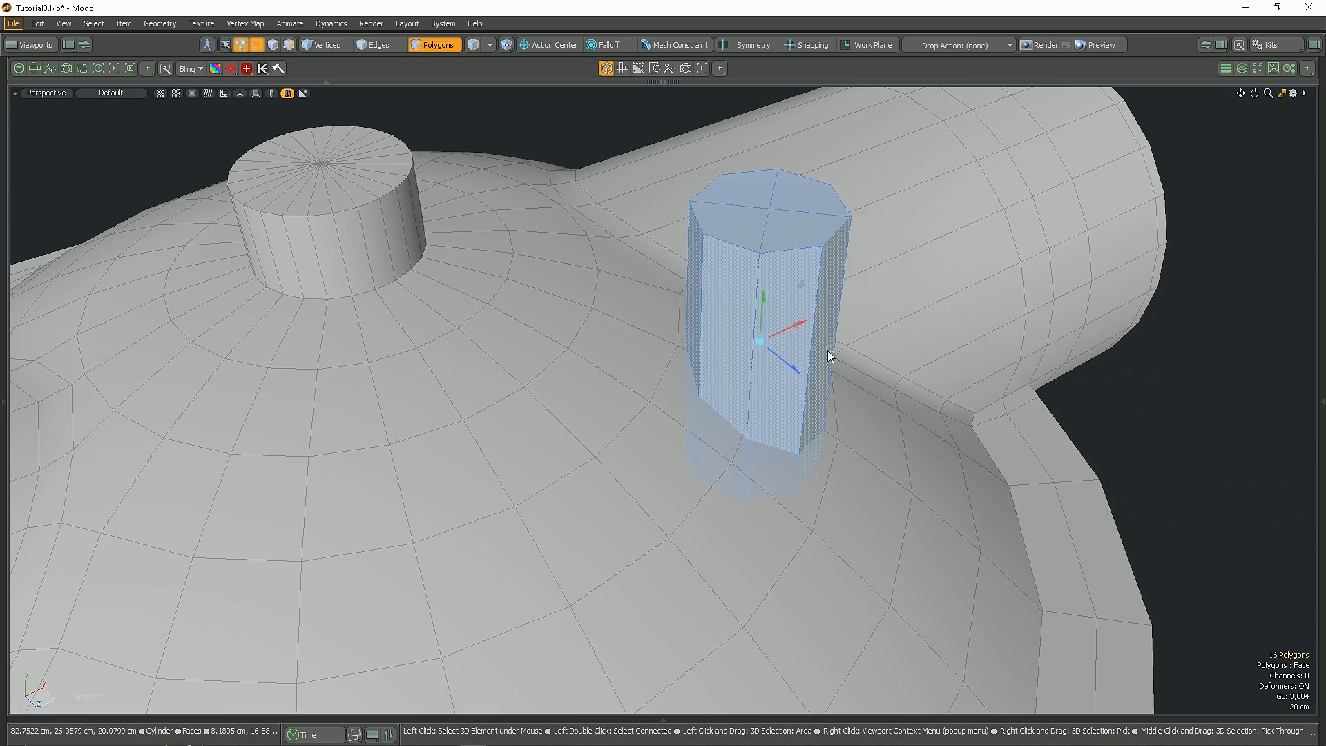
pyautogui.keyDown('alt'); pyautogui.moveTo(826, 358); pyautogui.dragTo(541, 281); pyautogui.keyUp('alt')
pyautogui.moveTo(681, 193); pyautogui.dragTo(697, 193)
# Step: Form a straight connecting arm between the round boss and the octagonal cylinder
pyautogui.keyDown('alt'); pyautogui.moveTo(664, 199); pyautogui.dragTo(680, 377); pyautogui.keyUp('alt')
pyautogui.keyDown('alt'); pyautogui.moveTo(680, 376); pyautogui.dragTo(614, 166); pyautogui.keyUp('alt')
pyautogui.press('space')
pyautogui.scroll(3, 622, 277)
pyautogui.moveTo(633, 353); pyautogui.dragTo(627, 346)
pyautogui.hotkey('alt', '2')
pyautogui.moveTo(706, 363); pyautogui.dragTo(706, 500)
pyautogui.keyDown('alt'); pyautogui.moveTo(663, 387); pyautogui.dragTo(639, 235); pyautogui.keyUp('alt')
pyautogui.press('3')
pyautogui.scroll(-4, 726, 277)
pyautogui.scroll(5, 724, 273)
pyautogui.moveTo(695, 461); pyautogui.dragTo(784, 494)
pyautogui.hotkey('alt', '1')
pyautogui.keyDown('ctrl'); pyautogui.moveTo(400, 386); pyautogui.dragTo(464, 503); pyautogui.keyUp('ctrl')
pyautogui.hotkey('ctrl', 'z')
pyautogui.moveTo(831, 472); pyautogui.dragTo(822, 422)
# Step: Select the leftover polygons beneath the junction of the arm, cylinder and dome and delete them
pyautogui.press('3')
pyautogui.keyDown('alt'); pyautogui.moveTo(725, 465); pyautogui.dragTo(768, 338); pyautogui.keyUp('alt')
pyautogui.scroll(3, 769, 337)
pyautogui.click(766, 336)
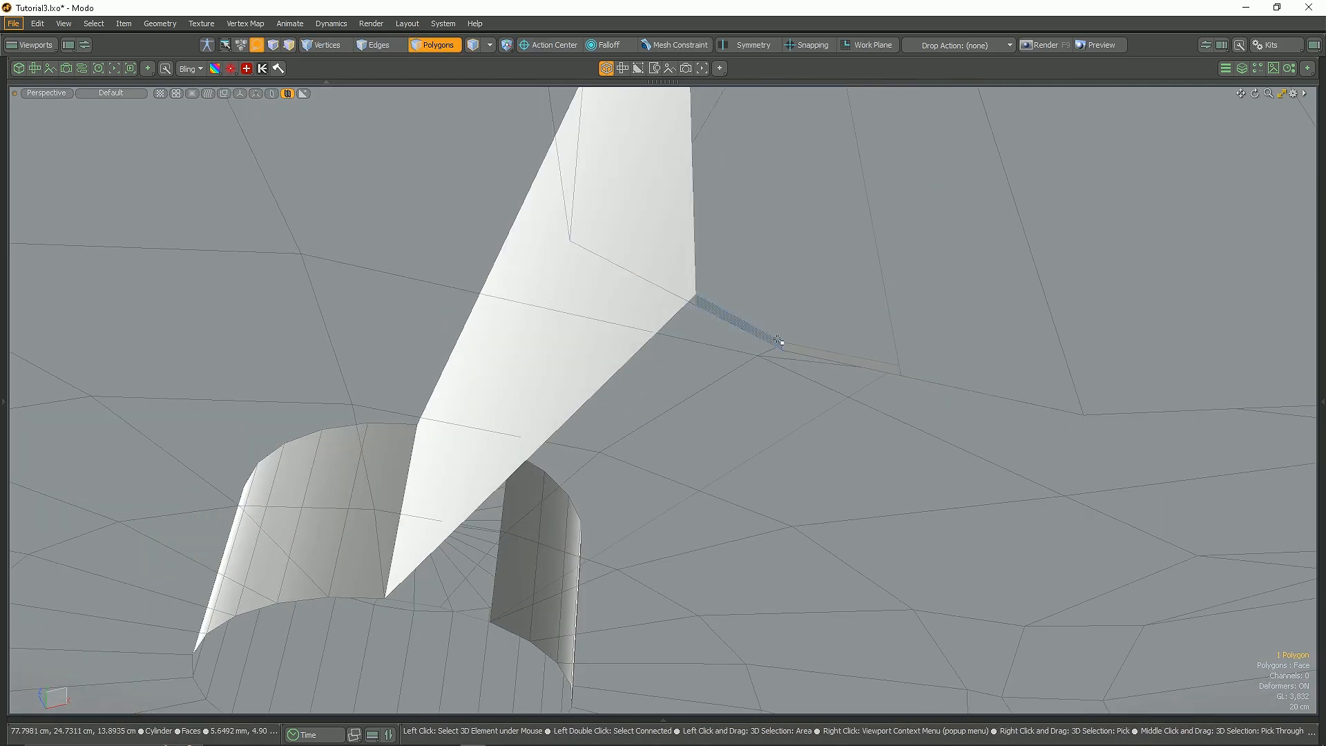
pyautogui.keyDown('alt'); pyautogui.moveTo(730, 434); pyautogui.dragTo(864, 276); pyautogui.keyUp('alt')
pyautogui.moveTo(864, 276)
pyautogui.mouseDown()
pyautogui.moveTo(832, 453)
pyautogui.moveTo(755, 551)
pyautogui.mouseUp()
pyautogui.scroll(-4, 751, 539)
pyautogui.keyDown('alt'); pyautogui.moveTo(746, 454); pyautogui.dragTo(730, 376); pyautogui.keyUp('alt')
pyautogui.keyDown('shift'); pyautogui.click(630, 458); pyautogui.keyUp('shift')
pyautogui.keyDown('alt'); pyautogui.moveTo(693, 483); pyautogui.dragTo(632, 311); pyautogui.keyUp('alt')
pyautogui.press('Delete')
# Step: Join the overlapping vertices where the arm's center line meets the rim of the octagonal cylinder
pyautogui.press('2')
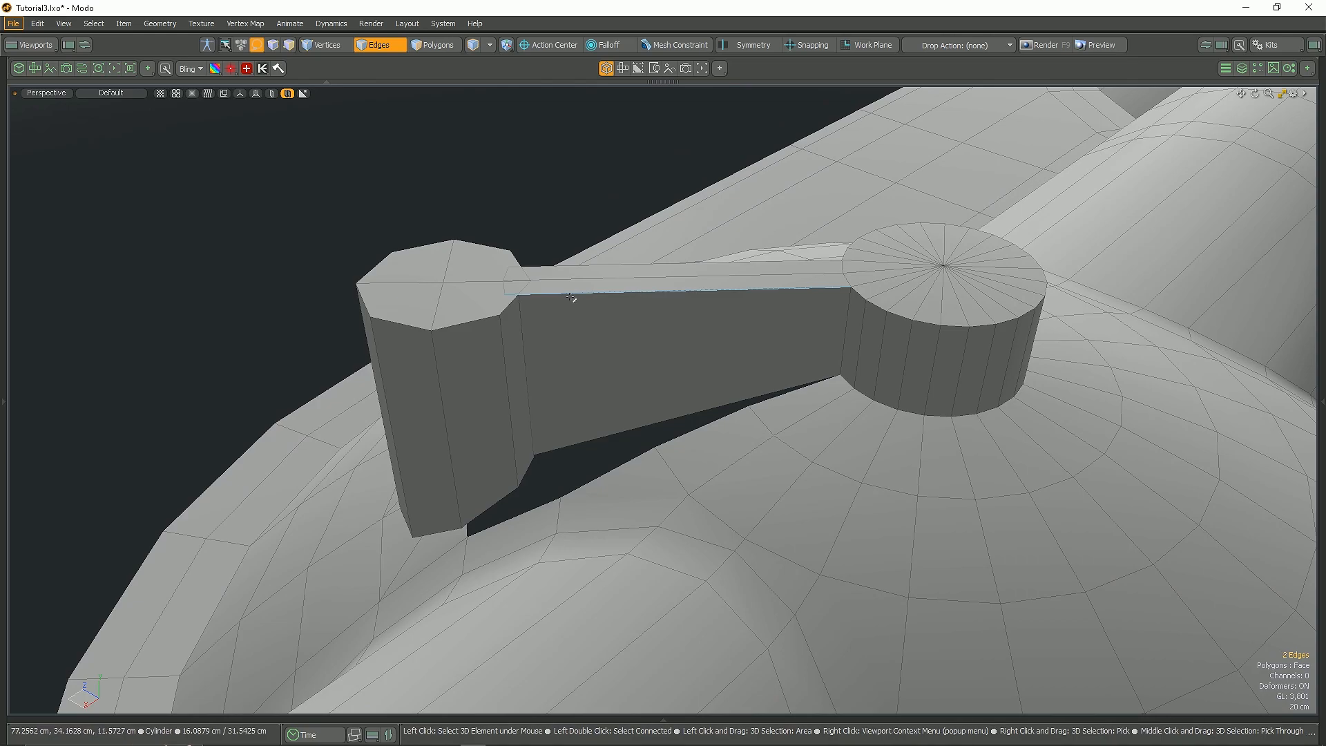
pyautogui.scroll(4, 539, 294)
pyautogui.press('1')
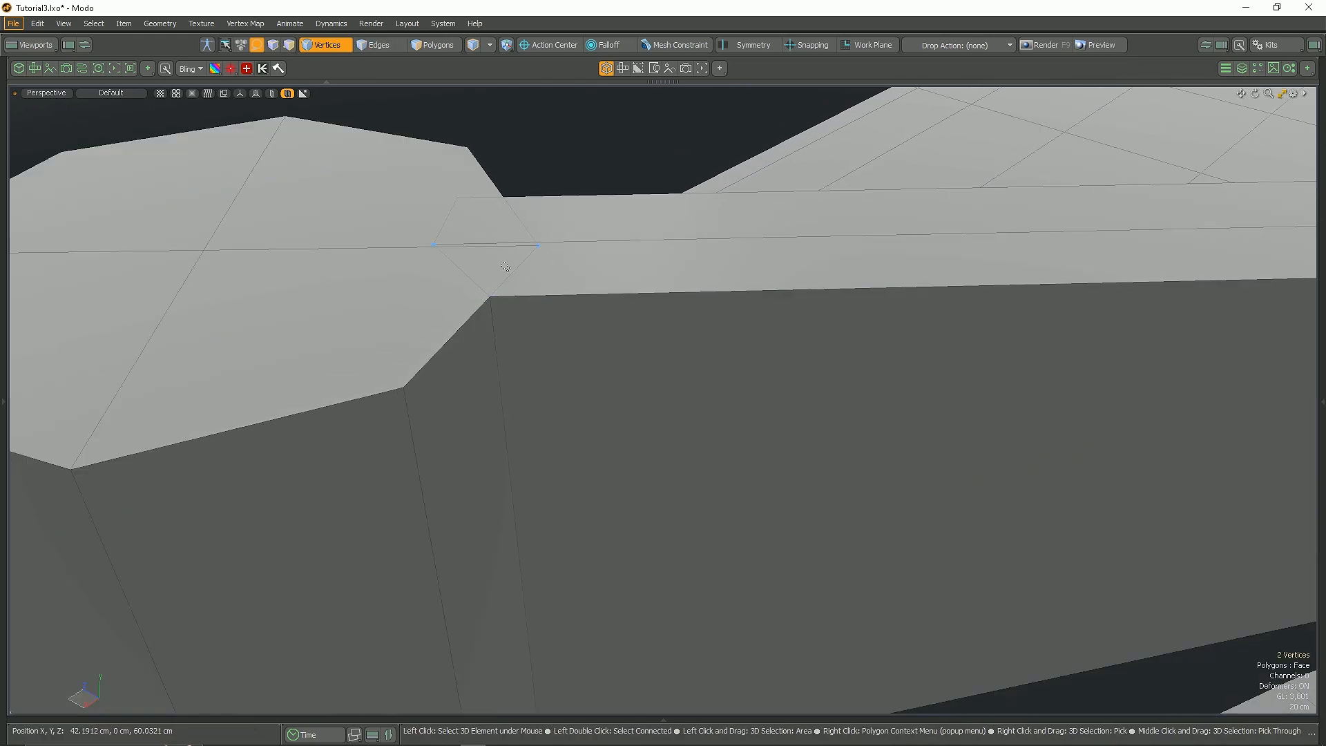
pyautogui.keyDown('shift'); pyautogui.click(459, 251); pyautogui.keyUp('shift')
pyautogui.press('j')
pyautogui.hotkey('ctrl', 'z')
pyautogui.keyDown('alt'); pyautogui.moveTo(486, 270); pyautogui.dragTo(908, 335); pyautogui.keyUp('alt')
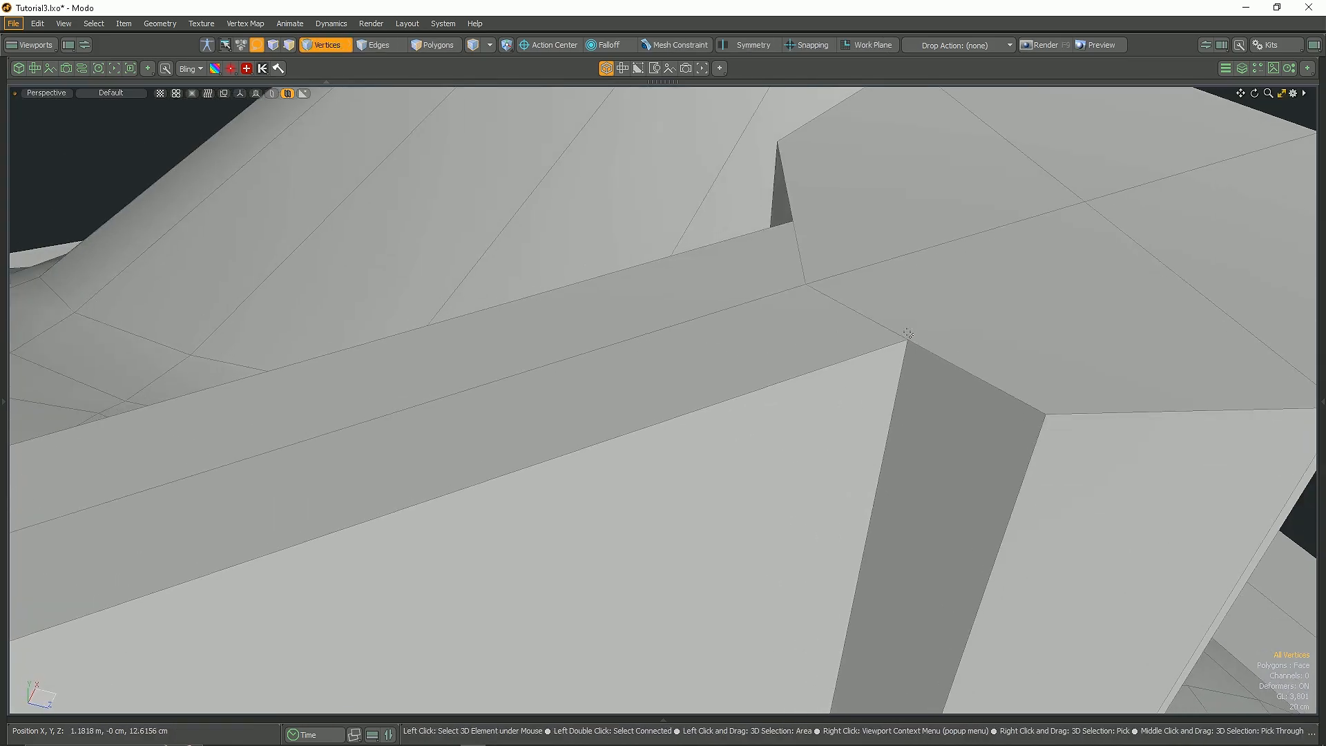
# Step: Bevel the octagonal cylinder's top inward and downward to form a recessed hole with a flat rim
pyautogui.press('c')
pyautogui.click(908, 339)
pyautogui.scroll(-4, 1006, 294)
pyautogui.press('b')
pyautogui.click(976, 271)
pyautogui.moveTo(1007, 295); pyautogui.dragTo(921, 299)
pyautogui.scroll(3, 788, 299)
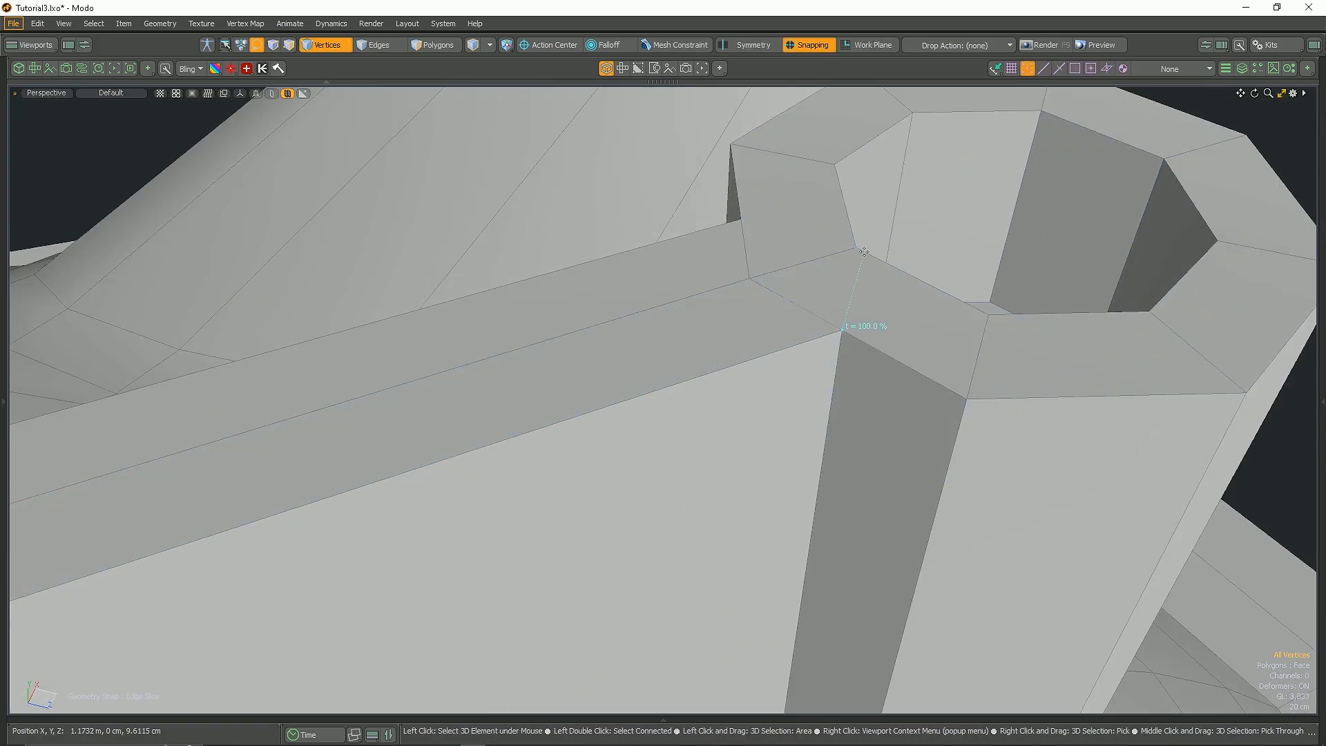
pyautogui.click(851, 332)
pyautogui.press('space')
pyautogui.keyDown('alt'); pyautogui.moveTo(851, 332); pyautogui.dragTo(702, 372); pyautogui.keyUp('alt')
pyautogui.press('2')
pyautogui.hotkey('shift', 'q')
pyautogui.click(599, 339)
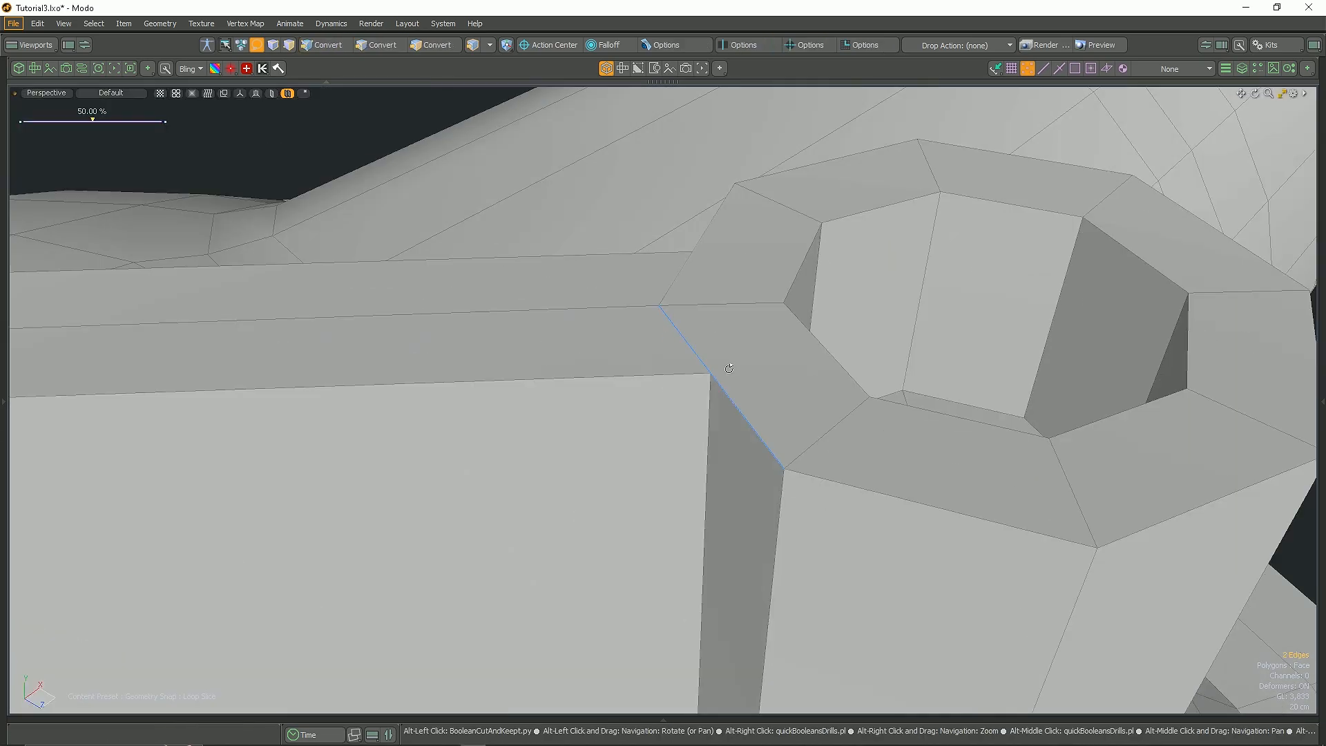
pyautogui.scroll(3, 702, 372)
pyautogui.press('space')
pyautogui.press('1')
pyautogui.click(734, 337)
pyautogui.scroll(4, 768, 324)
pyautogui.press('w')
pyautogui.press('space')
pyautogui.scroll(-4, 759, 318)
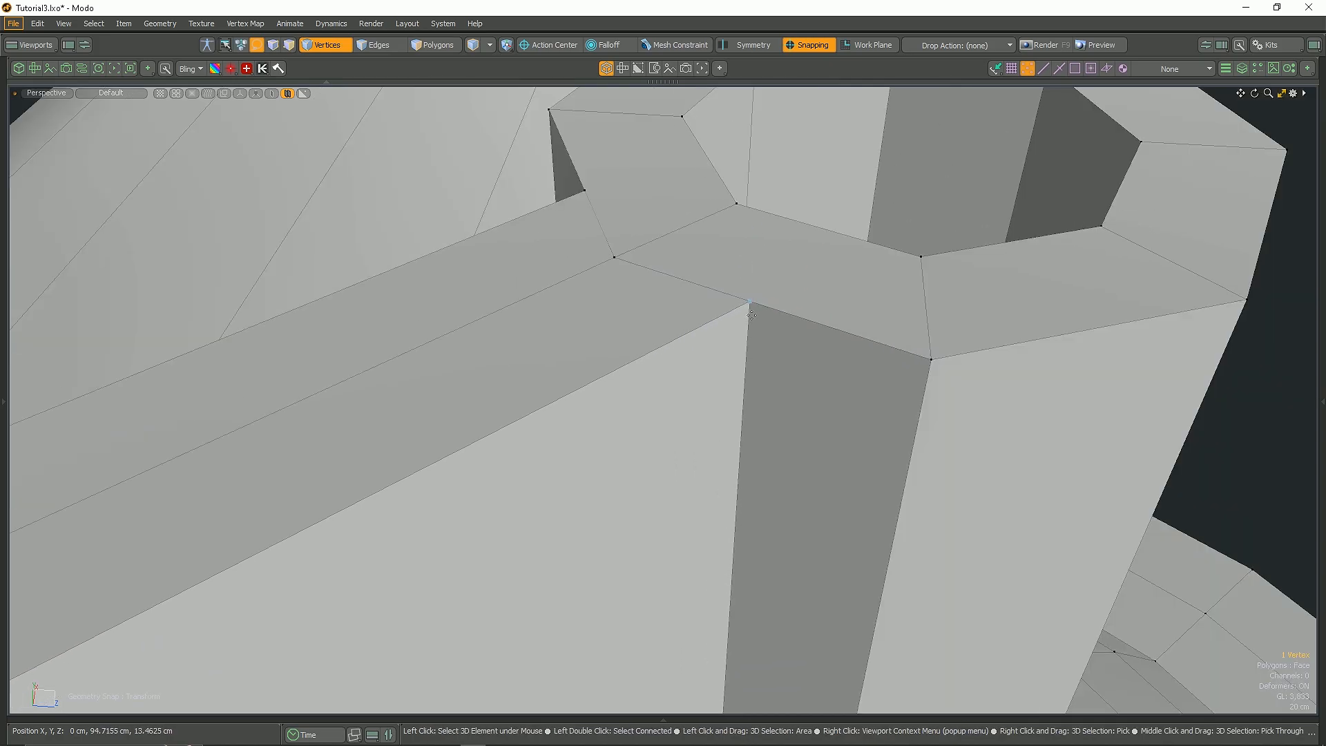
# Step: Slice an edge across the cylinder's rim from the arm's upper corner vertex to the hole
pyautogui.press('2')
pyautogui.scroll(2, 753, 304)
pyautogui.press('1')
pyautogui.press('c')
pyautogui.click(750, 299)
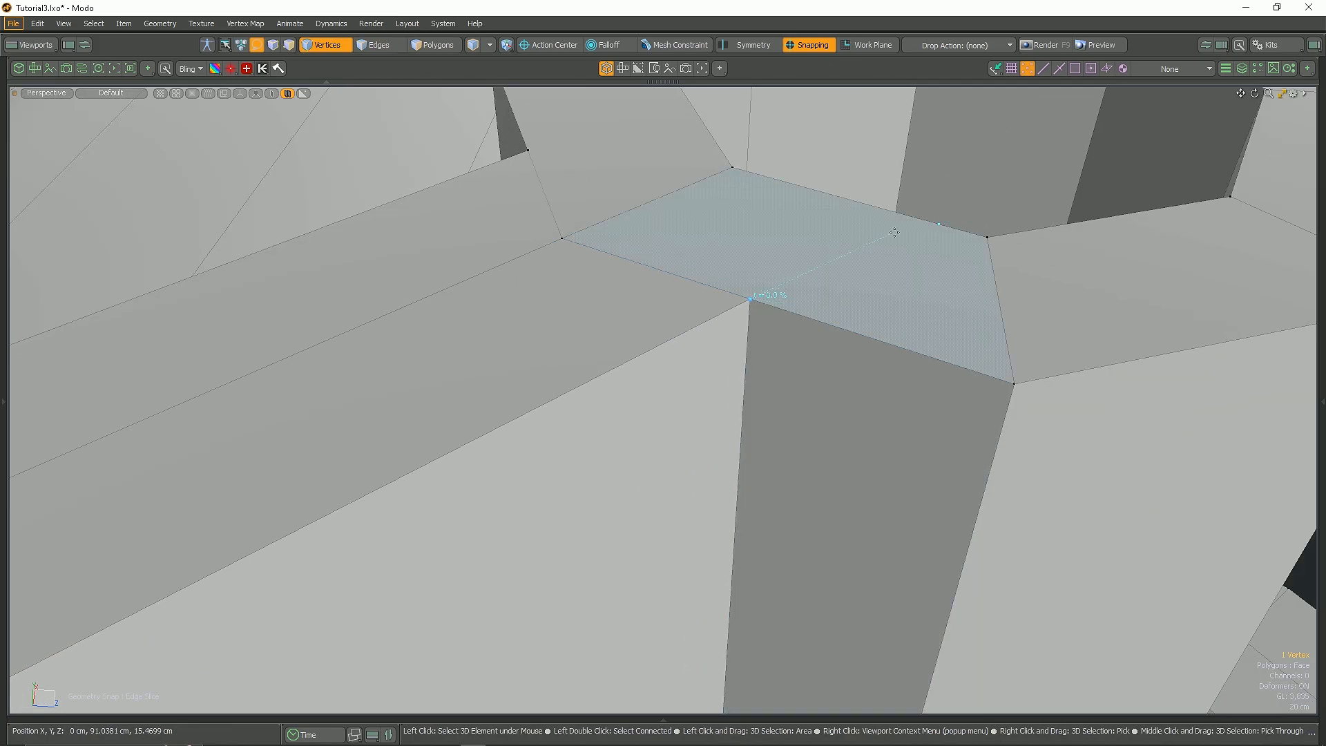
pyautogui.click(943, 225)
pyautogui.press('space')
# Step: Slice a matching edge on the other side of the arm, from its upper corner to the hole's rim
pyautogui.scroll(3, 796, 310)
pyautogui.scroll(-5, 697, 321)
pyautogui.keyDown('alt'); pyautogui.moveTo(687, 290); pyautogui.dragTo(981, 308); pyautogui.keyUp('alt')
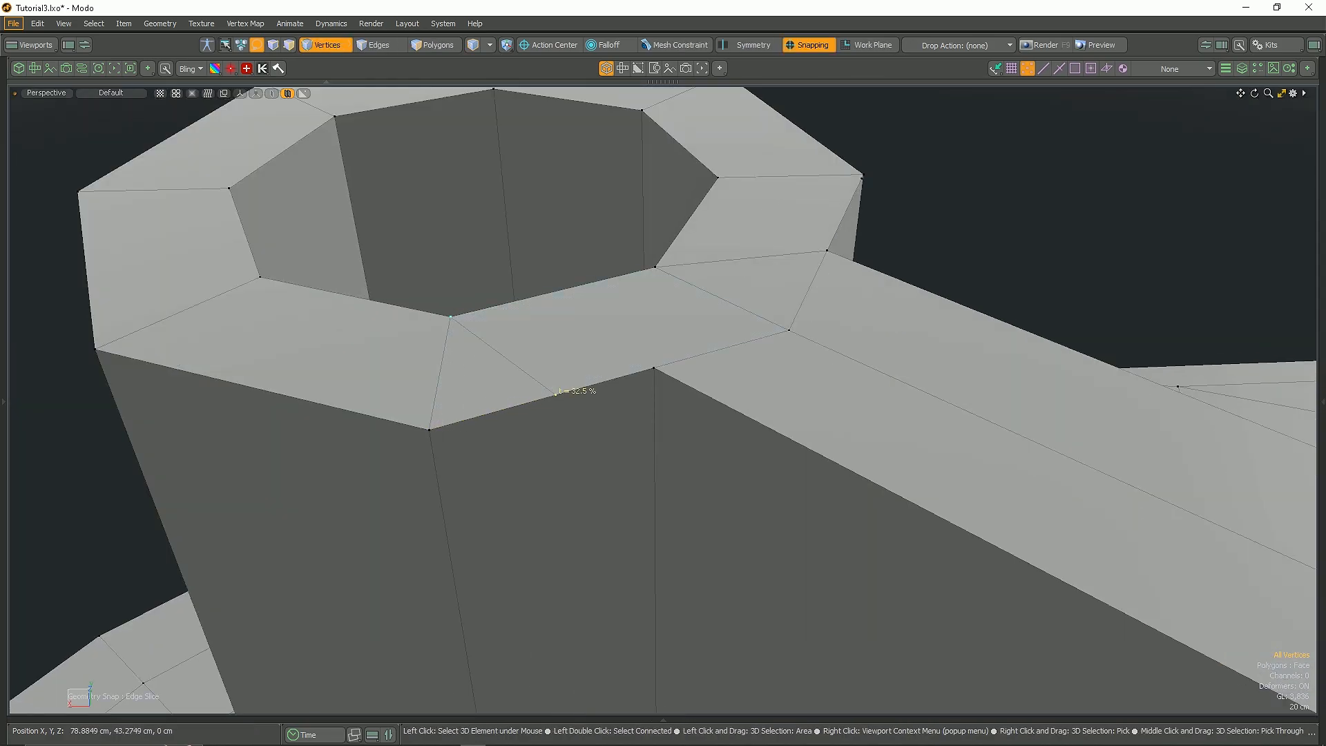
pyautogui.moveTo(650, 369); pyautogui.dragTo(654, 367)
pyautogui.press('space')
pyautogui.scroll(4, 654, 373)
pyautogui.scroll(-3, 700, 359)
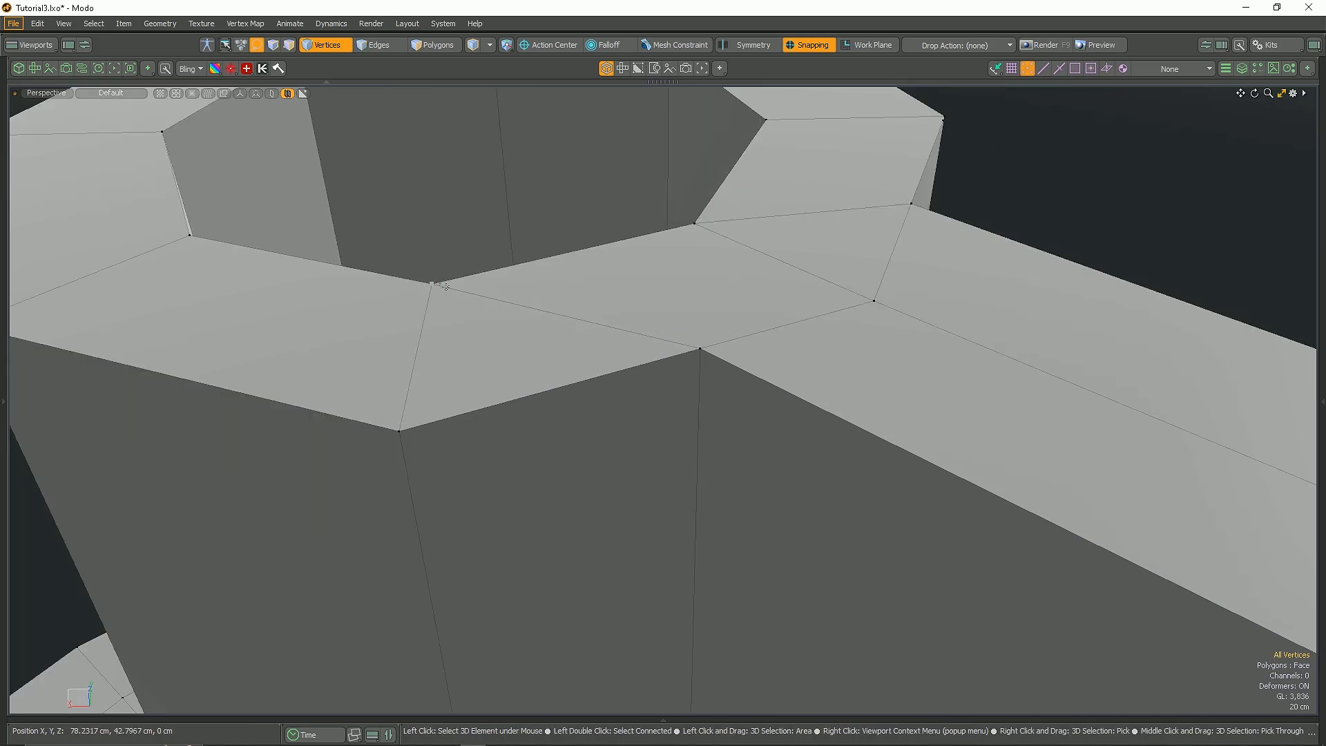
# Step: Join the stray vertices at the arm's junction with the hollow cylinder and preview the part with subdivision smoothing
pyautogui.scroll(-4, 587, 331)
pyautogui.keyDown('alt'); pyautogui.moveTo(592, 327); pyautogui.dragTo(723, 361); pyautogui.keyUp('alt')
pyautogui.scroll(4, 917, 417)
pyautogui.press('Home')
pyautogui.press('Tab')
pyautogui.scroll(-8, 859, 400)
pyautogui.press('Tab')
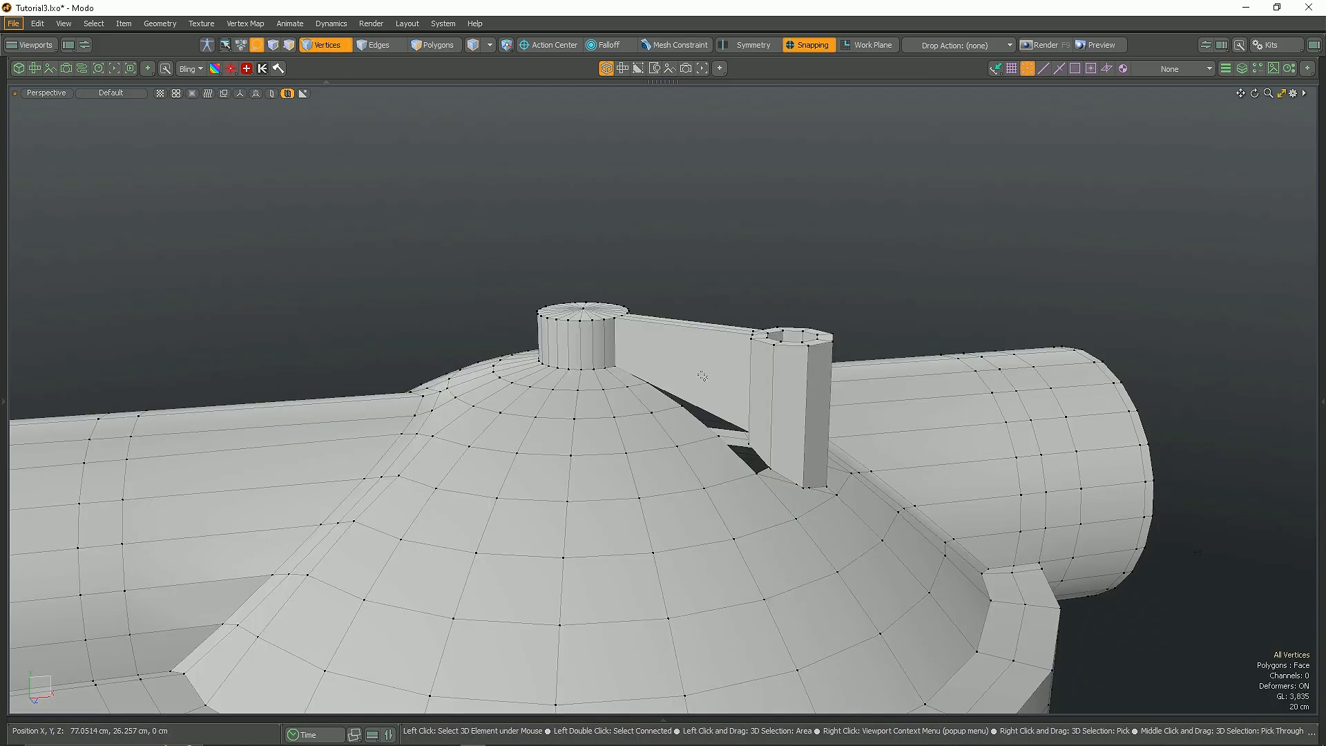
# Step: Add two evenly spaced edge loops across the connecting arm
pyautogui.scroll(4, 718, 345)
pyautogui.press('2')
pyautogui.keyDown('alt'); pyautogui.moveTo(611, 280); pyautogui.dragTo(670, 309); pyautogui.keyUp('alt')
pyautogui.hotkey('alt', 'c')
pyautogui.click(672, 255)
pyautogui.press('space')
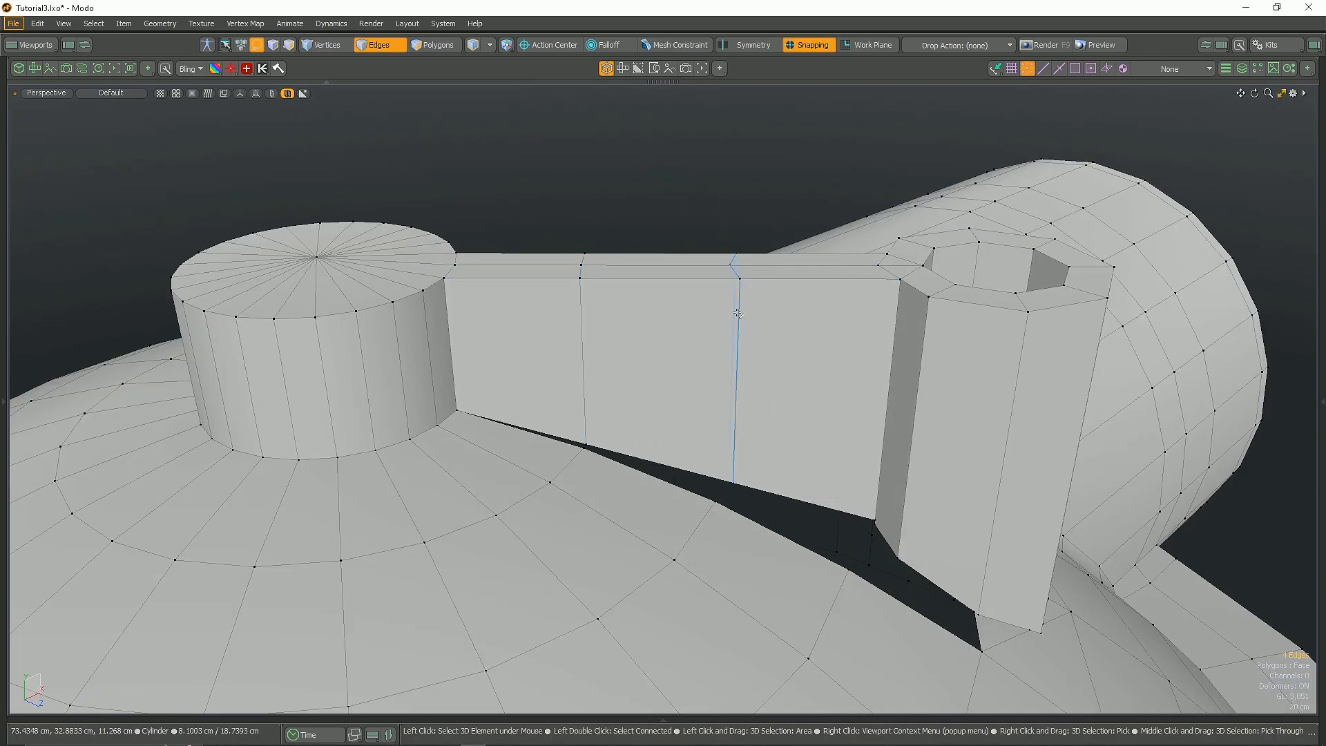
# Step: Weld the vertices at the arm's lower end corner beside the octagonal cylinder
pyautogui.keyDown('alt'); pyautogui.moveTo(791, 352); pyautogui.dragTo(823, 402); pyautogui.keyUp('alt')
pyautogui.scroll(8, 767, 465)
pyautogui.press('1')
pyautogui.keyDown('alt'); pyautogui.moveTo(864, 509); pyautogui.dragTo(822, 477); pyautogui.keyUp('alt')
pyautogui.click(795, 606)
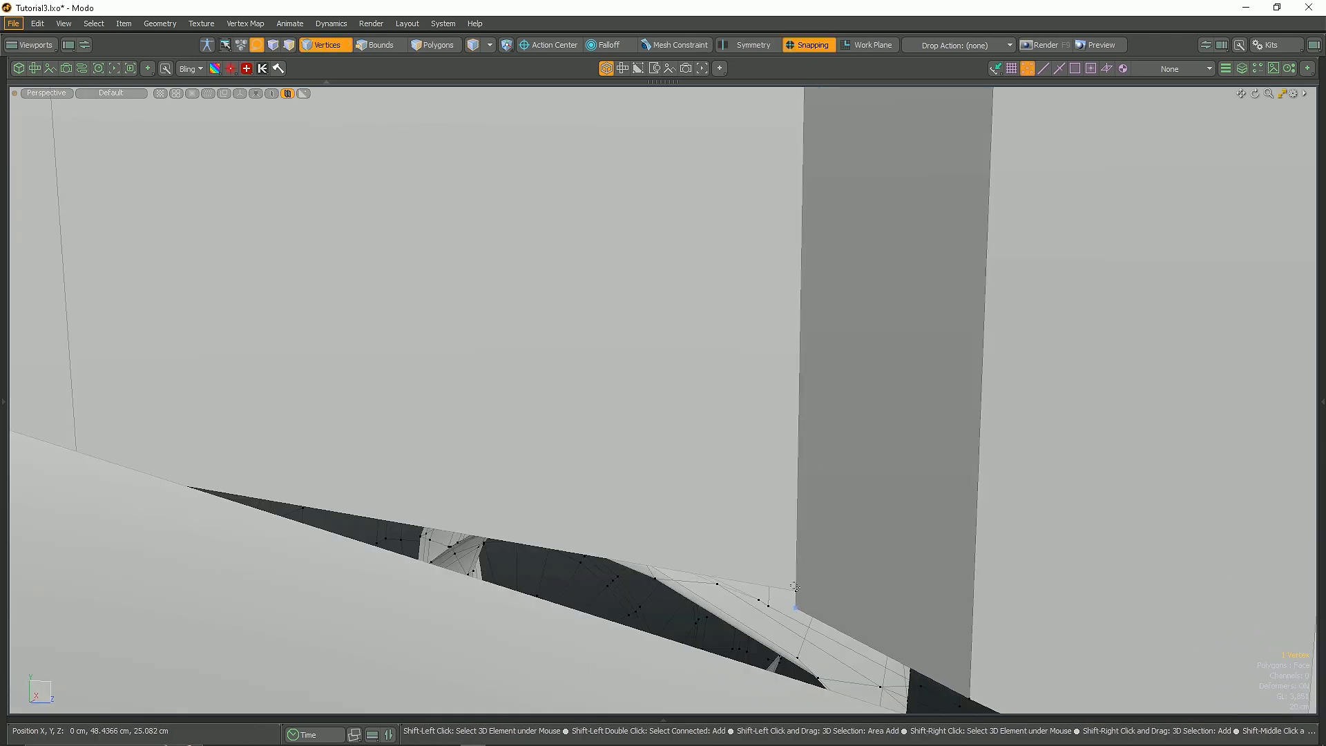
pyautogui.scroll(-6, 796, 592)
pyautogui.keyDown('alt'); pyautogui.moveTo(801, 582); pyautogui.dragTo(826, 530); pyautogui.keyUp('alt')
pyautogui.scroll(8, 699, 415)
pyautogui.keyDown('alt'); pyautogui.moveTo(698, 414); pyautogui.dragTo(661, 343); pyautogui.keyUp('alt')
pyautogui.keyDown('shift'); pyautogui.click(662, 413); pyautogui.keyUp('shift')
pyautogui.press('Home')
# Step: Weld the stray vertices where the octagonal cylinder's lower corners meet the dome
pyautogui.keyDown('alt'); pyautogui.moveTo(662, 412); pyautogui.dragTo(736, 448); pyautogui.keyUp('alt')
pyautogui.scroll(-6, 613, 434)
pyautogui.keyDown('alt'); pyautogui.moveTo(613, 434); pyautogui.dragTo(749, 514); pyautogui.keyUp('alt')
pyautogui.scroll(5, 764, 496)
pyautogui.press('Home')
pyautogui.scroll(-5, 780, 518)
pyautogui.scroll(4, 764, 507)
pyautogui.click(771, 508)
pyautogui.scroll(-2, 764, 496)
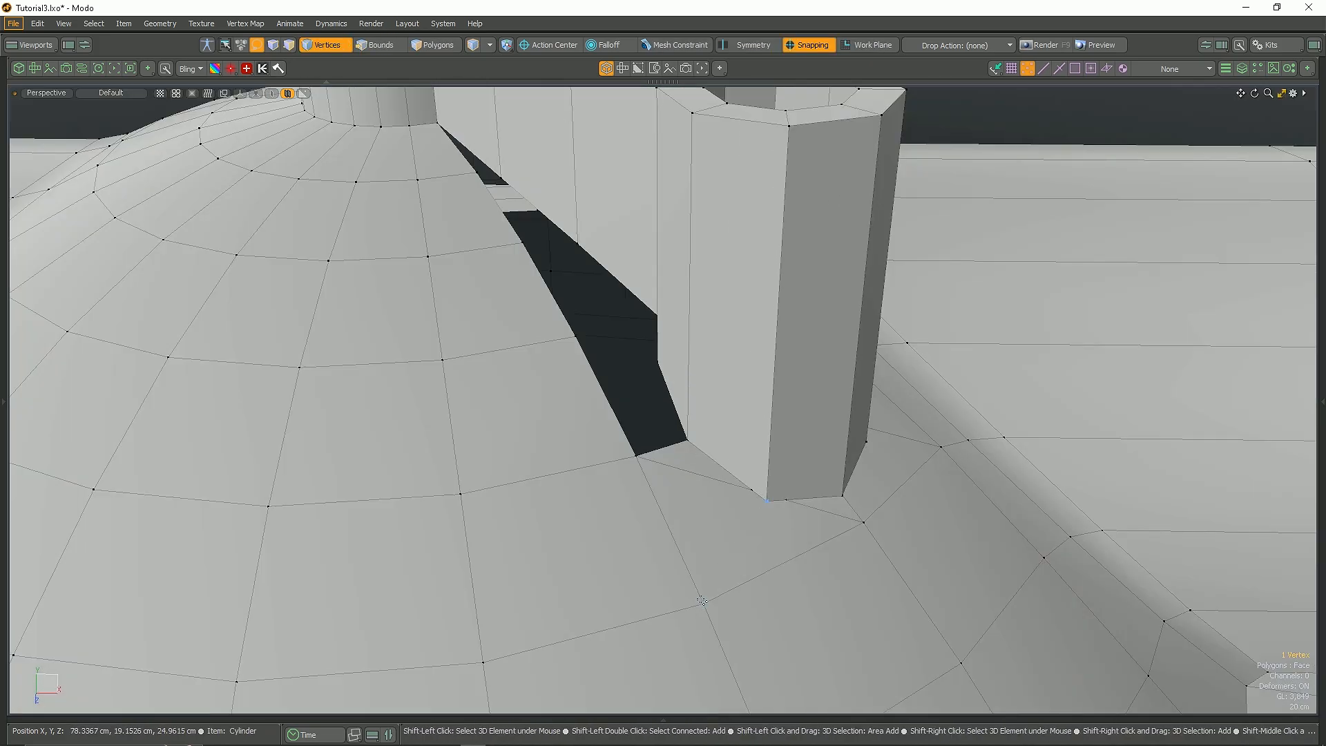
# Step: Weld the remaining stray vertices around the outer foot of the octagonal cylinder on the dome
pyautogui.press('2')
pyautogui.scroll(3, 712, 580)
pyautogui.scroll(-5, 864, 526)
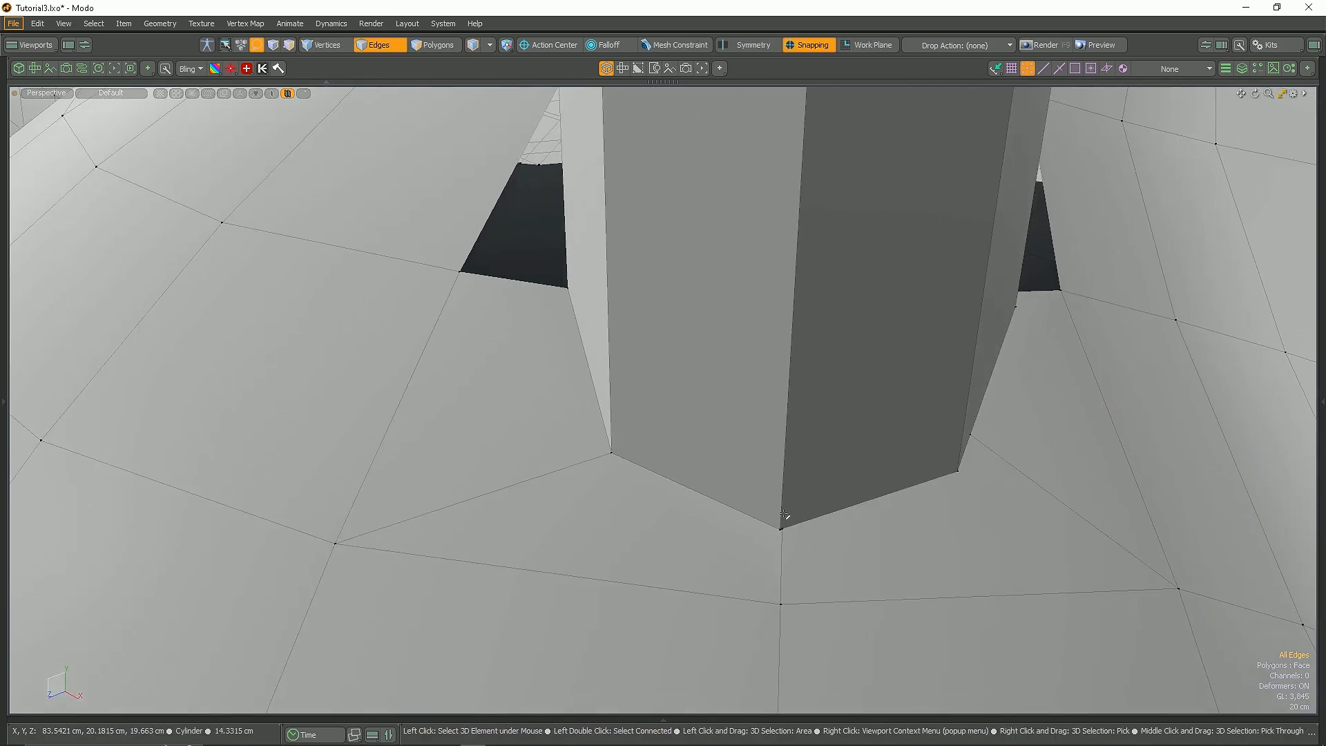
pyautogui.scroll(5, 794, 483)
pyautogui.press('1')
pyautogui.scroll(-5, 760, 469)
pyautogui.scroll(4, 760, 463)
pyautogui.moveTo(723, 412); pyautogui.dragTo(759, 457)
pyautogui.scroll(-5, 759, 457)
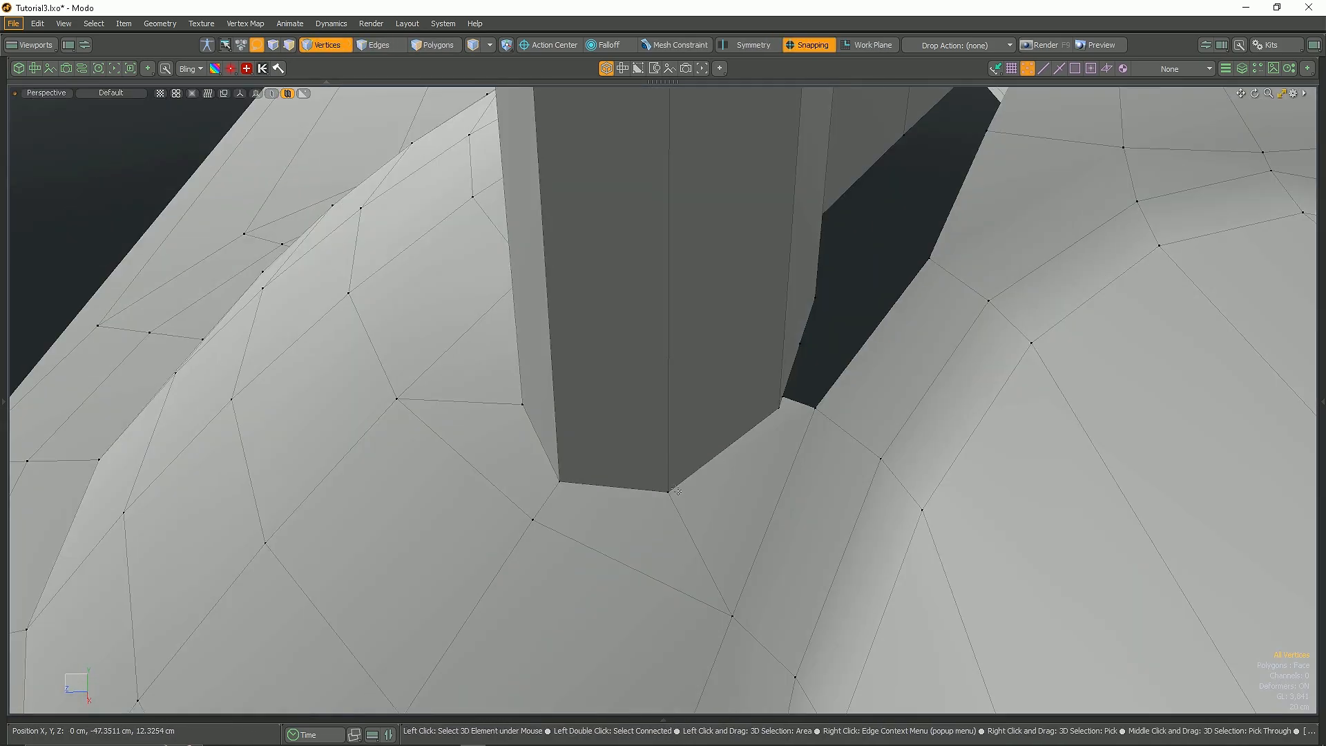
# Step: Delete the stray vertices along the open lower edge beneath the arm and turn off snapping
pyautogui.scroll(5, 781, 453)
pyautogui.scroll(2, 803, 447)
pyautogui.scroll(4, 802, 449)
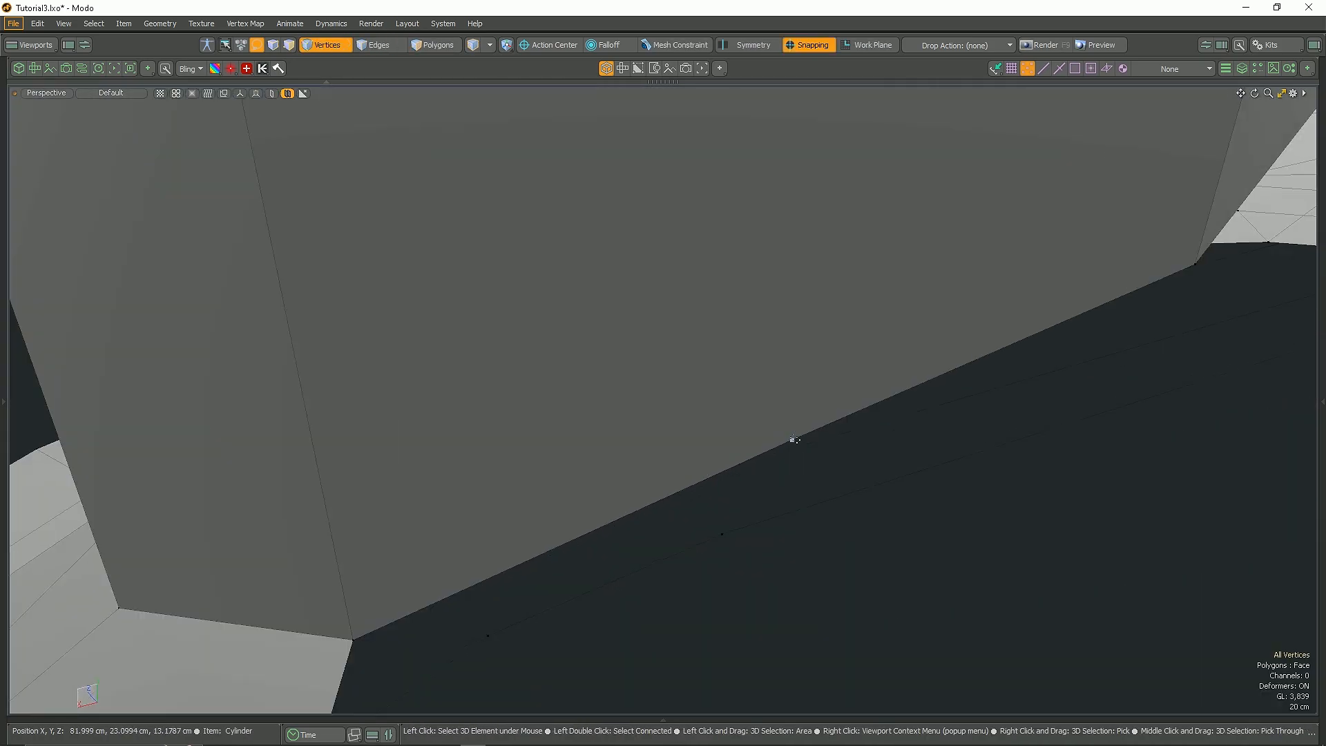
pyautogui.press('Delete')
pyautogui.scroll(-6, 801, 452)
pyautogui.keyDown('alt'); pyautogui.moveTo(802, 453); pyautogui.dragTo(686, 449); pyautogui.keyUp('alt')
pyautogui.scroll(-6, 634, 424)
pyautogui.scroll(5, 634, 422)
pyautogui.click(648, 394)
pyautogui.press('w')
pyautogui.press('x')
# Step: Bevel the vertical corner edges on both sides where the arm meets the round boss
pyautogui.press('2')
pyautogui.click(373, 300)
pyautogui.scroll(4, 377, 324)
pyautogui.keyDown('alt'); pyautogui.moveTo(434, 396); pyautogui.dragTo(349, 396); pyautogui.keyUp('alt')
pyautogui.press('b')
pyautogui.moveTo(512, 235); pyautogui.dragTo(539, 244)
pyautogui.scroll(5, 469, 318)
pyautogui.scroll(-5, 500, 354)
pyautogui.press('Delete')
pyautogui.press('2')
pyautogui.click(469, 351)
pyautogui.hotkey('ctrl', 'b')
pyautogui.press('1')
pyautogui.moveTo(660, 529); pyautogui.dragTo(646, 536)
pyautogui.press('2')
pyautogui.click(614, 432)
pyautogui.keyDown('shift'); pyautogui.click(582, 475); pyautogui.keyUp('shift')
pyautogui.hotkey('ctrl', 'b')
pyautogui.keyDown('alt'); pyautogui.moveTo(569, 494); pyautogui.dragTo(597, 460); pyautogui.keyUp('alt')
pyautogui.keyDown('alt'); pyautogui.moveTo(625, 409); pyautogui.dragTo(663, 449); pyautogui.keyUp('alt')
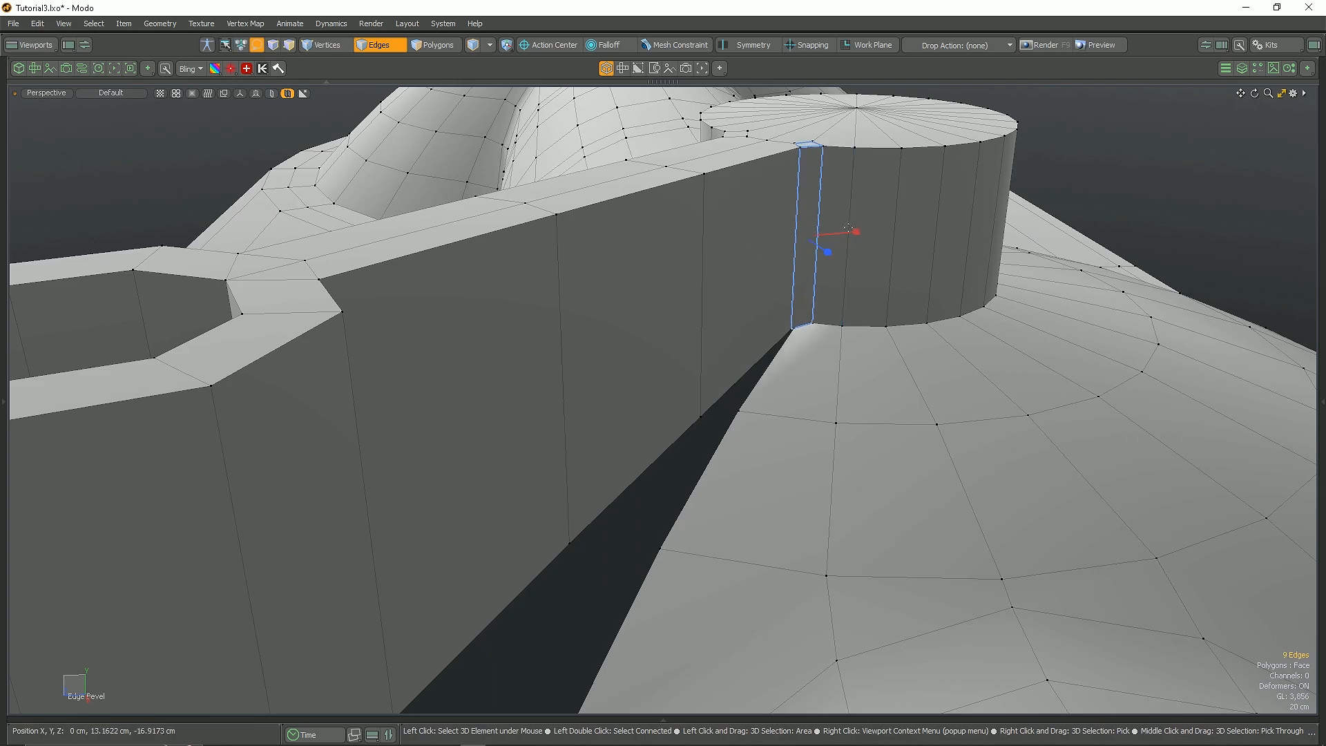
# Step: Delete the dome polygon beside the beveled corner between the boss and the arm
pyautogui.keyDown('alt'); pyautogui.moveTo(849, 228); pyautogui.dragTo(770, 482); pyautogui.keyUp('alt')
pyautogui.press('3')
pyautogui.scroll(3, 787, 335)
pyautogui.click(802, 369)
pyautogui.press('Delete')
pyautogui.scroll(-3, 802, 370)
pyautogui.press('1')
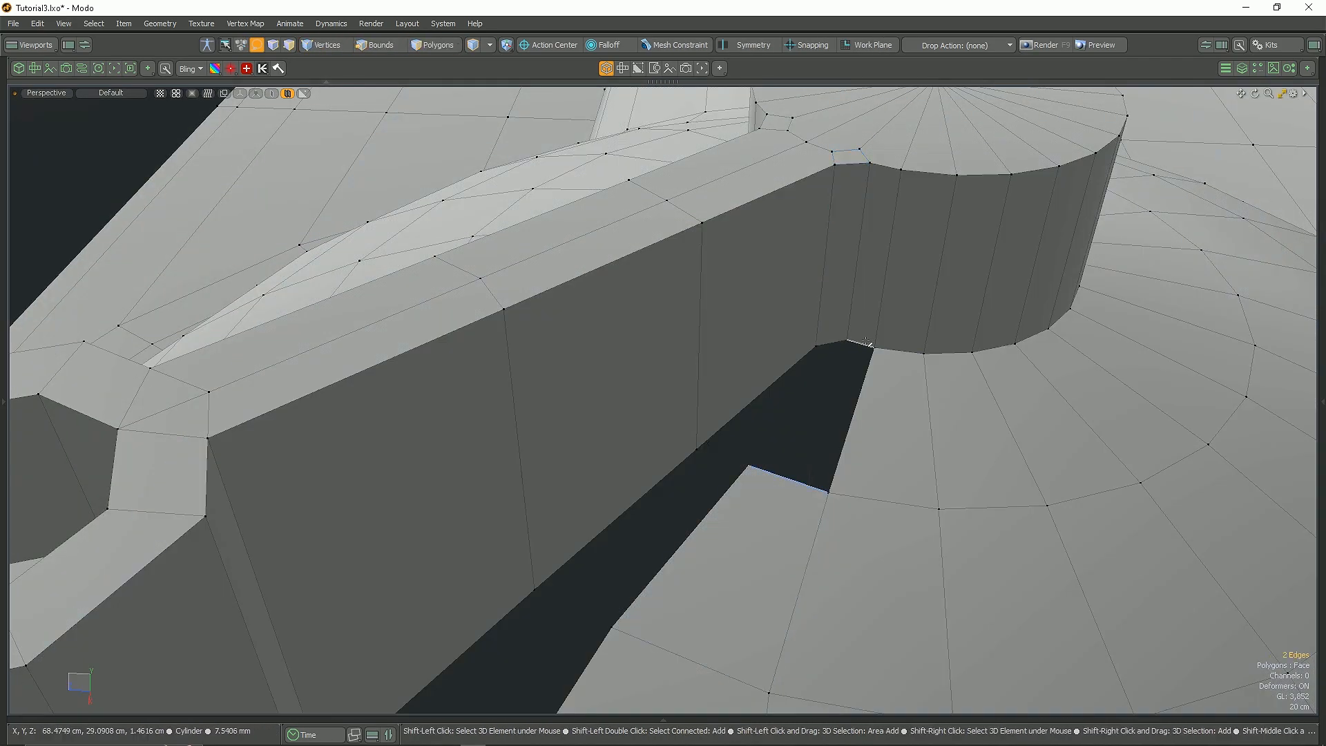
# Step: Create a polygon between the open dome edge and the lower edge of the beveled boss corner
pyautogui.keyDown('shift'); pyautogui.click(864, 342); pyautogui.keyUp('shift')
pyautogui.press('b')
pyautogui.press('p')
pyautogui.keyDown('alt'); pyautogui.moveTo(761, 398); pyautogui.dragTo(726, 380); pyautogui.keyUp('alt')
pyautogui.scroll(3, 725, 414)
# Step: Join the dome vertices beside the boss corner to the matching vertices on the arm's lower edge
pyautogui.press('1')
pyautogui.click(766, 444)
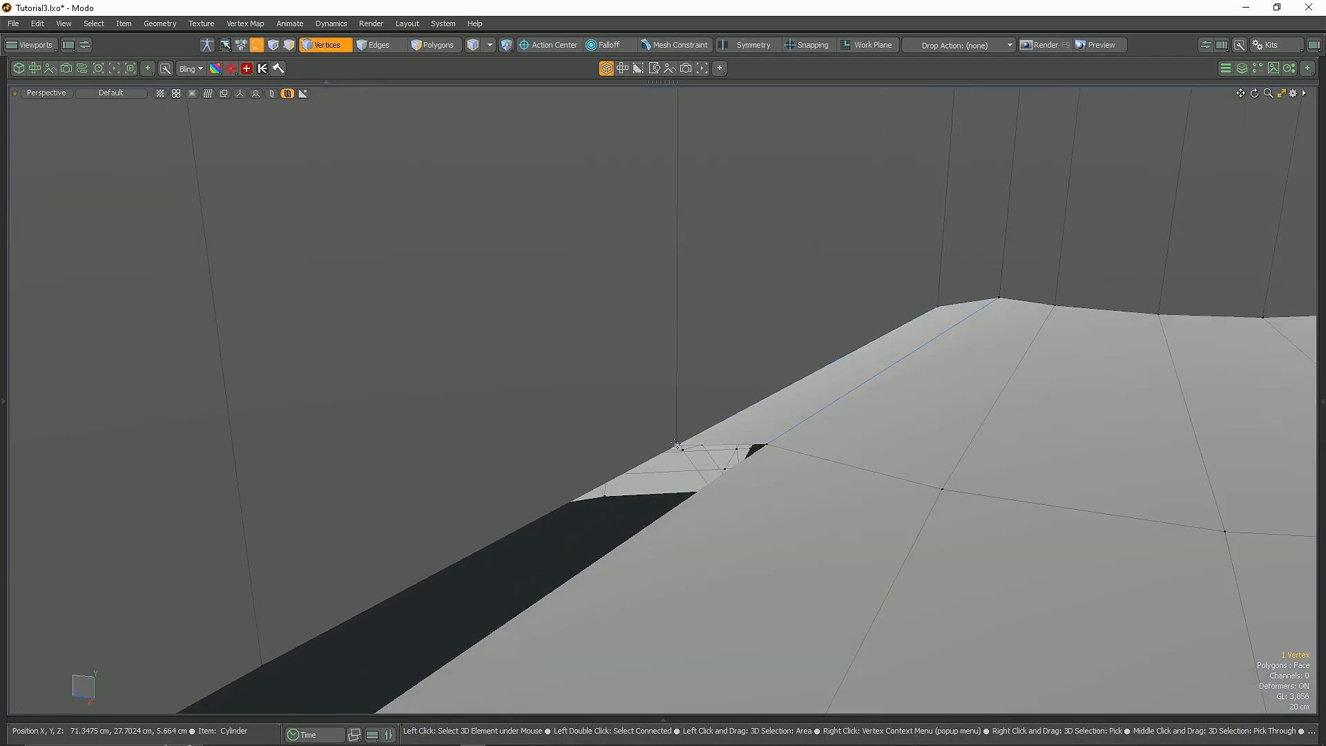
pyautogui.click(938, 306)
pyautogui.moveTo(940, 286); pyautogui.dragTo(791, 337)
pyautogui.moveTo(696, 382); pyautogui.dragTo(699, 503)
pyautogui.scroll(-4, 696, 380)
pyautogui.press('2')
pyautogui.hotkey('ctrl', 'b')
# Step: Tidy the vertices bordering the remaining gap between the arm's lower edge and the dome
pyautogui.keyDown('alt'); pyautogui.moveTo(845, 475); pyautogui.dragTo(719, 401); pyautogui.keyUp('alt')
pyautogui.scroll(4, 671, 397)
pyautogui.press('1')
pyautogui.click(669, 384)
pyautogui.keyDown('alt'); pyautogui.moveTo(613, 443); pyautogui.dragTo(711, 443); pyautogui.keyUp('alt')
pyautogui.click(579, 463)
pyautogui.moveTo(577, 407); pyautogui.dragTo(991, 509)
pyautogui.scroll(4, 731, 418)
# Step: Fill the gap beneath the arm with a polygon between the facing arm and dome edges
pyautogui.press('2')
pyautogui.click(628, 358)
pyautogui.keyDown('shift'); pyautogui.click(584, 397); pyautogui.keyUp('shift')
pyautogui.press('p')
pyautogui.keyDown('alt'); pyautogui.moveTo(608, 456); pyautogui.dragTo(669, 375); pyautogui.keyUp('alt')
pyautogui.hotkey('ctrl', 'b')
# Step: Close the remaining open sections along the arm by connecting its lower edges to the facing dome edges
pyautogui.keyDown('alt'); pyautogui.moveTo(670, 503); pyautogui.dragTo(672, 536); pyautogui.keyUp('alt')
pyautogui.click(728, 546)
pyautogui.keyDown('alt'); pyautogui.moveTo(772, 482); pyautogui.dragTo(764, 333); pyautogui.keyUp('alt')
pyautogui.click(767, 468)
pyautogui.keyDown('shift'); pyautogui.click(860, 526); pyautogui.keyUp('shift')
pyautogui.scroll(-5, 806, 456)
pyautogui.hotkey('ctrl', 'b')
pyautogui.scroll(3, 764, 332)
pyautogui.scroll(5, 528, 178)
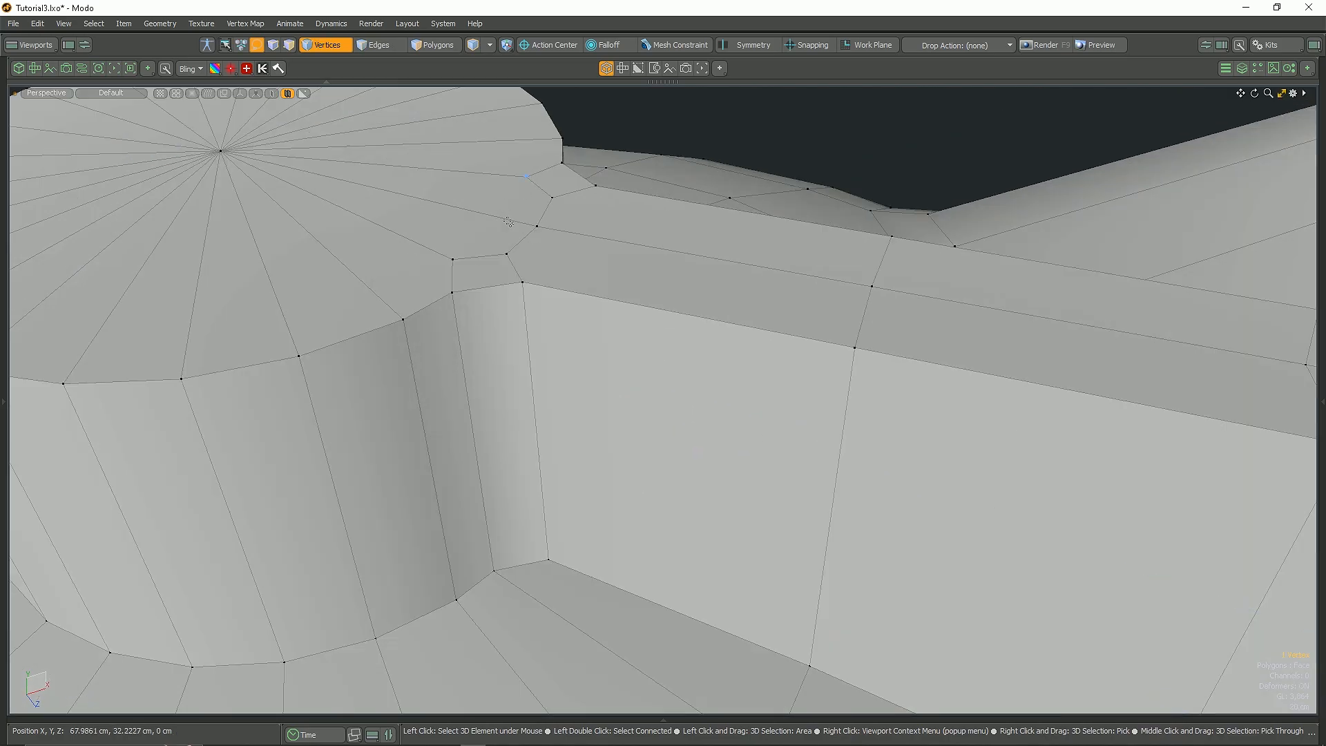
# Step: Clean up the boss's top vertices at the arm corner and add an edge loop along the strip joining arm and dome
pyautogui.click(451, 260)
pyautogui.press('space')
pyautogui.keyDown('alt'); pyautogui.moveTo(573, 397); pyautogui.dragTo(477, 311); pyautogui.keyUp('alt')
pyautogui.scroll(-4, 536, 370)
pyautogui.scroll(3, 782, 477)
pyautogui.keyDown('alt'); pyautogui.moveTo(781, 476); pyautogui.dragTo(794, 536); pyautogui.keyUp('alt')
pyautogui.scroll(-3, 706, 407)
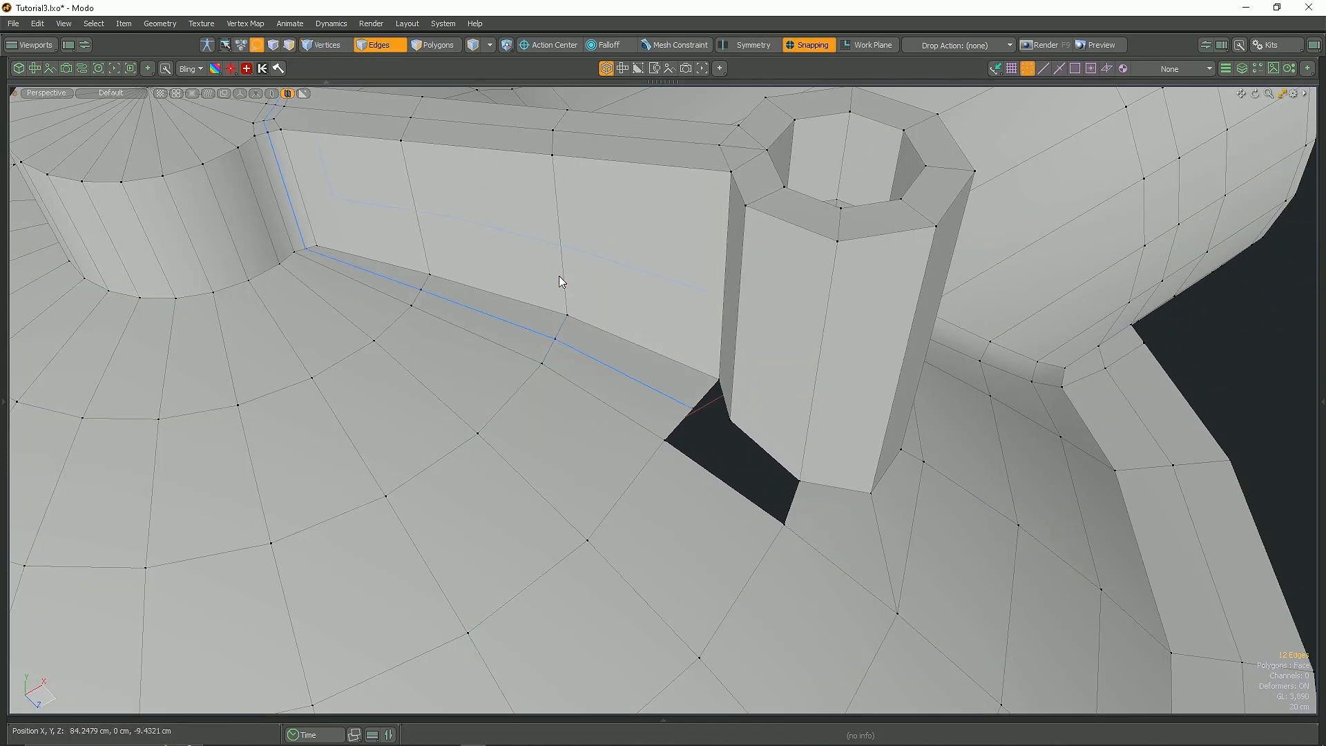
# Step: Fill the hole between the arm's end, the octagonal cylinder's base and the dome
pyautogui.scroll(3, 697, 401)
pyautogui.scroll(-3, 740, 422)
pyautogui.press('p')
# Step: Join the strip's loop vertex to the cylinder's corner on the opposite side and close the hole there
pyautogui.keyDown('alt'); pyautogui.moveTo(706, 504); pyautogui.dragTo(449, 442); pyautogui.keyUp('alt')
pyautogui.scroll(3, 694, 473)
pyautogui.press('1')
pyautogui.click(685, 462)
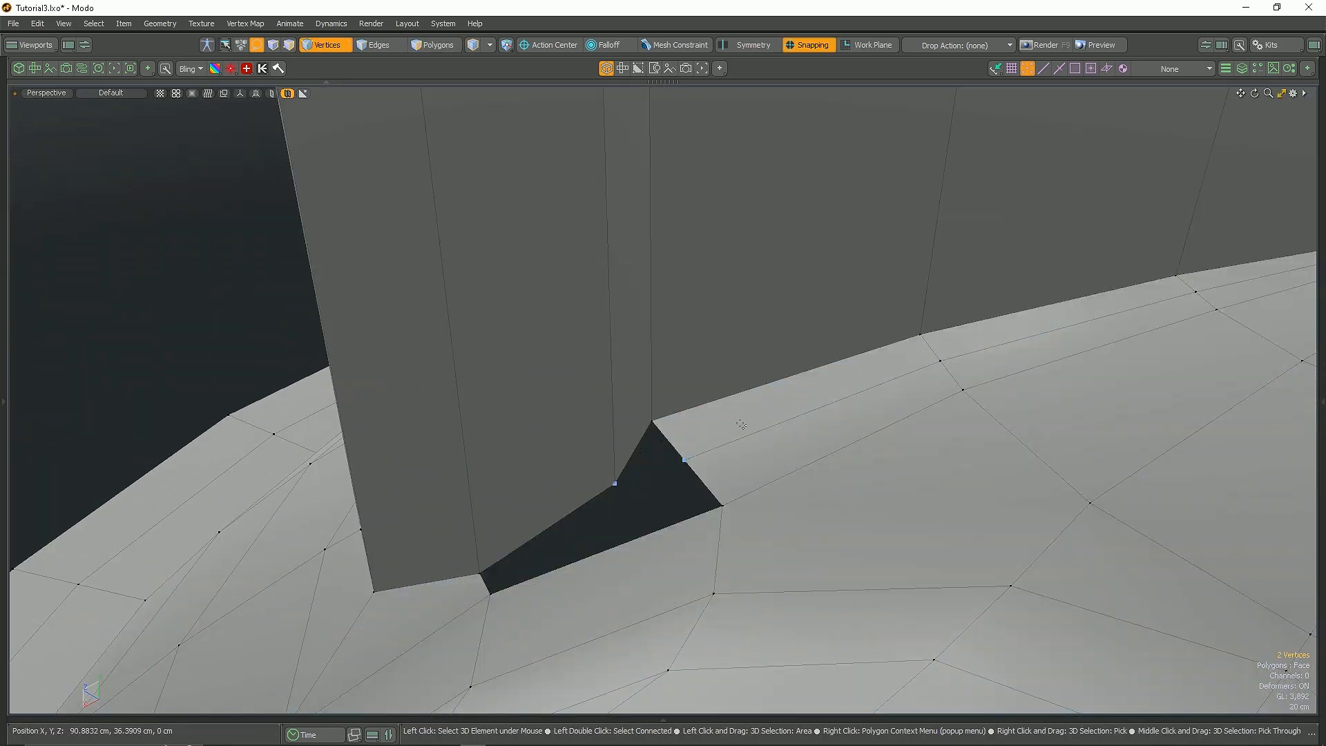
pyautogui.press('j')
pyautogui.scroll(-3, 753, 434)
pyautogui.keyDown('alt'); pyautogui.moveTo(753, 434); pyautogui.dragTo(723, 473); pyautogui.keyUp('alt')
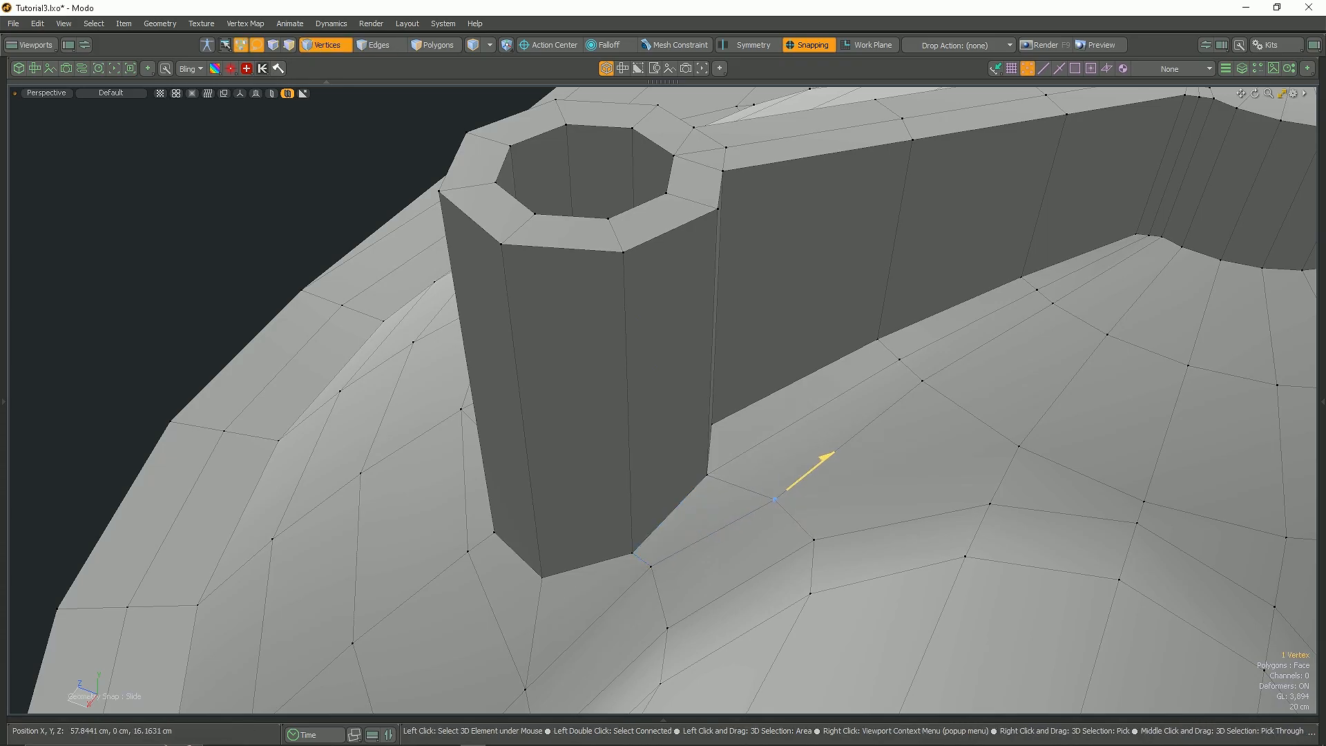
# Step: Preview the arm with subdivision smoothing and inset the round boss's top polygons with a polygon bevel
pyautogui.keyDown('alt'); pyautogui.moveTo(835, 453); pyautogui.dragTo(884, 565); pyautogui.keyUp('alt')
pyautogui.scroll(-5, 673, 505)
pyautogui.keyDown('alt'); pyautogui.moveTo(673, 505); pyautogui.dragTo(509, 357); pyautogui.keyUp('alt')
pyautogui.press('Tab')
pyautogui.press('Tab')
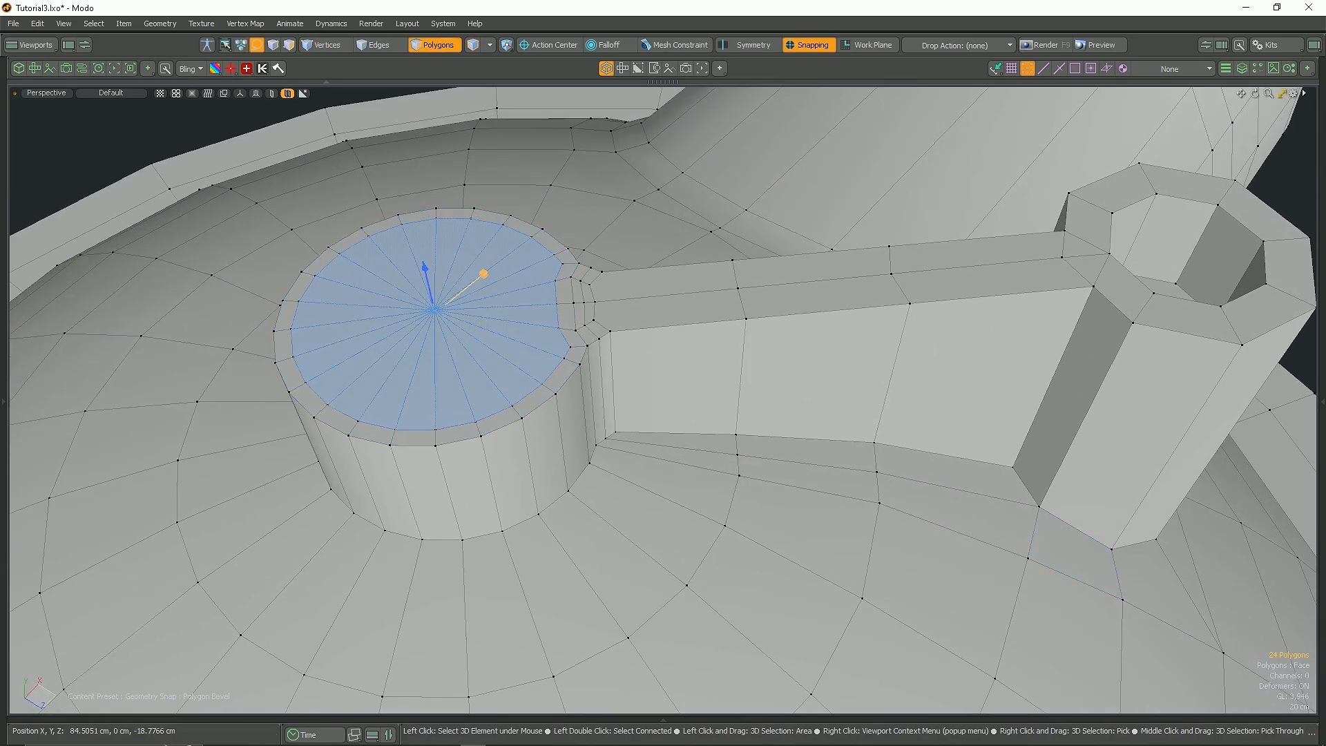
# Step: Add an edge loop around the boss, arm and cylinder walls and lower it close to the dome
pyautogui.press('2')
pyautogui.click(562, 355)
pyautogui.keyDown('alt'); pyautogui.moveTo(677, 405); pyautogui.dragTo(693, 326); pyautogui.keyUp('alt')
pyautogui.hotkey('alt', 'c')
pyautogui.scroll(-3, 693, 325)
pyautogui.press('w')
pyautogui.press('x')
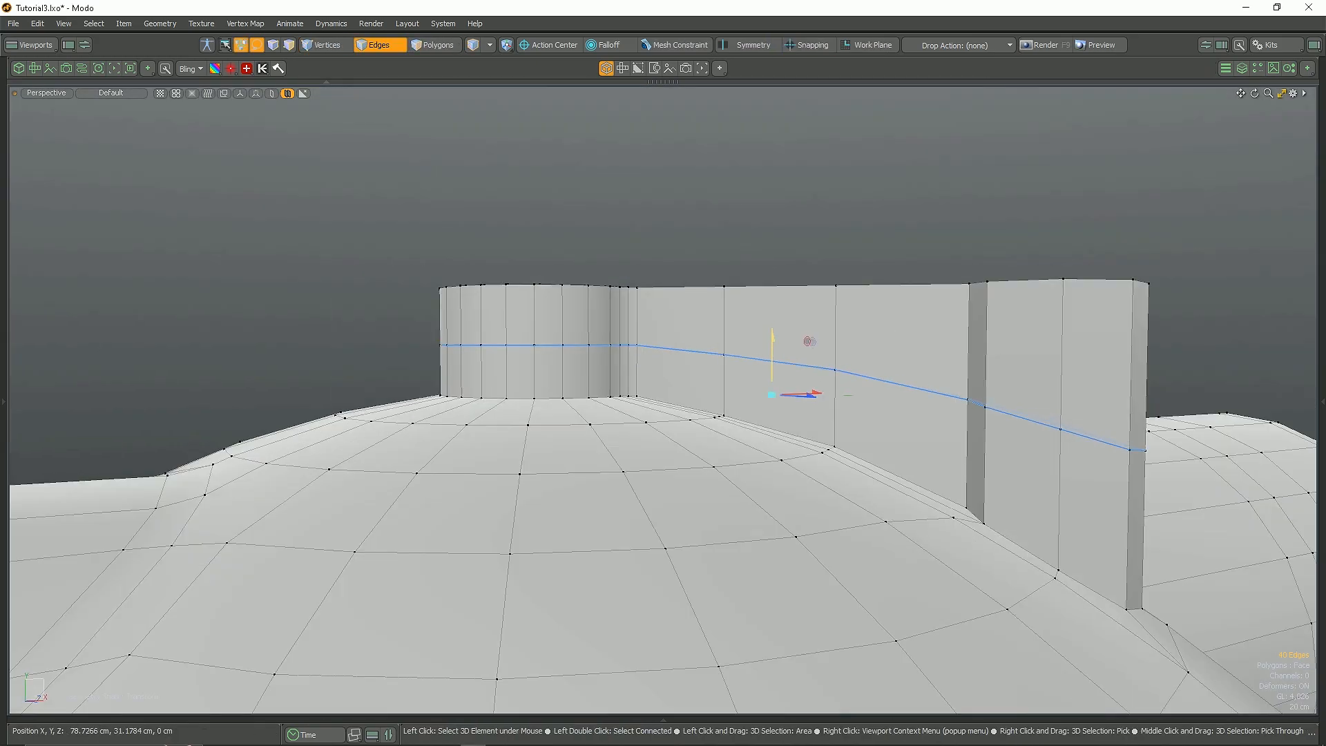
pyautogui.keyDown('alt'); pyautogui.moveTo(640, 420); pyautogui.dragTo(603, 374); pyautogui.keyUp('alt')
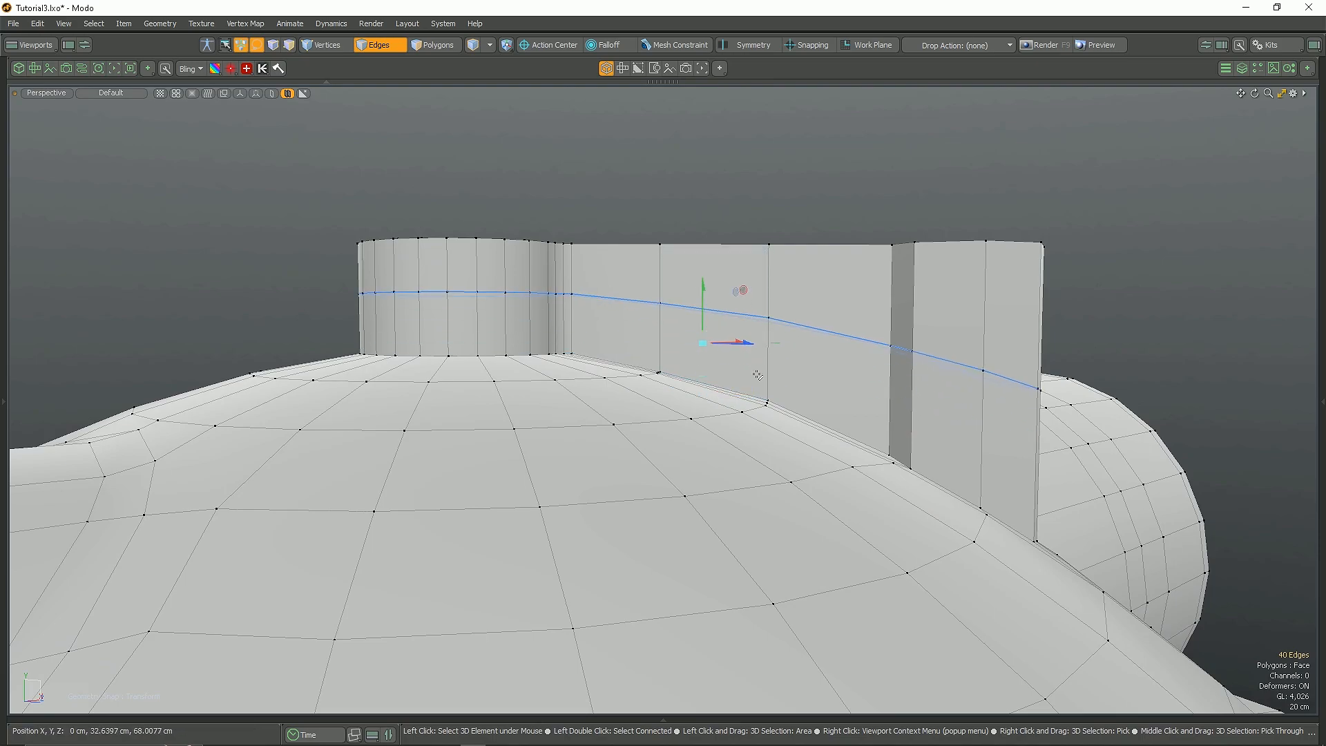
pyautogui.keyDown('alt'); pyautogui.moveTo(767, 358); pyautogui.dragTo(764, 336); pyautogui.keyUp('alt')
# Step: Add a supporting edge loop near the top of the walls and limit the selection to the octagonal end's edges
pyautogui.click(764, 327)
pyautogui.hotkey('alt', 'c')
pyautogui.click(809, 368)
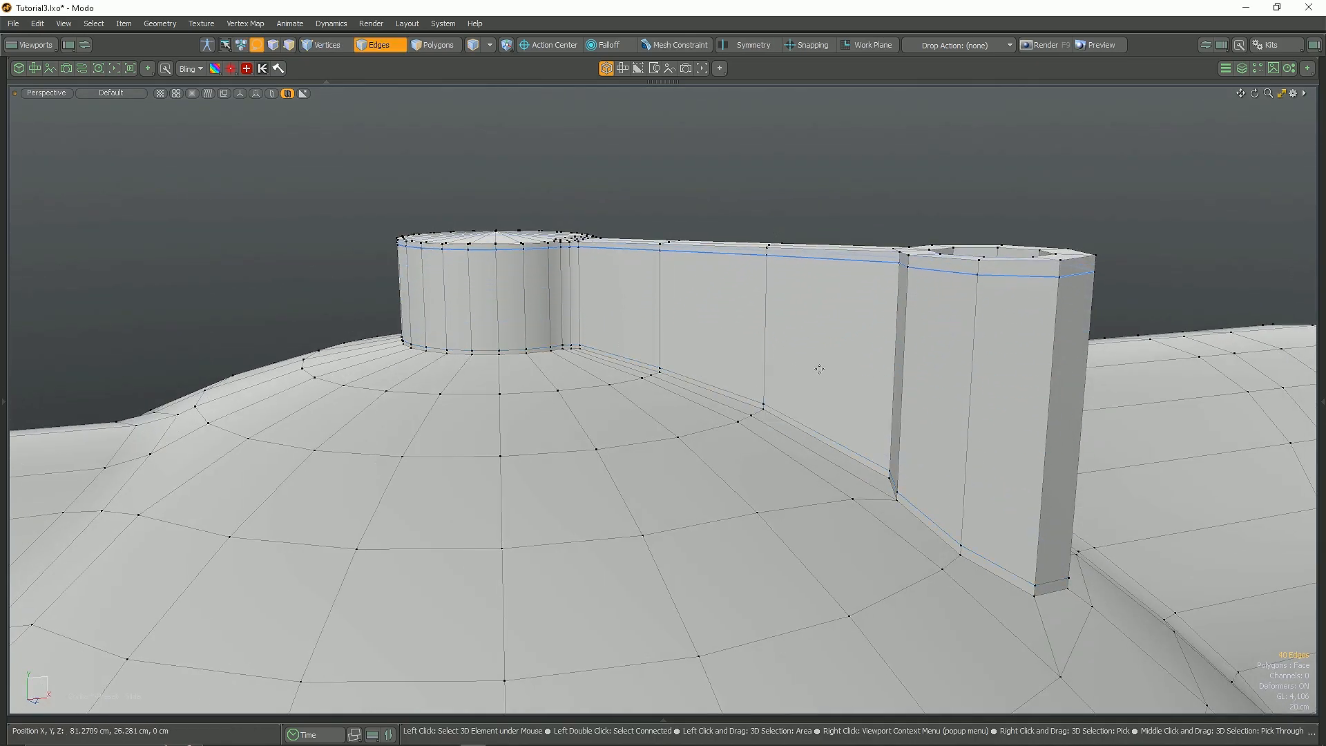
pyautogui.keyDown('alt'); pyautogui.moveTo(820, 369); pyautogui.dragTo(849, 354); pyautogui.keyUp('alt')
pyautogui.scroll(-3, 699, 314)
pyautogui.keyDown('ctrl'); pyautogui.moveTo(399, 201); pyautogui.dragTo(697, 391); pyautogui.keyUp('ctrl')
pyautogui.scroll(5, 731, 314)
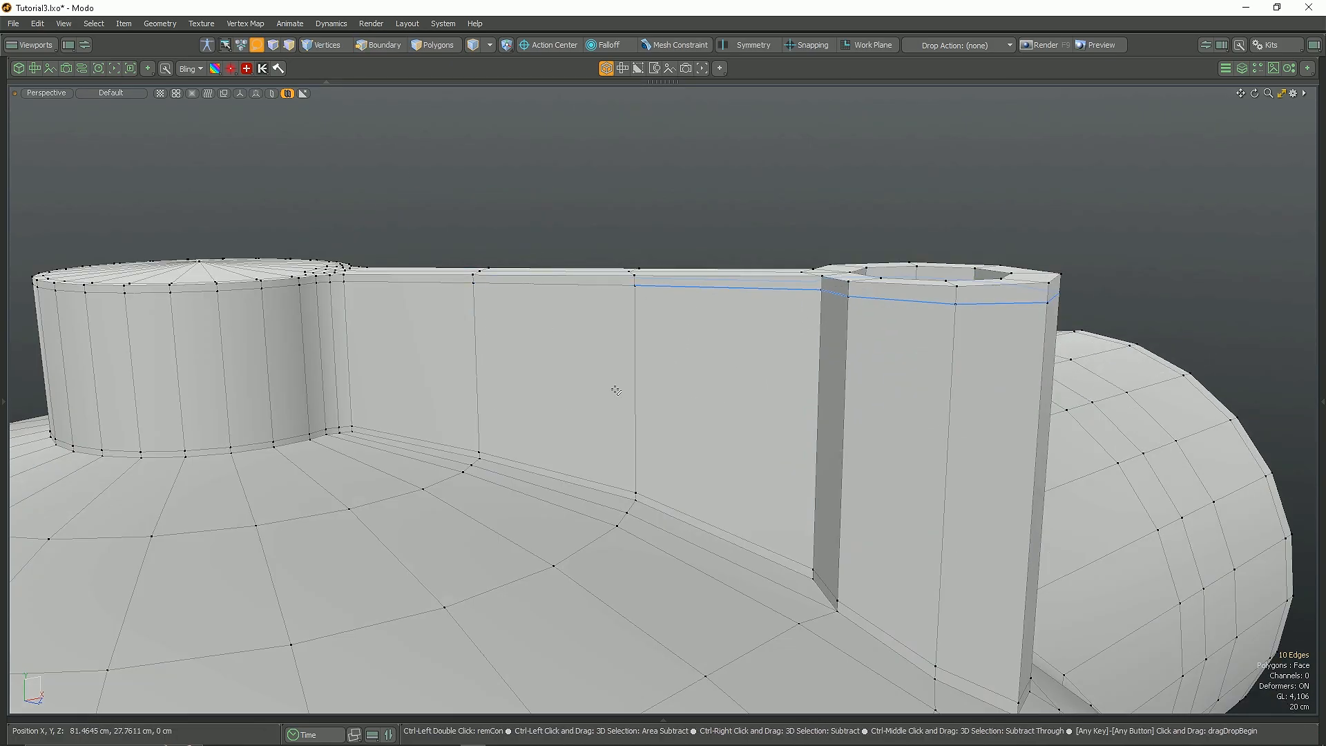
# Step: Add supporting edges around the octagonal cylinder's top rims and a middle edge loop around the outer walls
pyautogui.scroll(-3, 815, 432)
pyautogui.keyDown('alt'); pyautogui.moveTo(881, 438); pyautogui.dragTo(749, 382); pyautogui.keyUp('alt')
pyautogui.press('3')
pyautogui.scroll(3, 748, 382)
pyautogui.press('2')
pyautogui.moveTo(934, 395); pyautogui.dragTo(883, 392)
pyautogui.scroll(3, 883, 391)
pyautogui.keyDown('alt'); pyautogui.moveTo(883, 392); pyautogui.dragTo(926, 286); pyautogui.keyUp('alt')
pyautogui.press('b')
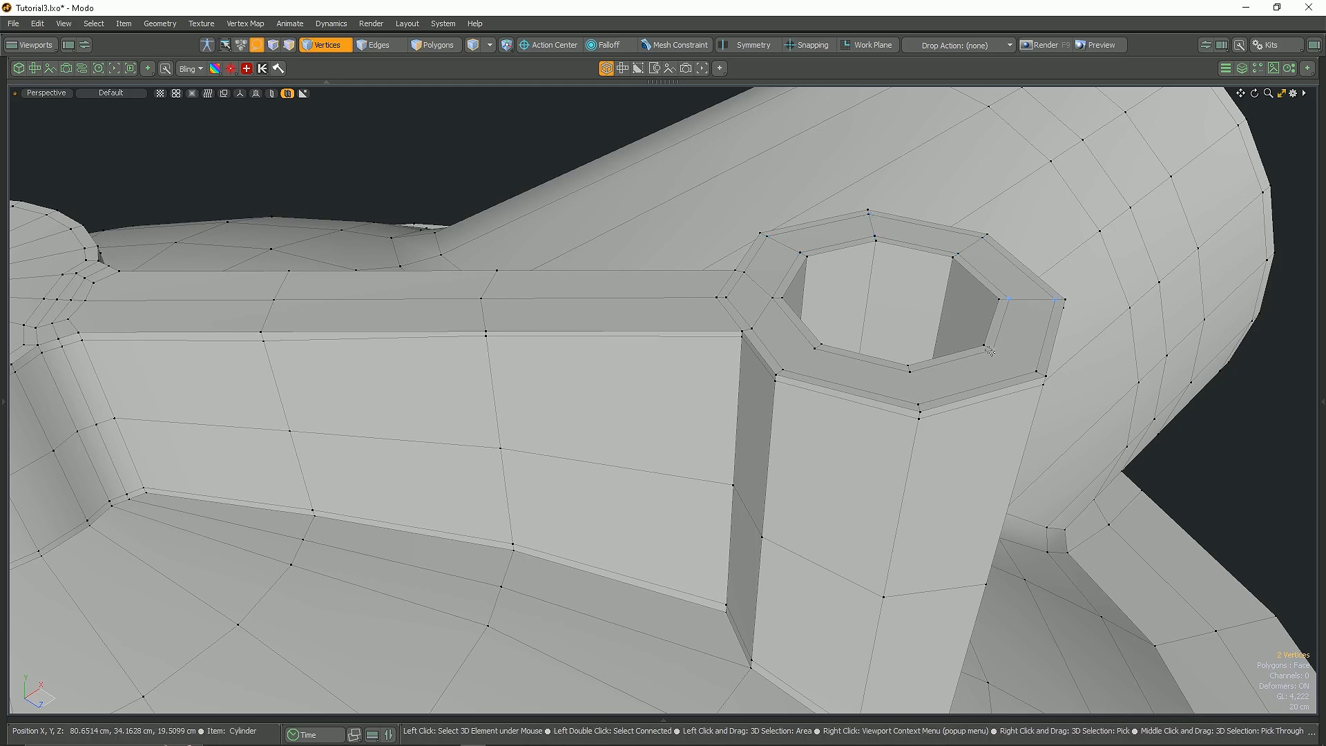
# Step: Add three evenly spaced edge loops inside the octagonal cylinder's hole and preview the whole part with subdivision smoothing
pyautogui.hotkey('alt', 'c')
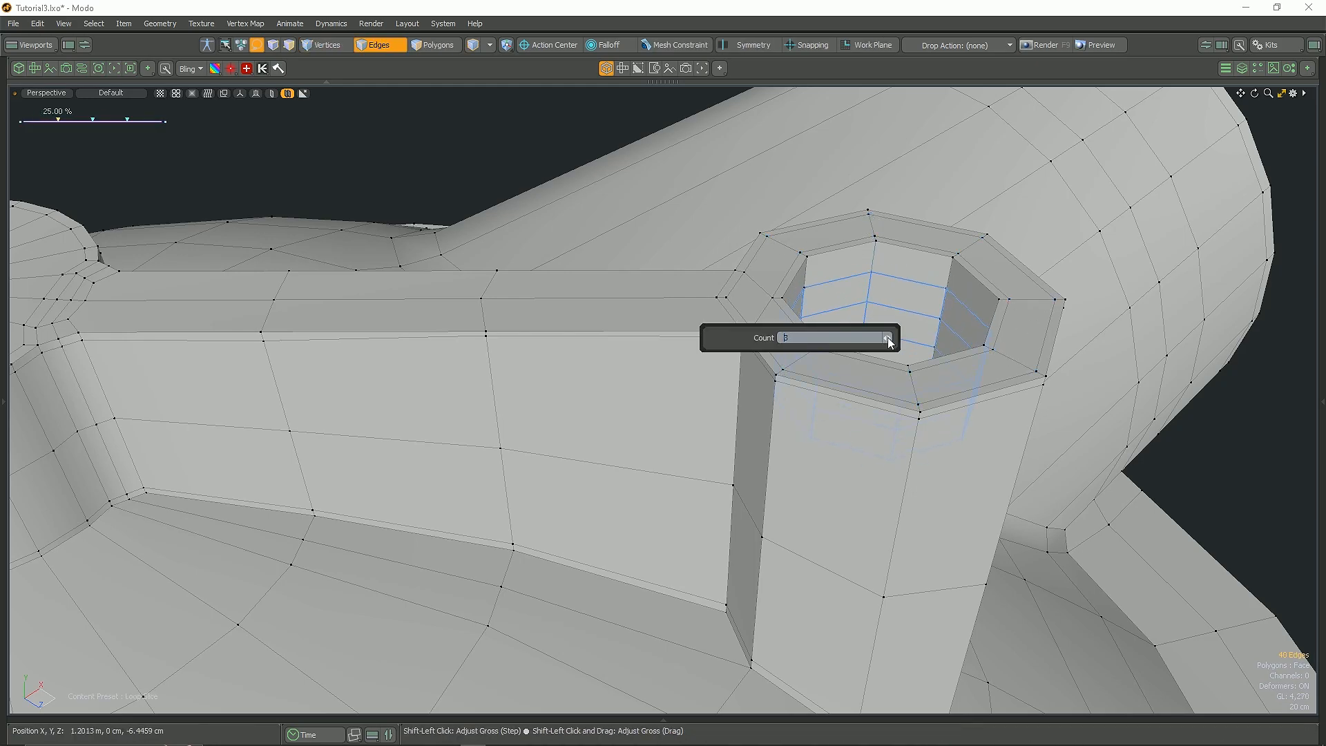
pyautogui.press('Escape')
pyautogui.scroll(-4, 887, 298)
pyautogui.press('Tab')
pyautogui.keyDown('alt'); pyautogui.moveTo(898, 332); pyautogui.dragTo(773, 449); pyautogui.keyUp('alt')
pyautogui.scroll(-4, 698, 397)
pyautogui.scroll(-5, 691, 393)
pyautogui.scroll(1, 624, 394)
pyautogui.press('3')
pyautogui.scroll(1, 624, 392)
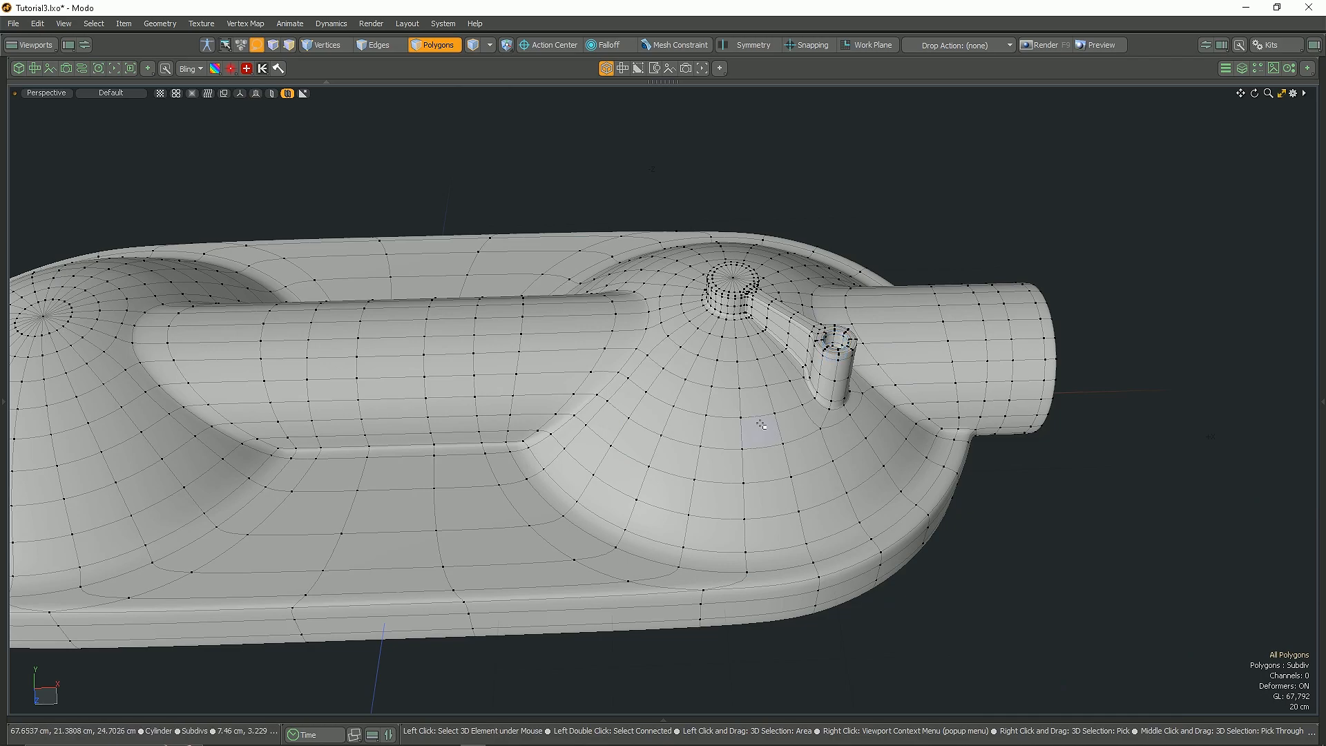
# Step: Try to area-select the polygons of the part's half without the boss, including those hidden behind
pyautogui.keyDown('alt'); pyautogui.moveTo(601, 415); pyautogui.dragTo(601, 290); pyautogui.keyUp('alt')
pyautogui.press('3')
pyautogui.scroll(-5, 592, 337)
pyautogui.moveTo(269, 225); pyautogui.dragTo(688, 643, button='middle')
pyautogui.scroll(5, 503, 356)
pyautogui.keyDown('alt'); pyautogui.moveTo(503, 357); pyautogui.dragTo(663, 291); pyautogui.keyUp('alt')
pyautogui.scroll(-5, 683, 347)
# Step: Area-select all polygons of the part's half without the boss, including those hidden behind, and delete them
pyautogui.press('1')
pyautogui.click(669, 325)
pyautogui.keyDown('shift'); pyautogui.click(670, 518); pyautogui.keyUp('shift')
pyautogui.keyDown('alt'); pyautogui.moveTo(622, 346); pyautogui.dragTo(610, 516); pyautogui.keyUp('alt')
pyautogui.press('3')
pyautogui.moveTo(197, 241); pyautogui.dragTo(664, 672)
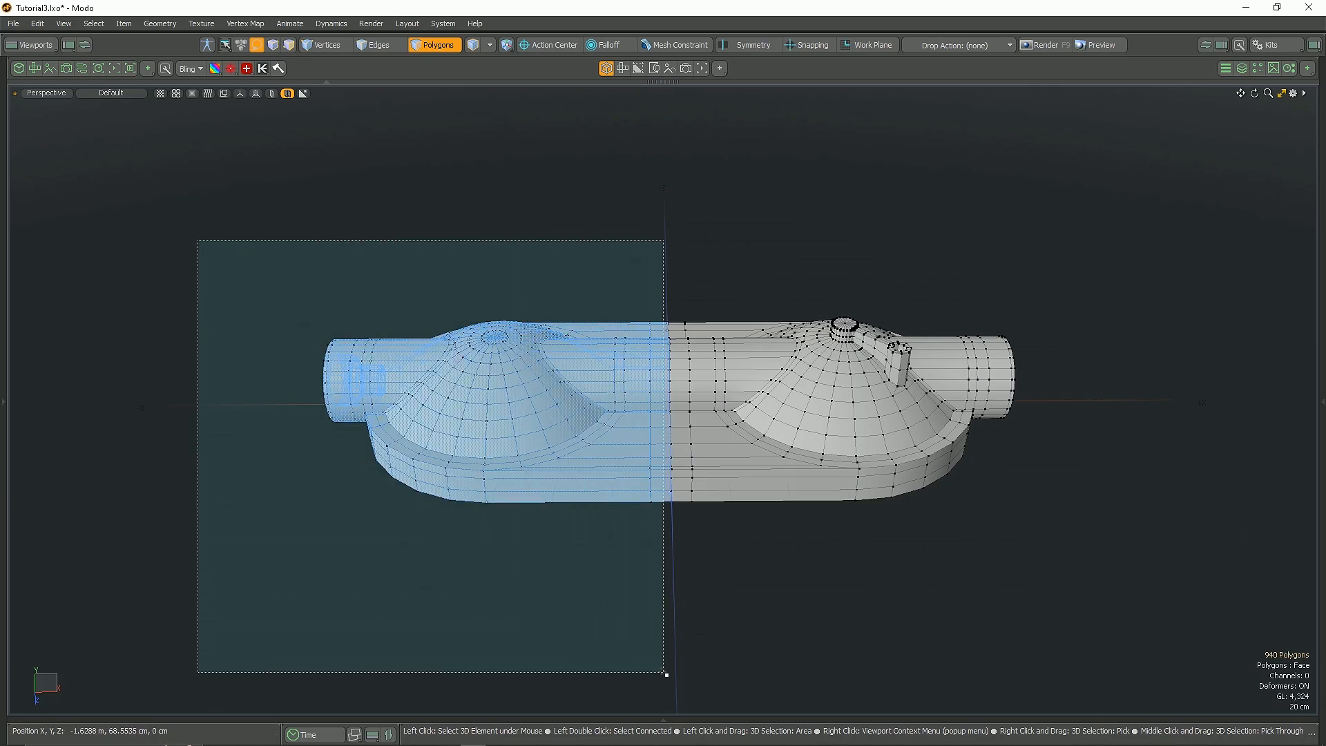
pyautogui.press('Delete')
# Step: Save the remaining half of the part as the new file versions Tutorial4 and Tutorial5
pyautogui.keyDown('alt'); pyautogui.moveTo(681, 552); pyautogui.dragTo(718, 622); pyautogui.keyUp('alt')
pyautogui.scroll(3, 766, 387)
pyautogui.press('2')
pyautogui.doubleClick(765, 401)
pyautogui.moveTo(760, 387)
pyautogui.keyDown('alt'); pyautogui.mouseDown()
pyautogui.moveTo(619, 354)
pyautogui.moveTo(745, 396)
pyautogui.mouseUp(); pyautogui.keyUp('alt')
pyautogui.scroll(-4, 744, 396)
pyautogui.press('5')
pyautogui.click(13, 24)
pyautogui.click(47, 187)
pyautogui.click(13, 23)
pyautogui.click(283, 491)
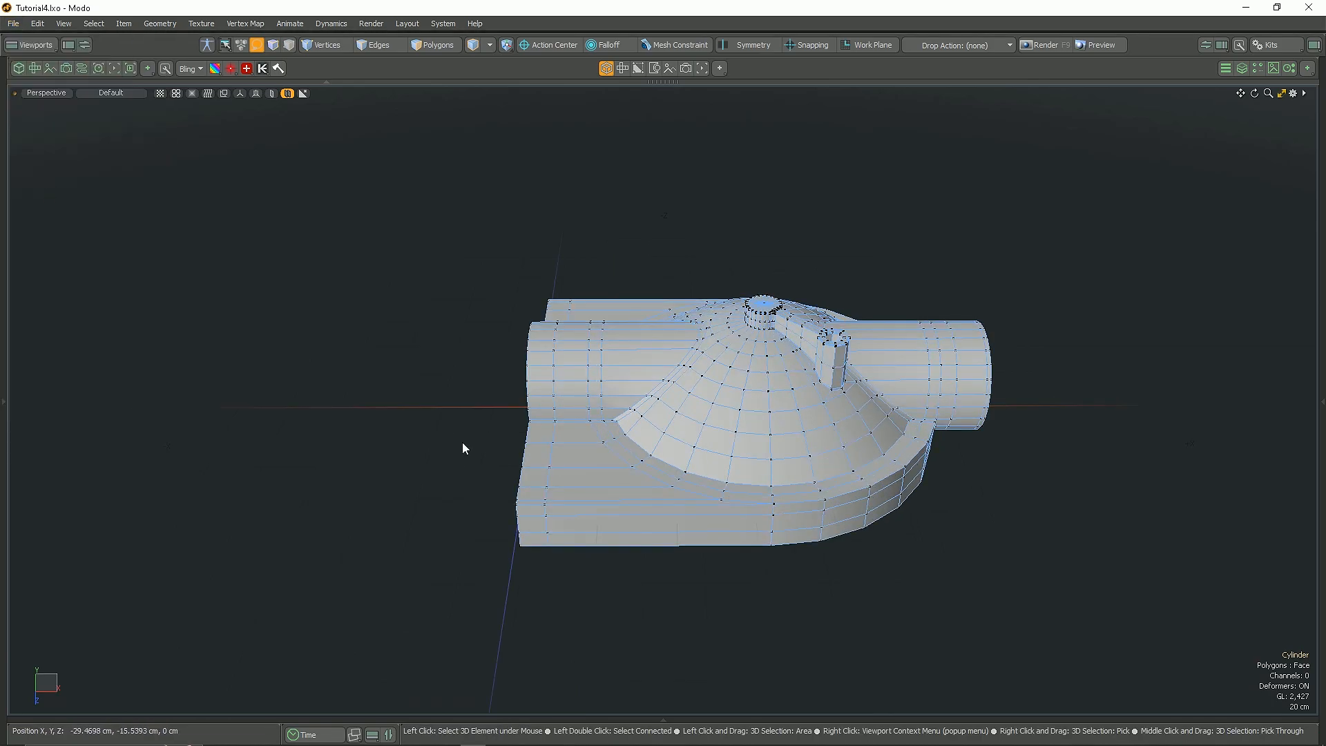
# Step: Area-select the slab, pipe and dome polygons on the inner side of the boss's centre line and delete them
pyautogui.press('3')
pyautogui.keyDown('alt'); pyautogui.moveTo(773, 378); pyautogui.dragTo(517, 290); pyautogui.keyUp('alt')
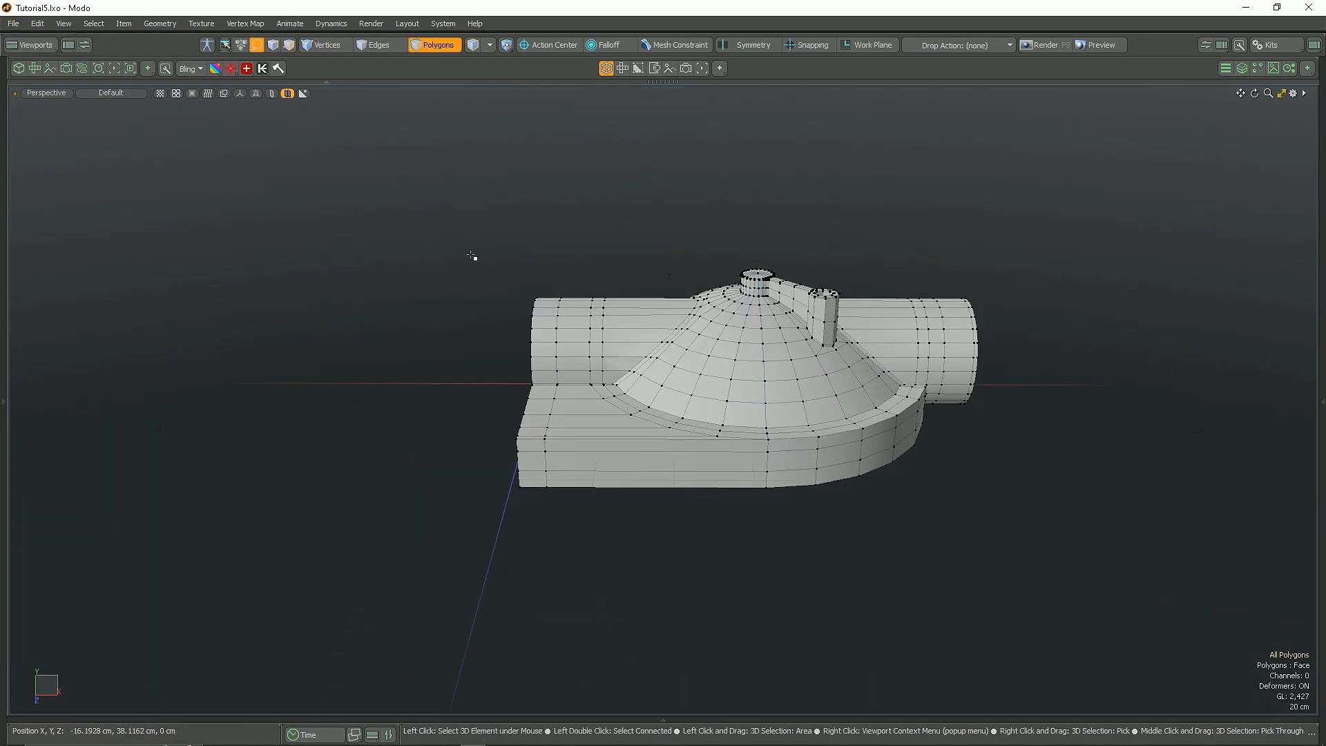
pyautogui.click(779, 442)
pyautogui.keyDown('alt'); pyautogui.keyDown('shift'); pyautogui.moveTo(779, 442); pyautogui.dragTo(720, 442); pyautogui.keyUp('shift'); pyautogui.keyUp('alt')
pyautogui.moveTo(317, 231); pyautogui.dragTo(657, 609)
pyautogui.scroll(6, 660, 339)
pyautogui.scroll(3, 613, 252)
# Step: Select the open border edges of the cut running through the boss, the dome and the rim
pyautogui.hotkey('ctrl', 'space')
pyautogui.click(651, 346)
pyautogui.keyDown('alt'); pyautogui.moveTo(652, 346); pyautogui.dragTo(617, 580); pyautogui.keyUp('alt')
pyautogui.scroll(-5, 562, 266)
pyautogui.moveTo(709, 435)
pyautogui.keyDown('alt'); pyautogui.mouseDown()
pyautogui.moveTo(304, 435)
pyautogui.moveTo(723, 419)
pyautogui.mouseUp(); pyautogui.keyUp('alt')
pyautogui.keyDown('alt'); pyautogui.moveTo(861, 526); pyautogui.dragTo(842, 318); pyautogui.keyUp('alt')
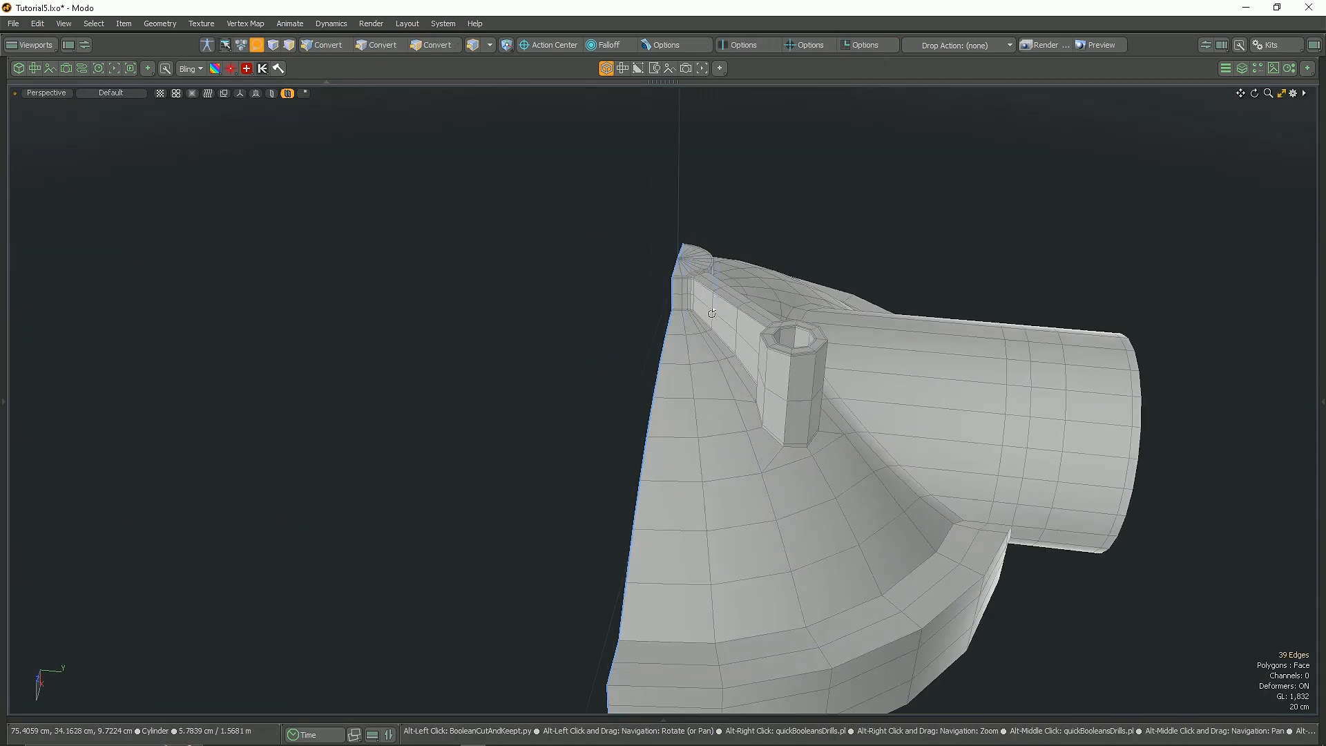
# Step: Mirror the remaining section to build a complete dome with four arms and four octagonal cylinders around the boss
pyautogui.keyDown('alt'); pyautogui.moveTo(663, 359); pyautogui.dragTo(691, 373); pyautogui.keyUp('alt')
pyautogui.scroll(-3, 702, 438)
pyautogui.scroll(3, 697, 365)
pyautogui.click(4, 371)
pyautogui.press('space')
pyautogui.click(132, 386)
pyautogui.press('3')
# Step: Inspect the mirrored dome and its underside, previewing it with subdivision smoothing
pyautogui.keyDown('alt'); pyautogui.moveTo(816, 332); pyautogui.dragTo(550, 419); pyautogui.keyUp('alt')
pyautogui.doubleClick(672, 401)
pyautogui.scroll(-3, 622, 387)
pyautogui.scroll(2, 622, 373)
pyautogui.scroll(-3, 746, 416)
pyautogui.press('Tab')
pyautogui.scroll(3, 665, 351)
pyautogui.press('Tab')
# Step: Select the two edges facing each other across a gap in the bottom flange and bridge them
pyautogui.press('2')
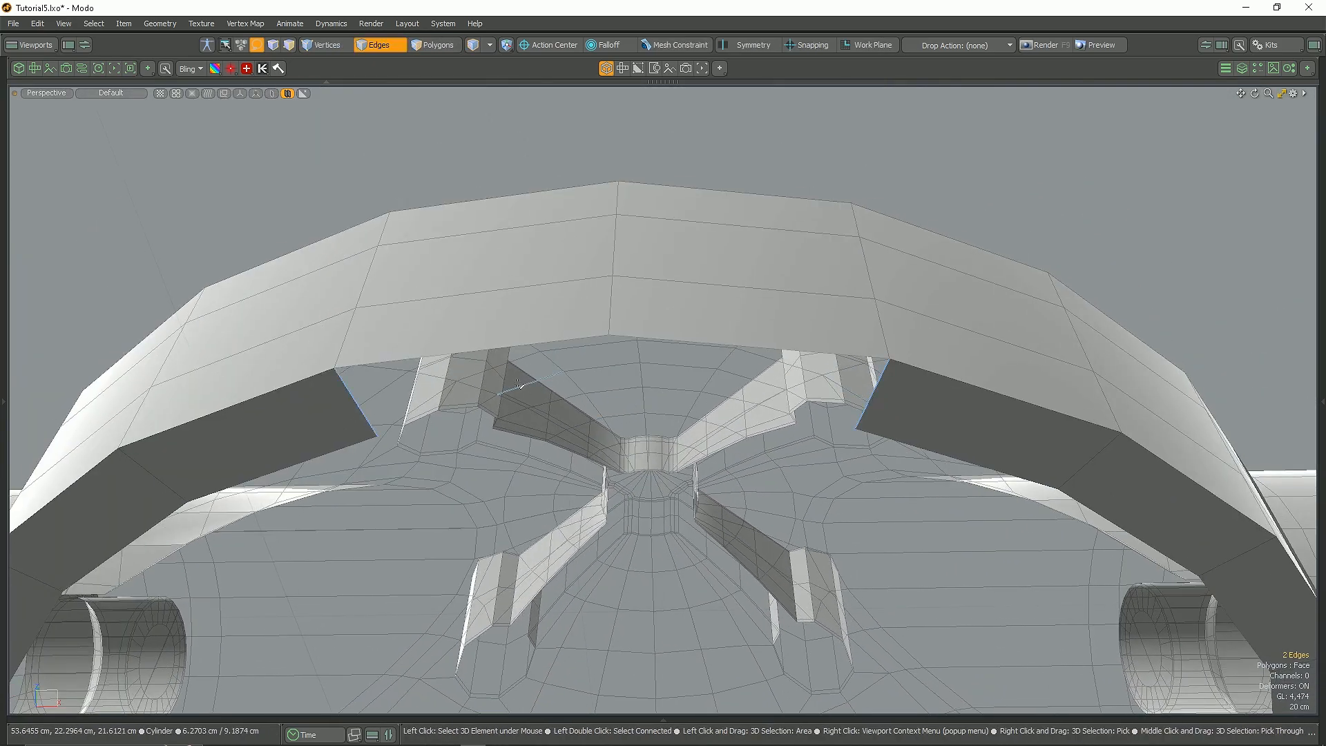
pyautogui.click(4, 401)
pyautogui.moveTo(345, 359)
pyautogui.keyDown('alt'); pyautogui.mouseDown()
pyautogui.moveTo(347, 311)
pyautogui.moveTo(362, 361)
pyautogui.mouseUp(); pyautogui.keyUp('alt')
pyautogui.click(119, 295)
pyautogui.click(54, 196)
pyautogui.keyDown('alt'); pyautogui.moveTo(515, 373); pyautogui.dragTo(546, 373); pyautogui.keyUp('alt')
pyautogui.press('space')
pyautogui.click(134, 296)
# Step: Bridge the two open edges at the opposite gap in the bottom flange
pyautogui.scroll(-4, 332, 339)
pyautogui.keyDown('alt'); pyautogui.moveTo(332, 339); pyautogui.dragTo(760, 359); pyautogui.keyUp('alt')
pyautogui.scroll(4, 770, 370)
pyautogui.click(777, 370)
pyautogui.keyDown('shift'); pyautogui.click(471, 418); pyautogui.keyUp('shift')
pyautogui.click(4, 402)
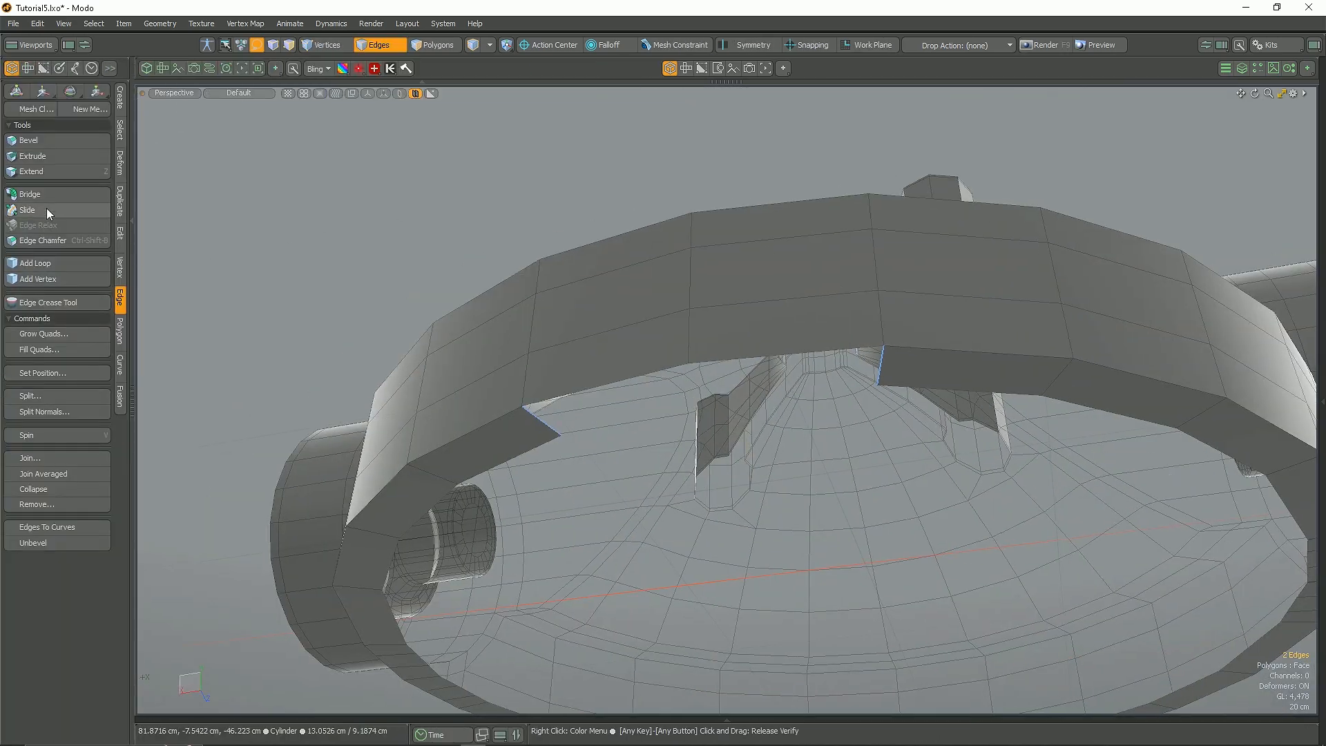
pyautogui.click(44, 197)
pyautogui.click(134, 310)
pyautogui.press('space')
# Step: Examine the closed bottom flange and the whole part with subdivision smoothing switched on and off
pyautogui.scroll(-5, 484, 331)
pyautogui.keyDown('alt'); pyautogui.moveTo(484, 332); pyautogui.dragTo(518, 408); pyautogui.keyUp('alt')
pyautogui.press('Tab')
pyautogui.keyDown('alt'); pyautogui.moveTo(630, 410); pyautogui.dragTo(728, 503); pyautogui.keyUp('alt')
pyautogui.scroll(4, 701, 394)
pyautogui.press('Tab')
pyautogui.press('Tab')
pyautogui.scroll(-4, 615, 373)
pyautogui.press('Tab')
pyautogui.press('3')
pyautogui.keyDown('alt'); pyautogui.moveTo(598, 471); pyautogui.dragTo(718, 487); pyautogui.keyUp('alt')
pyautogui.scroll(-4, 709, 444)
# Step: Inset four polygons on the dome's lower slope near the rim and delete the ring around the inset
pyautogui.press('5')
pyautogui.hotkey('ctrl', 'space')
pyautogui.click(737, 455)
pyautogui.press('w')
pyautogui.hotkey('shift', 'a')
pyautogui.press('3')
pyautogui.scroll(2, 714, 469)
pyautogui.moveTo(798, 465)
pyautogui.mouseDown()
pyautogui.moveTo(719, 506)
pyautogui.moveTo(801, 515)
pyautogui.mouseUp()
pyautogui.scroll(3, 663, 504)
pyautogui.keyDown('alt'); pyautogui.moveTo(753, 511); pyautogui.dragTo(664, 477); pyautogui.keyUp('alt')
pyautogui.press('Delete')
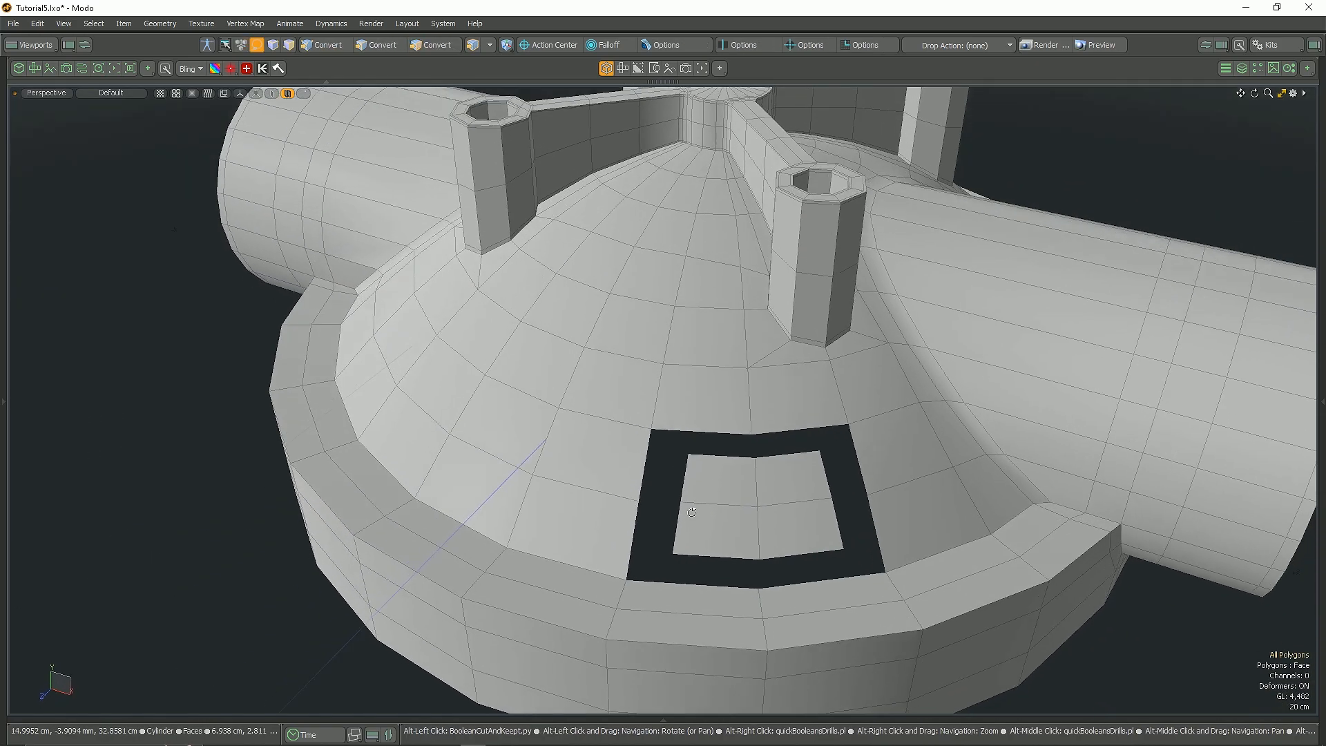
# Step: Select the detached four-polygon patch, shape it into an octagon and rotate it within the opening
pyautogui.scroll(3, 759, 505)
pyautogui.doubleClick(759, 504)
pyautogui.click(759, 506)
pyautogui.keyDown('alt'); pyautogui.moveTo(759, 506); pyautogui.dragTo(794, 550); pyautogui.keyUp('alt')
pyautogui.press('e')
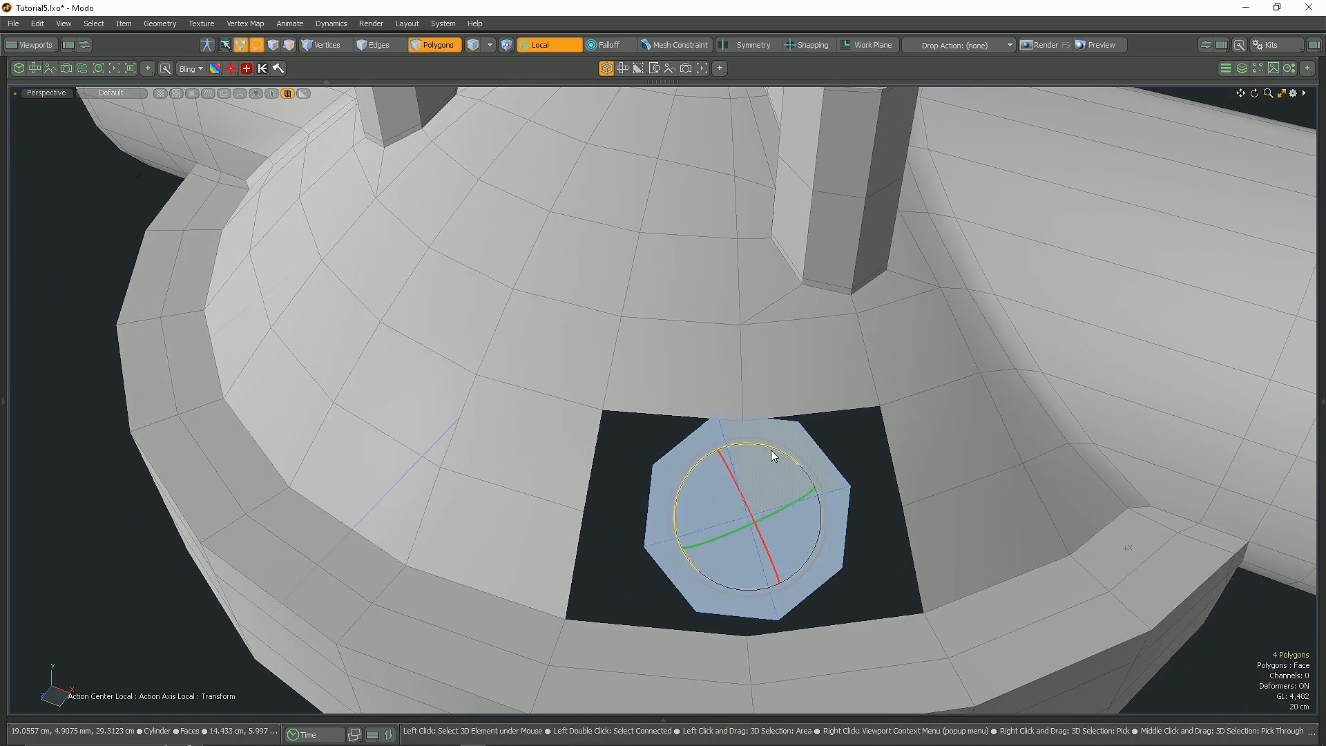
# Step: Select the border edges of the octagonal patch and the surrounding opening and bridge them
pyautogui.keyDown('alt'); pyautogui.moveTo(855, 562); pyautogui.dragTo(485, 392); pyautogui.keyUp('alt')
pyautogui.keyDown('alt'); pyautogui.moveTo(485, 392); pyautogui.dragTo(736, 446); pyautogui.keyUp('alt')
pyautogui.press('2')
pyautogui.doubleClick(729, 408)
pyautogui.keyDown('shift'); pyautogui.doubleClick(752, 385); pyautogui.keyUp('shift')
pyautogui.hotkey('shift', 'b')
# Step: Inset the four polygons of the octagon and extrude them downward to form a deep recess in the dome
pyautogui.keyDown('alt'); pyautogui.moveTo(749, 395); pyautogui.dragTo(837, 454); pyautogui.keyUp('alt')
pyautogui.press('3')
pyautogui.press('b')
pyautogui.moveTo(838, 455)
pyautogui.keyDown('alt'); pyautogui.mouseDown()
pyautogui.moveTo(888, 520)
pyautogui.moveTo(767, 442)
pyautogui.moveTo(826, 469)
pyautogui.mouseUp(); pyautogui.keyUp('alt')
pyautogui.press('w')
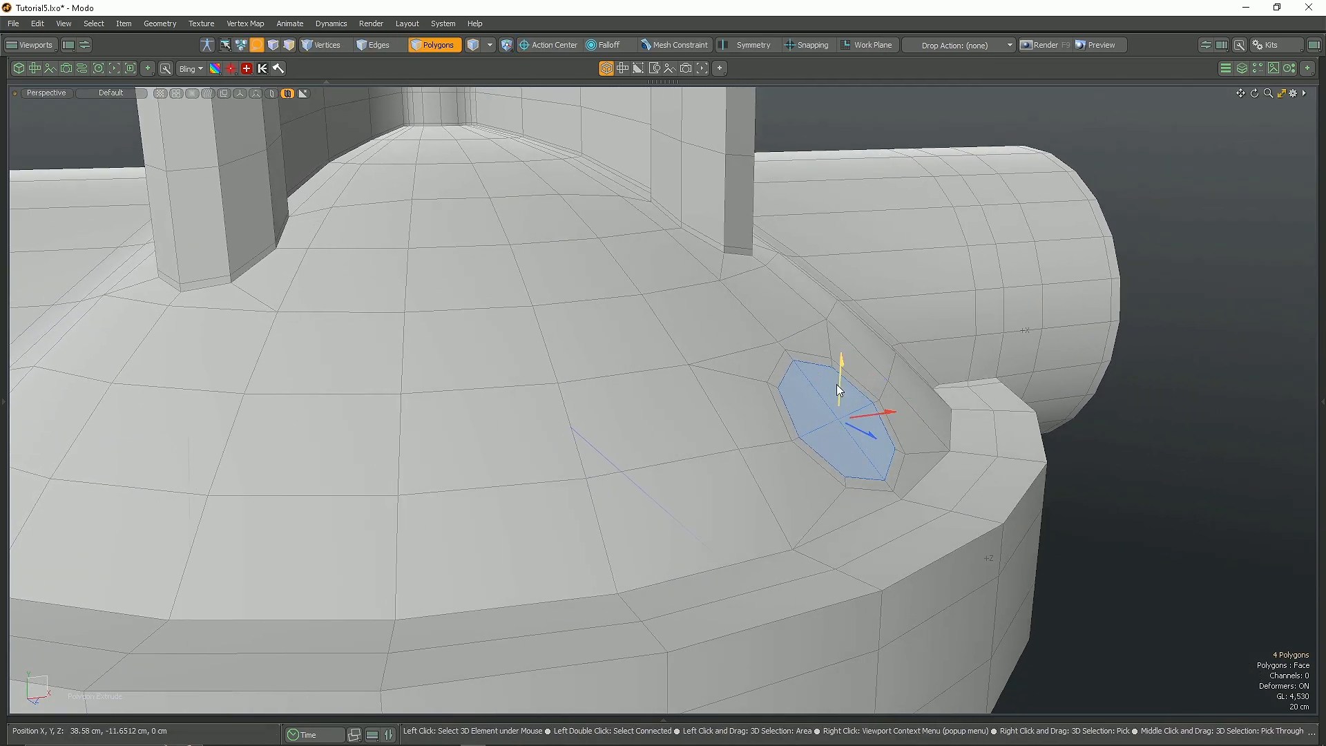
pyautogui.click(1098, 514)
pyautogui.keyDown('alt'); pyautogui.moveTo(1099, 515); pyautogui.dragTo(664, 393); pyautogui.keyUp('alt')
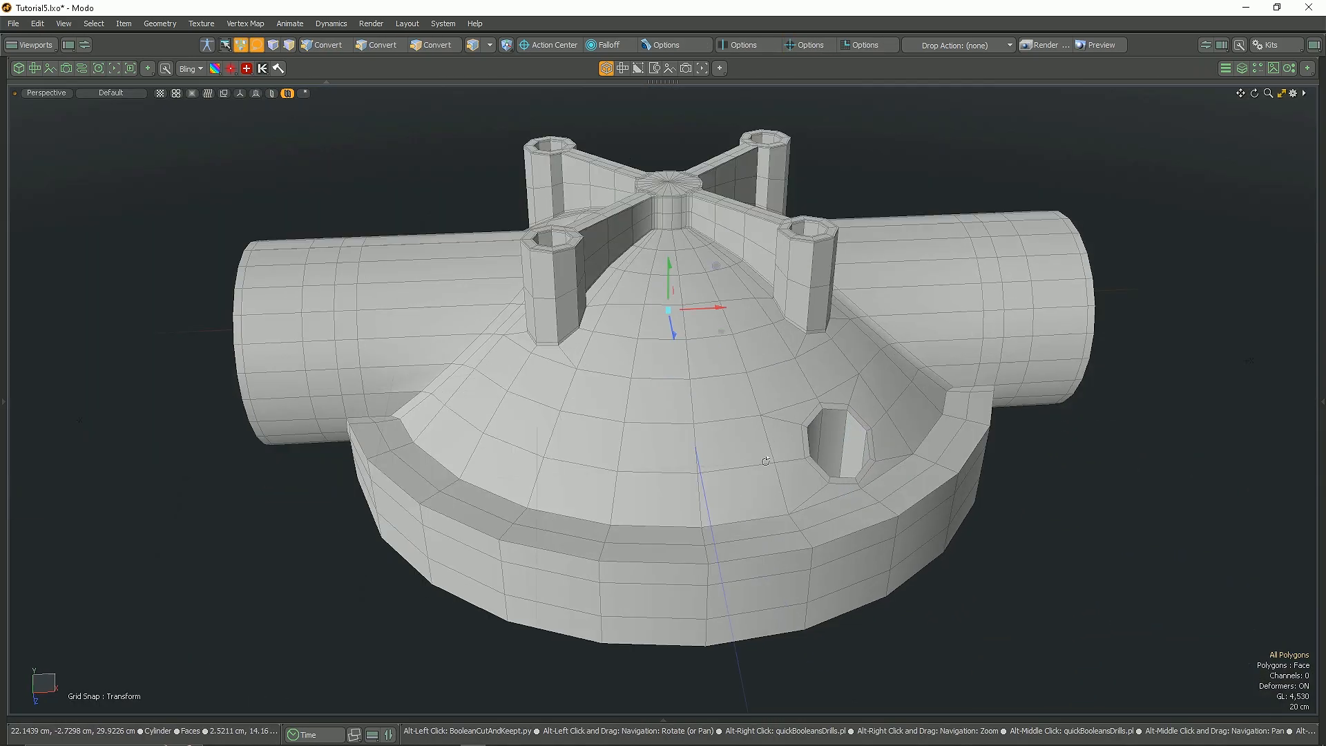
pyautogui.keyDown('alt'); pyautogui.moveTo(711, 407); pyautogui.dragTo(575, 414); pyautogui.keyUp('alt')
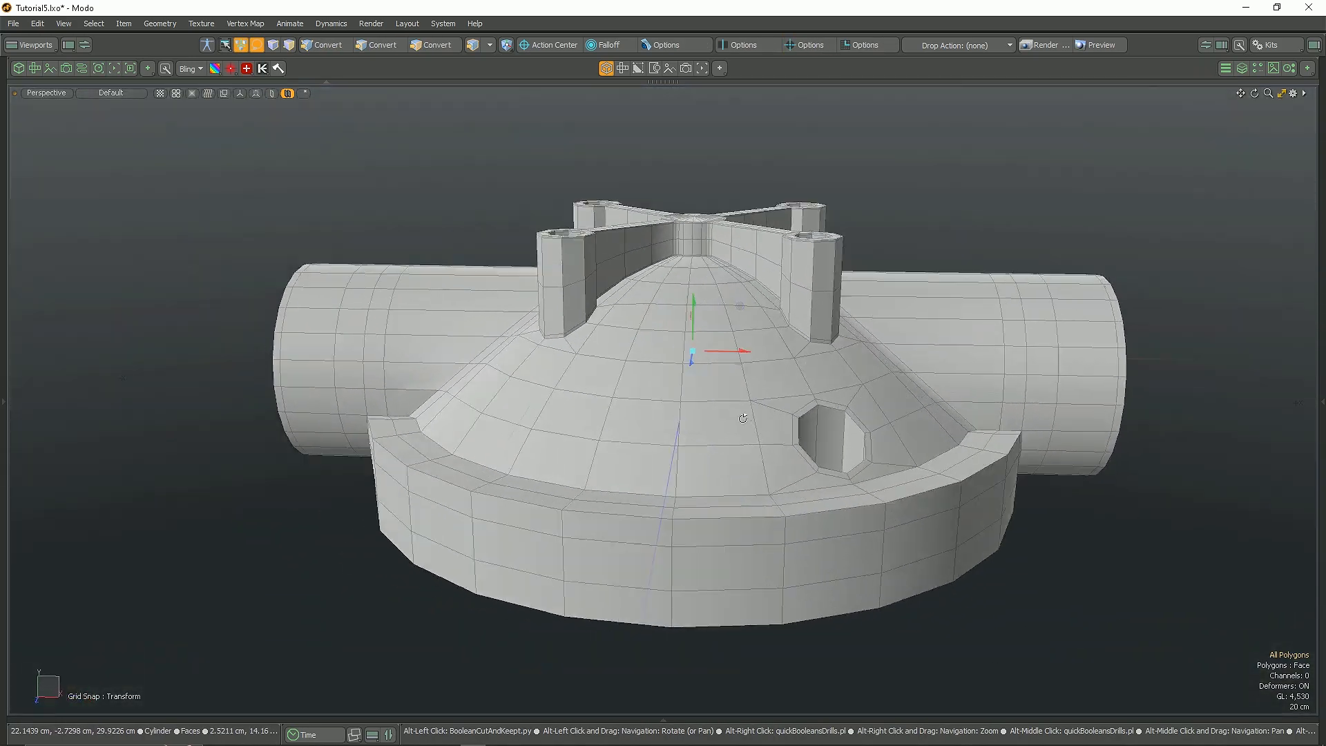
pyautogui.keyDown('alt'); pyautogui.moveTo(684, 525); pyautogui.dragTo(755, 494); pyautogui.keyUp('alt')
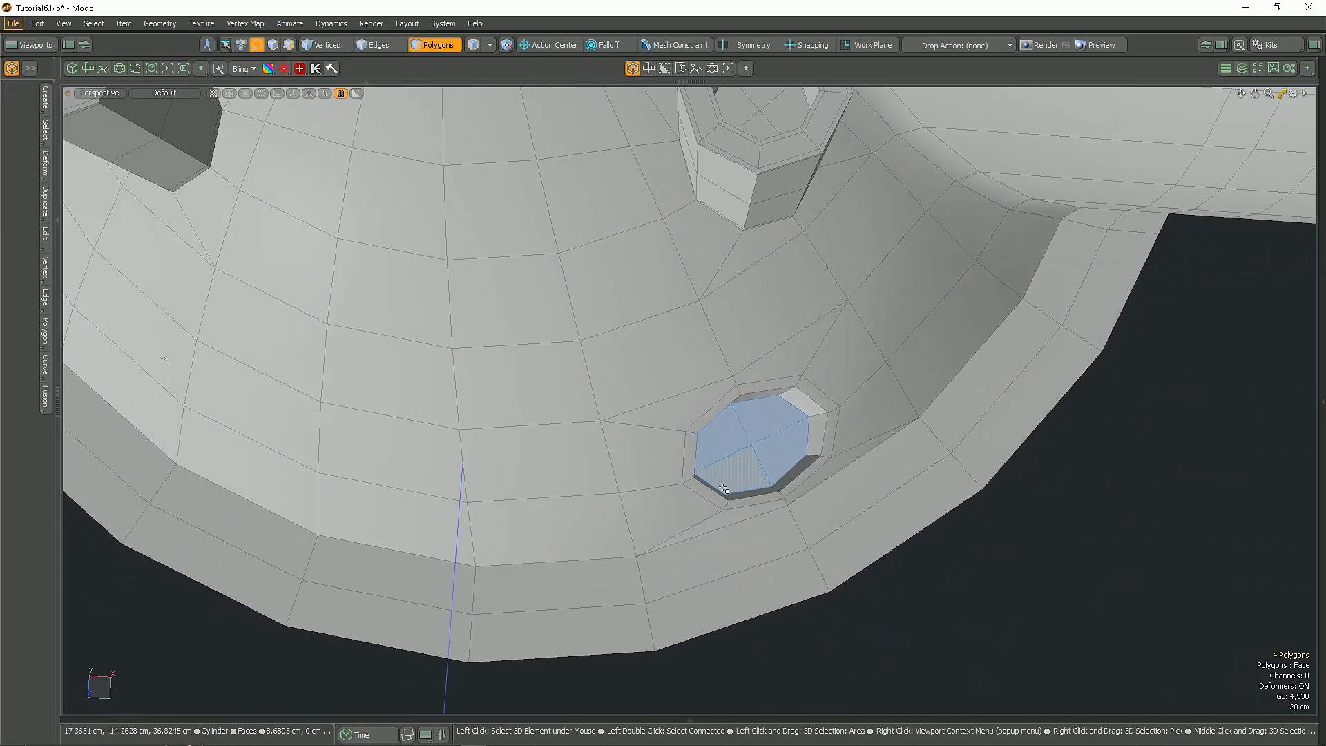
# Step: Select the ring of polygons forming the octagonal recess's walls and scale it in the top view
pyautogui.keyDown('alt'); pyautogui.moveTo(718, 477); pyautogui.dragTo(715, 442); pyautogui.keyUp('alt')
pyautogui.moveTo(718, 435); pyautogui.dragTo(758, 433)
pyautogui.press('l')
pyautogui.press('KP_1')
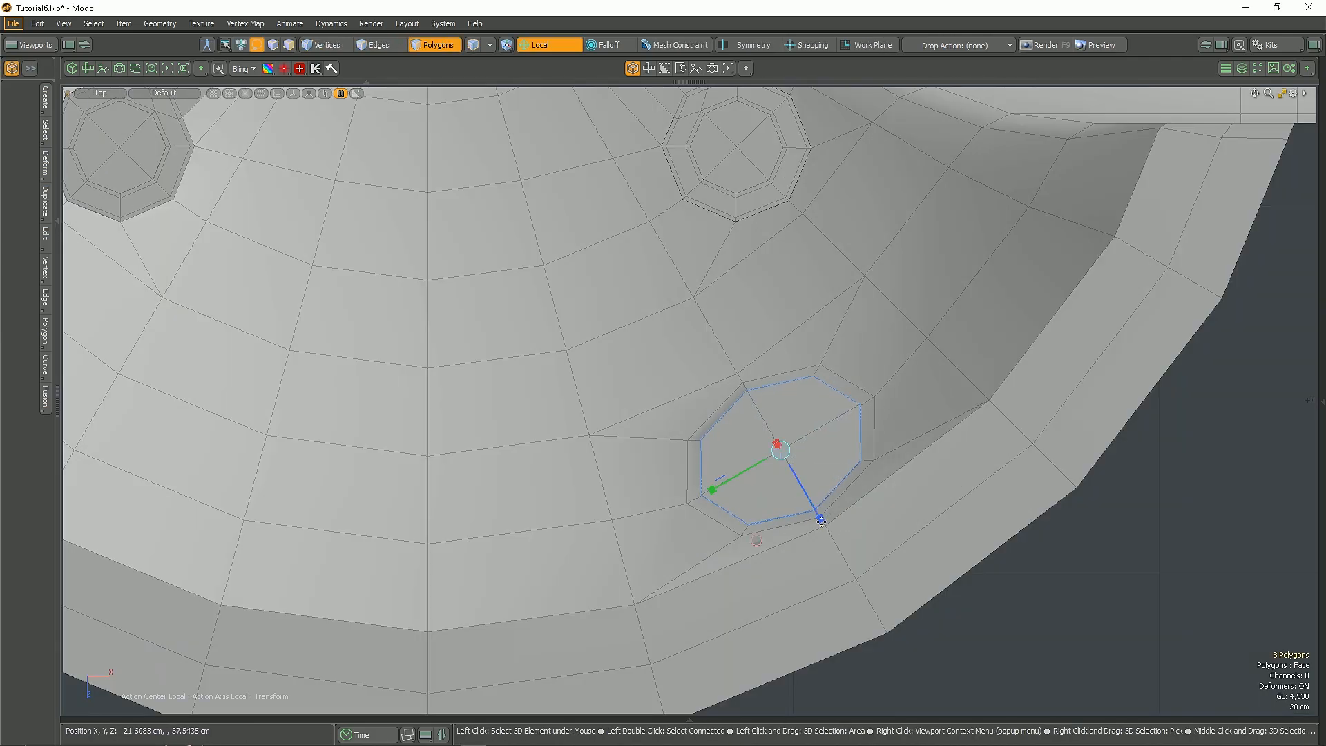
pyautogui.click(787, 451)
pyautogui.press('KP_Decimal')
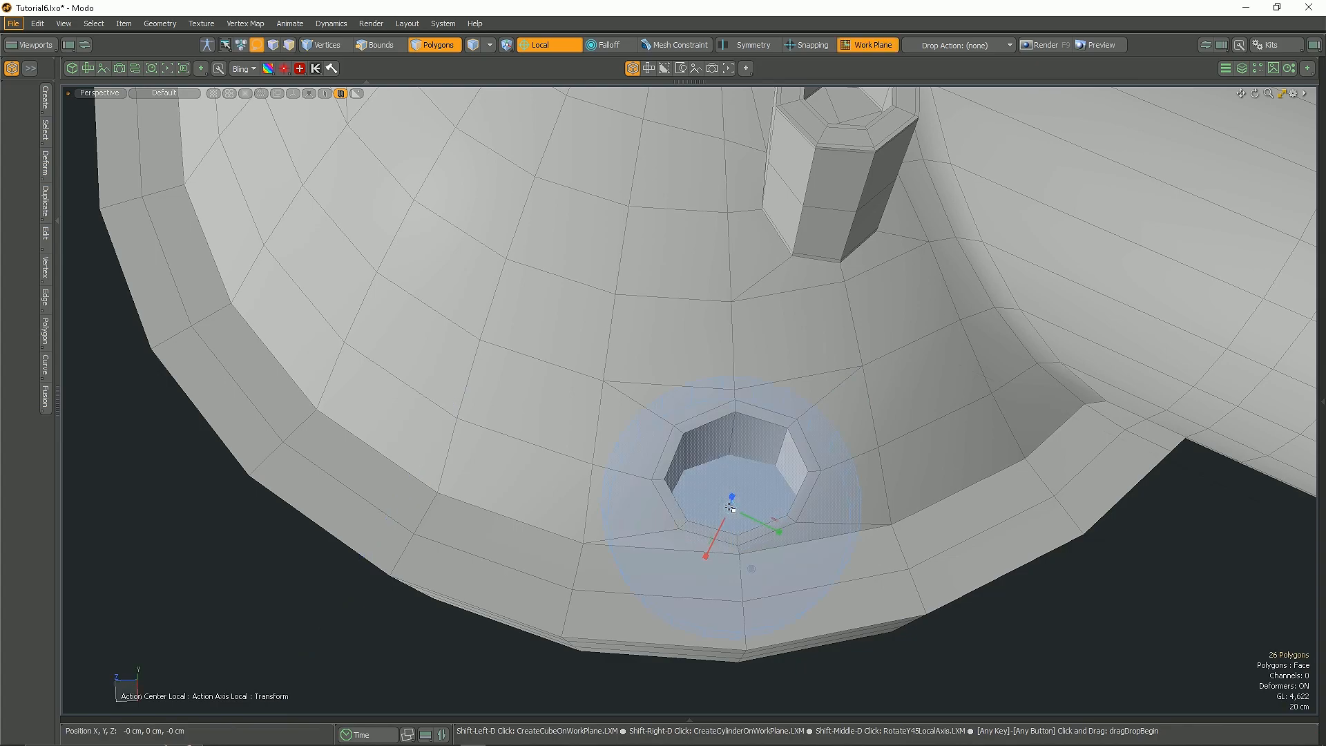
# Step: Fit a cylinder on the work plane inside the octagonal recess, scaling it so it stands clear of the walls
pyautogui.keyDown('alt'); pyautogui.moveTo(774, 518); pyautogui.dragTo(680, 442); pyautogui.keyUp('alt')
pyautogui.moveTo(633, 565); pyautogui.dragTo(635, 311)
pyautogui.keyDown('alt'); pyautogui.moveTo(639, 360); pyautogui.dragTo(771, 408); pyautogui.keyUp('alt')
pyautogui.moveTo(773, 548); pyautogui.dragTo(701, 543)
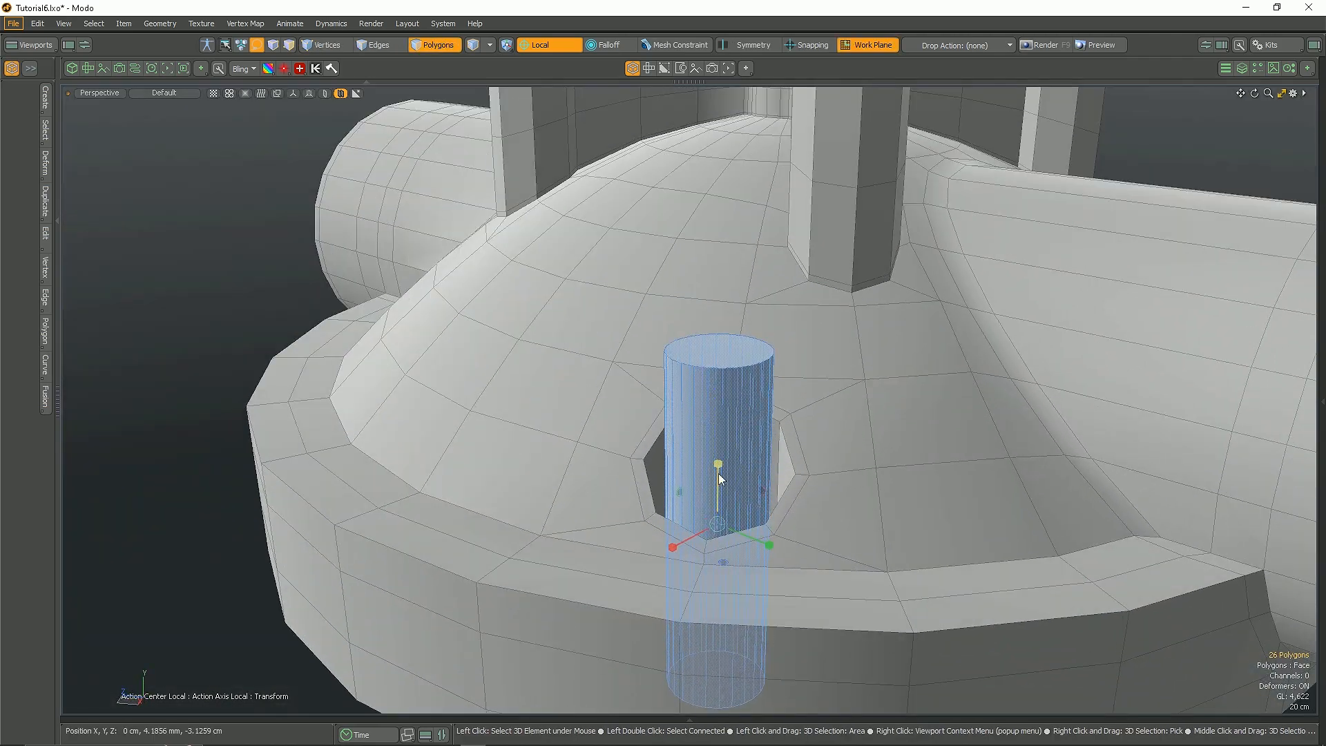
pyautogui.moveTo(718, 587); pyautogui.dragTo(717, 581)
# Step: Bevel the cylinder's top edge loop and raise the round level to smooth the bevel
pyautogui.scroll(5, 719, 423)
pyautogui.press('2')
pyautogui.doubleClick(720, 413)
pyautogui.press('b')
pyautogui.moveTo(720, 413); pyautogui.dragTo(735, 413)
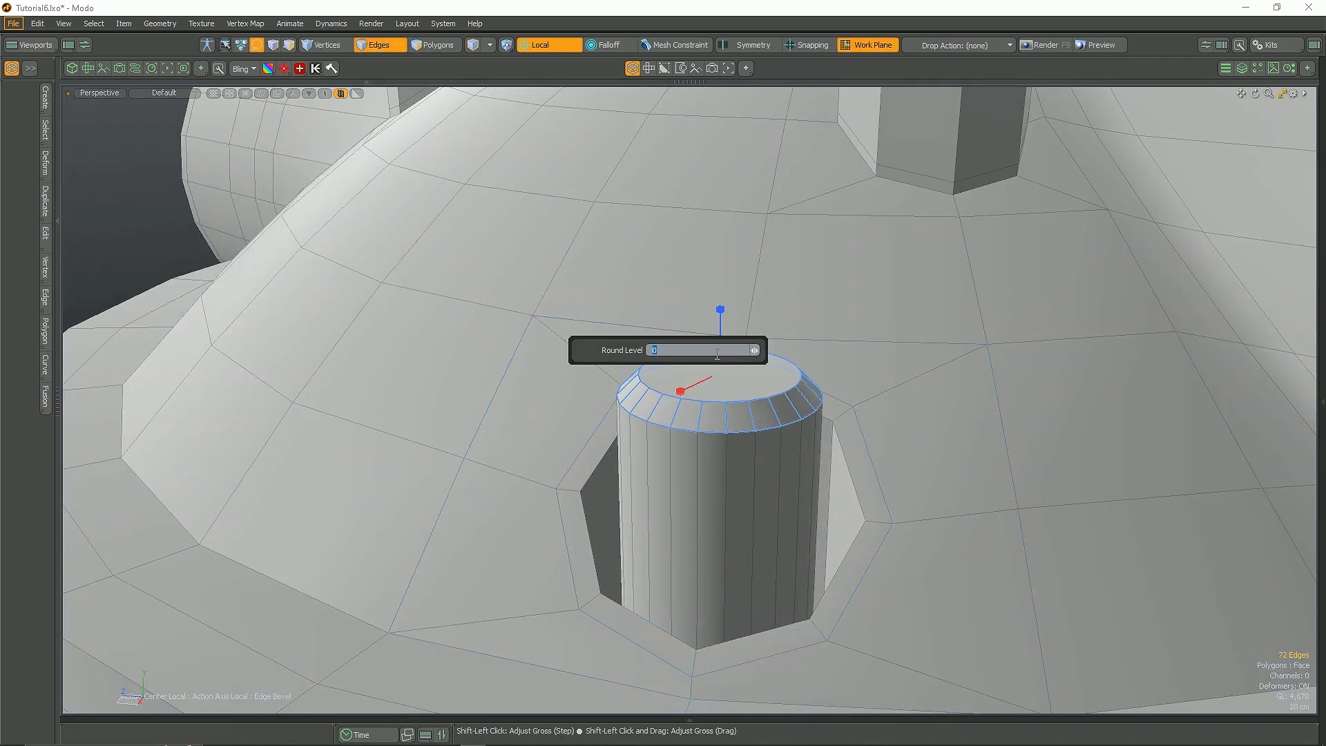
pyautogui.press('q')
# Step: Select the recess's rim and wall polygons and scale them in the top view to an even octagon around the cylinder
pyautogui.keyDown('alt'); pyautogui.moveTo(746, 469); pyautogui.dragTo(786, 475); pyautogui.keyUp('alt')
pyautogui.scroll(-6, 769, 458)
pyautogui.scroll(6, 832, 416)
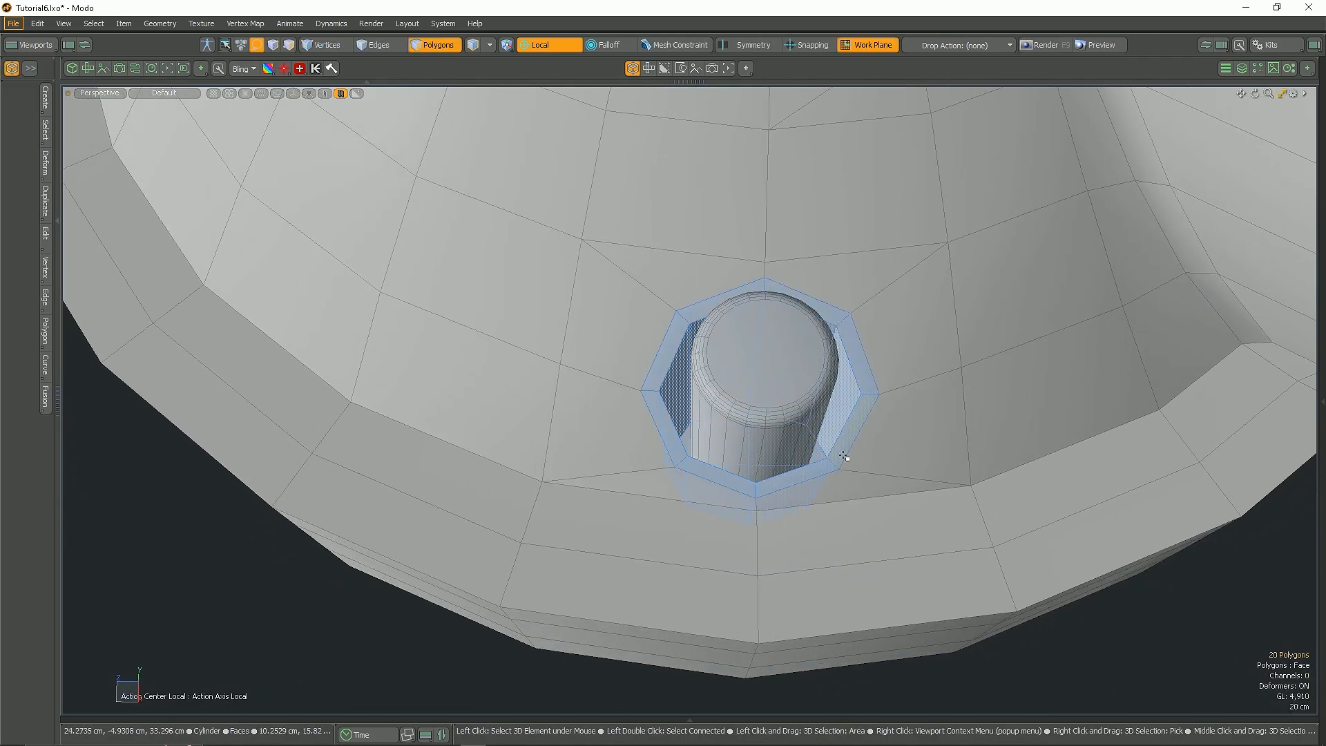
pyautogui.press('KP_7')
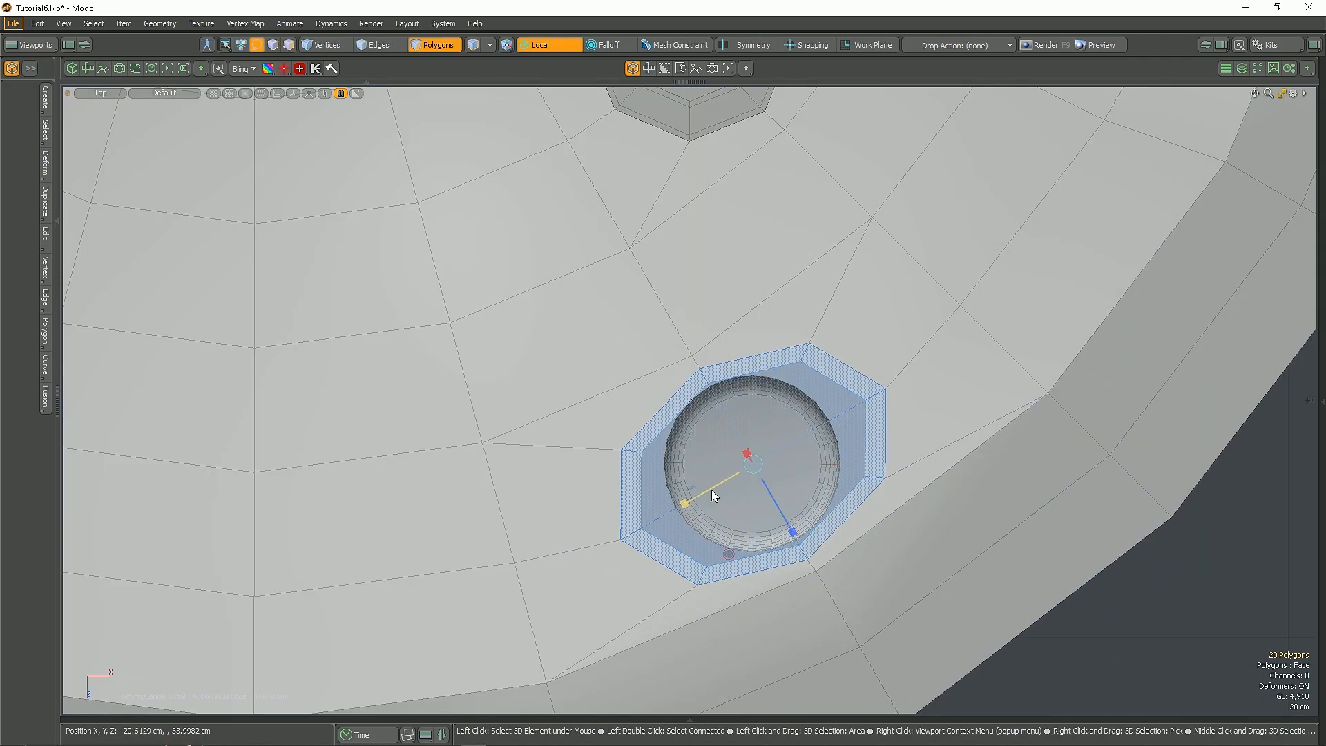
pyautogui.moveTo(684, 504); pyautogui.dragTo(698, 496)
pyautogui.press('q')
pyautogui.press('KP_Decimal')
# Step: Select every second vertical edge around the cylinder's side and remove these edges
pyautogui.keyDown('alt'); pyautogui.moveTo(811, 426); pyautogui.dragTo(731, 393); pyautogui.keyUp('alt')
pyautogui.press('2')
pyautogui.click(737, 373)
pyautogui.press('l')
pyautogui.press('BackSpace')
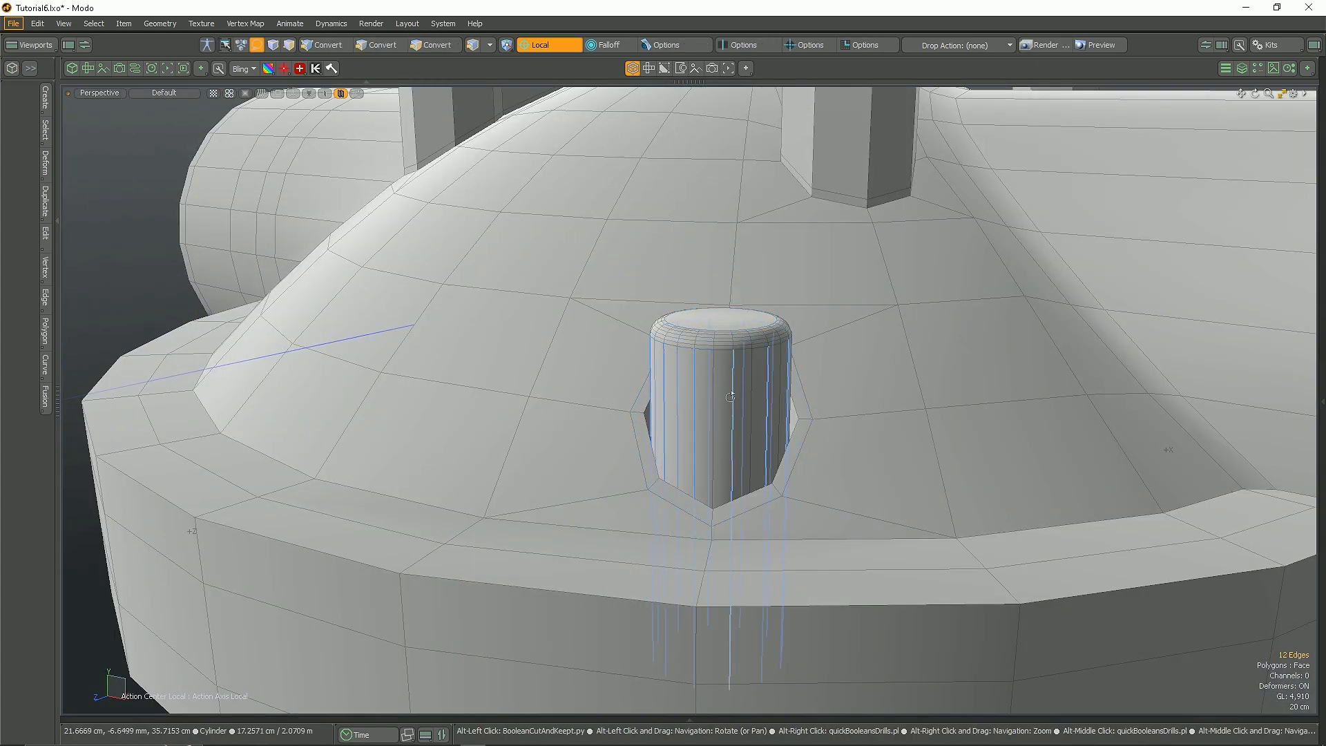
# Step: Switch to the camera view and check a preview render of the unsmoothed part
pyautogui.keyDown('alt'); pyautogui.moveTo(749, 423); pyautogui.dragTo(694, 444); pyautogui.keyUp('alt')
pyautogui.press('KP_Divide')
pyautogui.click(1100, 49)
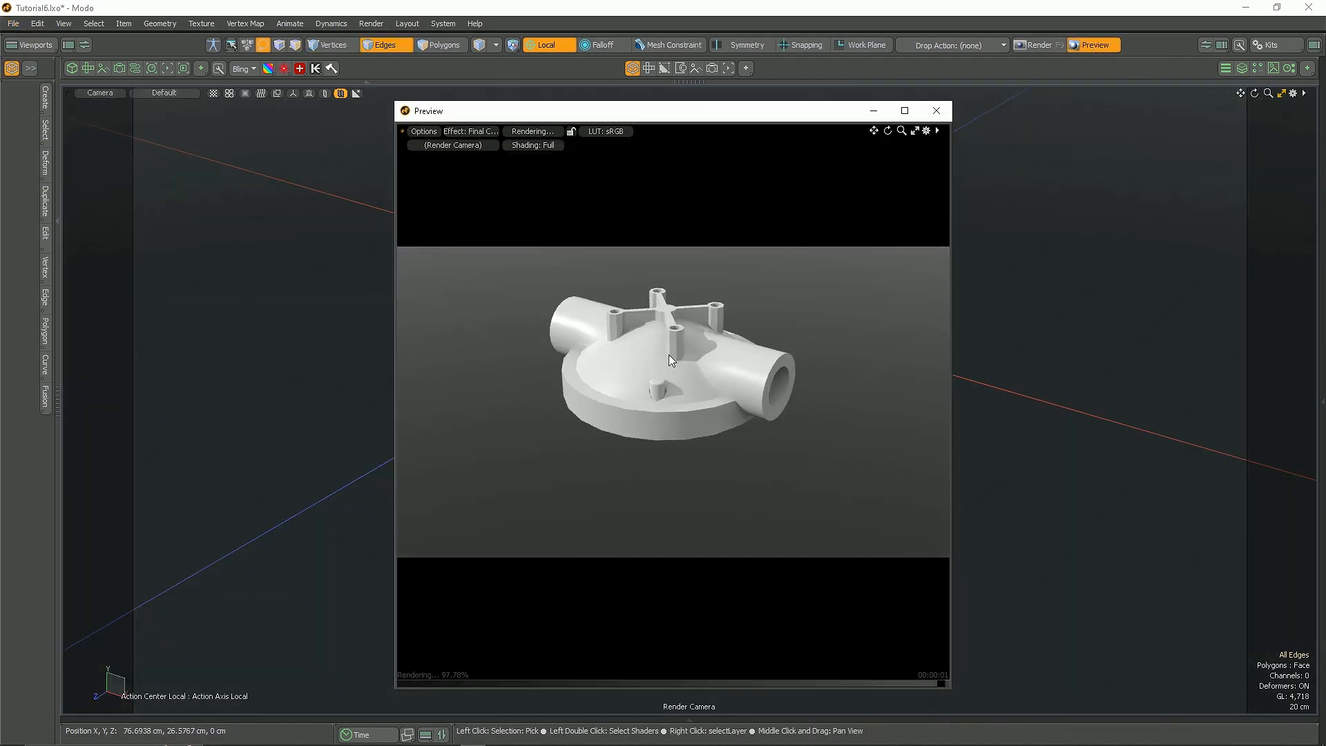
pyautogui.click(937, 111)
# Step: Turn on subdivision smoothing and check another preview render of the part from a closer angle
pyautogui.press('5')
pyautogui.press('Tab')
pyautogui.click(1107, 48)
pyautogui.scroll(3, 691, 397)
pyautogui.keyDown('alt'); pyautogui.moveTo(663, 395); pyautogui.dragTo(706, 427); pyautogui.keyUp('alt')
pyautogui.click(937, 110)
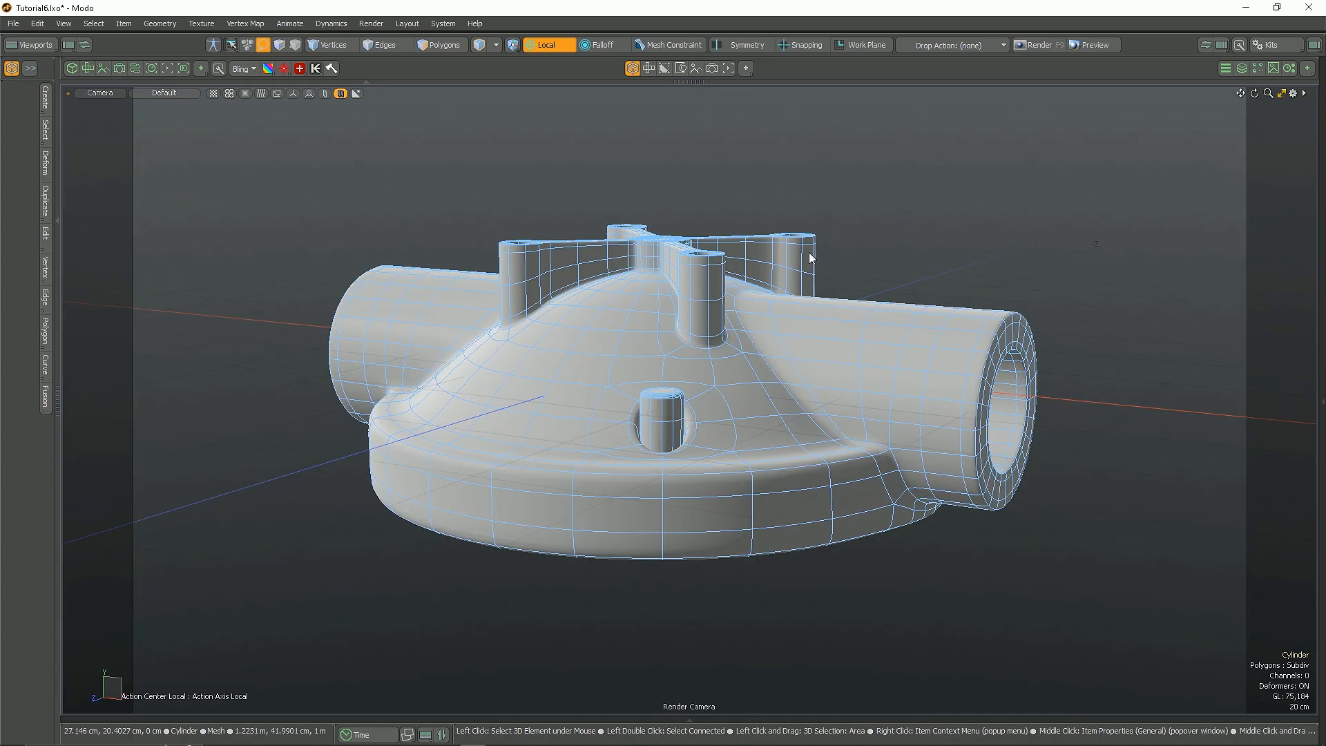
# Step: Turn off subdivision smoothing in the perspective view and adjust the open edge loop around the base's lower rim with the Transform tool
pyautogui.press('KP_Decimal')
pyautogui.press('a')
pyautogui.press('Tab')
pyautogui.keyDown('alt'); pyautogui.moveTo(717, 503); pyautogui.dragTo(829, 379); pyautogui.keyUp('alt')
pyautogui.press('3')
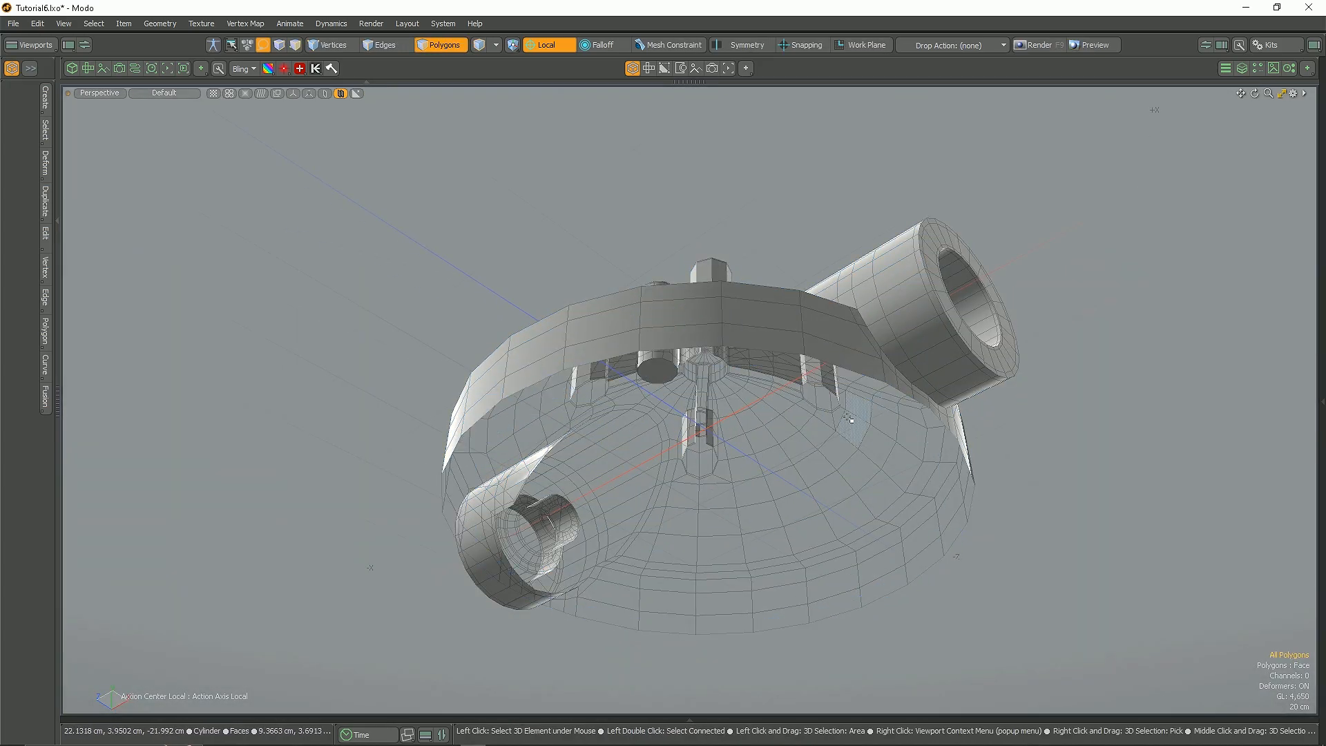
pyautogui.press('2')
pyautogui.keyDown('alt'); pyautogui.moveTo(881, 414); pyautogui.dragTo(693, 458); pyautogui.keyUp('alt')
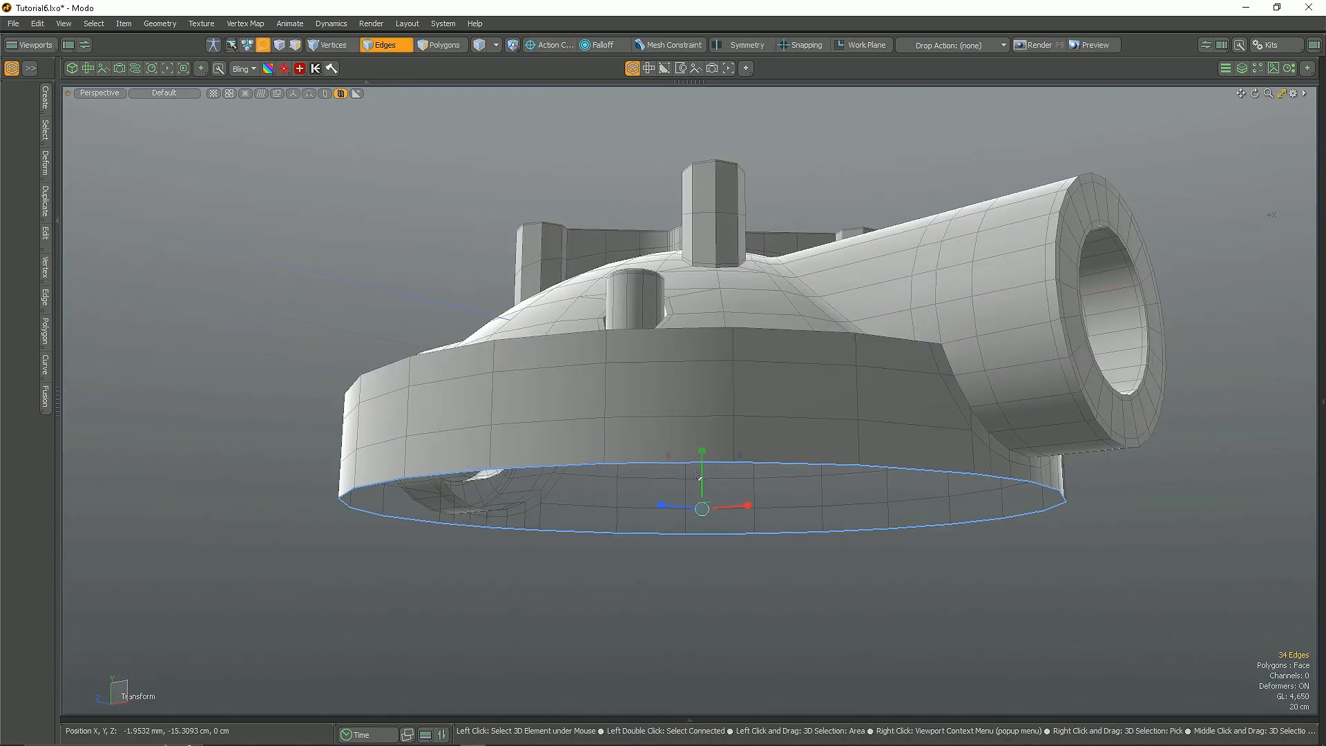
pyautogui.scroll(-3, 787, 418)
pyautogui.keyDown('alt'); pyautogui.moveTo(787, 418); pyautogui.dragTo(819, 498); pyautogui.keyUp('alt')
pyautogui.press('Escape')
pyautogui.press('Escape')
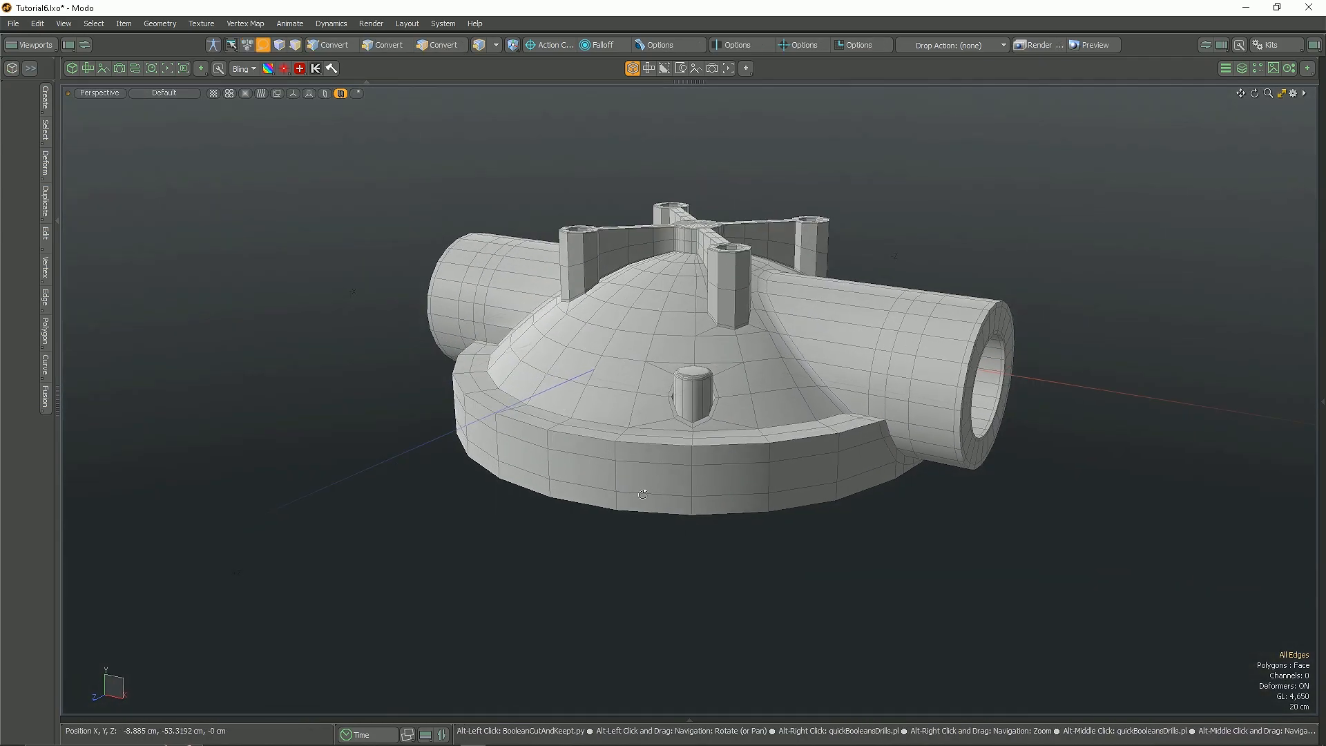
# Step: Add a supporting edge loop around the base's lower rim and check it with subdivision smoothing on
pyautogui.keyDown('alt'); pyautogui.moveTo(670, 393); pyautogui.dragTo(652, 281); pyautogui.keyUp('alt')
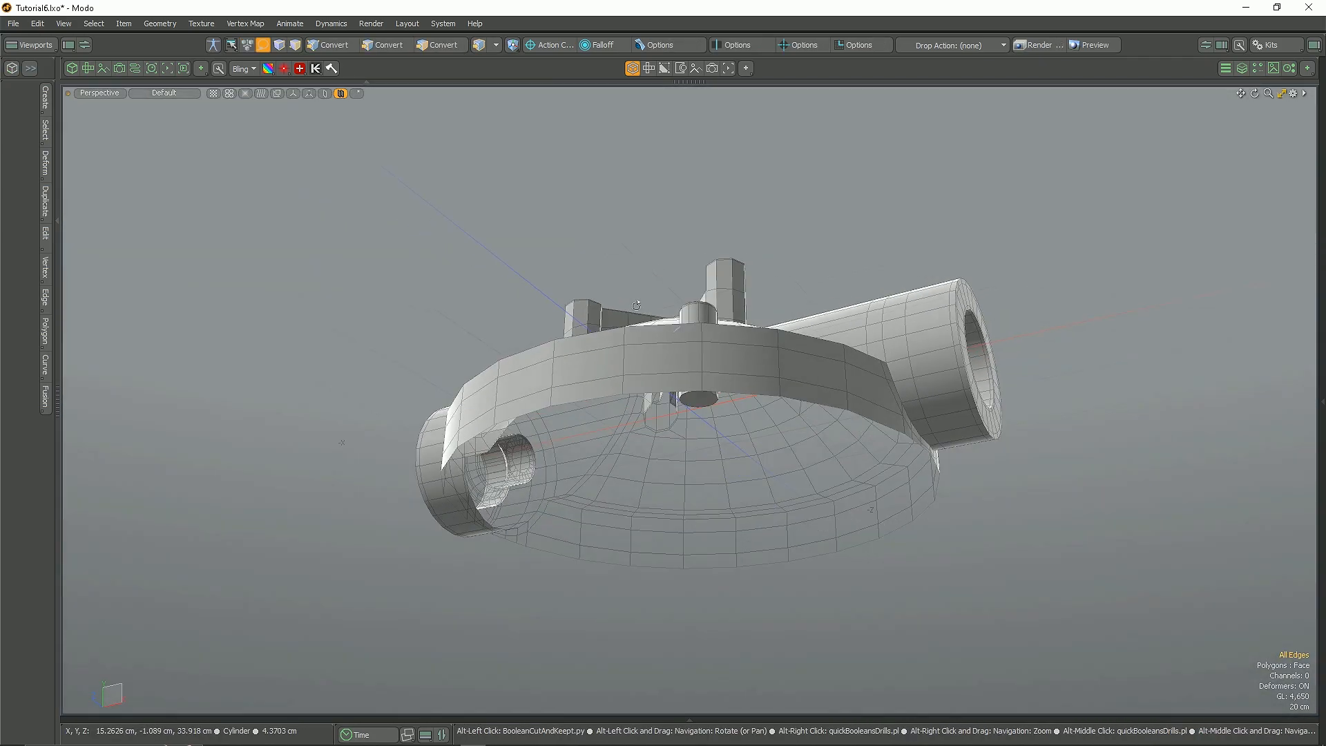
pyautogui.scroll(2, 636, 392)
pyautogui.keyDown('shift'); pyautogui.moveTo(709, 530); pyautogui.dragTo(671, 531); pyautogui.keyUp('shift')
pyautogui.moveTo(815, 428)
pyautogui.keyDown('alt'); pyautogui.mouseDown()
pyautogui.moveTo(827, 521)
pyautogui.moveTo(808, 411)
pyautogui.mouseUp(); pyautogui.keyUp('alt')
pyautogui.press('space')
pyautogui.click(770, 407)
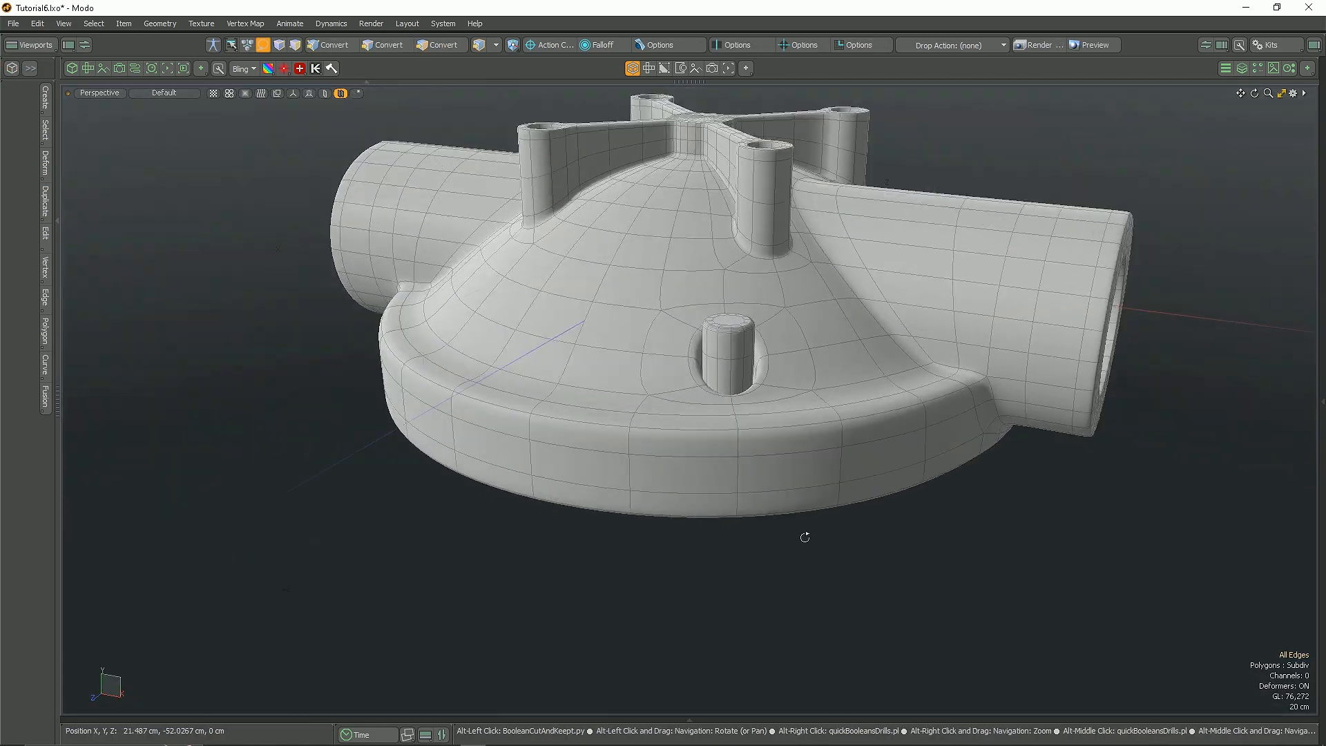
# Step: Select the round end face inside the pipe bore and, in the top view, the pipe and dome polygons around the centre line
pyautogui.keyDown('alt'); pyautogui.moveTo(878, 437); pyautogui.dragTo(635, 394); pyautogui.keyUp('alt')
pyautogui.scroll(8, 893, 379)
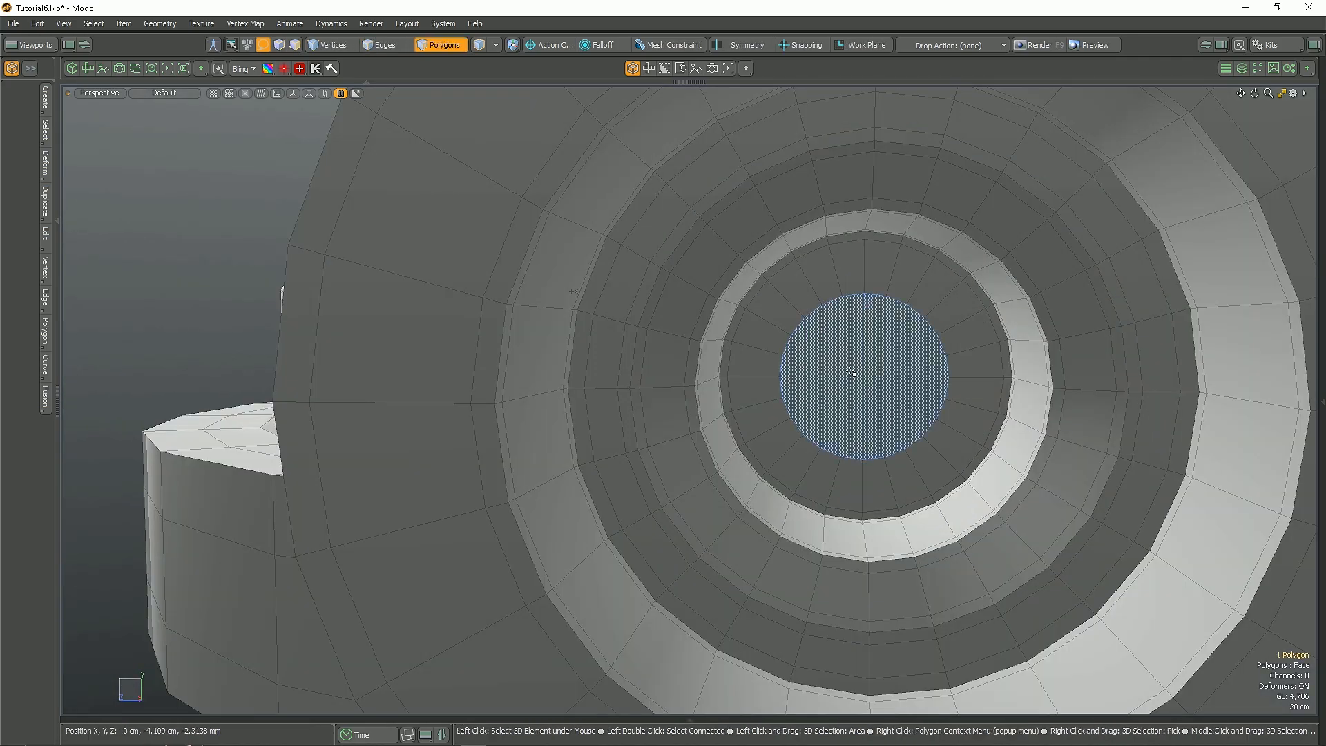
pyautogui.hotkey('shift', 'a')
pyautogui.press('a')
pyautogui.keyDown('alt'); pyautogui.moveTo(730, 362); pyautogui.dragTo(822, 393); pyautogui.keyUp('alt')
pyautogui.hotkey('ctrl', 'space')
pyautogui.click(823, 341)
pyautogui.moveTo(778, 434); pyautogui.dragTo(760, 401)
pyautogui.scroll(3, 752, 391)
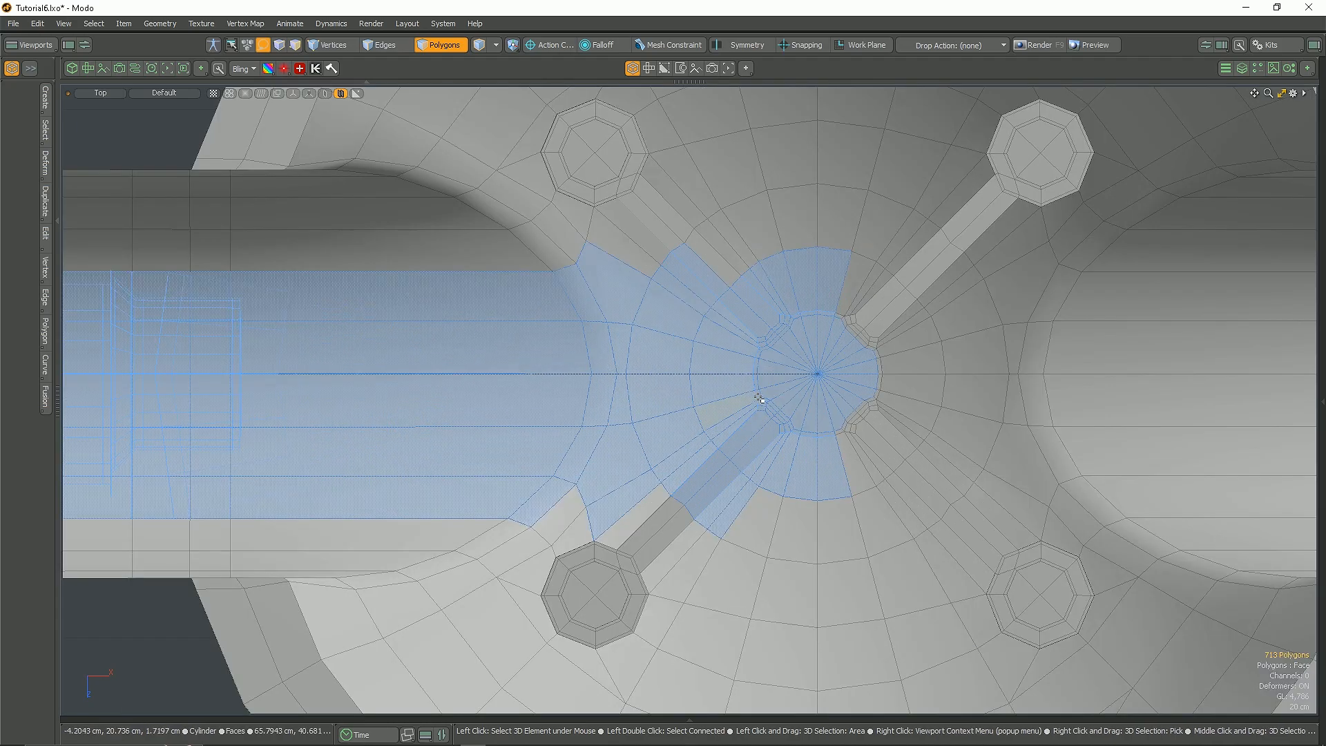
# Step: Convert the selection to vertices, keep only those along the horizontal centre line and adjust them with the Move tool
pyautogui.press('1')
pyautogui.scroll(3, 724, 375)
pyautogui.scroll(-3, 723, 375)
pyautogui.keyDown('ctrl'); pyautogui.moveTo(256, 211); pyautogui.dragTo(962, 350); pyautogui.keyUp('ctrl')
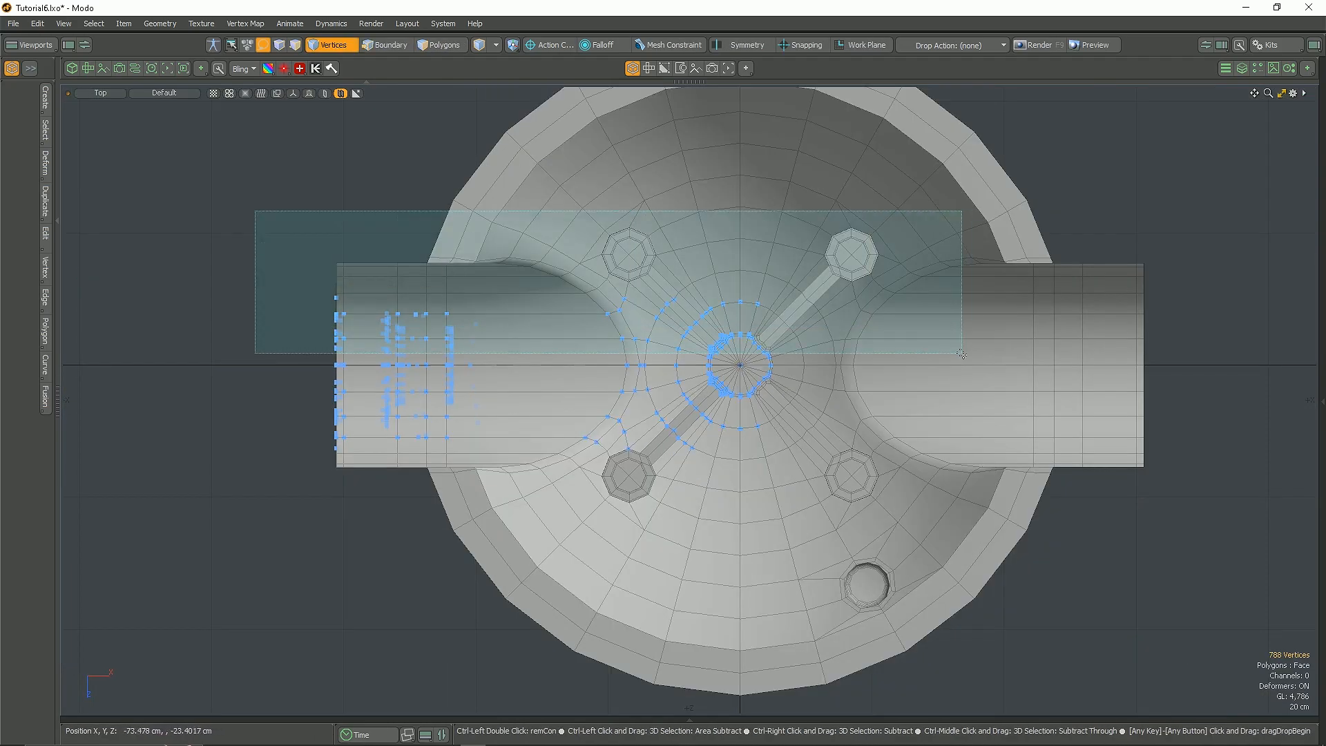
pyautogui.press('w')
pyautogui.scroll(3, 688, 364)
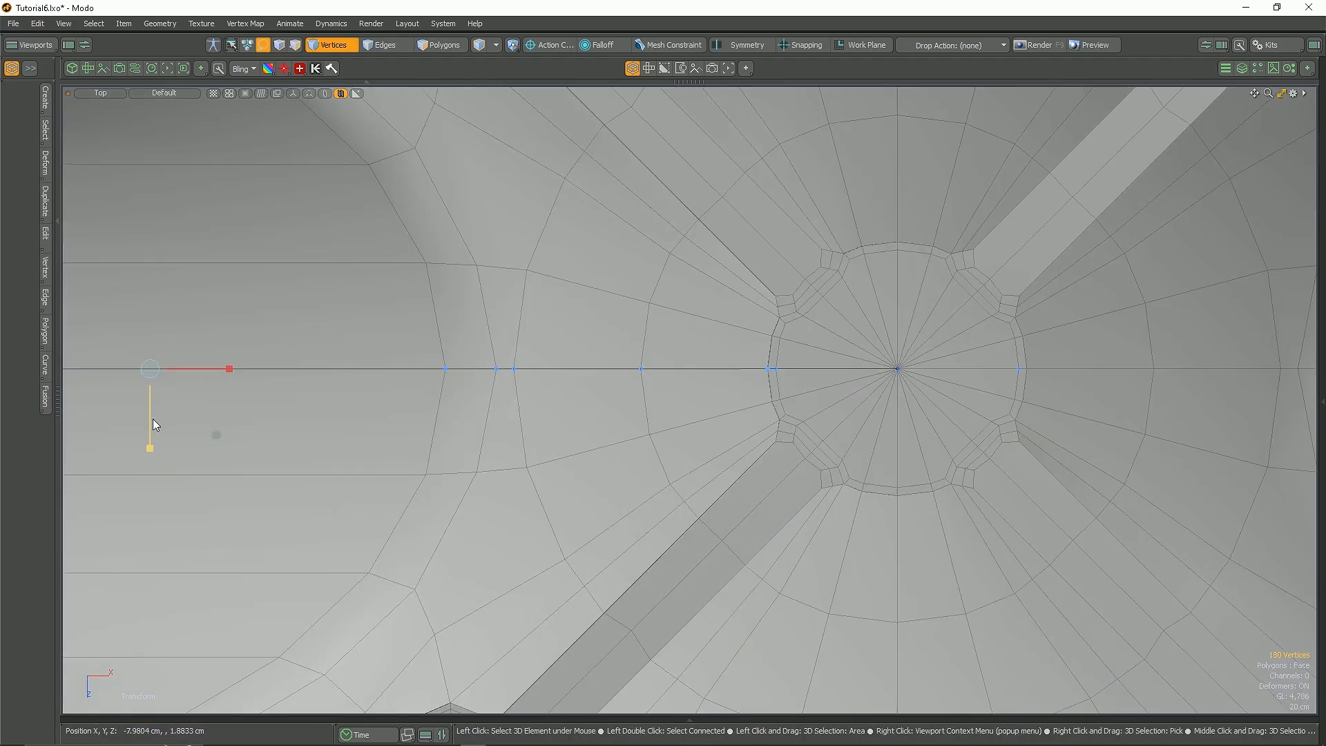
pyautogui.scroll(-2, 754, 438)
pyautogui.click(767, 510)
pyautogui.scroll(-3, 765, 445)
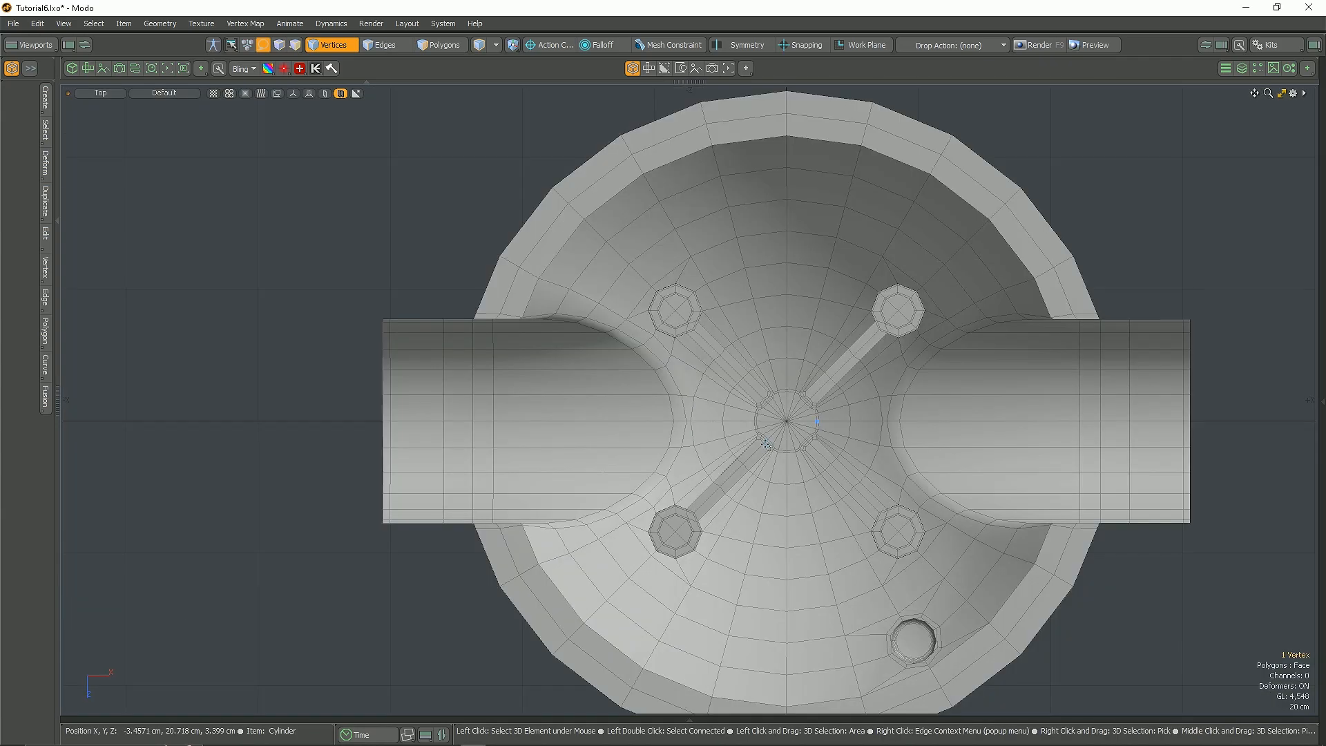
# Step: Examine the arms, central boss and pipe opening in perspective, comparing the smoothed and unsmoothed mesh
pyautogui.scroll(4, 767, 441)
pyautogui.press('2')
pyautogui.press('KP_Decimal')
pyautogui.keyDown('alt'); pyautogui.moveTo(785, 406); pyautogui.dragTo(539, 387); pyautogui.keyUp('alt')
pyautogui.scroll(-3, 539, 386)
pyautogui.scroll(4, 538, 387)
pyautogui.press('Tab')
pyautogui.keyDown('alt'); pyautogui.moveTo(290, 304); pyautogui.dragTo(696, 491); pyautogui.keyUp('alt')
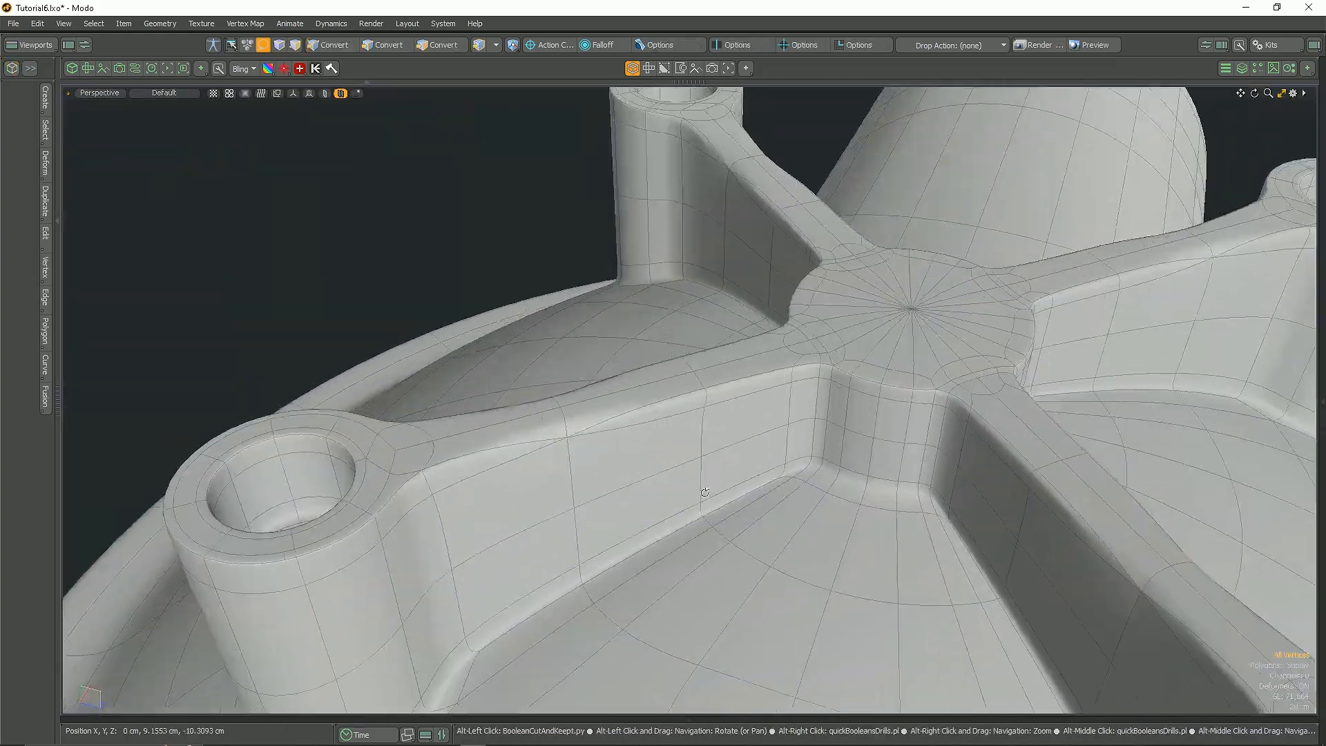
pyautogui.press('Tab')
pyautogui.scroll(2, 744, 425)
pyautogui.press('Tab')
pyautogui.keyDown('alt'); pyautogui.moveTo(711, 403); pyautogui.dragTo(145, 304); pyautogui.keyUp('alt')
pyautogui.scroll(-5, 414, 442)
pyautogui.scroll(8, 906, 442)
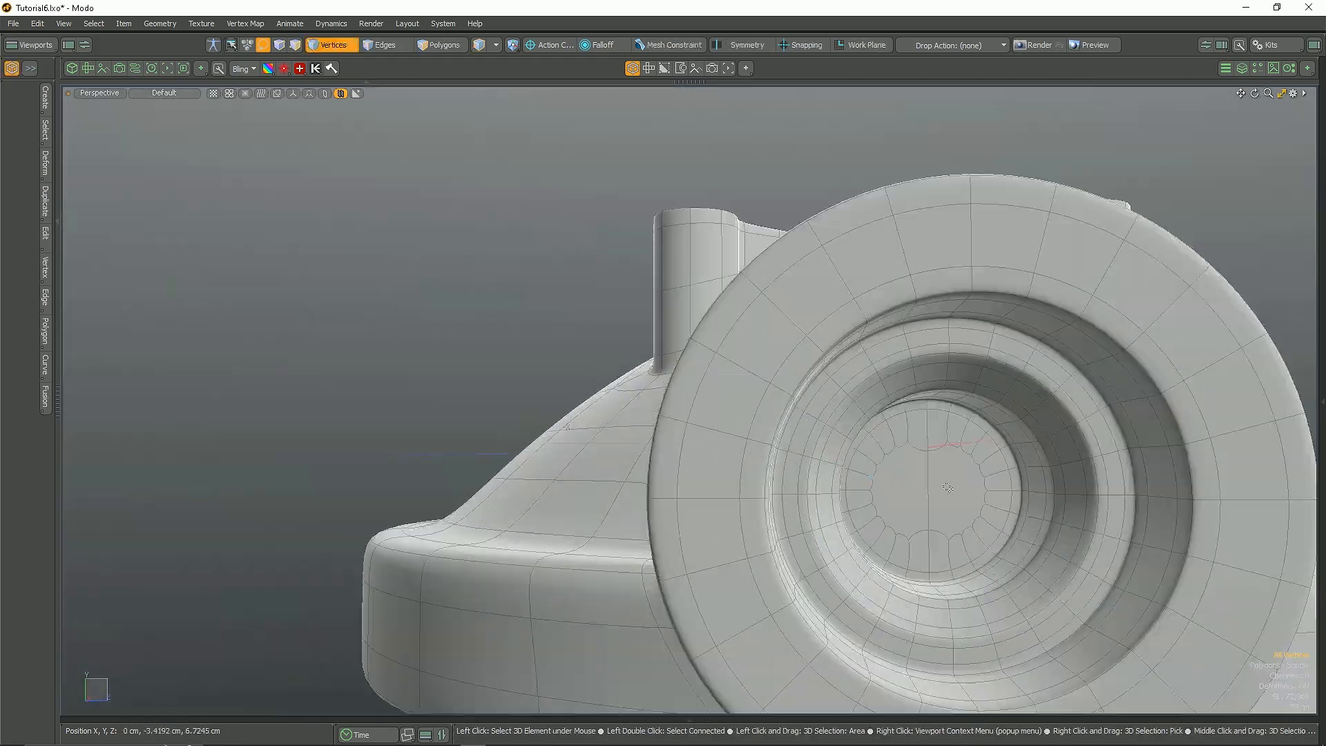
# Step: Turn off smoothing and bridge the round end faces inside the two pipes into a through passage
pyautogui.press('Tab')
pyautogui.scroll(-8, 795, 482)
pyautogui.keyDown('alt'); pyautogui.moveTo(794, 482); pyautogui.dragTo(1258, 442); pyautogui.keyUp('alt')
pyautogui.scroll(8, 761, 437)
pyautogui.scroll(-6, 761, 438)
pyautogui.moveTo(761, 438)
pyautogui.keyDown('alt'); pyautogui.mouseDown()
pyautogui.moveTo(608, 444)
pyautogui.moveTo(752, 437)
pyautogui.mouseUp(); pyautogui.keyUp('alt')
pyautogui.press('2')
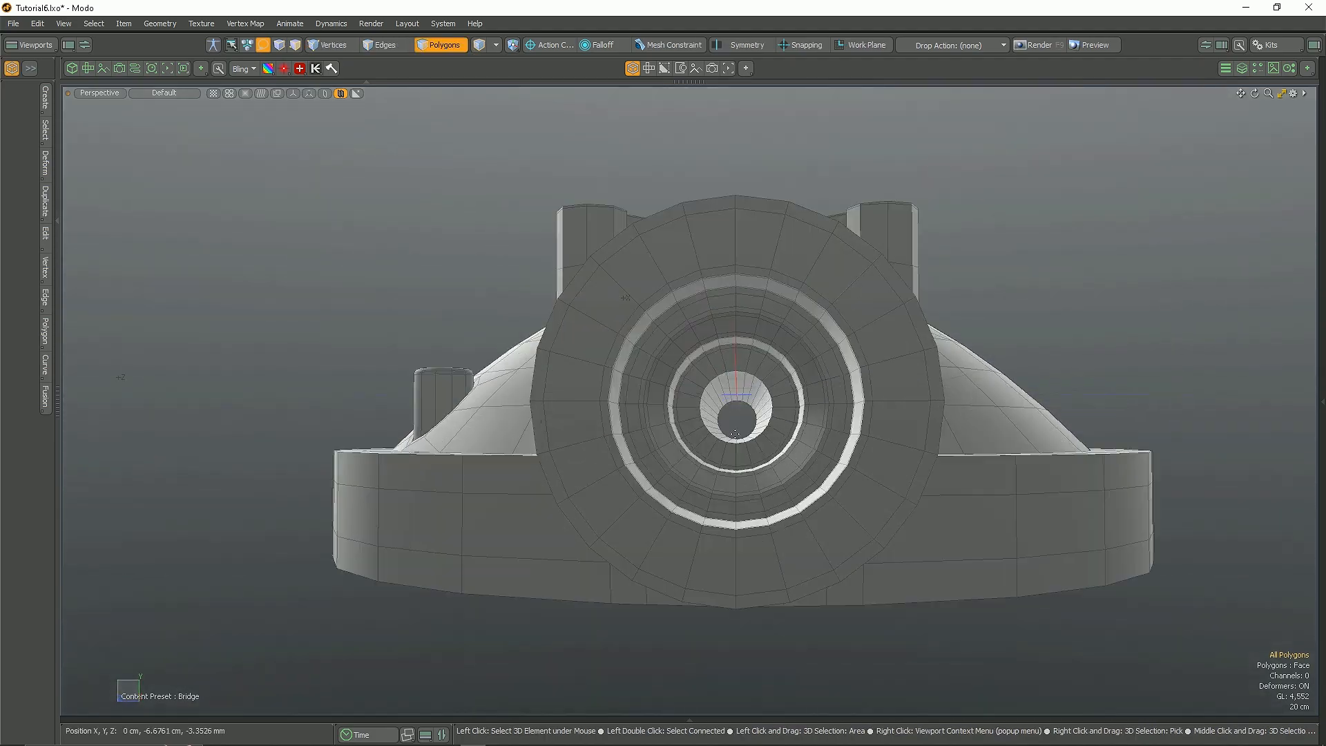
# Step: Bevel the edges of the bridged passage with a round level of 0 and check the bore with smoothing on
pyautogui.scroll(5, 756, 407)
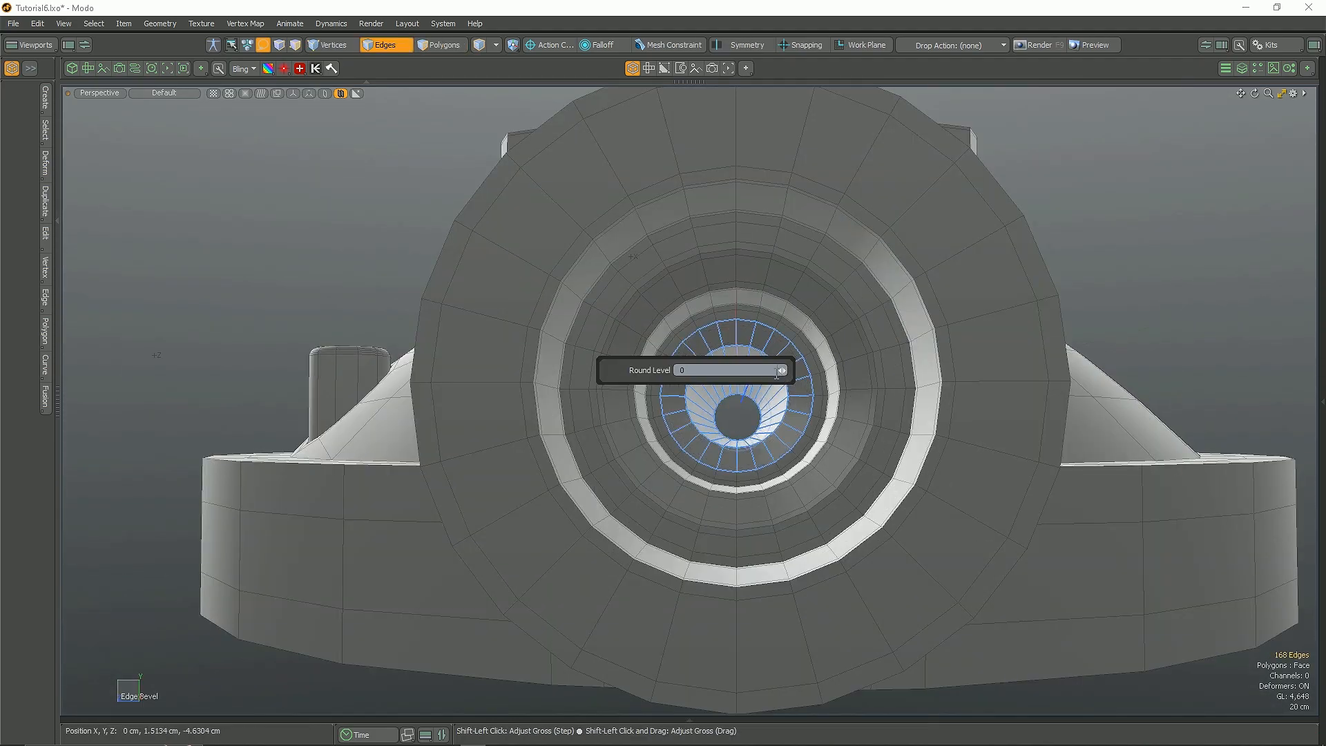
pyautogui.press('Escape')
pyautogui.keyDown('alt'); pyautogui.moveTo(838, 397); pyautogui.dragTo(882, 434); pyautogui.keyUp('alt')
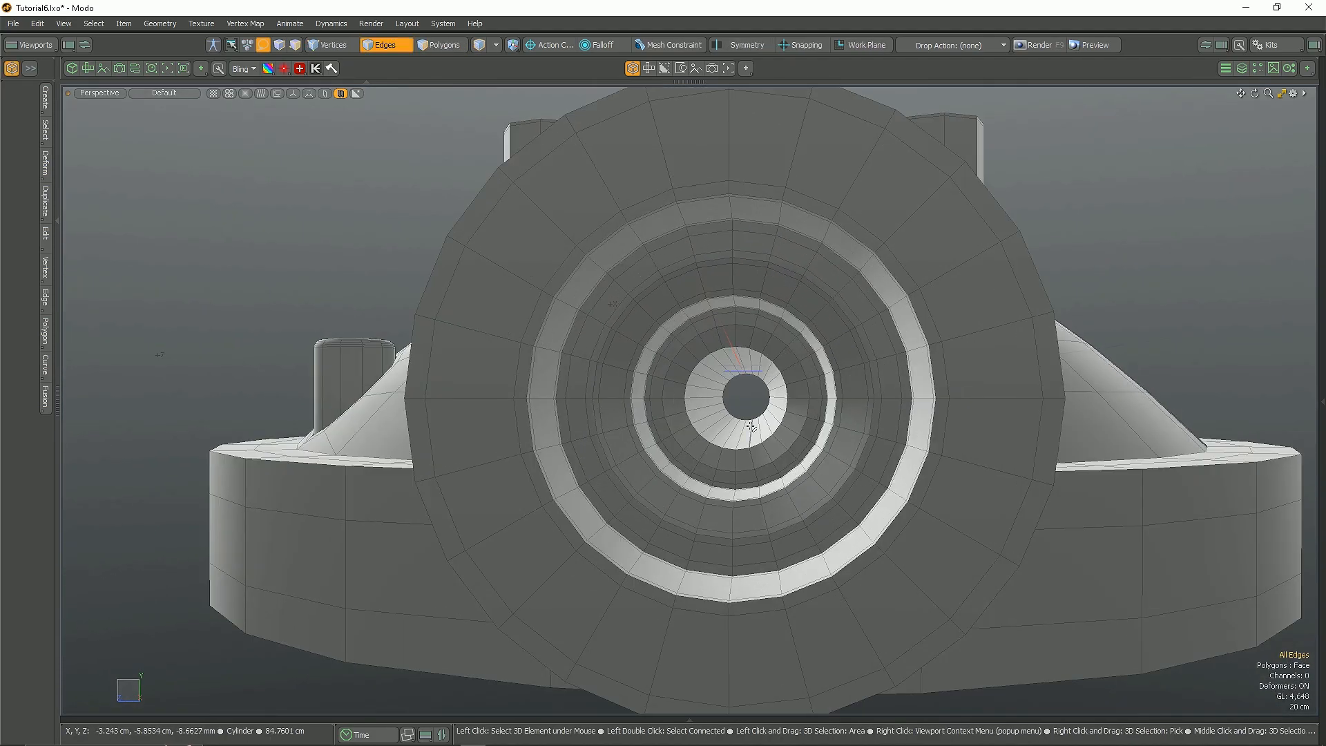
pyautogui.press('Tab')
pyautogui.scroll(5, 755, 427)
# Step: Close the base's open underside with an inset flat face and select that face together with the passage polygons
pyautogui.click(712, 400)
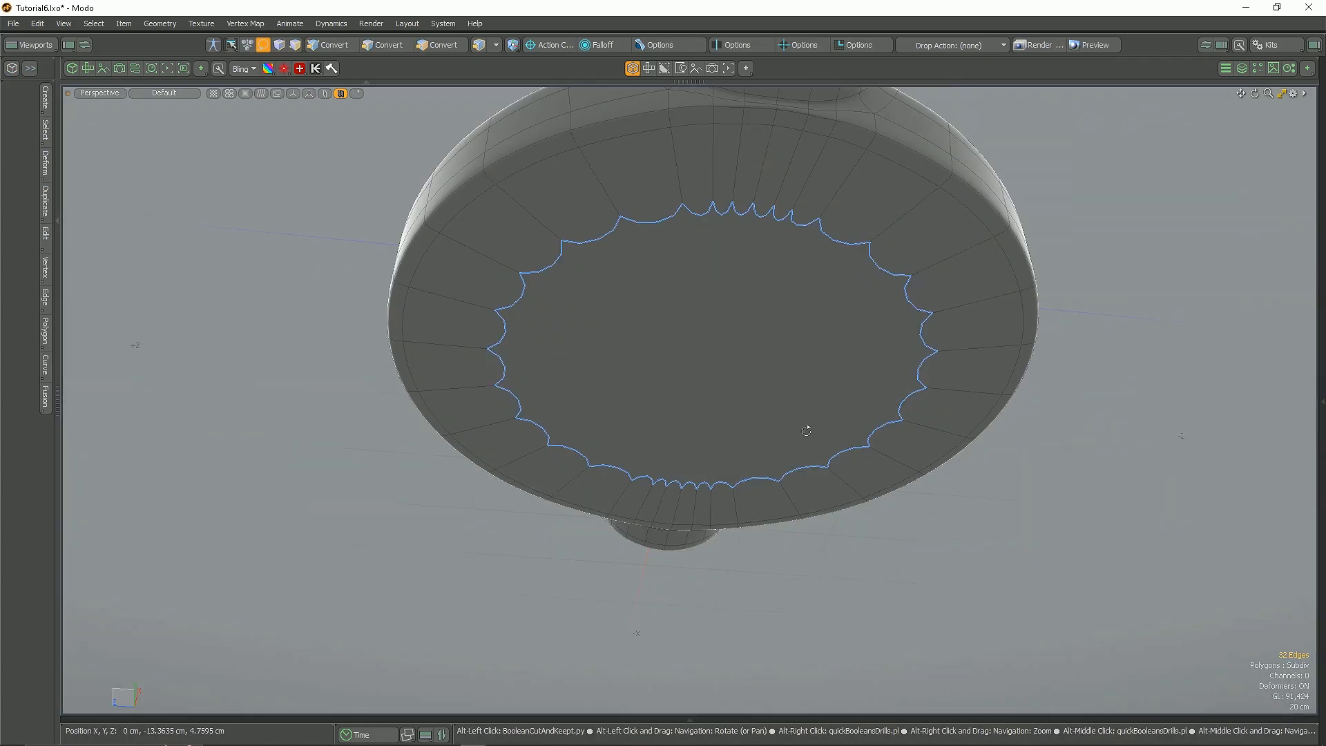
pyautogui.press('3')
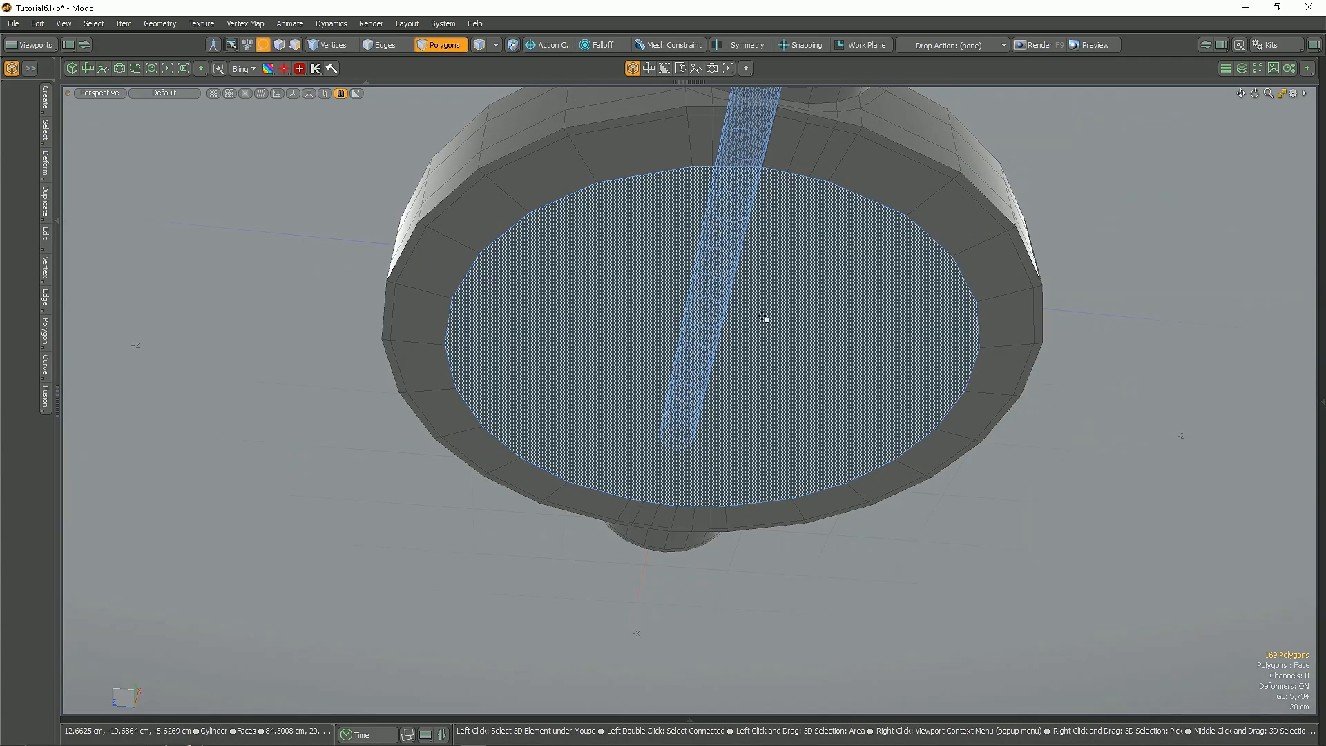
pyautogui.press('1')
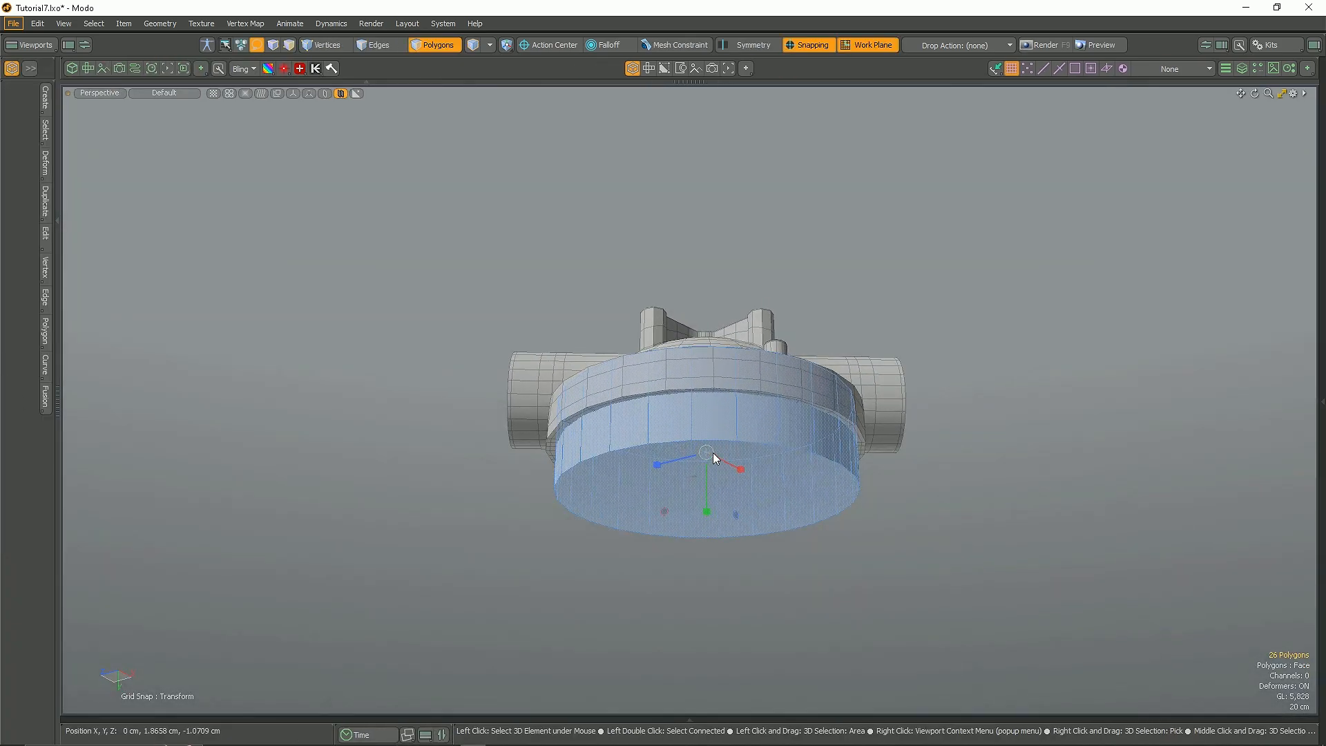
# Step: Move the cylinder vertically beneath the base with grid snapping and position an edge loop around its side
pyautogui.press('w')
pyautogui.press('x')
pyautogui.moveTo(706, 511); pyautogui.dragTo(726, 480)
pyautogui.scroll(3, 737, 531)
pyautogui.press('q')
pyautogui.press('2')
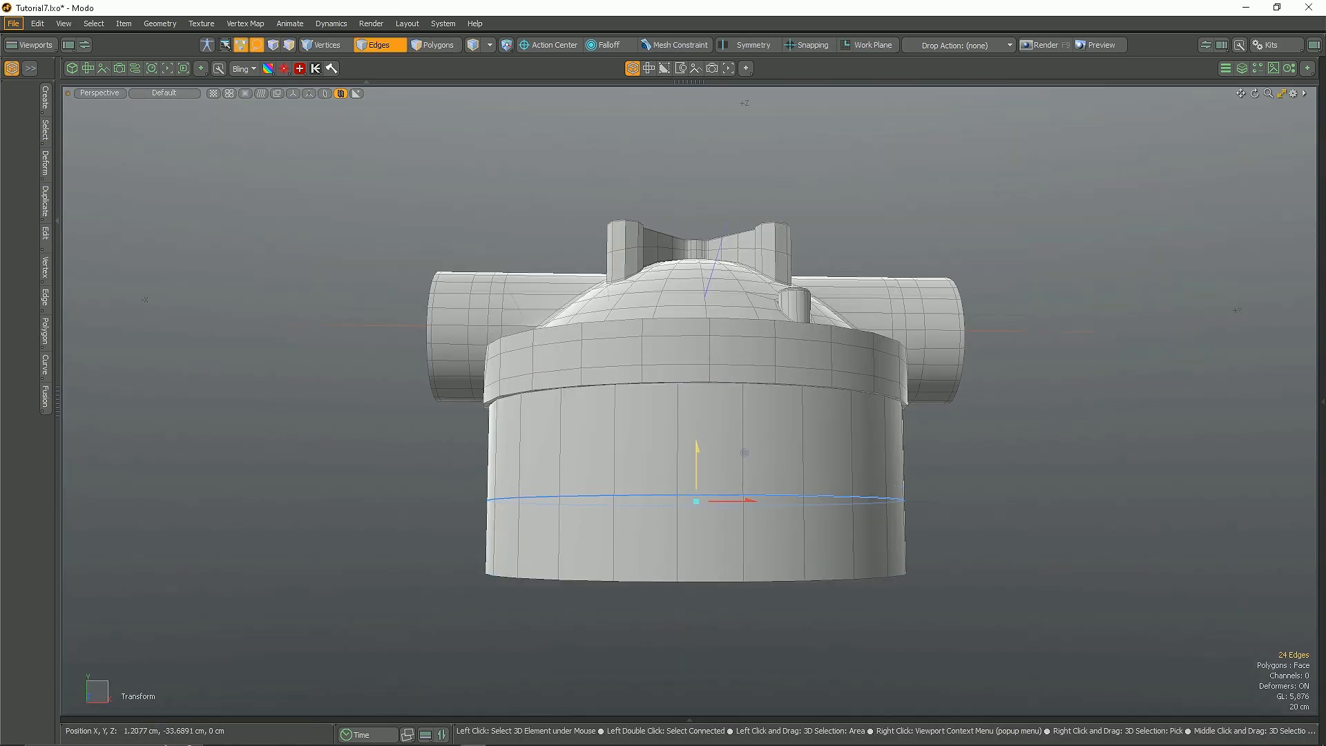
pyautogui.press('q')
# Step: Subdivide the cylinder's side with evenly spaced vertical loop slices all the way around
pyautogui.keyDown('alt'); pyautogui.moveTo(699, 418); pyautogui.dragTo(743, 484); pyautogui.keyUp('alt')
pyautogui.doubleClick(704, 508)
pyautogui.hotkey('alt', 'c')
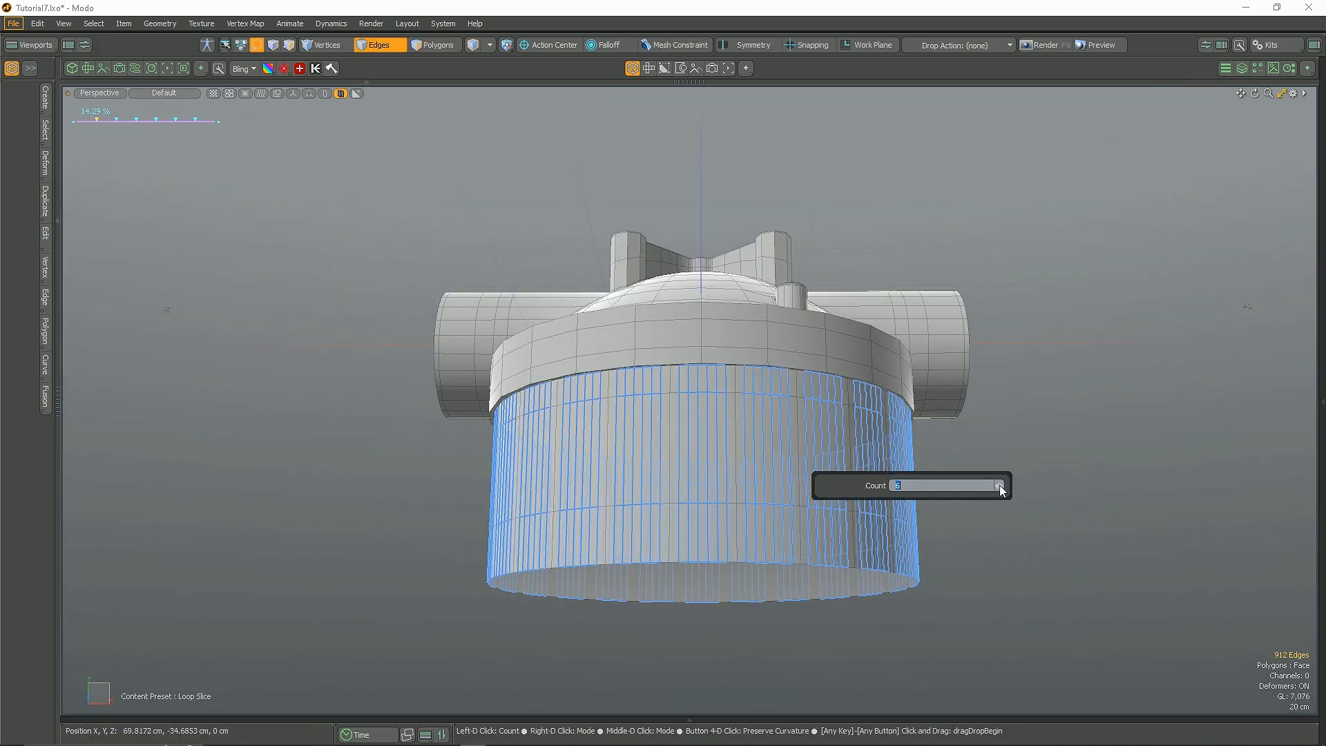
pyautogui.moveTo(1000, 485); pyautogui.dragTo(987, 486)
pyautogui.press('q')
# Step: Select the cylinder's bottom face and scale it down to taper the cylinder's lower end
pyautogui.press('3')
pyautogui.keyDown('alt'); pyautogui.moveTo(719, 470); pyautogui.dragTo(723, 534); pyautogui.keyUp('alt')
pyautogui.doubleClick(723, 534)
pyautogui.click(723, 534)
pyautogui.press('r')
pyautogui.moveTo(701, 607); pyautogui.dragTo(673, 608)
pyautogui.keyDown('alt'); pyautogui.moveTo(768, 642); pyautogui.dragTo(703, 496); pyautogui.keyUp('alt')
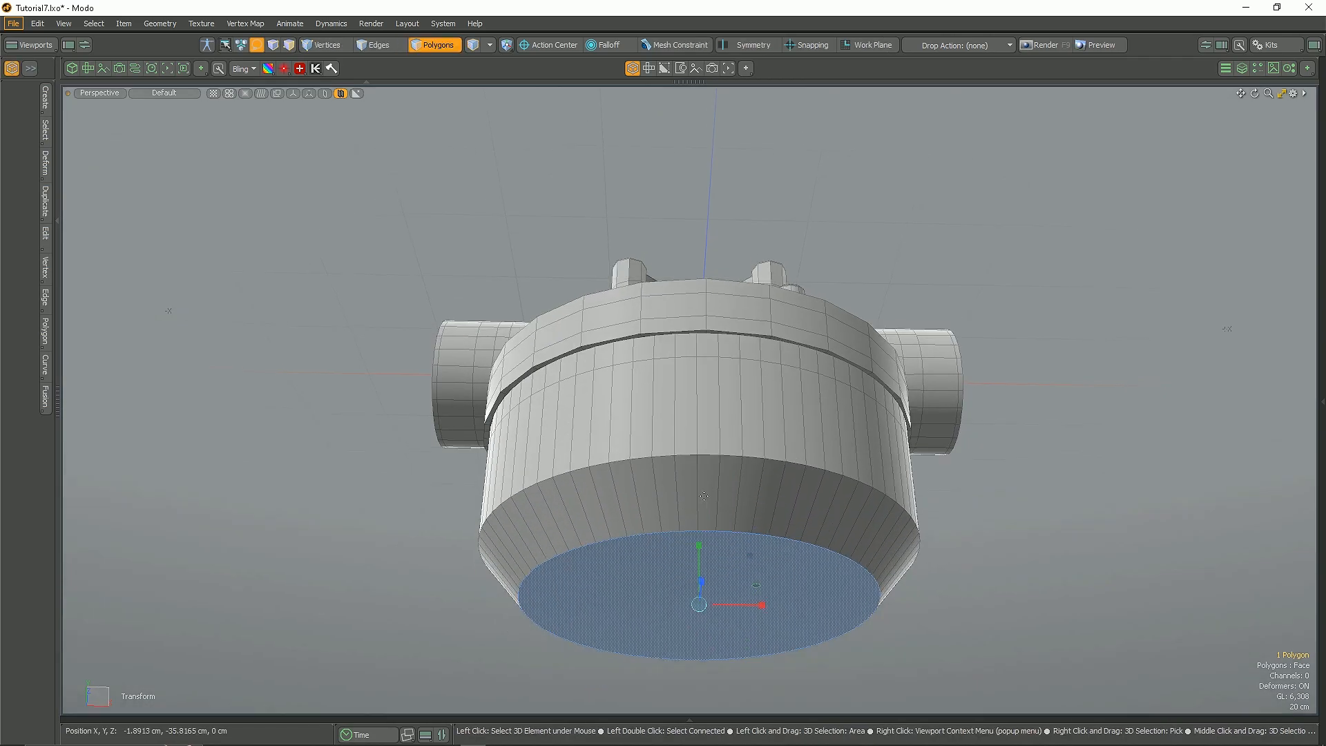
# Step: Select the cylinder's upper ring and spaced vertical strips on one quarter and extrude them outward as raised ribs
pyautogui.keyDown('alt'); pyautogui.moveTo(732, 347); pyautogui.dragTo(700, 412); pyautogui.keyUp('alt')
pyautogui.keyDown('alt'); pyautogui.keyDown('shift'); pyautogui.click(687, 385); pyautogui.keyUp('shift'); pyautogui.keyUp('alt')
pyautogui.keyDown('shift'); pyautogui.click(814, 354); pyautogui.keyUp('shift')
pyautogui.keyDown('alt'); pyautogui.moveTo(814, 350); pyautogui.dragTo(817, 336); pyautogui.keyUp('alt')
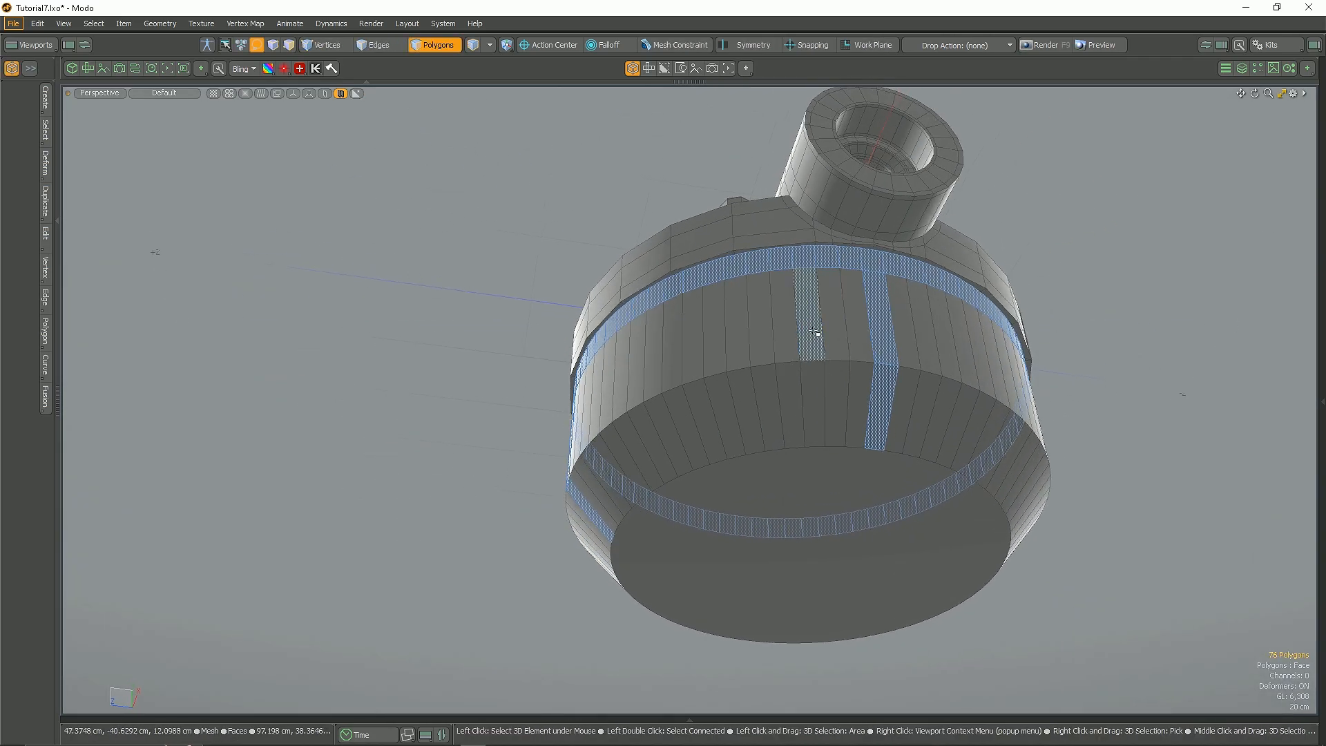
pyautogui.keyDown('shift'); pyautogui.moveTo(767, 400); pyautogui.dragTo(787, 404); pyautogui.keyUp('shift')
pyautogui.keyDown('alt'); pyautogui.moveTo(788, 405); pyautogui.dragTo(825, 381); pyautogui.keyUp('alt')
pyautogui.keyDown('alt'); pyautogui.moveTo(717, 450); pyautogui.dragTo(722, 476); pyautogui.keyUp('alt')
pyautogui.keyDown('alt'); pyautogui.moveTo(773, 416); pyautogui.dragTo(800, 498); pyautogui.keyUp('alt')
pyautogui.keyDown('alt'); pyautogui.moveTo(805, 518); pyautogui.dragTo(804, 458); pyautogui.keyUp('alt')
pyautogui.moveTo(677, 600); pyautogui.dragTo(774, 511)
pyautogui.scroll(-4, 698, 615)
pyautogui.scroll(3, 767, 449)
# Step: Delete the face that closes the bottom of the ribbed cylinder
pyautogui.press('2')
pyautogui.keyDown('alt'); pyautogui.moveTo(767, 435); pyautogui.dragTo(587, 345); pyautogui.keyUp('alt')
pyautogui.click(944, 360)
pyautogui.doubleClick(944, 360)
pyautogui.keyDown('alt'); pyautogui.moveTo(944, 360); pyautogui.dragTo(693, 503); pyautogui.keyUp('alt')
pyautogui.press('3')
pyautogui.click(722, 621)
pyautogui.press('Delete')
pyautogui.keyDown('alt'); pyautogui.moveTo(722, 621); pyautogui.dragTo(724, 431); pyautogui.keyUp('alt')
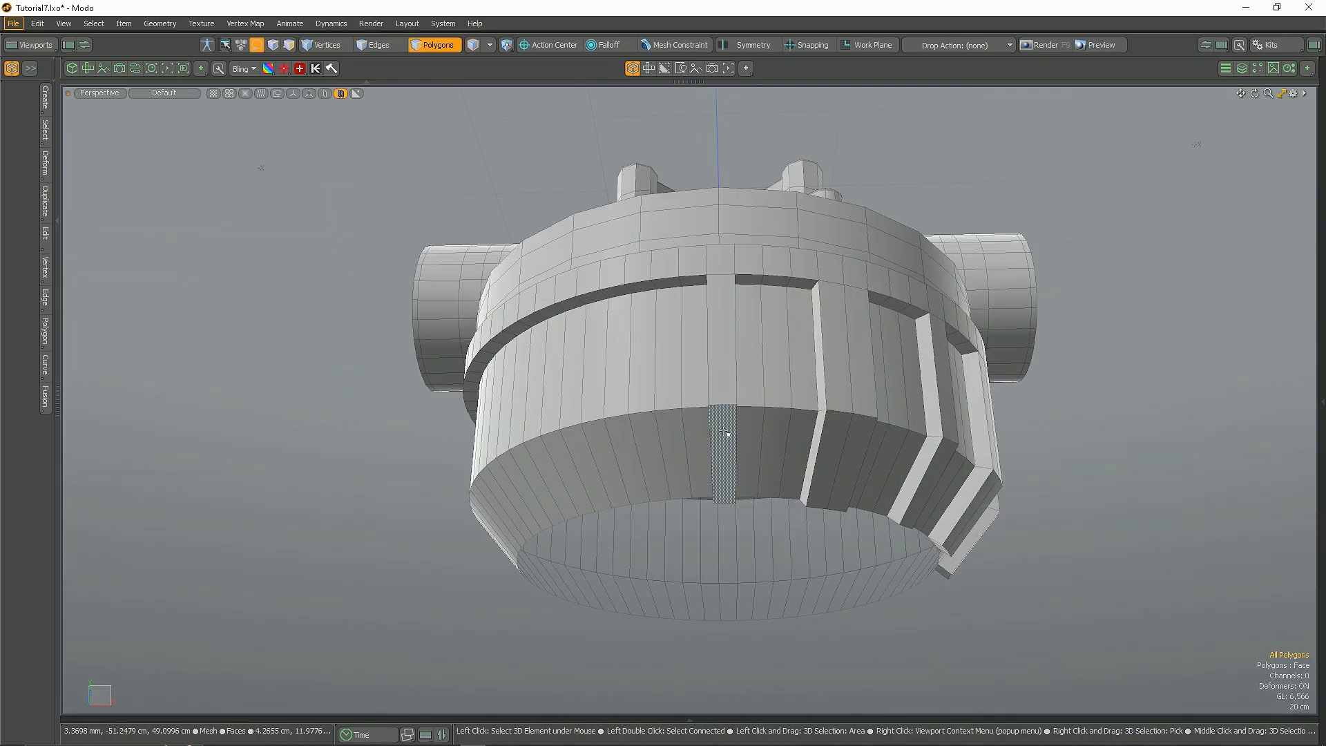
# Step: Loop-slice the front centre rib lengthwise at 50%
pyautogui.click(45, 233)
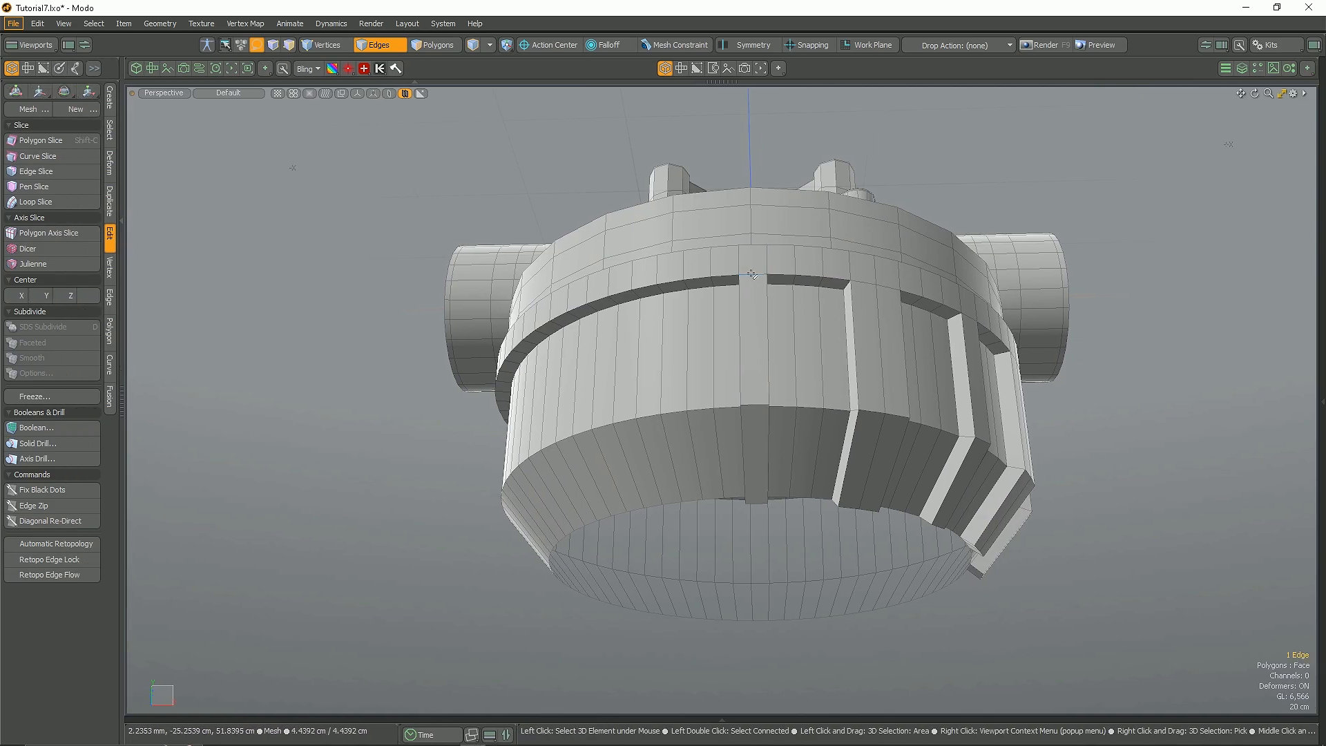
pyautogui.click(29, 596)
pyautogui.click(196, 549)
pyautogui.moveTo(228, 347); pyautogui.dragTo(249, 230)
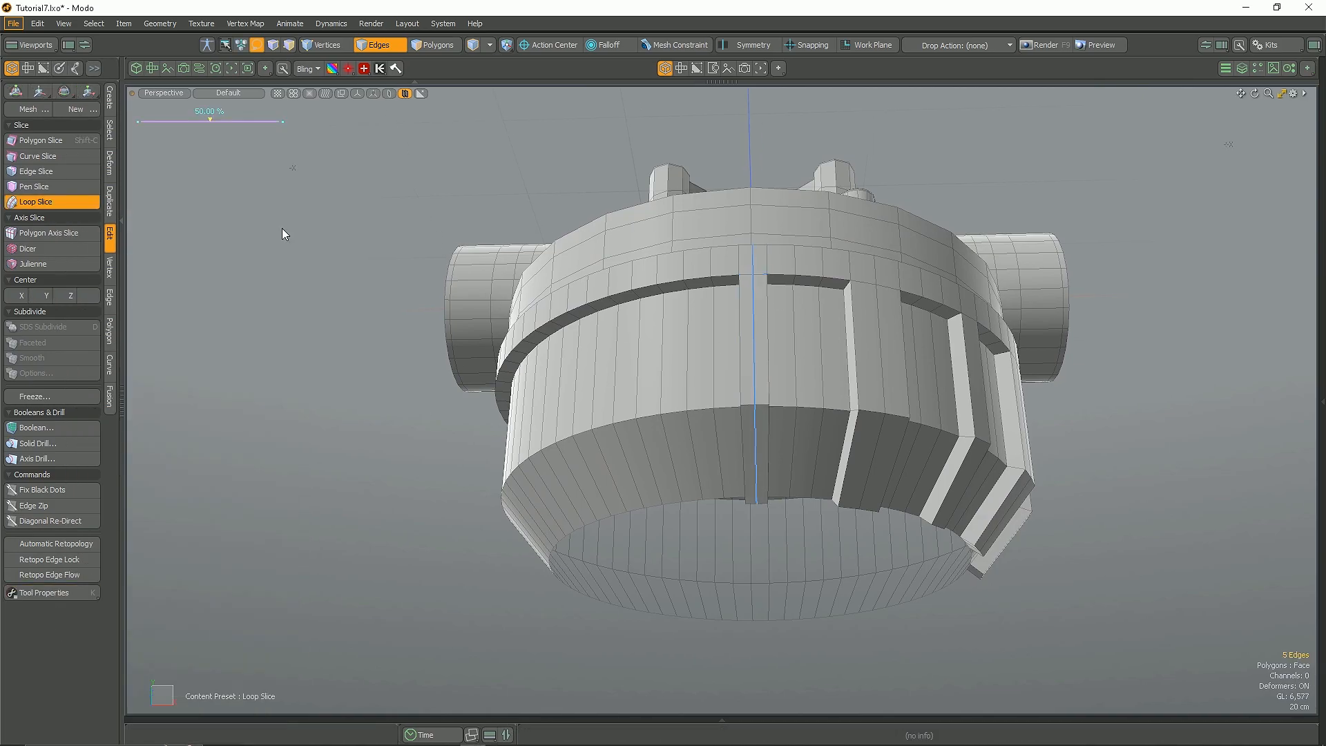
pyautogui.click(282, 229)
pyautogui.click(122, 221)
# Step: Loop-slice the rib a quarter turn away from the front rib lengthwise through its middle
pyautogui.keyDown('alt'); pyautogui.moveTo(836, 487); pyautogui.dragTo(546, 443); pyautogui.keyUp('alt')
pyautogui.press('space')
pyautogui.click(1064, 181)
pyautogui.click(4, 401)
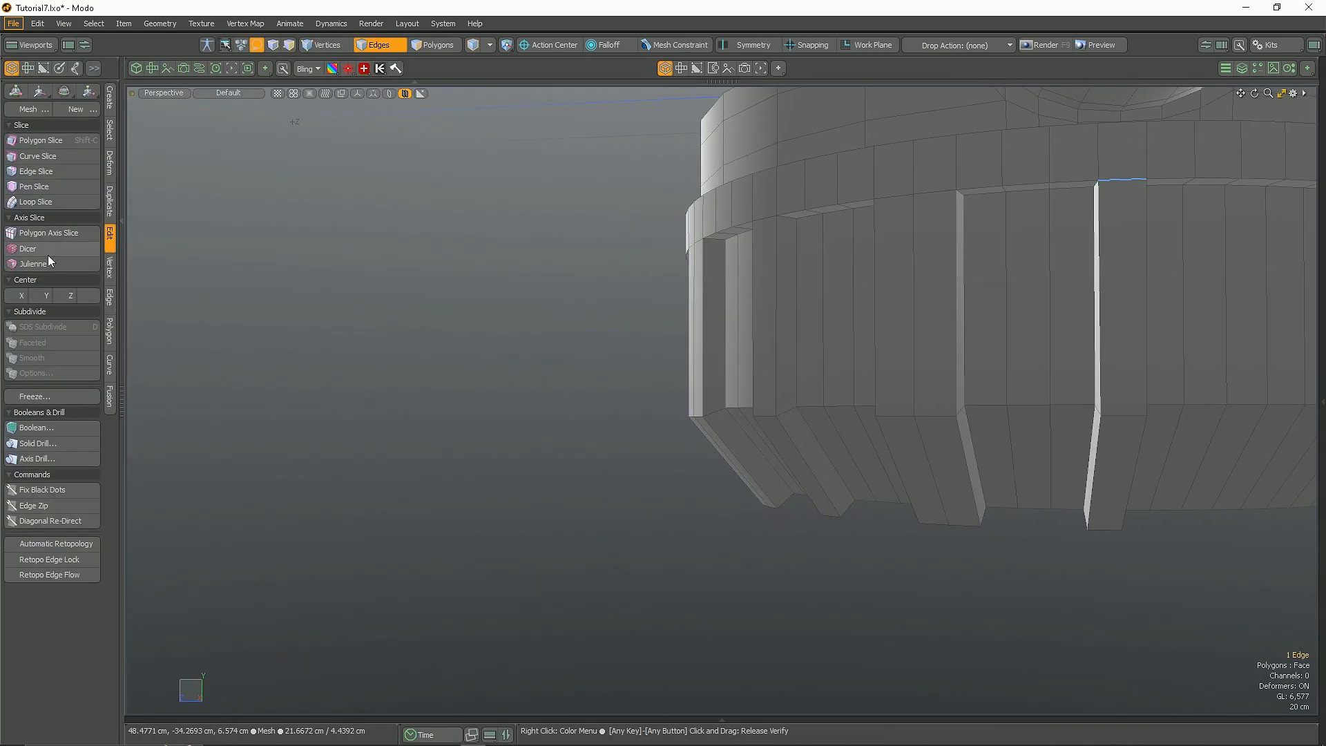
pyautogui.press('space')
# Step: Select the whole ribbed cylinder, invert the selection and delete all the other polygons
pyautogui.keyDown('alt'); pyautogui.moveTo(1120, 203); pyautogui.dragTo(1230, 276); pyautogui.keyUp('alt')
pyautogui.scroll(-3, 750, 377)
pyautogui.press('3')
pyautogui.doubleClick(746, 377)
pyautogui.keyDown('alt'); pyautogui.moveTo(742, 377); pyautogui.dragTo(731, 458); pyautogui.keyUp('alt')
pyautogui.scroll(-2, 740, 418)
pyautogui.press('[')
pyautogui.press('Delete')
pyautogui.press('Delete')
# Step: In the top view, select three quarters of the cylinder's polygons and delete them, keeping only the ribbed quarter
pyautogui.press('KP_1')
pyautogui.scroll(-4, 755, 260)
pyautogui.moveTo(572, 186); pyautogui.dragTo(765, 539, button='middle')
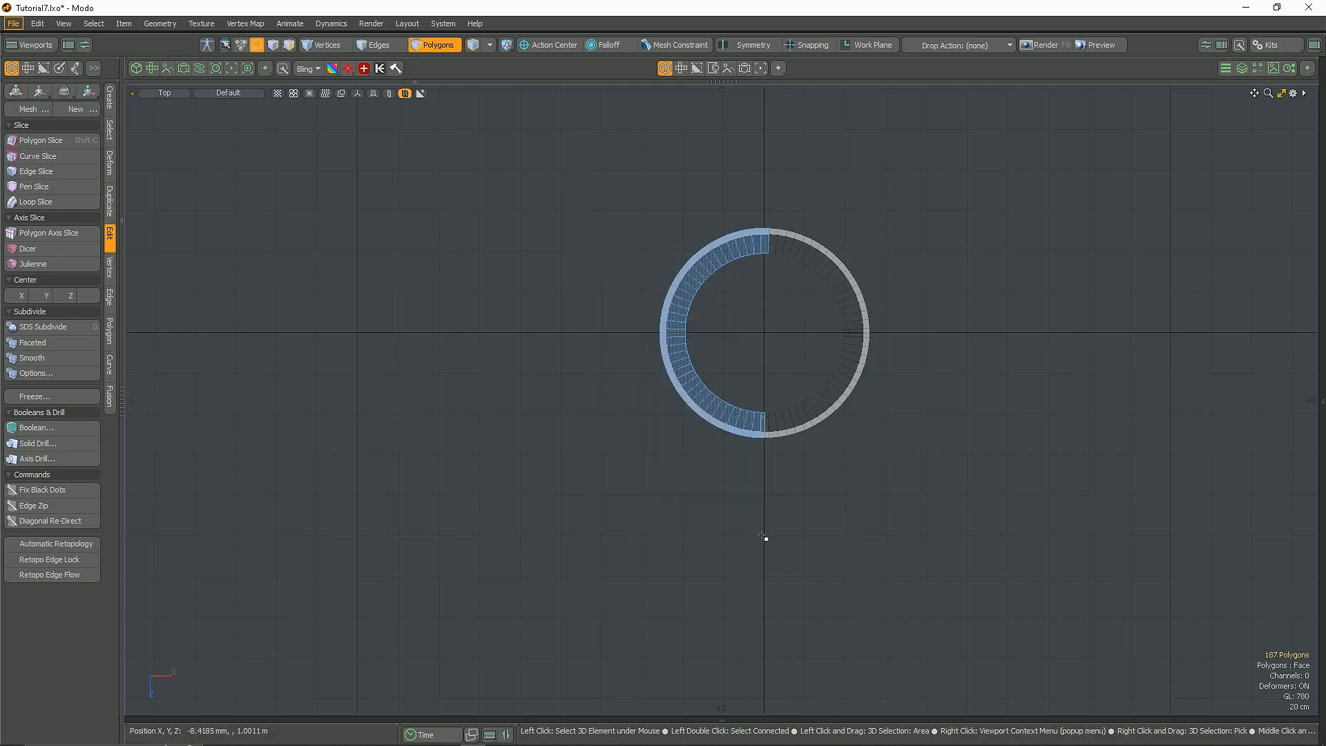
pyautogui.scroll(2, 805, 348)
pyautogui.keyDown('ctrl'); pyautogui.moveTo(664, 127); pyautogui.dragTo(960, 307, button='middle'); pyautogui.keyUp('ctrl')
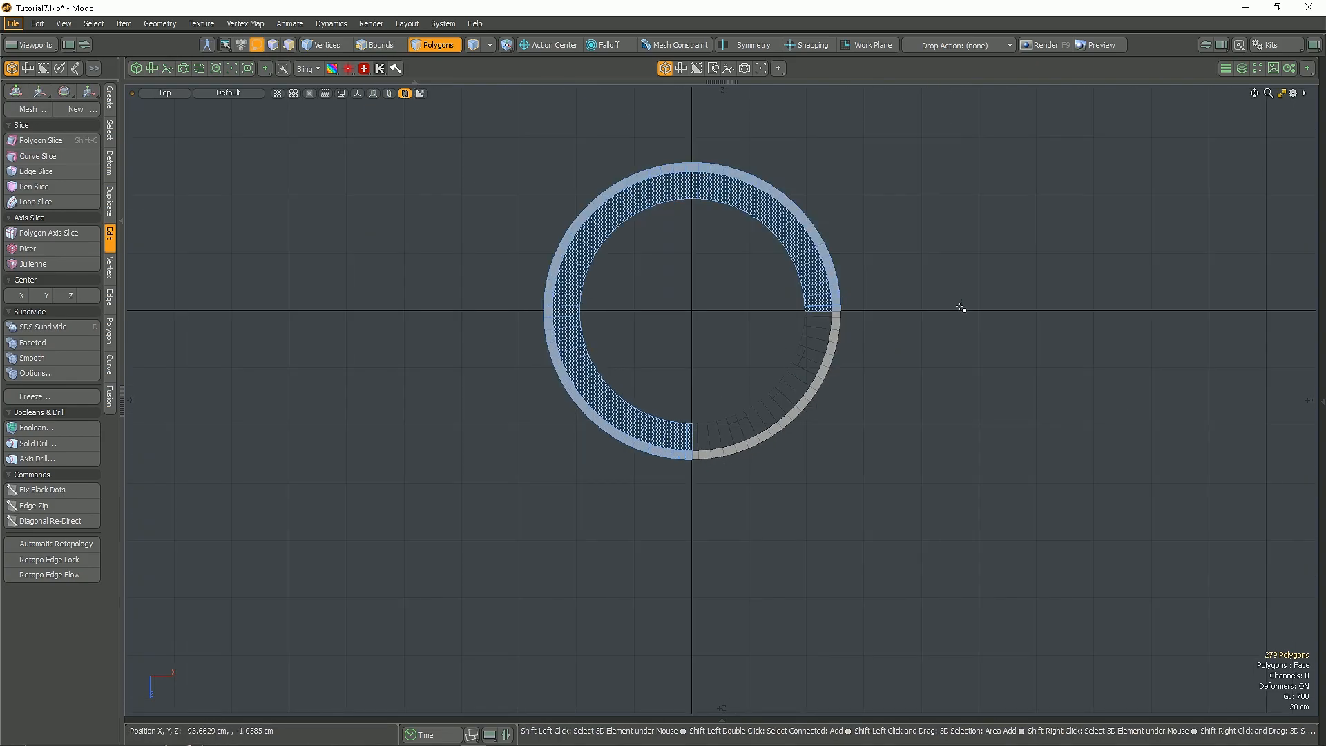
pyautogui.press('Delete')
pyautogui.click(749, 380)
pyautogui.press('KP_Decimal')
pyautogui.keyDown('alt'); pyautogui.moveTo(746, 403); pyautogui.dragTo(681, 463); pyautogui.keyUp('alt')
pyautogui.press('a')
pyautogui.scroll(5, 879, 356)
pyautogui.press('2')
pyautogui.doubleClick(881, 356)
pyautogui.scroll(-3, 881, 356)
pyautogui.scroll(5, 900, 348)
pyautogui.keyDown('alt'); pyautogui.moveTo(881, 356); pyautogui.dragTo(832, 434); pyautogui.keyUp('alt')
pyautogui.scroll(-8, 843, 370)
pyautogui.keyDown('ctrl'); pyautogui.doubleClick(833, 433); pyautogui.keyUp('ctrl')
pyautogui.hotkey('ctrl', 'z')
pyautogui.hotkey('ctrl', 'z')
pyautogui.hotkey('ctrl', 'z')
pyautogui.hotkey('ctrl', 'z')
pyautogui.hotkey('ctrl', 'z')
pyautogui.hotkey('ctrl', 'z')
# Step: Move the open cut edges at the quarter's X-axis end onto the X axis using grid snapping
pyautogui.press('2')
pyautogui.doubleClick(838, 483)
pyautogui.press('KP_1')
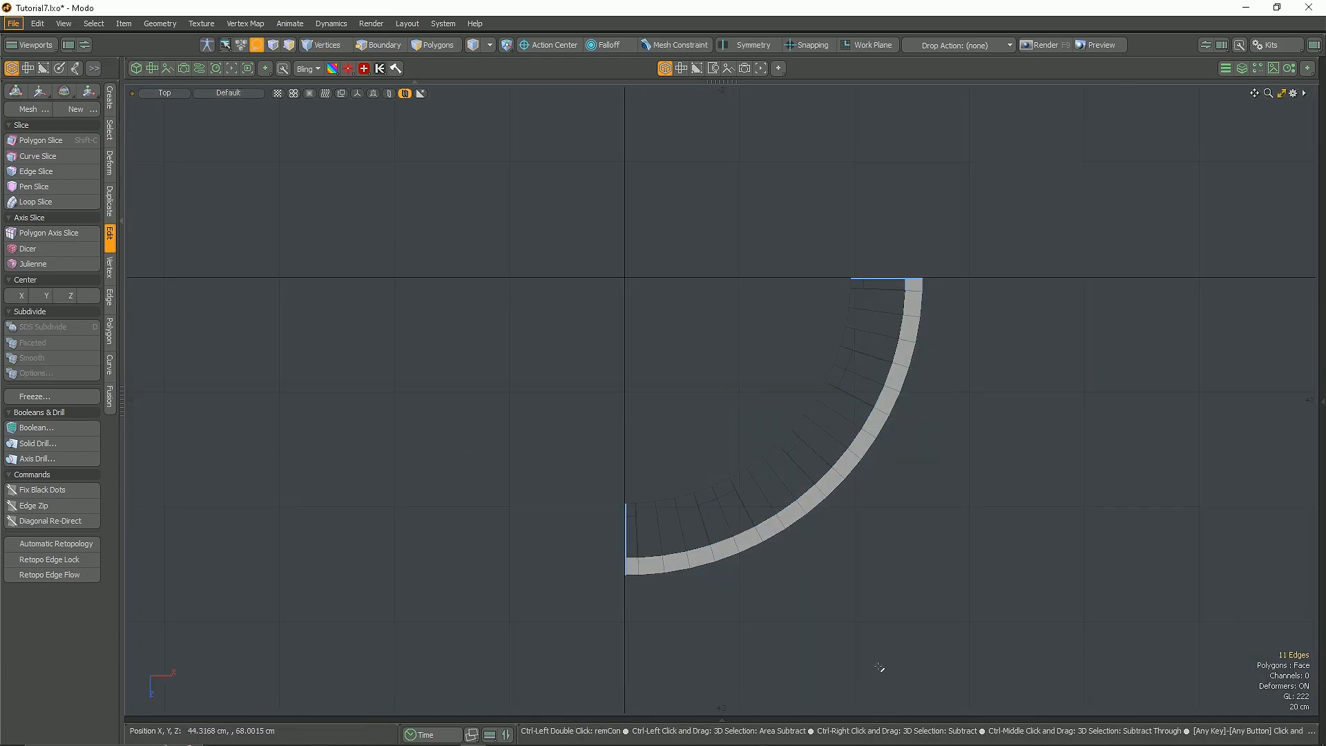
pyautogui.keyDown('ctrl'); pyautogui.moveTo(680, 615); pyautogui.dragTo(663, 477, button='middle'); pyautogui.keyUp('ctrl')
pyautogui.scroll(4, 900, 271)
pyautogui.press('w')
pyautogui.press('x')
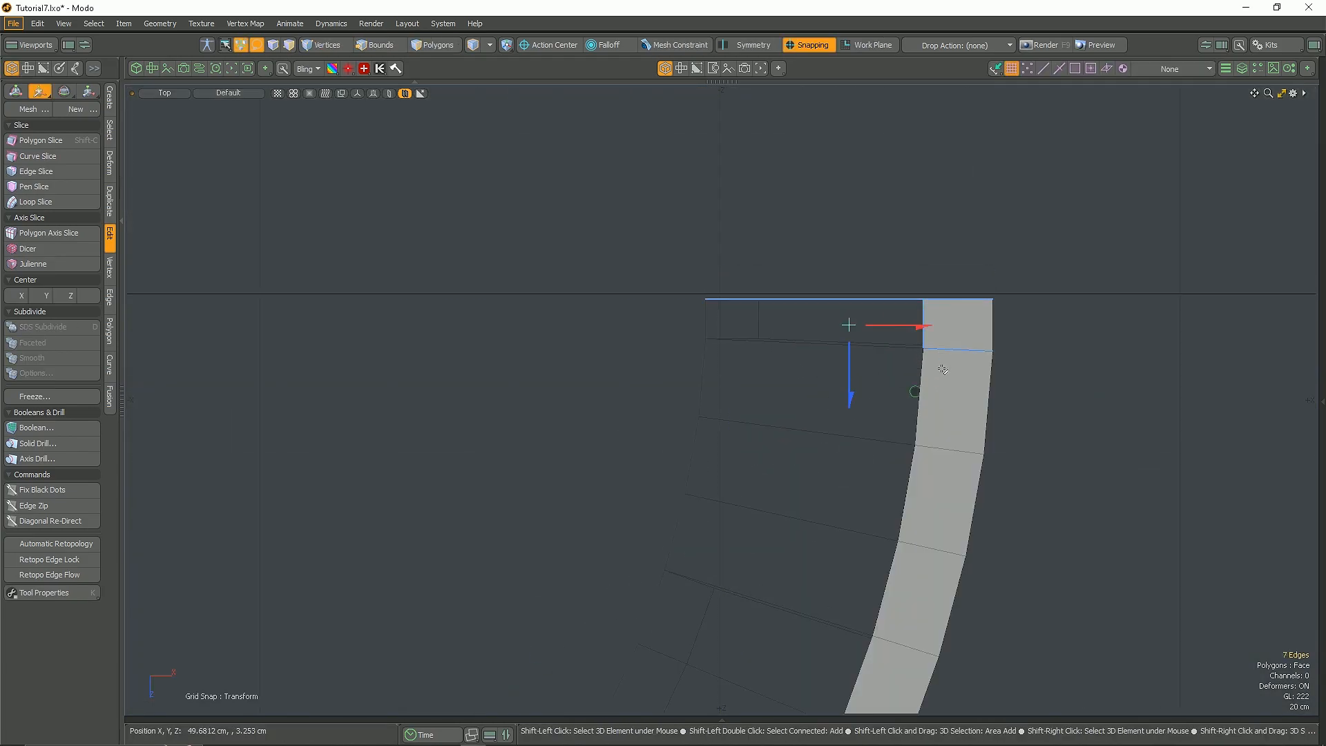
pyautogui.keyDown('alt'); pyautogui.keyDown('shift'); pyautogui.moveTo(742, 291); pyautogui.dragTo(1022, 104); pyautogui.keyUp('shift'); pyautogui.keyUp('alt')
pyautogui.scroll(-4, 722, 331)
# Step: Move the vertices at the quarter's other cut end onto the Z axis using grid snapping
pyautogui.press('q')
pyautogui.press('1')
pyautogui.moveTo(646, 318); pyautogui.dragTo(723, 661)
pyautogui.scroll(4, 705, 520)
pyautogui.press('w')
pyautogui.moveTo(772, 392); pyautogui.dragTo(766, 393)
pyautogui.scroll(-4, 753, 421)
pyautogui.press('q')
# Step: Mirror the ribbed quarter into a half, and mirror that half to complete the ribbed cylinder
pyautogui.press('3')
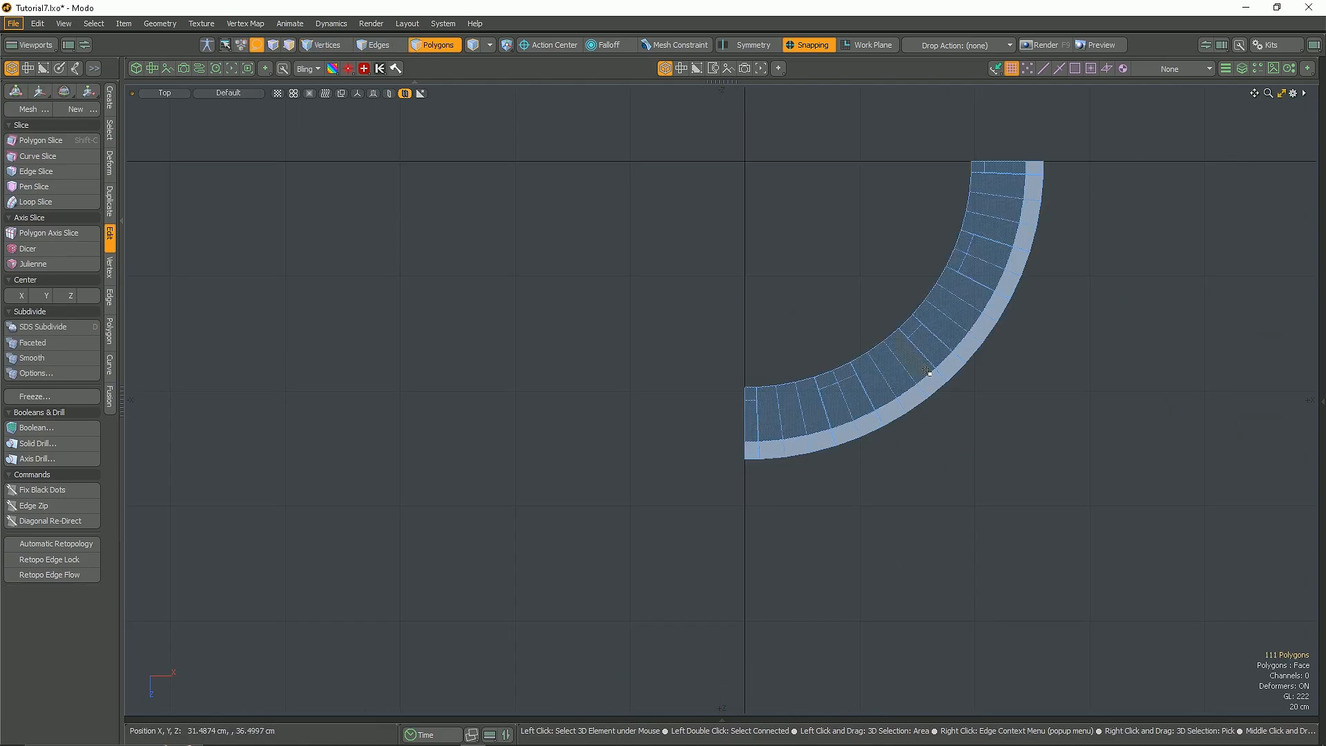
pyautogui.press('KP_Decimal')
pyautogui.press('u')
pyautogui.keyDown('alt'); pyautogui.moveTo(794, 483); pyautogui.dragTo(873, 221); pyautogui.keyUp('alt')
pyautogui.hotkey('shift', 'v')
pyautogui.click(903, 353)
pyautogui.doubleClick(873, 168)
pyautogui.keyDown('alt'); pyautogui.moveTo(698, 241); pyautogui.dragTo(818, 429); pyautogui.keyUp('alt')
pyautogui.hotkey('shift', 'v')
pyautogui.click(737, 429)
# Step: Close the ribbed cylinder's open bottom with a polygon and inset a narrow ring of faces around its border
pyautogui.keyDown('alt'); pyautogui.moveTo(705, 429); pyautogui.dragTo(742, 379); pyautogui.keyUp('alt')
pyautogui.keyDown('alt'); pyautogui.moveTo(690, 553); pyautogui.dragTo(689, 611); pyautogui.keyUp('alt')
pyautogui.scroll(5, 701, 497)
pyautogui.press('q')
pyautogui.press('p')
pyautogui.scroll(-5, 701, 525)
pyautogui.press('3')
pyautogui.click(700, 552)
pyautogui.press('q')
pyautogui.click(801, 653)
pyautogui.keyDown('alt'); pyautogui.moveTo(801, 653); pyautogui.dragTo(838, 669); pyautogui.keyUp('alt')
pyautogui.scroll(-5, 730, 548)
pyautogui.scroll(8, 731, 548)
pyautogui.moveTo(760, 548)
pyautogui.keyDown('alt'); pyautogui.mouseDown()
pyautogui.moveTo(805, 458)
pyautogui.moveTo(689, 589)
pyautogui.mouseUp(); pyautogui.keyUp('alt')
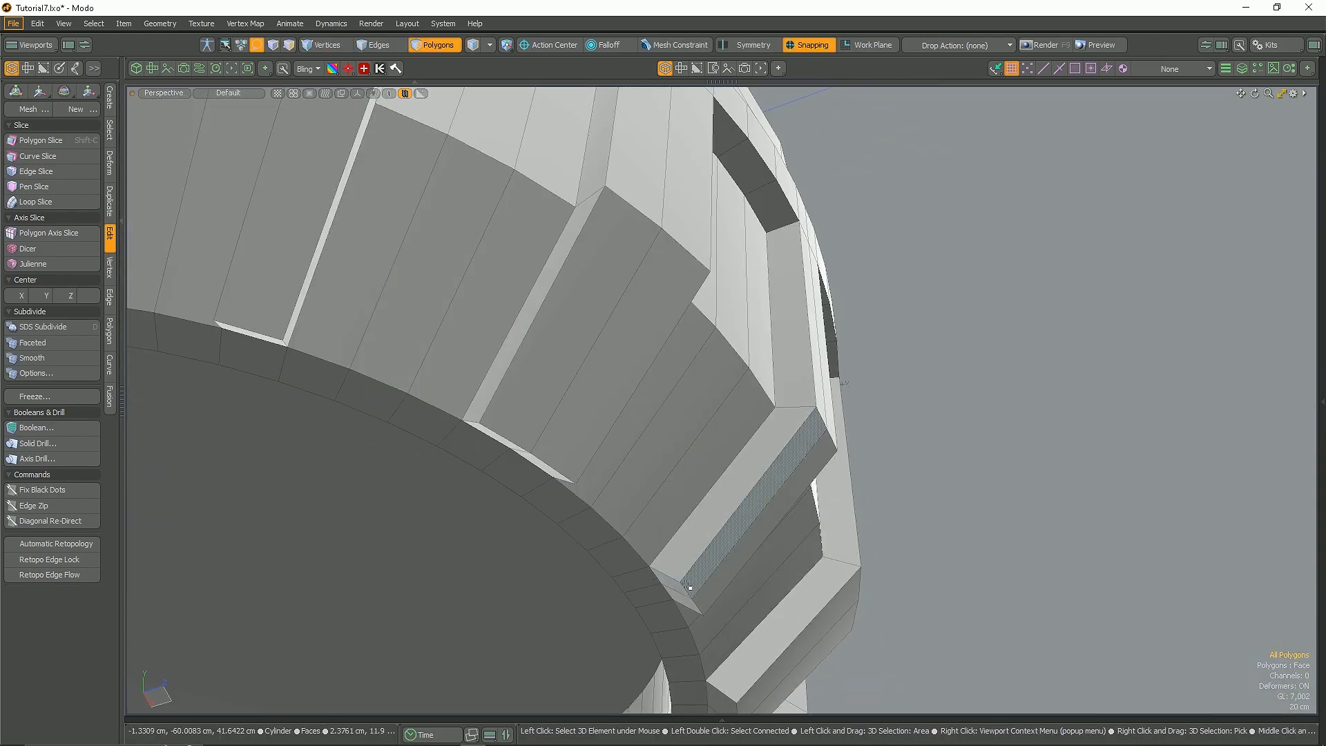
# Step: Loop-slice the side walls of the ribs with two loops and check the smoothed shape
pyautogui.hotkey('alt', 'c')
pyautogui.write('2')
pyautogui.moveTo(959, 484); pyautogui.dragTo(753, 488)
pyautogui.press('q')
pyautogui.click(948, 485)
pyautogui.scroll(-5, 949, 484)
pyautogui.scroll(2, 818, 487)
pyautogui.press('Tab')
pyautogui.press('Tab')
pyautogui.scroll(2, 799, 489)
# Step: Loop-slice the upright part of the ribbed wall with two loops, near its upper and lower ends
pyautogui.keyDown('alt'); pyautogui.moveTo(753, 489); pyautogui.dragTo(736, 440); pyautogui.keyUp('alt')
pyautogui.hotkey('alt', 'c')
pyautogui.click(752, 415)
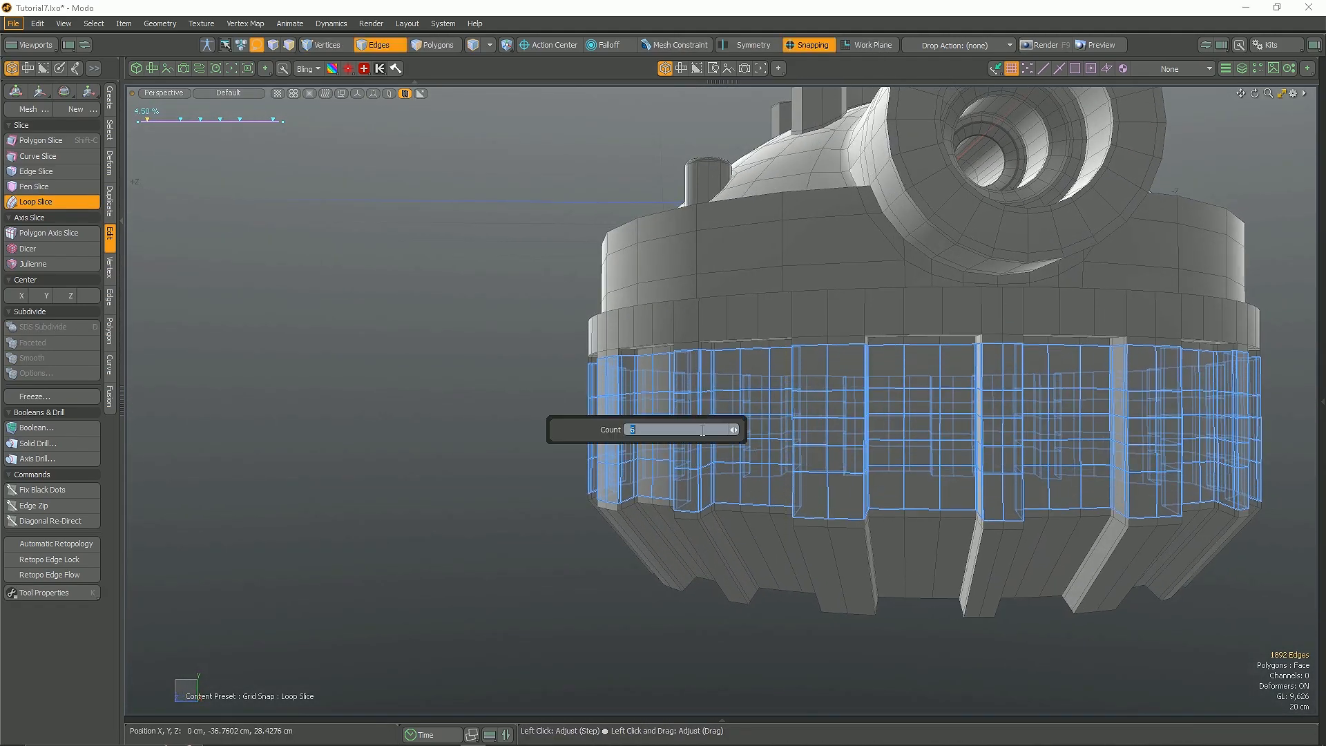
pyautogui.write('1')
pyautogui.press('Return')
pyautogui.click(734, 429)
pyautogui.keyDown('alt'); pyautogui.moveTo(804, 432); pyautogui.dragTo(763, 431); pyautogui.keyUp('alt')
pyautogui.press('space')
# Step: Loop-slice the tapering lower section of the ribbed wall with two horizontal loops all the way around
pyautogui.click(832, 564)
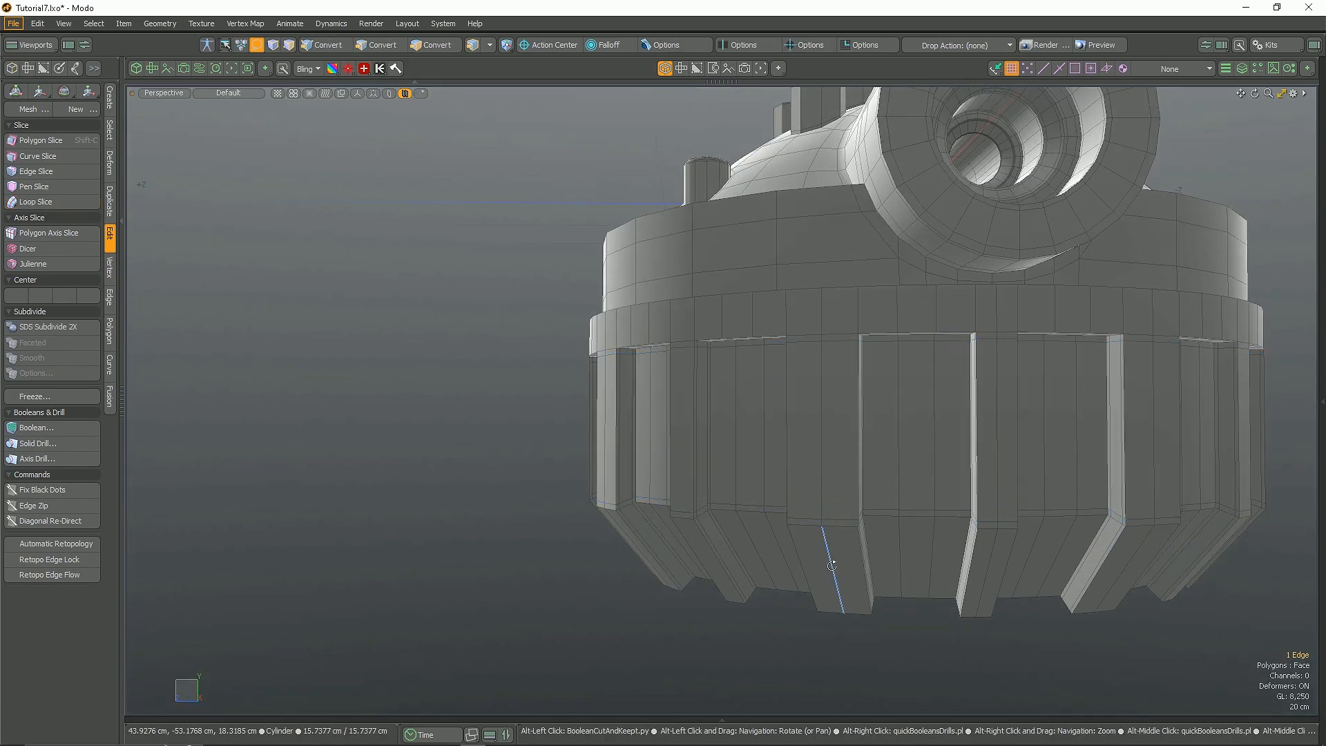
pyautogui.hotkey('alt', 'c')
pyautogui.click(831, 565)
pyautogui.keyDown('shift'); pyautogui.click(811, 573); pyautogui.keyUp('shift')
pyautogui.scroll(-3, 808, 563)
pyautogui.scroll(3, 793, 549)
pyautogui.hotkey('ctrl', 'z')
pyautogui.hotkey('ctrl', 'z')
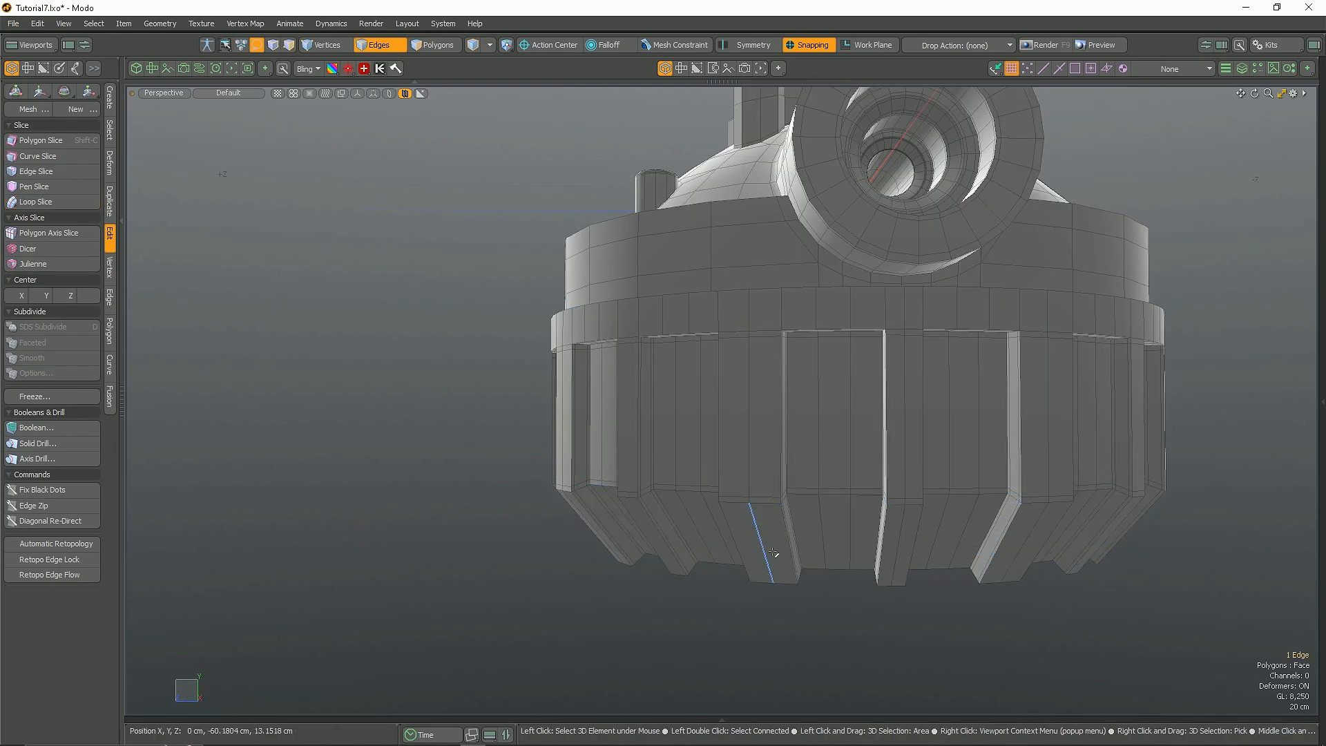
pyautogui.hotkey('ctrl', 'shift', 'z')
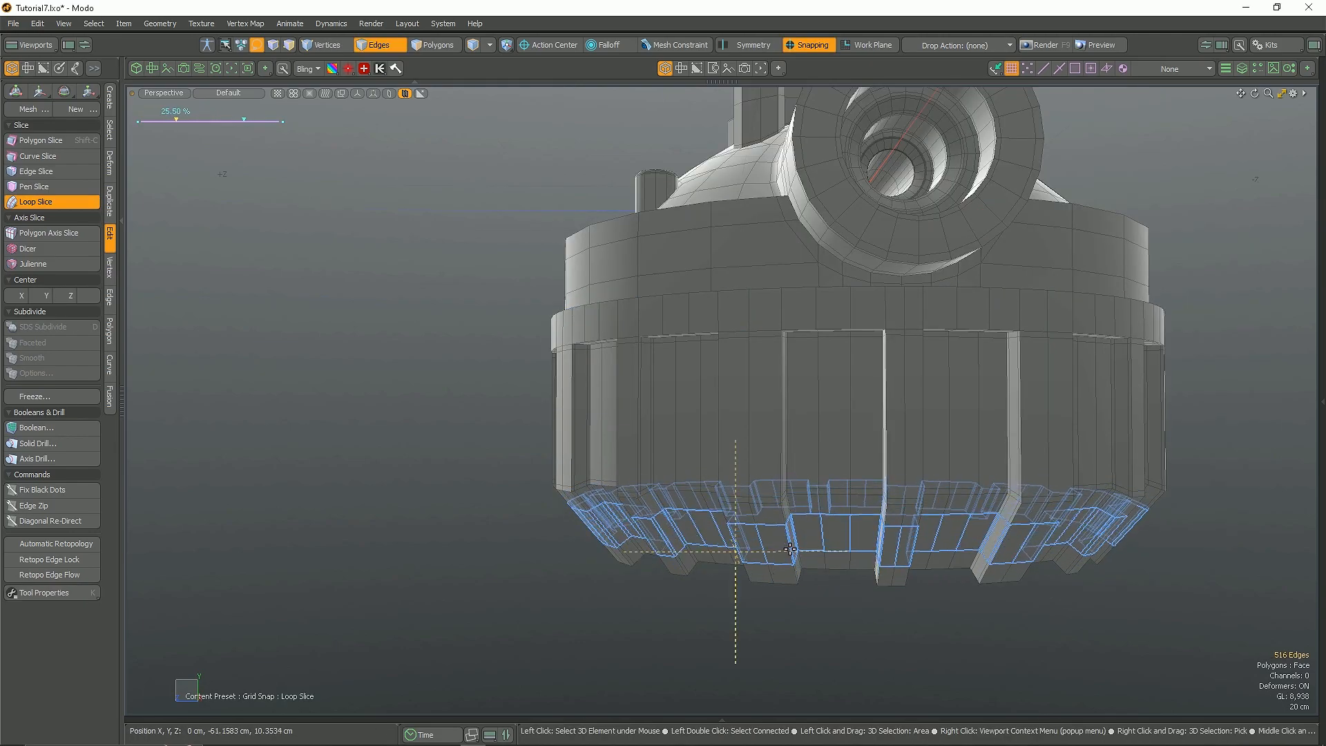
pyautogui.press('space')
pyautogui.press('Escape')
# Step: Loop-slice the top face of the lower cylinder's rim with two loops running around it
pyautogui.keyDown('alt'); pyautogui.moveTo(791, 549); pyautogui.dragTo(898, 587); pyautogui.keyUp('alt')
pyautogui.scroll(2, 704, 357)
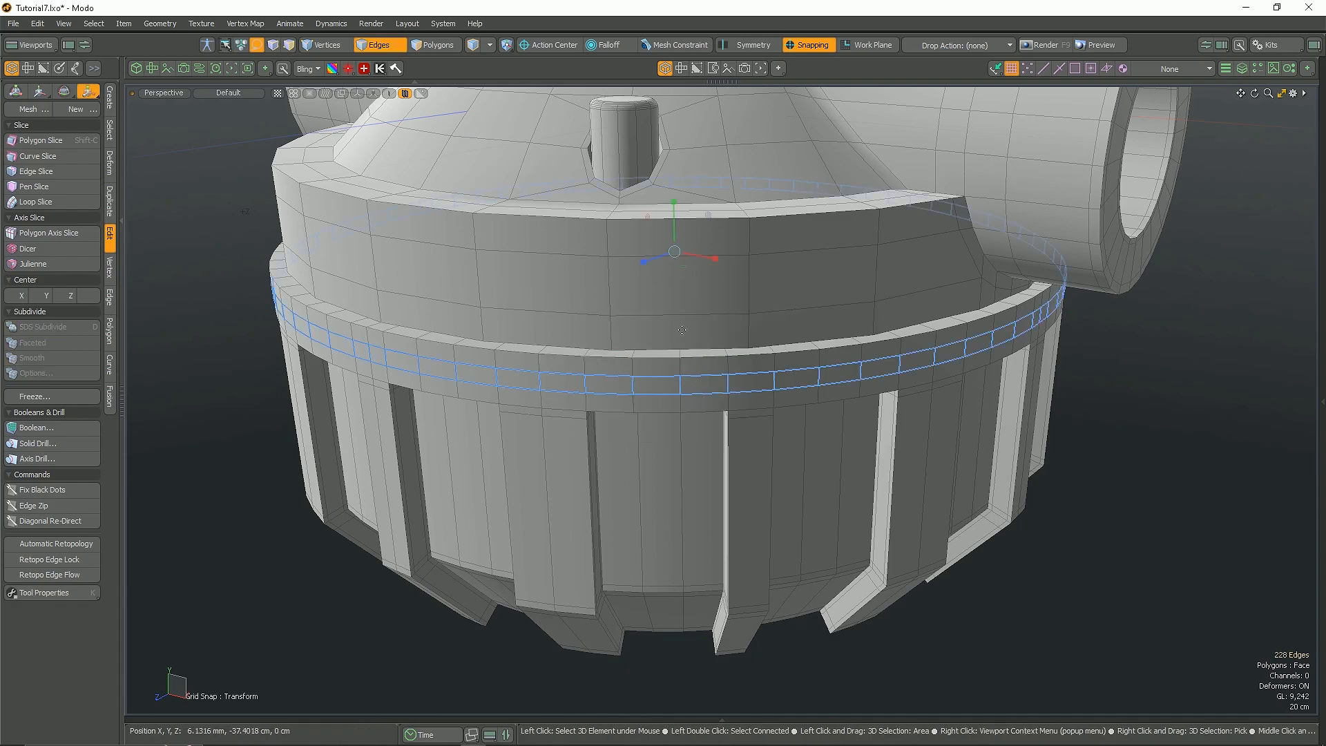
pyautogui.click(677, 353)
pyautogui.hotkey('alt', 'c')
pyautogui.click(740, 313)
pyautogui.keyDown('alt'); pyautogui.moveTo(736, 325); pyautogui.dragTo(639, 439); pyautogui.keyUp('alt')
pyautogui.scroll(2, 635, 443)
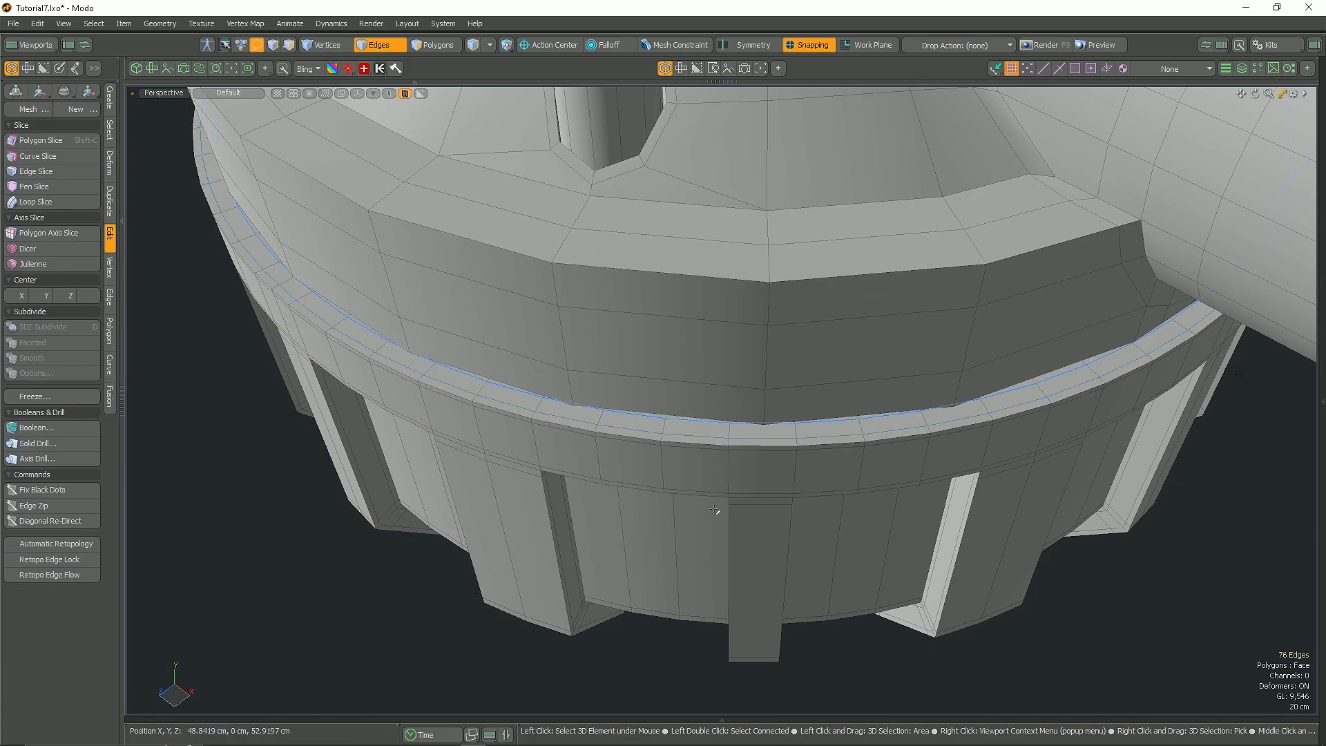
# Step: Check the housing as a subdivision surface and remove a surplus horizontal edge loop around the ribbed wall
pyautogui.keyDown('alt'); pyautogui.moveTo(745, 532); pyautogui.dragTo(749, 442); pyautogui.keyUp('alt')
pyautogui.scroll(-4, 749, 442)
pyautogui.press('Tab')
pyautogui.keyDown('alt'); pyautogui.moveTo(1045, 450); pyautogui.dragTo(897, 510); pyautogui.keyUp('alt')
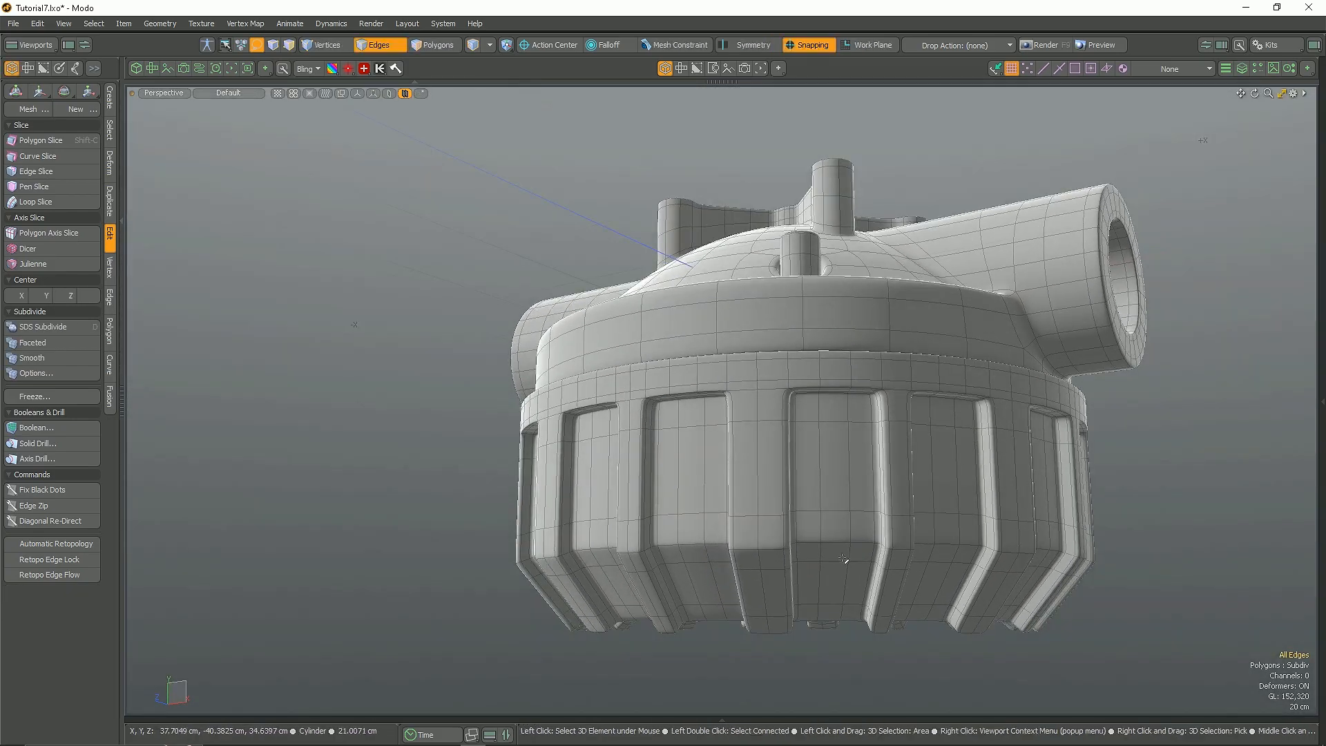
pyautogui.press('BackSpace')
pyautogui.keyDown('alt'); pyautogui.moveTo(779, 570); pyautogui.dragTo(853, 477); pyautogui.keyUp('alt')
pyautogui.scroll(-4, 1088, 654)
pyautogui.scroll(5, 853, 477)
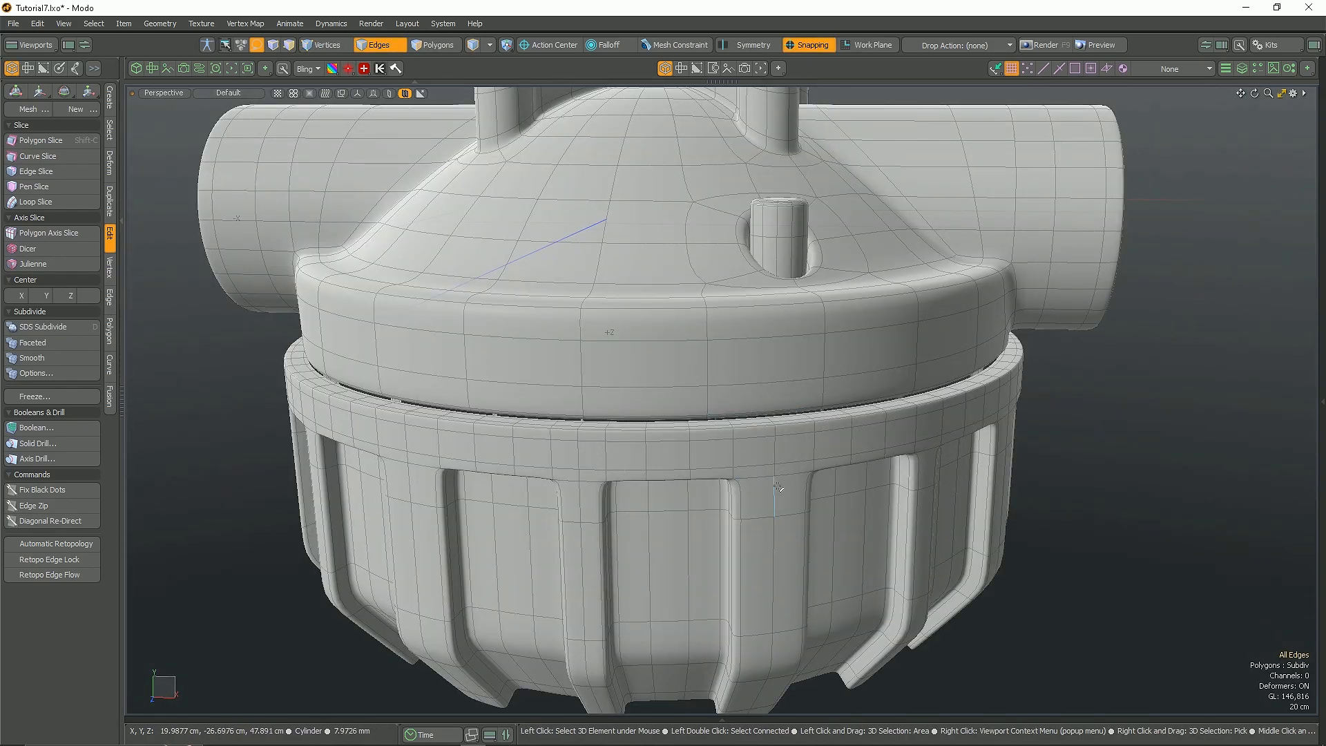
# Step: Hide the lower cylinder and loop-slice the side of the dome's base near its lower edge
pyautogui.press('Tab')
pyautogui.press('3')
pyautogui.doubleClick(772, 458)
pyautogui.press('h')
pyautogui.keyDown('alt'); pyautogui.moveTo(773, 462); pyautogui.dragTo(710, 457); pyautogui.keyUp('alt')
pyautogui.press('2')
pyautogui.click(784, 380)
pyautogui.hotkey('ctrl', 'space')
pyautogui.keyDown('alt'); pyautogui.moveTo(580, 507); pyautogui.dragTo(492, 545); pyautogui.keyUp('alt')
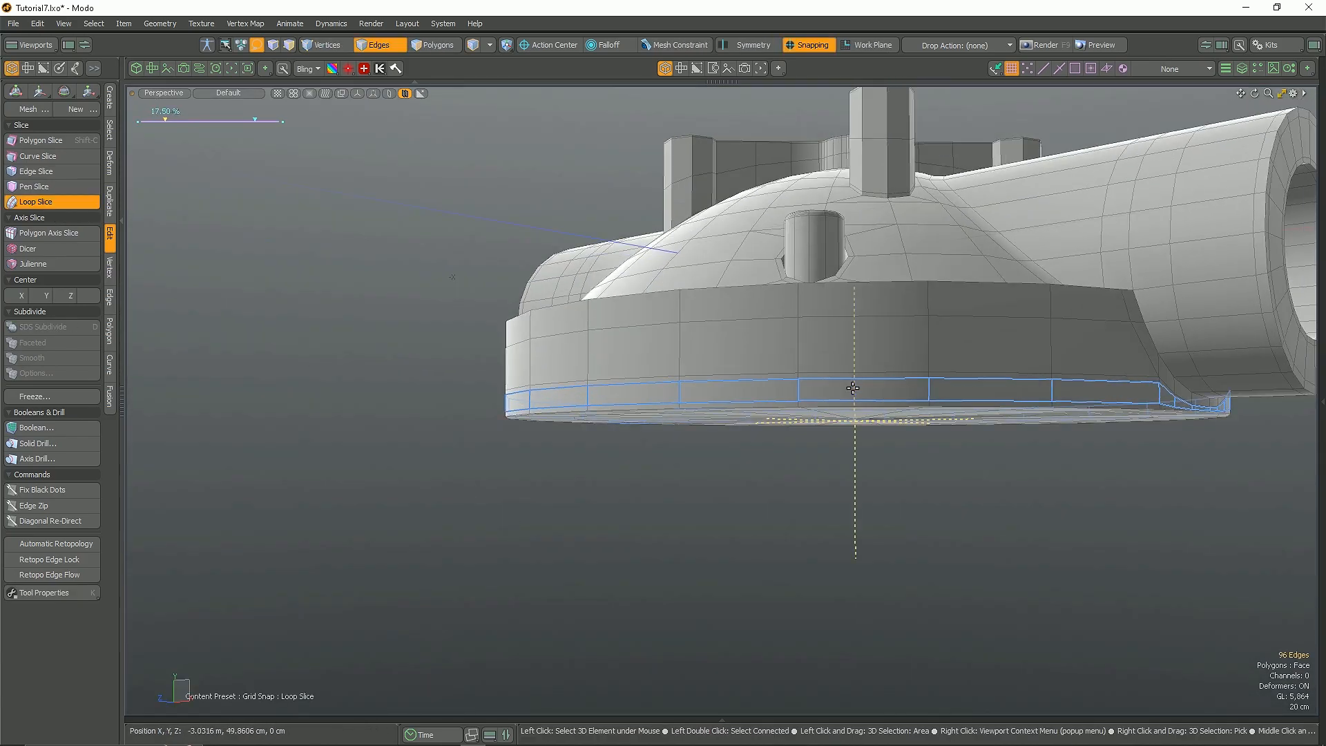
pyautogui.keyDown('alt'); pyautogui.moveTo(857, 380); pyautogui.dragTo(822, 407); pyautogui.keyUp('alt')
pyautogui.scroll(5, 785, 426)
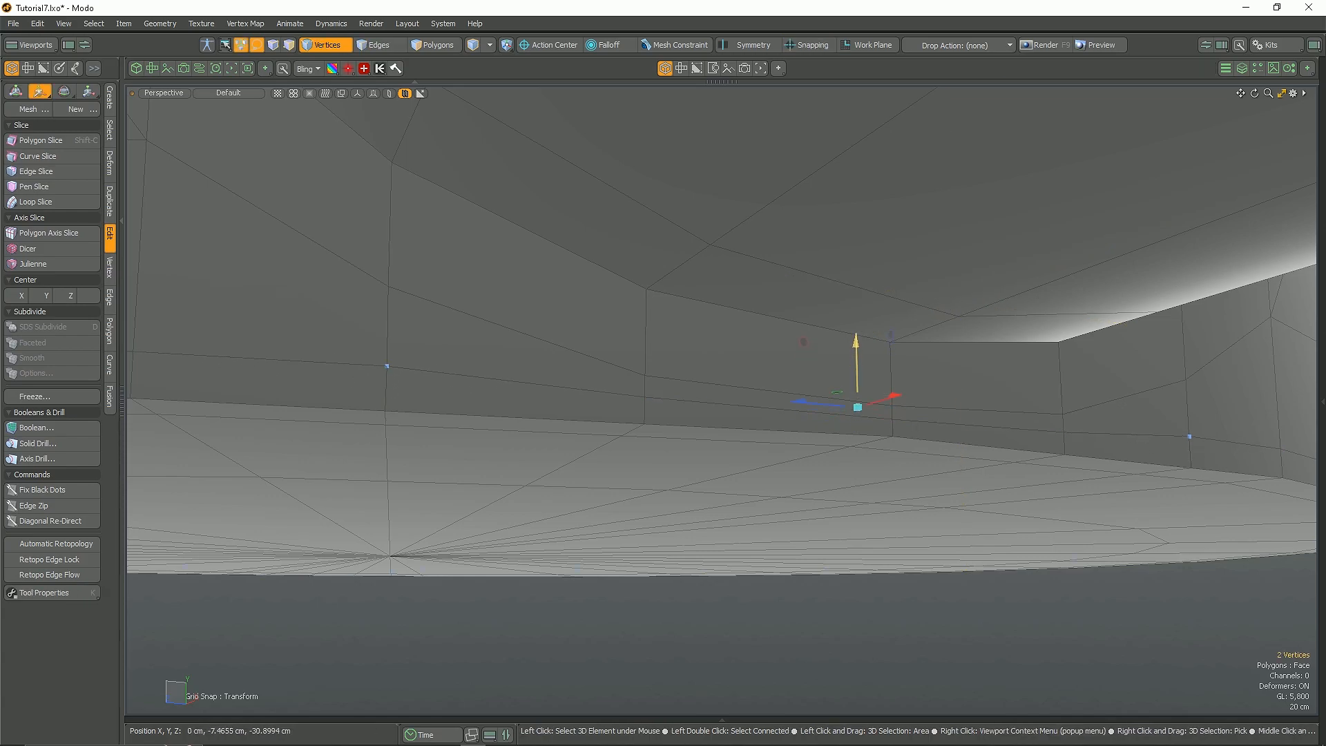
# Step: Unhide the lower cylinder, turn on subdivision and inspect the whole model in the render preview
pyautogui.scroll(-5, 832, 387)
pyautogui.keyDown('alt'); pyautogui.moveTo(832, 386); pyautogui.dragTo(722, 324); pyautogui.keyUp('alt')
pyautogui.press('u')
pyautogui.press('q')
pyautogui.press('Escape')
pyautogui.press('Tab')
pyautogui.press('F8')
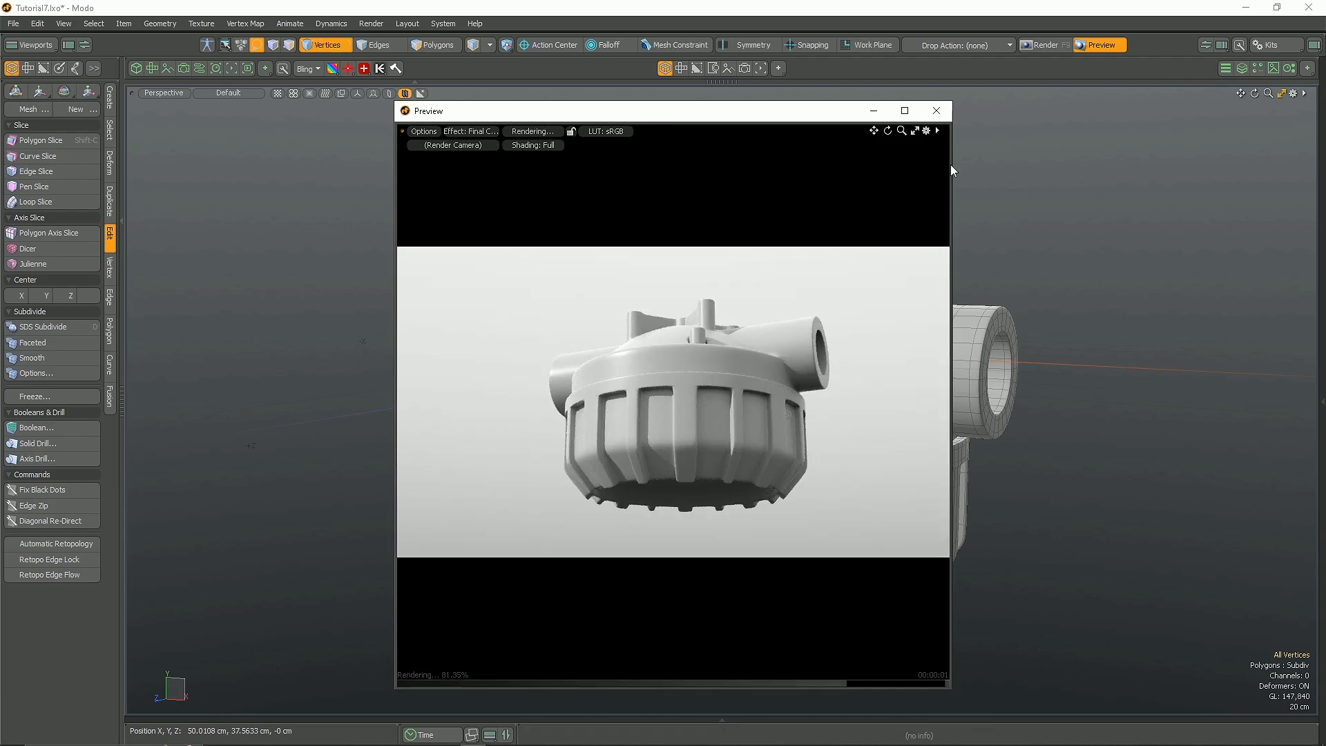
pyautogui.click(937, 110)
pyautogui.keyDown('alt'); pyautogui.moveTo(829, 442); pyautogui.dragTo(839, 407); pyautogui.keyUp('alt')
pyautogui.scroll(2, 823, 442)
pyautogui.scroll(-3, 794, 463)
pyautogui.keyDown('alt'); pyautogui.moveTo(773, 470); pyautogui.dragTo(802, 475); pyautogui.keyUp('alt')
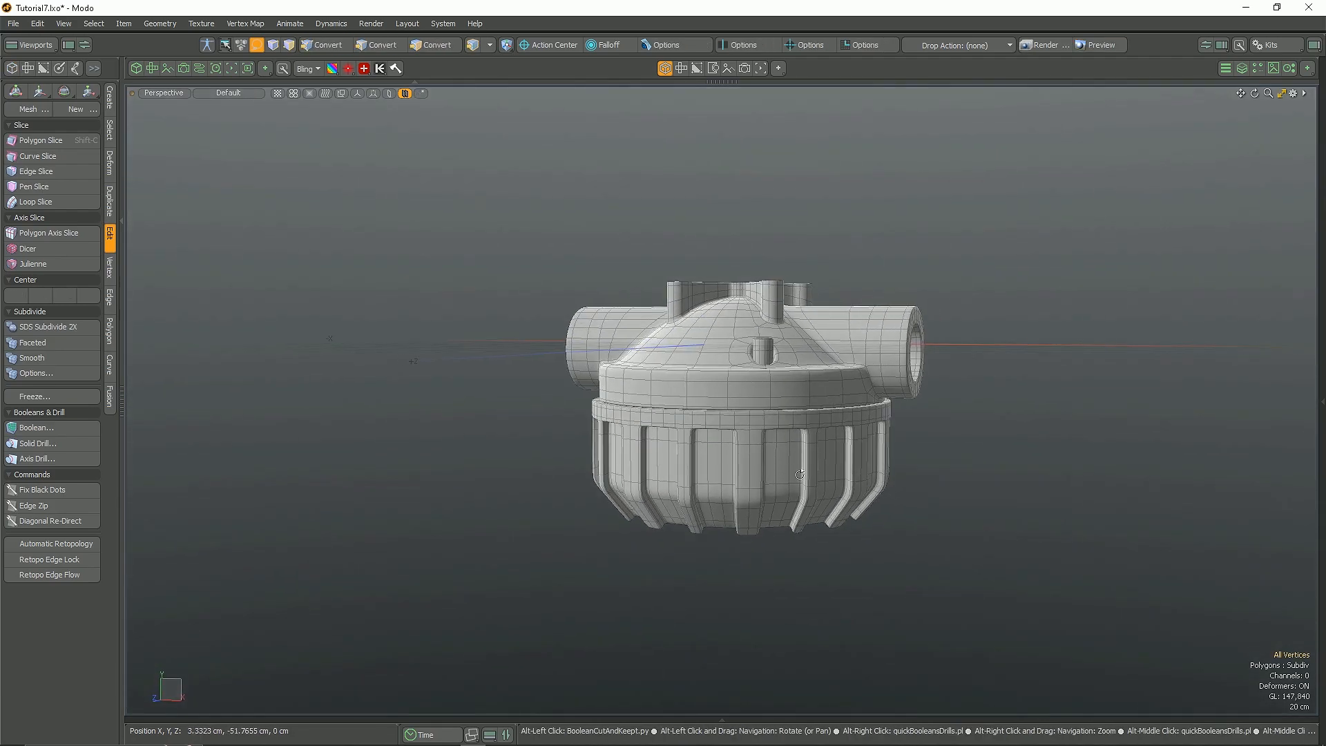
pyautogui.keyDown('alt'); pyautogui.moveTo(802, 475); pyautogui.dragTo(1010, 471, button='right'); pyautogui.keyUp('alt')
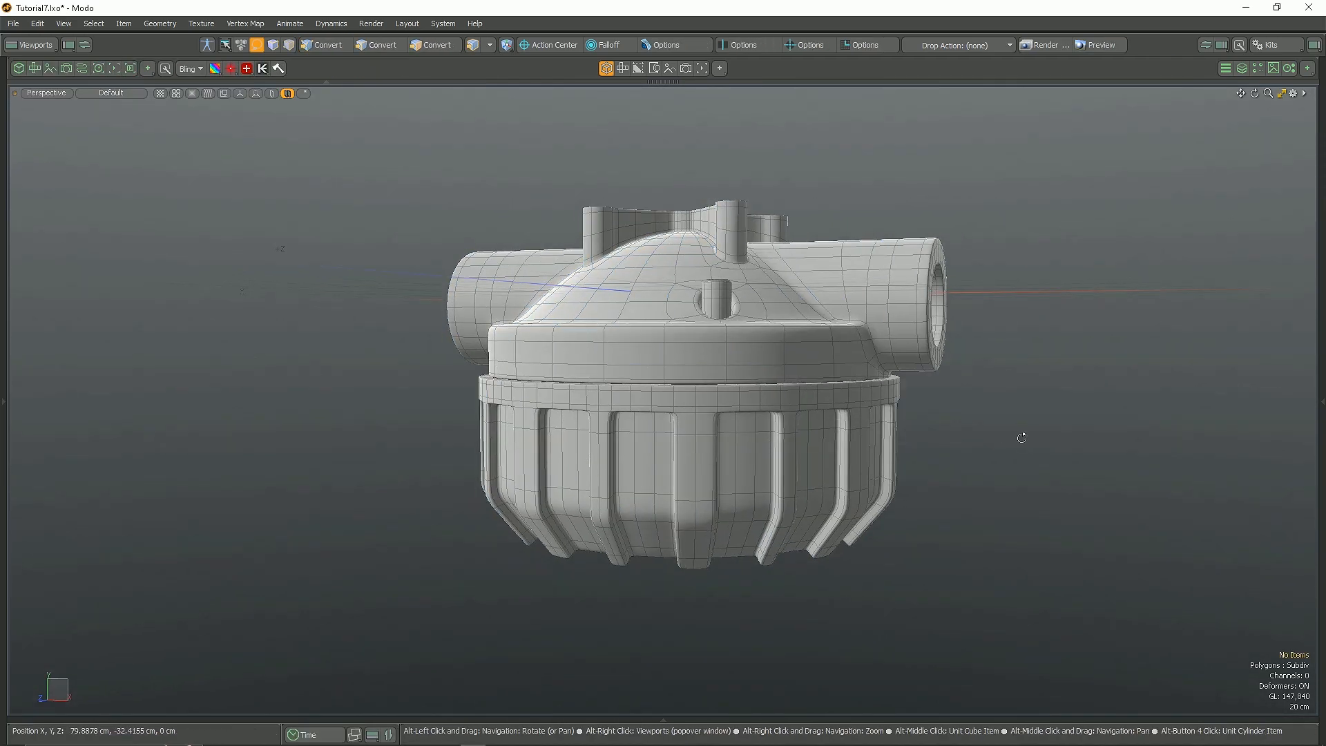
pyautogui.keyDown('alt'); pyautogui.moveTo(1021, 439); pyautogui.dragTo(995, 385); pyautogui.keyUp('alt')
# Step: Shrink the small polygon inside the pipe opening and move it to the bore wall's inner edge with a local action center
pyautogui.scroll(10, 996, 385)
pyautogui.press('2')
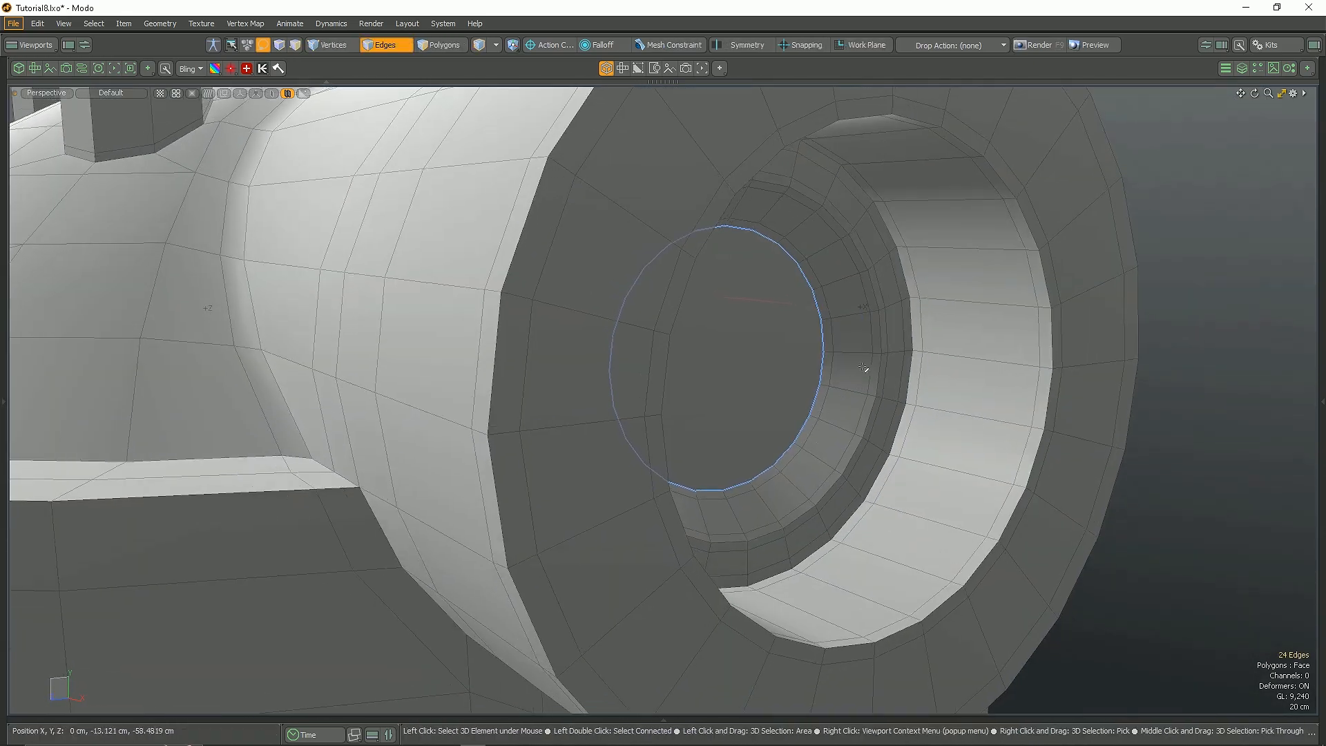
pyautogui.press('3')
pyautogui.scroll(5, 978, 335)
pyautogui.click(979, 335)
pyautogui.moveTo(977, 327); pyautogui.dragTo(972, 327)
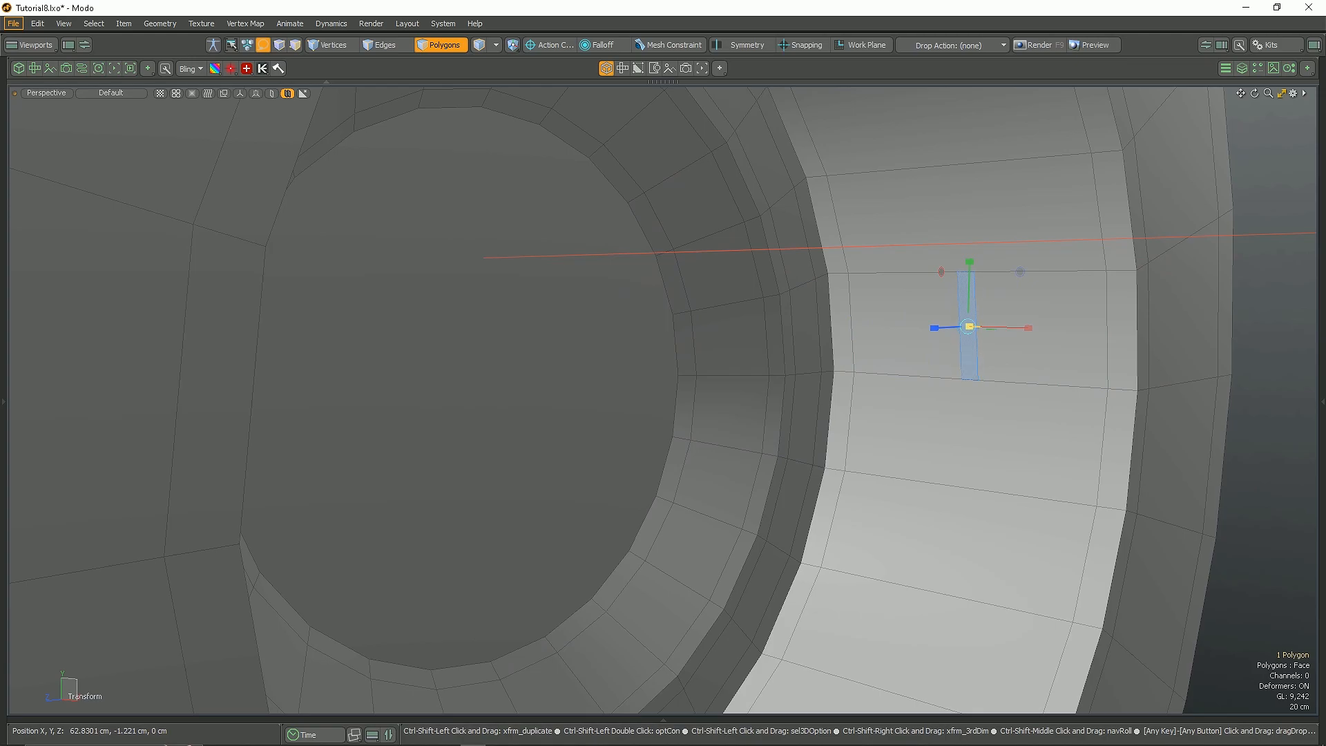
pyautogui.hotkey('alt', 'l')
pyautogui.moveTo(965, 262); pyautogui.dragTo(967, 304)
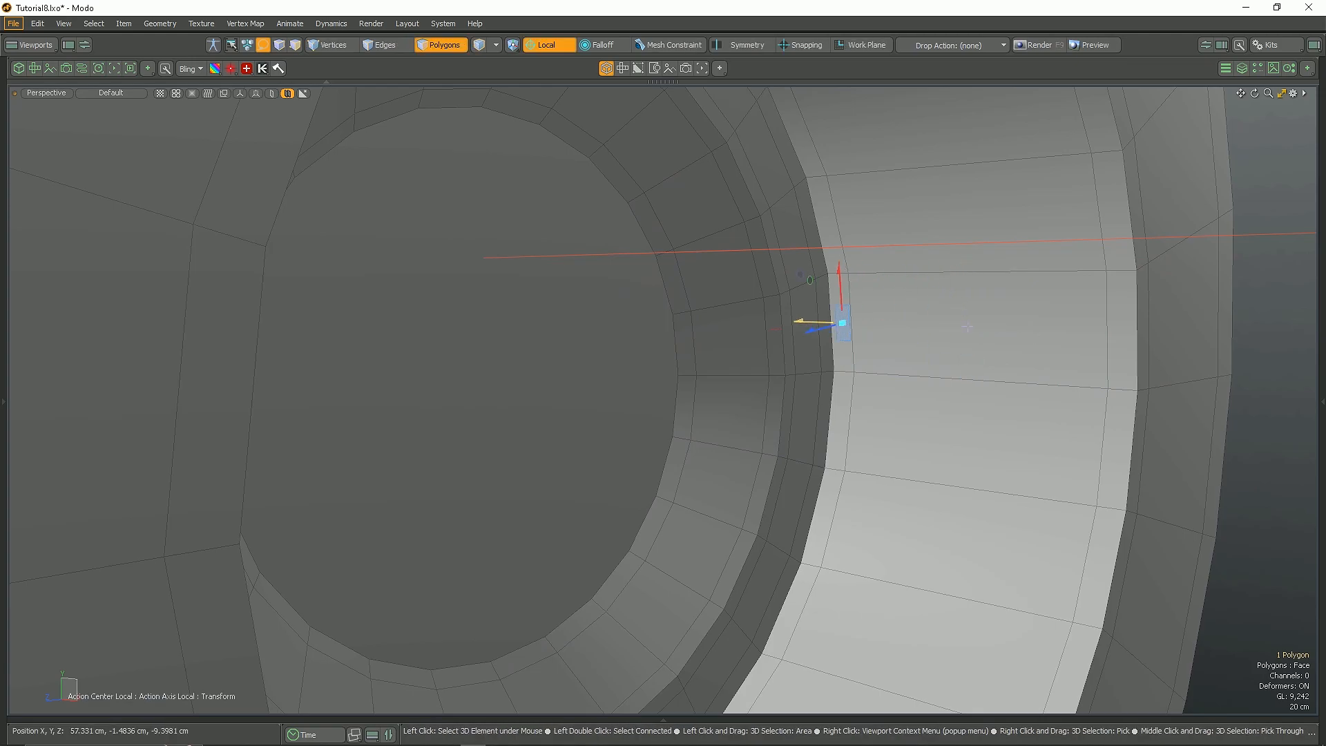
pyautogui.scroll(8, 789, 268)
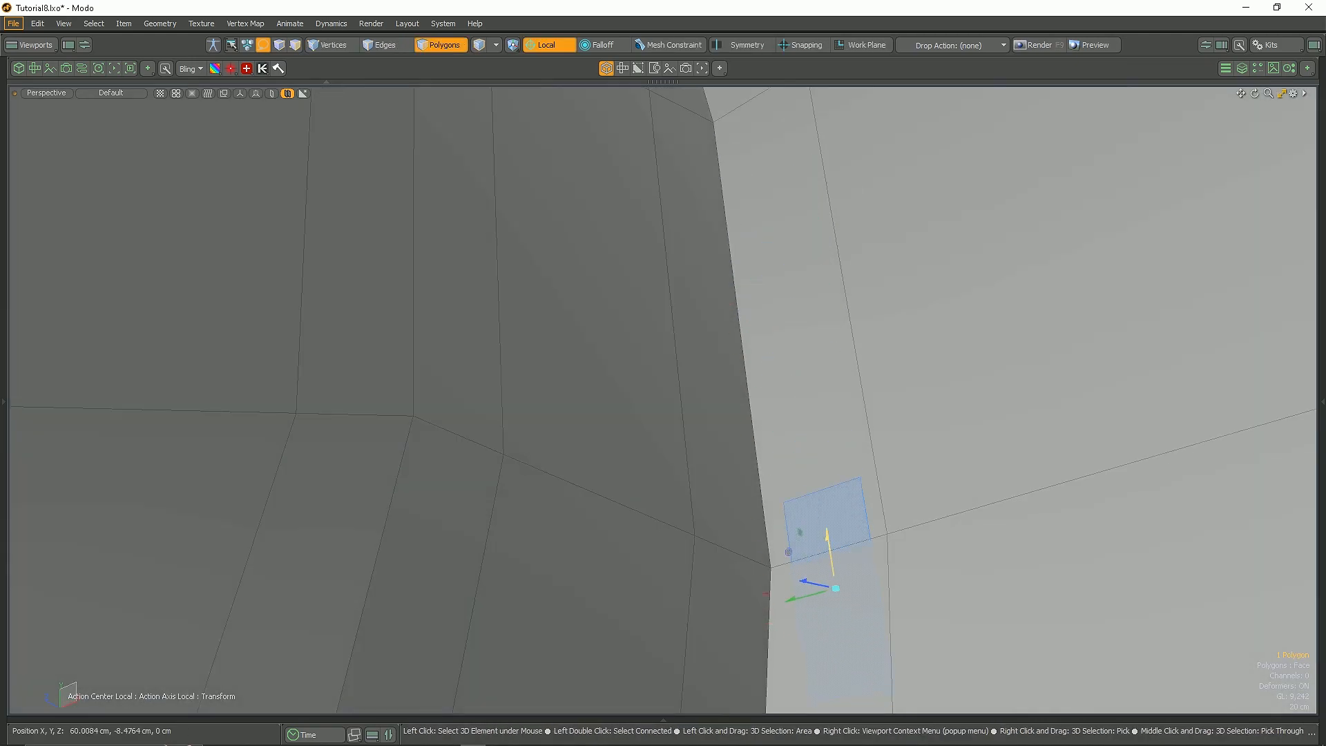
# Step: Extrude the small polygon into a box with Bevel and isolate the box from the rest of the mesh
pyautogui.scroll(-5, 792, 571)
pyautogui.press('b')
pyautogui.moveTo(794, 349); pyautogui.dragTo(938, 418)
pyautogui.press('y')
pyautogui.press('space')
pyautogui.doubleClick(799, 391)
pyautogui.hotkey('shift', 'h')
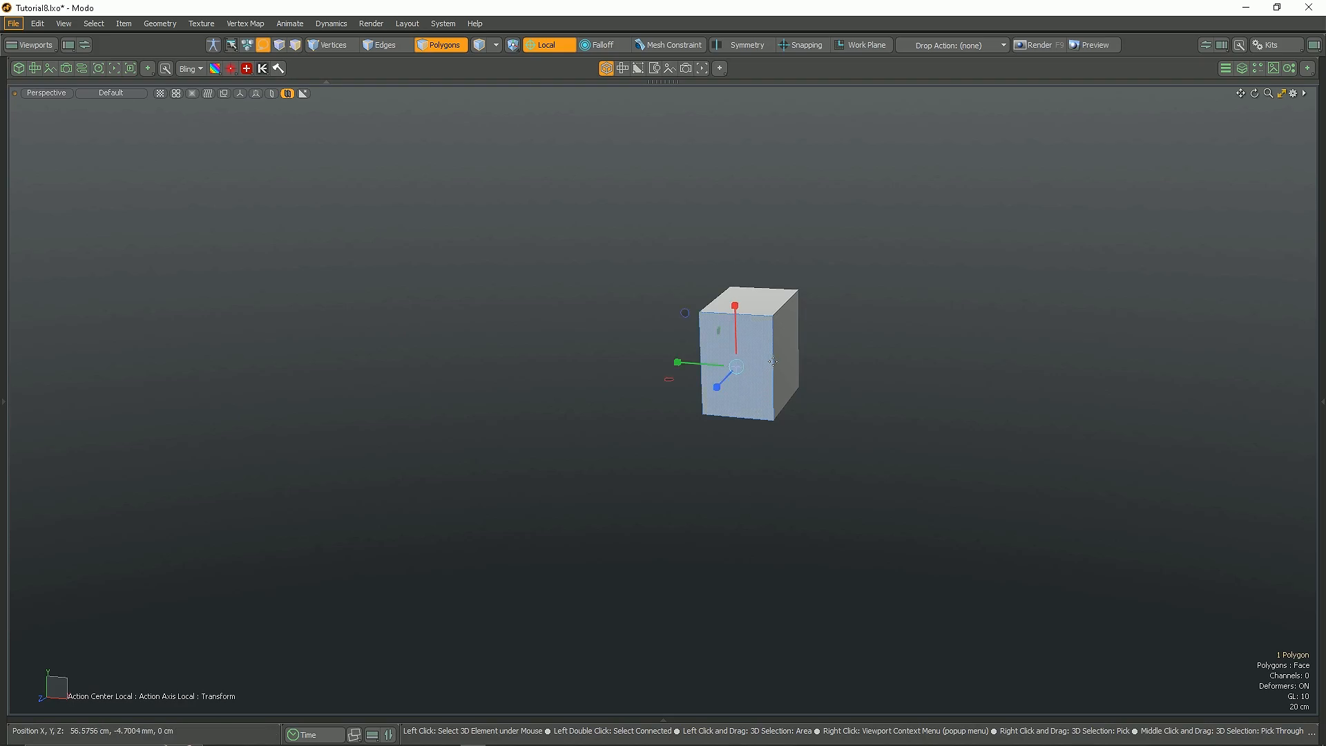
# Step: Delete the box's other faces, keeping a single polygon, and unhide the rest of the model
pyautogui.keyDown('alt'); pyautogui.moveTo(778, 375); pyautogui.dragTo(687, 396); pyautogui.keyUp('alt')
pyautogui.keyDown('shift'); pyautogui.click(773, 366); pyautogui.keyUp('shift')
pyautogui.press('Delete')
pyautogui.click(770, 317)
pyautogui.press('u')
# Step: Adjust the remaining small polygon's placement against the pipe's bore wall with the Transform tool
pyautogui.press('y')
pyautogui.keyDown('alt'); pyautogui.moveTo(833, 427); pyautogui.dragTo(888, 376); pyautogui.keyUp('alt')
pyautogui.scroll(-5, 861, 429)
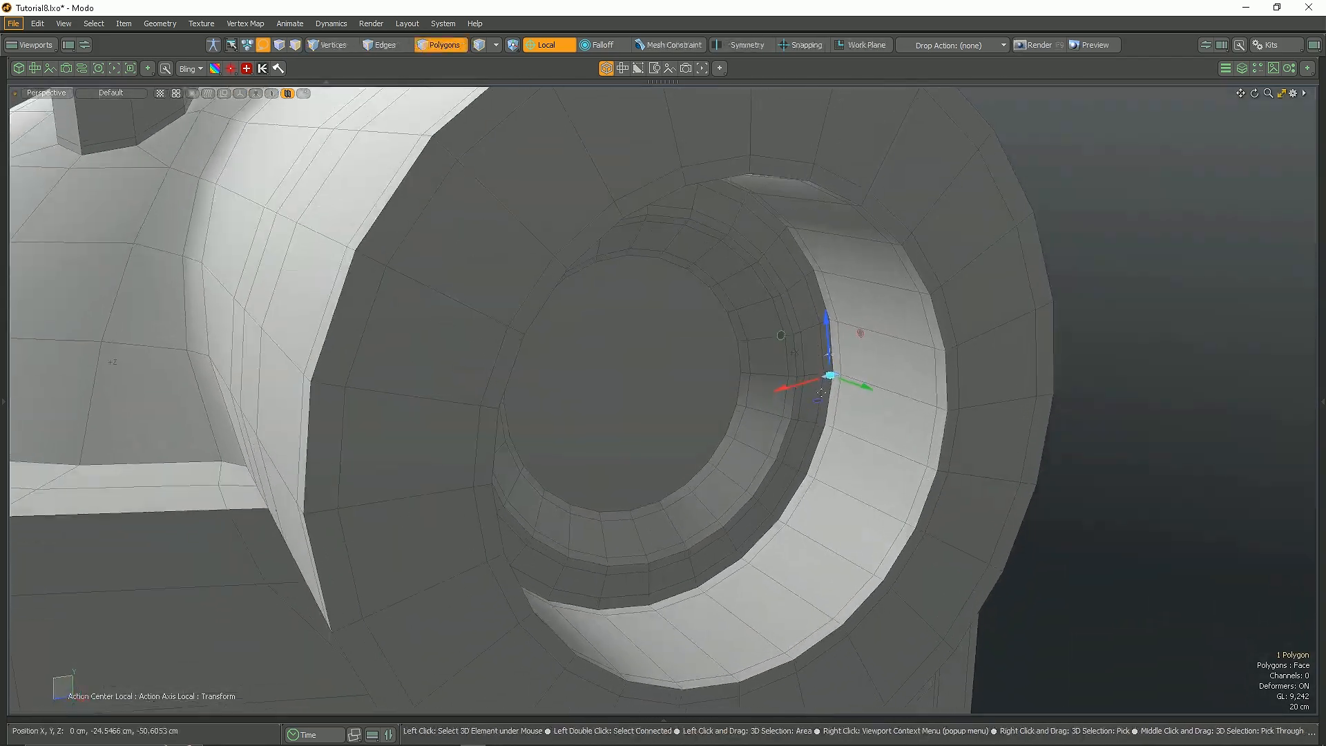
pyautogui.scroll(-4, 794, 383)
pyautogui.press('space')
pyautogui.keyDown('alt'); pyautogui.moveTo(748, 389); pyautogui.dragTo(781, 374); pyautogui.keyUp('alt')
pyautogui.scroll(3, 780, 373)
pyautogui.press('y')
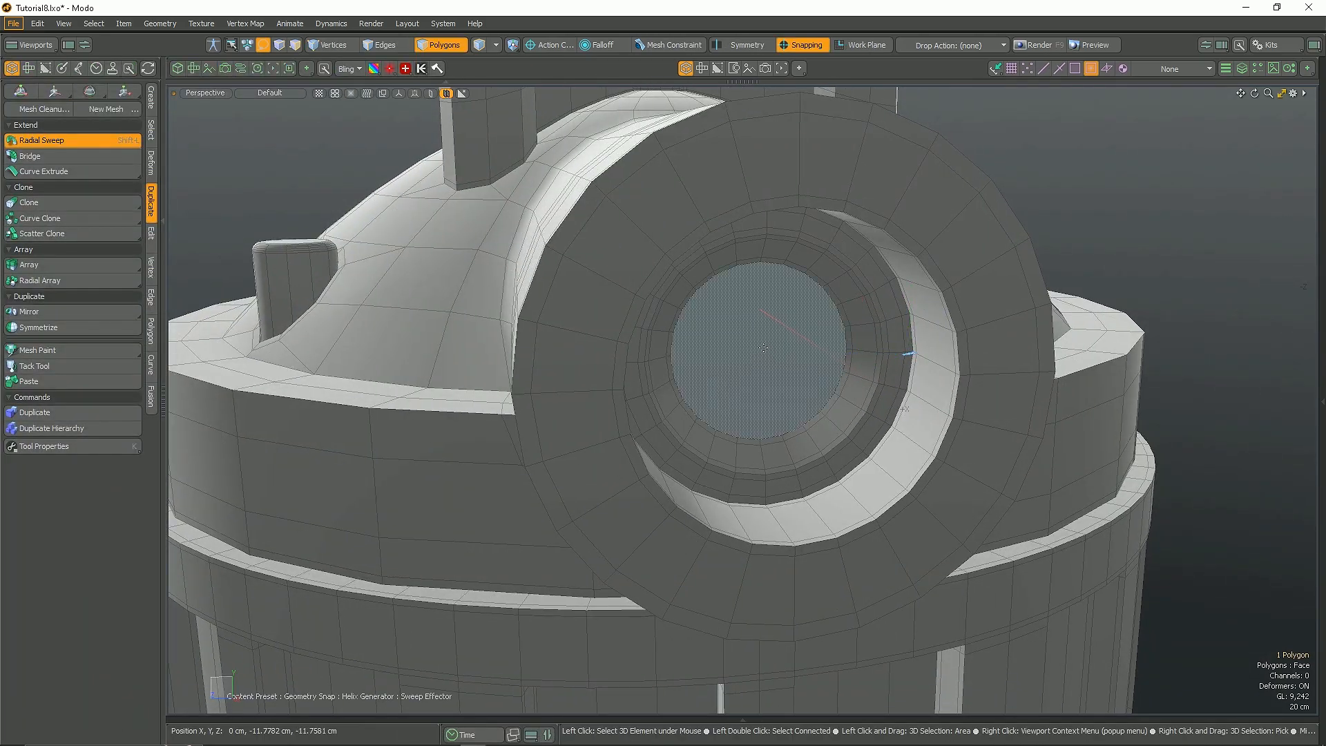
# Step: Sweep the small polygon helically through the pipe bore with Radial Sweep: count 390, X axis, end angle 3000°, offset 6.68 cm
pyautogui.click(763, 347)
pyautogui.keyDown('alt'); pyautogui.moveTo(763, 347); pyautogui.dragTo(930, 394); pyautogui.keyUp('alt')
pyautogui.scroll(5, 929, 393)
pyautogui.click(69, 446)
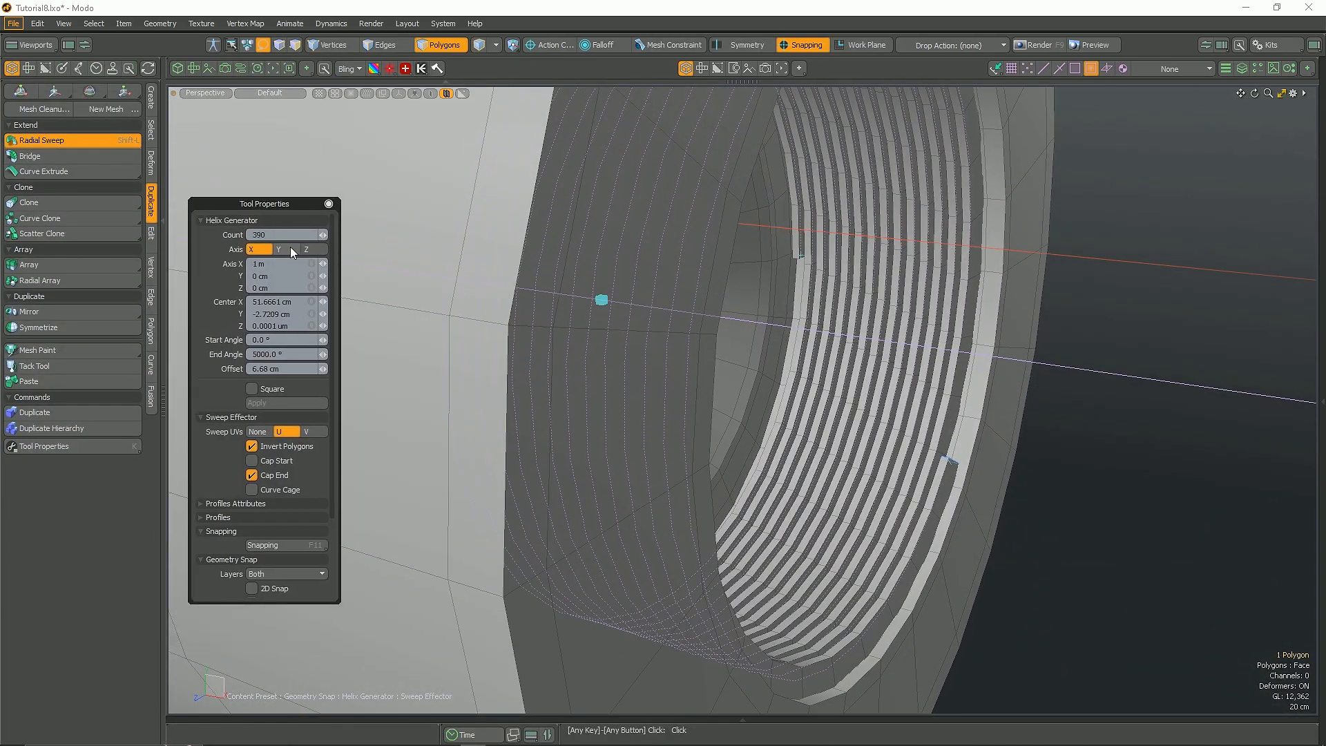
pyautogui.press('Return')
pyautogui.scroll(-5, 660, 418)
pyautogui.keyDown('alt'); pyautogui.moveTo(659, 421); pyautogui.dragTo(706, 402); pyautogui.keyUp('alt')
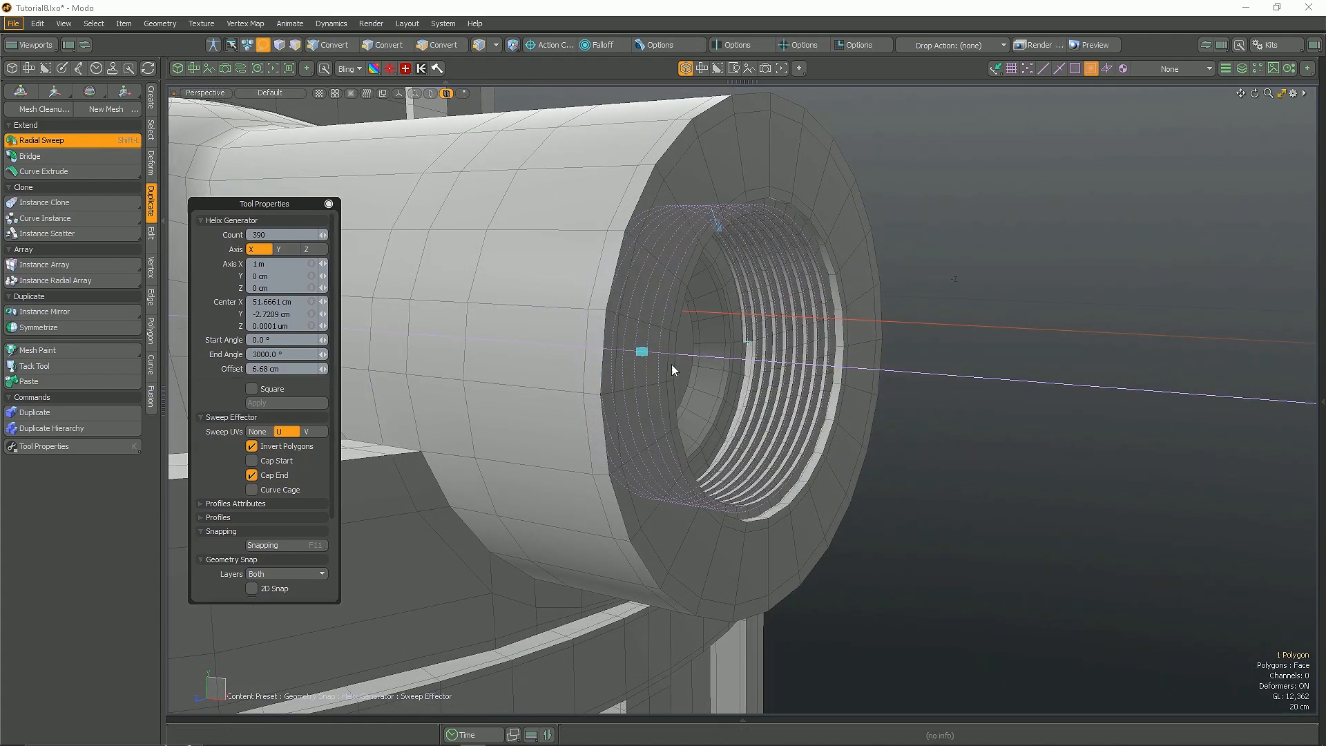
# Step: Check the helical thread in the pipe opening with a render preview
pyautogui.scroll(-5, 669, 371)
pyautogui.hotkey('ctrl', 'F9')
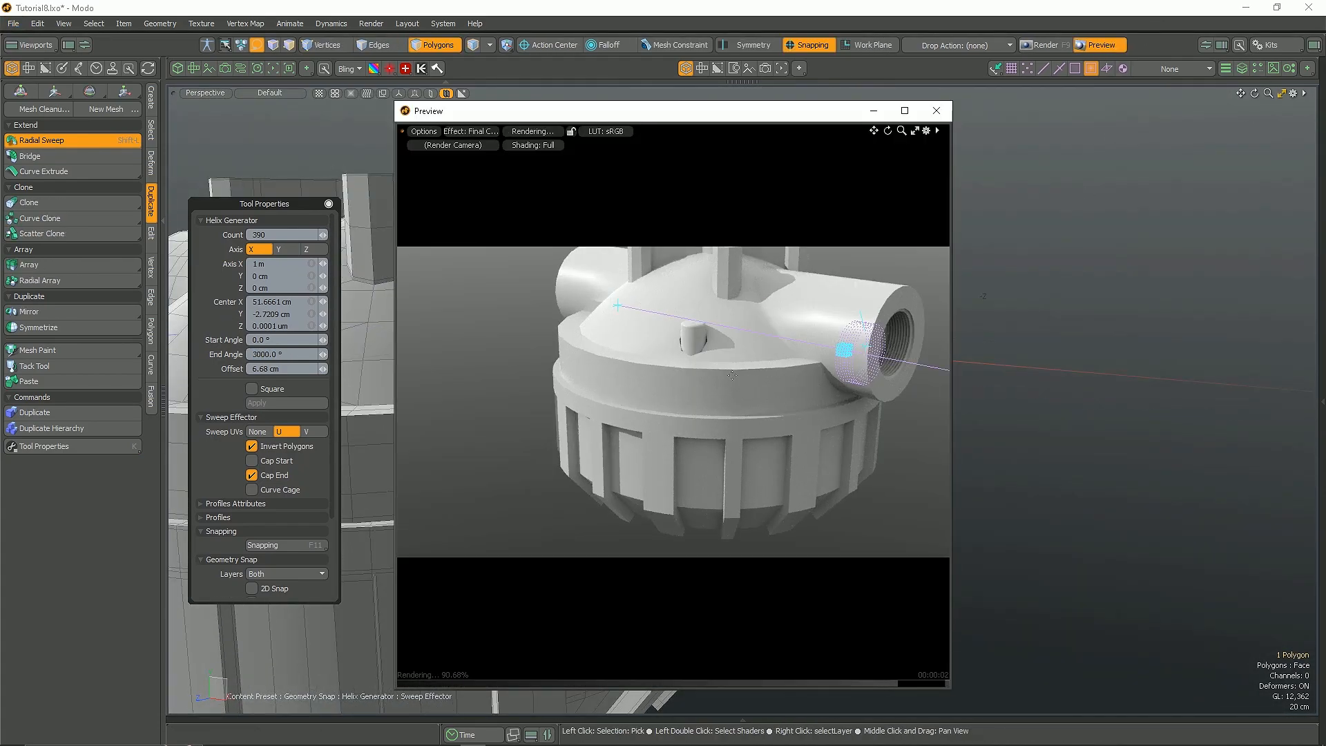
pyautogui.click(937, 110)
# Step: Fine-tune the helix offset of the thread, finish the sweep and close its tool properties
pyautogui.scroll(5, 791, 409)
pyautogui.keyDown('alt'); pyautogui.moveTo(791, 409); pyautogui.dragTo(818, 388); pyautogui.keyUp('alt')
pyautogui.scroll(3, 791, 409)
pyautogui.scroll(-3, 795, 399)
pyautogui.moveTo(323, 368); pyautogui.dragTo(345, 368)
pyautogui.press('space')
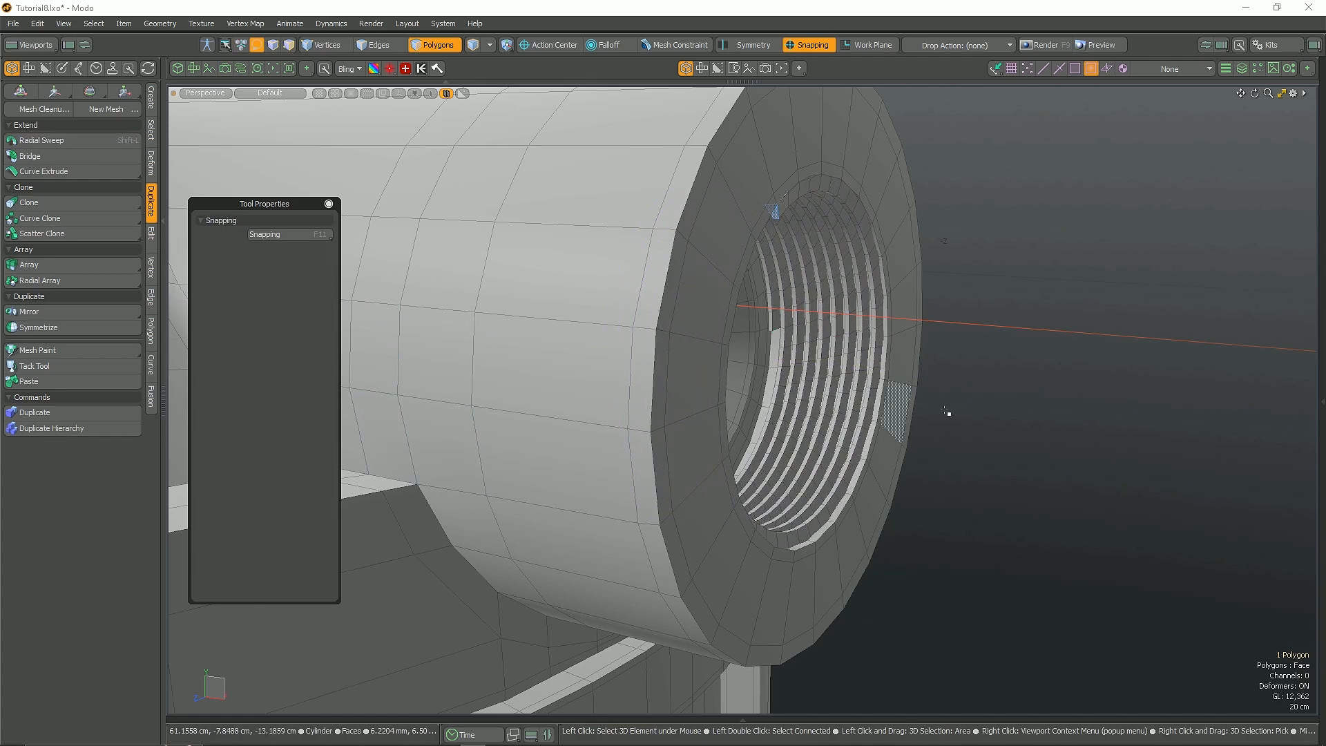
pyautogui.click(981, 421)
pyautogui.keyDown('alt'); pyautogui.moveTo(981, 421); pyautogui.dragTo(864, 394); pyautogui.keyUp('alt')
pyautogui.click(329, 203)
pyautogui.click(163, 400)
# Step: Reshape the thread's outer end by transforming the four-edge loop beside its end polygon
pyautogui.scroll(5, 598, 325)
pyautogui.keyDown('alt'); pyautogui.moveTo(598, 325); pyautogui.dragTo(664, 407); pyautogui.keyUp('alt')
pyautogui.scroll(-5, 781, 341)
pyautogui.doubleClick(781, 341)
pyautogui.scroll(5, 476, 594)
pyautogui.press('space')
pyautogui.click(478, 608)
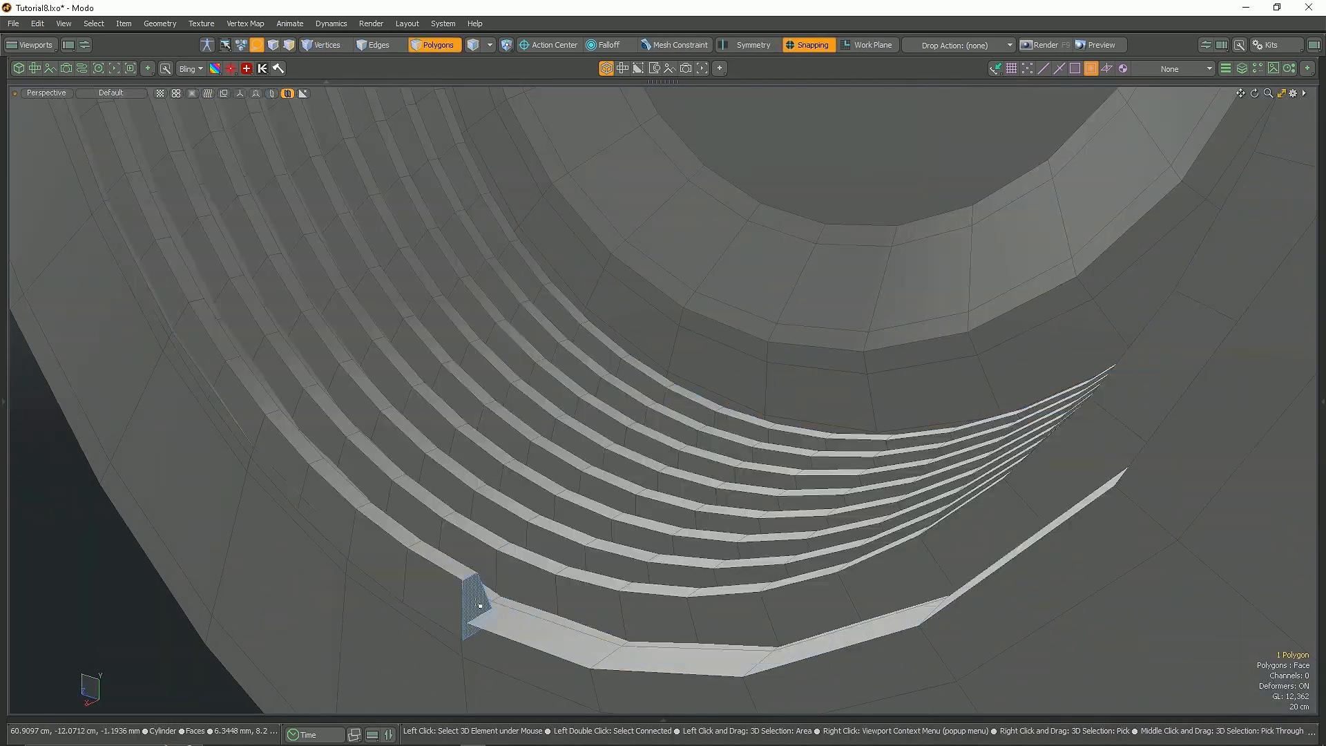
pyautogui.scroll(3, 491, 617)
pyautogui.click(489, 603)
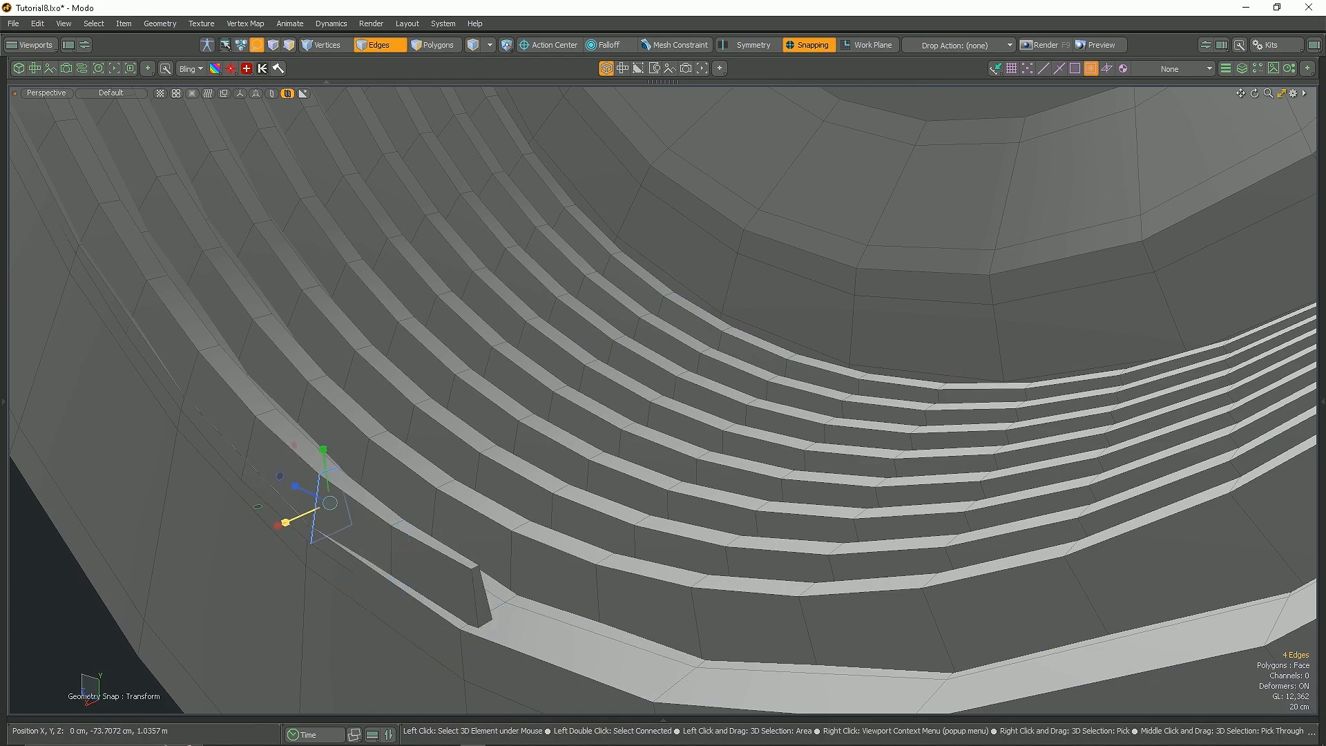
pyautogui.scroll(-4, 375, 553)
pyautogui.keyDown('alt'); pyautogui.moveTo(375, 553); pyautogui.dragTo(607, 516); pyautogui.keyUp('alt')
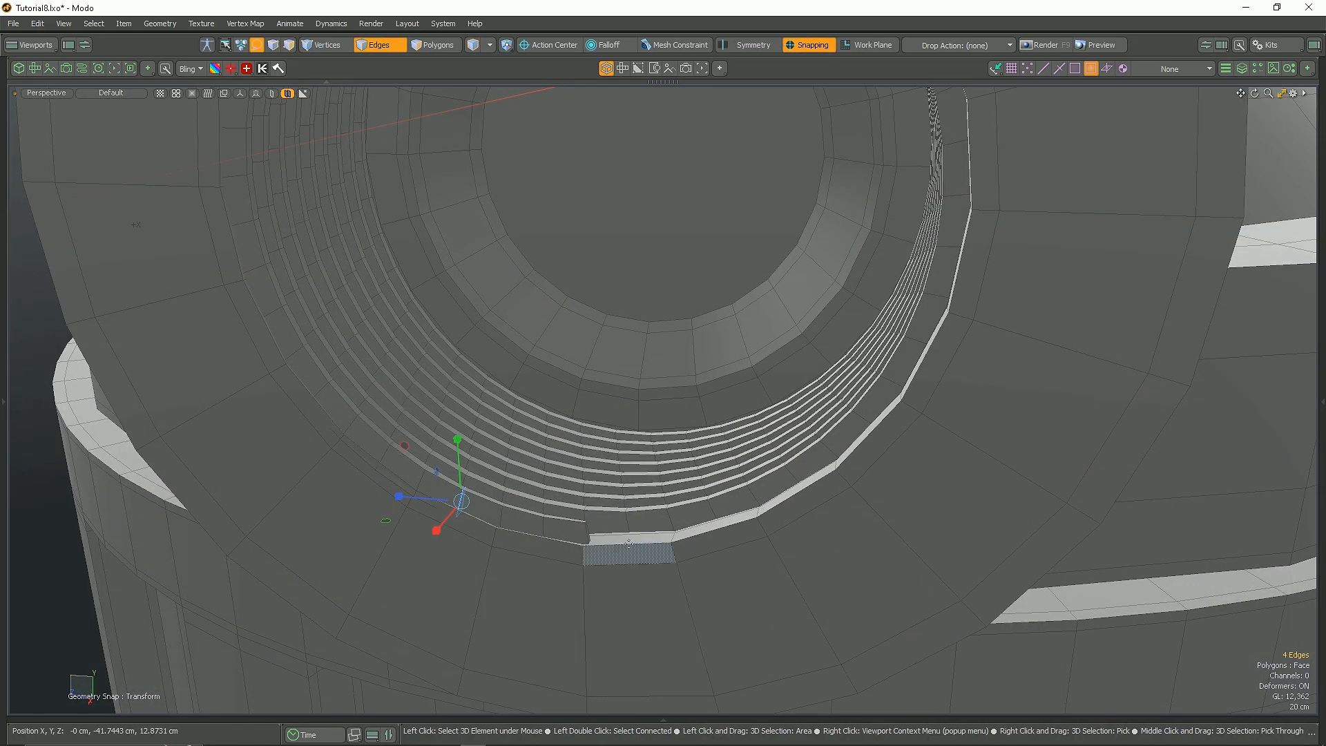
# Step: Try subdividing the connected thread polygons and inspect the result inside the bore
pyautogui.press('3')
pyautogui.doubleClick(627, 508)
pyautogui.press('Tab')
pyautogui.scroll(-4, 627, 509)
pyautogui.click(201, 522)
pyautogui.keyDown('alt'); pyautogui.moveTo(201, 522); pyautogui.dragTo(442, 487); pyautogui.keyUp('alt')
pyautogui.scroll(6, 684, 502)
pyautogui.scroll(-7, 686, 503)
pyautogui.keyDown('alt'); pyautogui.moveTo(687, 504); pyautogui.dragTo(517, 530); pyautogui.keyUp('alt')
pyautogui.scroll(7, 621, 520)
# Step: Isolate the unsubdivided thread and delete the polygon loop running along its hidden side
pyautogui.doubleClick(550, 534)
pyautogui.hotkey('shift', 'h')
pyautogui.press('Tab')
pyautogui.click(486, 470)
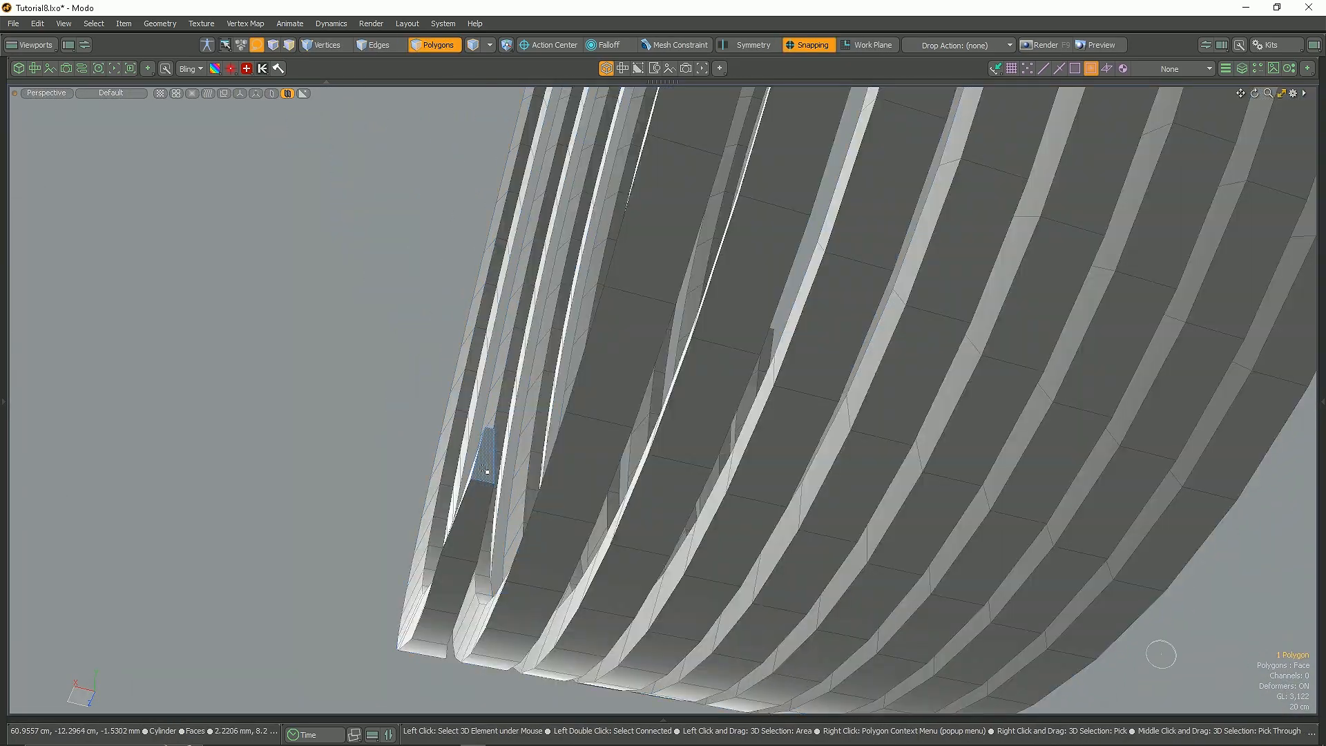
pyautogui.press('l')
pyautogui.scroll(-5, 459, 564)
pyautogui.keyDown('alt'); pyautogui.moveTo(459, 564); pyautogui.dragTo(557, 541); pyautogui.keyUp('alt')
pyautogui.press('Delete')
# Step: Unhide the rest of the model and convert the connected thread polygons to a subdivision surface
pyautogui.press('u')
pyautogui.scroll(-4, 781, 538)
pyautogui.scroll(8, 598, 521)
pyautogui.press('p')
pyautogui.press('3')
pyautogui.doubleClick(594, 539)
pyautogui.press('Tab')
# Step: Review the whole model and the threaded pipe opening in a render preview
pyautogui.keyDown('alt'); pyautogui.moveTo(665, 618); pyautogui.dragTo(887, 316); pyautogui.keyUp('alt')
pyautogui.scroll(-8, 711, 601)
pyautogui.press('w')
pyautogui.scroll(-3, 822, 449)
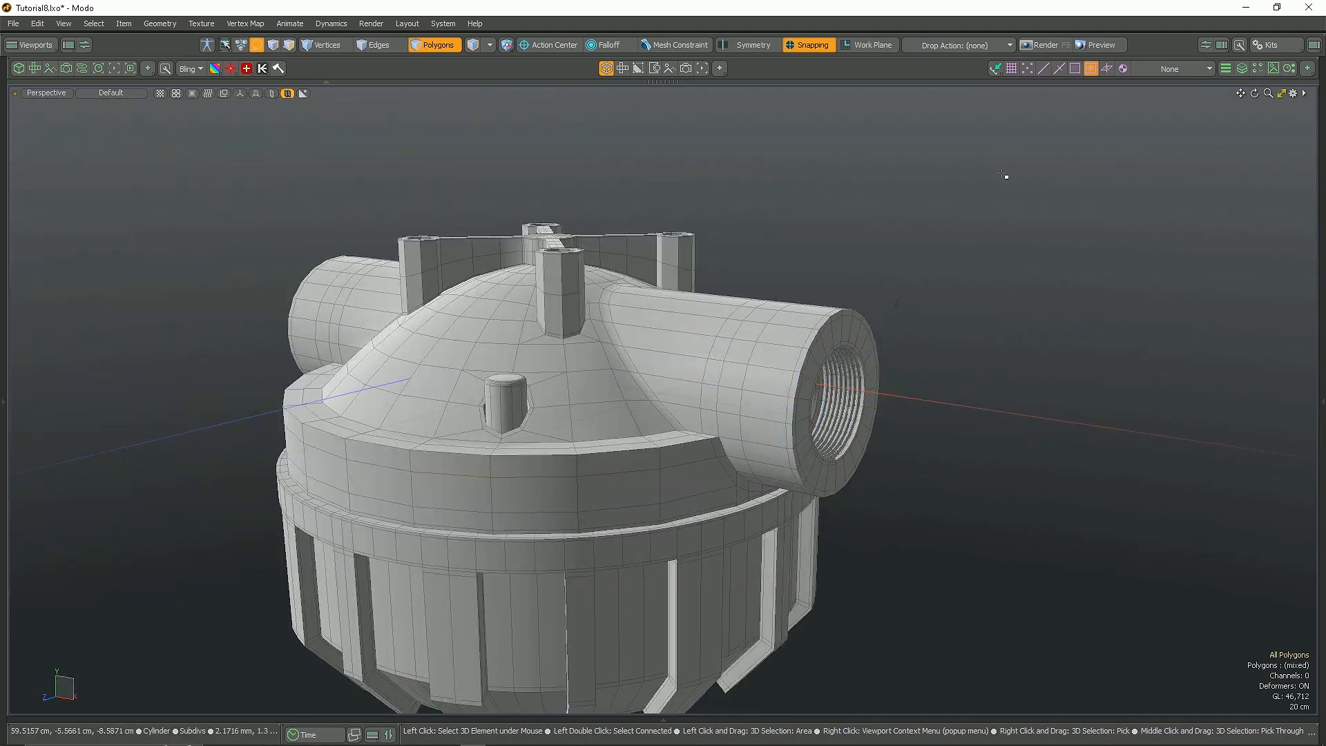
pyautogui.press('F8')
pyautogui.keyDown('alt'); pyautogui.moveTo(890, 357); pyautogui.dragTo(717, 358); pyautogui.keyUp('alt')
pyautogui.scroll(5, 603, 418)
pyautogui.scroll(-5, 589, 418)
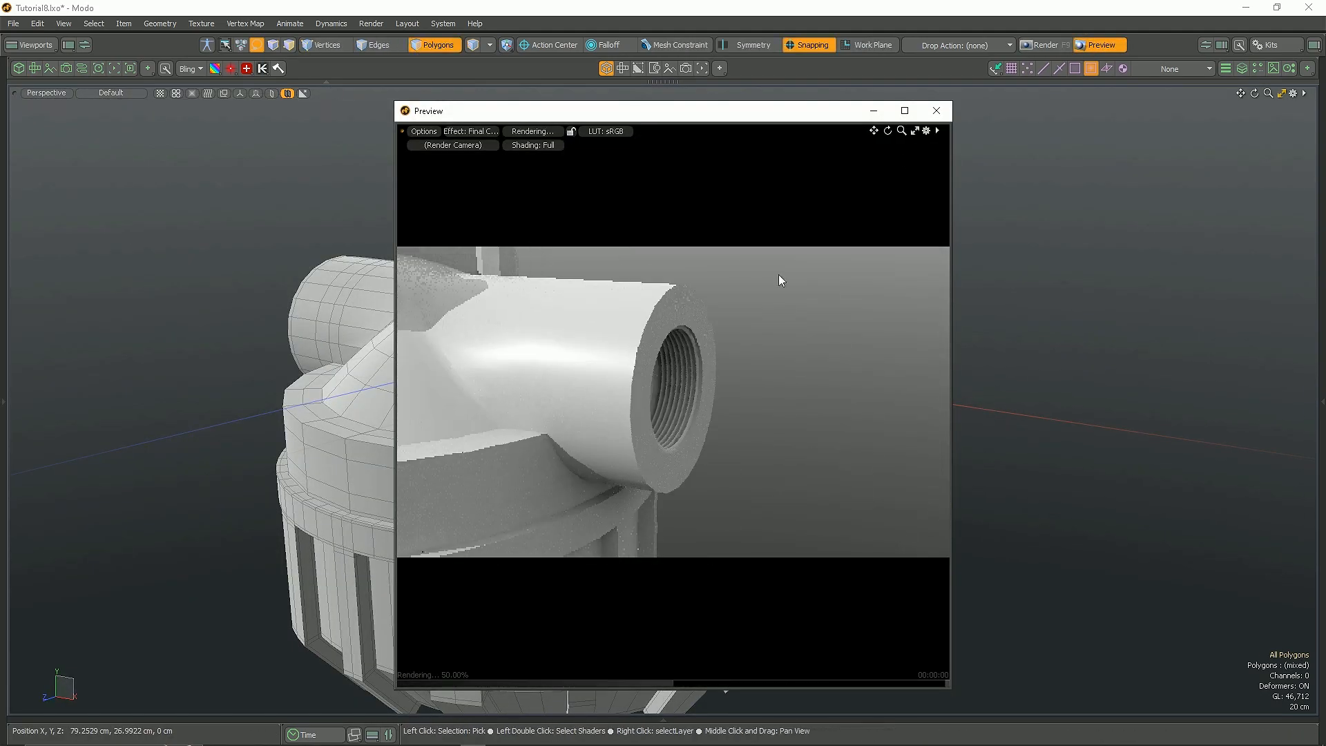
pyautogui.click(936, 110)
# Step: Select the four vertices at the subdivided thread's outer end
pyautogui.scroll(6, 823, 259)
pyautogui.keyDown('alt'); pyautogui.moveTo(823, 259); pyautogui.dragTo(849, 516); pyautogui.keyUp('alt')
pyautogui.doubleClick(848, 516)
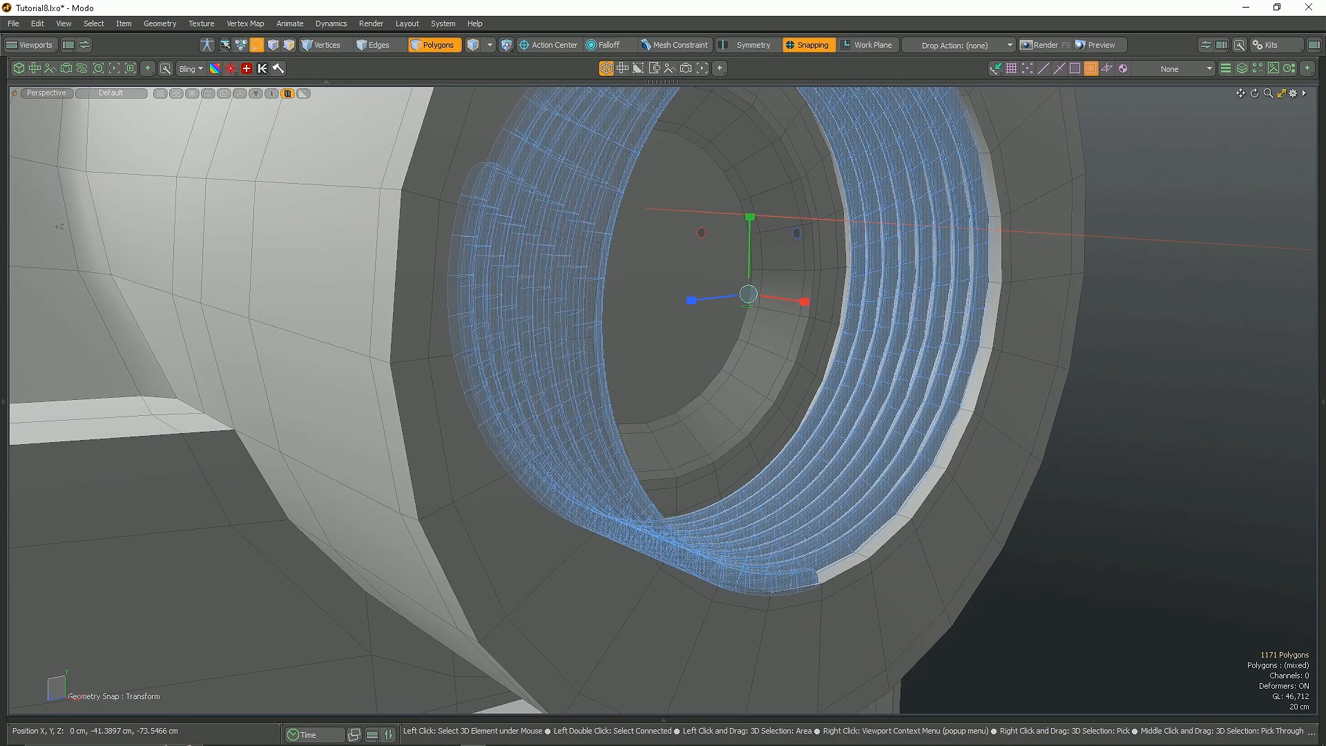
pyautogui.scroll(8, 520, 552)
pyautogui.click(520, 553)
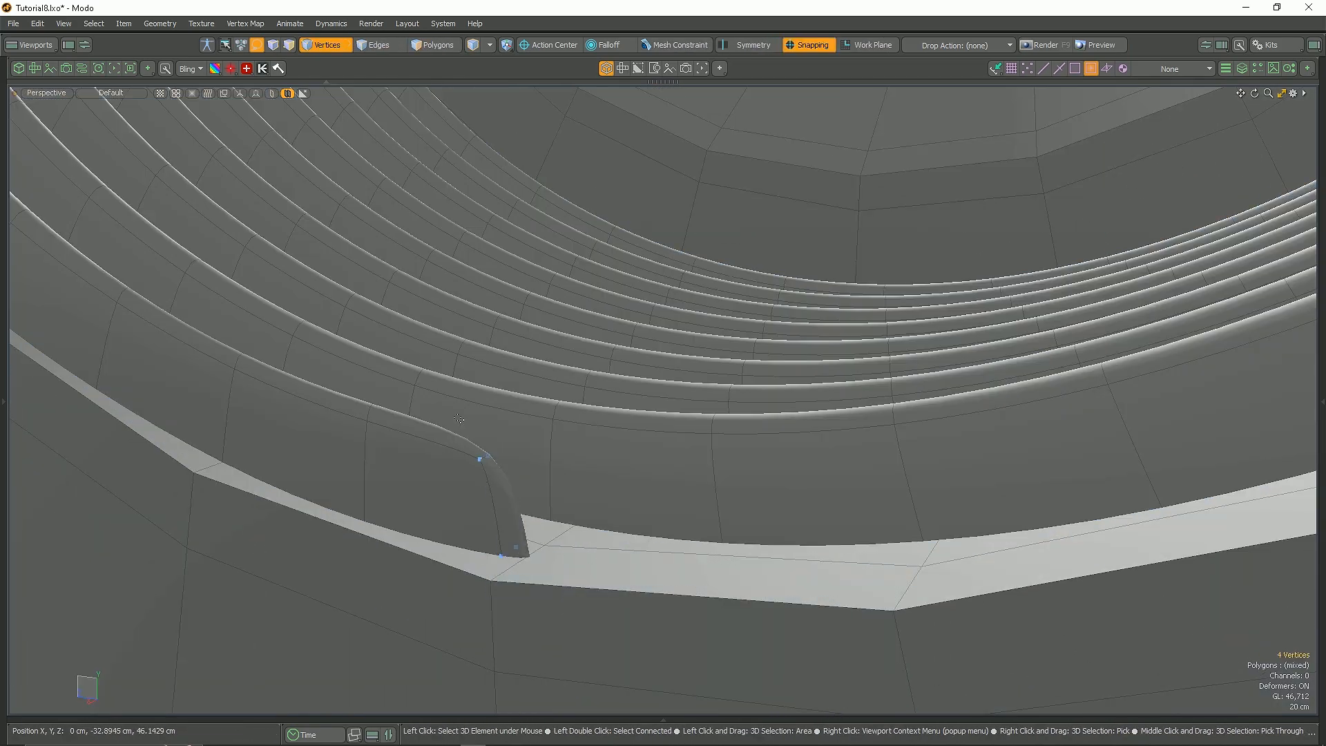
pyautogui.keyDown('alt'); pyautogui.moveTo(611, 573); pyautogui.dragTo(550, 375); pyautogui.keyUp('alt')
pyautogui.scroll(-8, 695, 562)
# Step: Taper the thread's inner end inside the pipe by transforming its end polygon and the nearby edges
pyautogui.scroll(8, 550, 375)
pyautogui.press('2')
pyautogui.press('3')
pyautogui.keyDown('alt'); pyautogui.moveTo(582, 368); pyautogui.dragTo(586, 338); pyautogui.keyUp('alt')
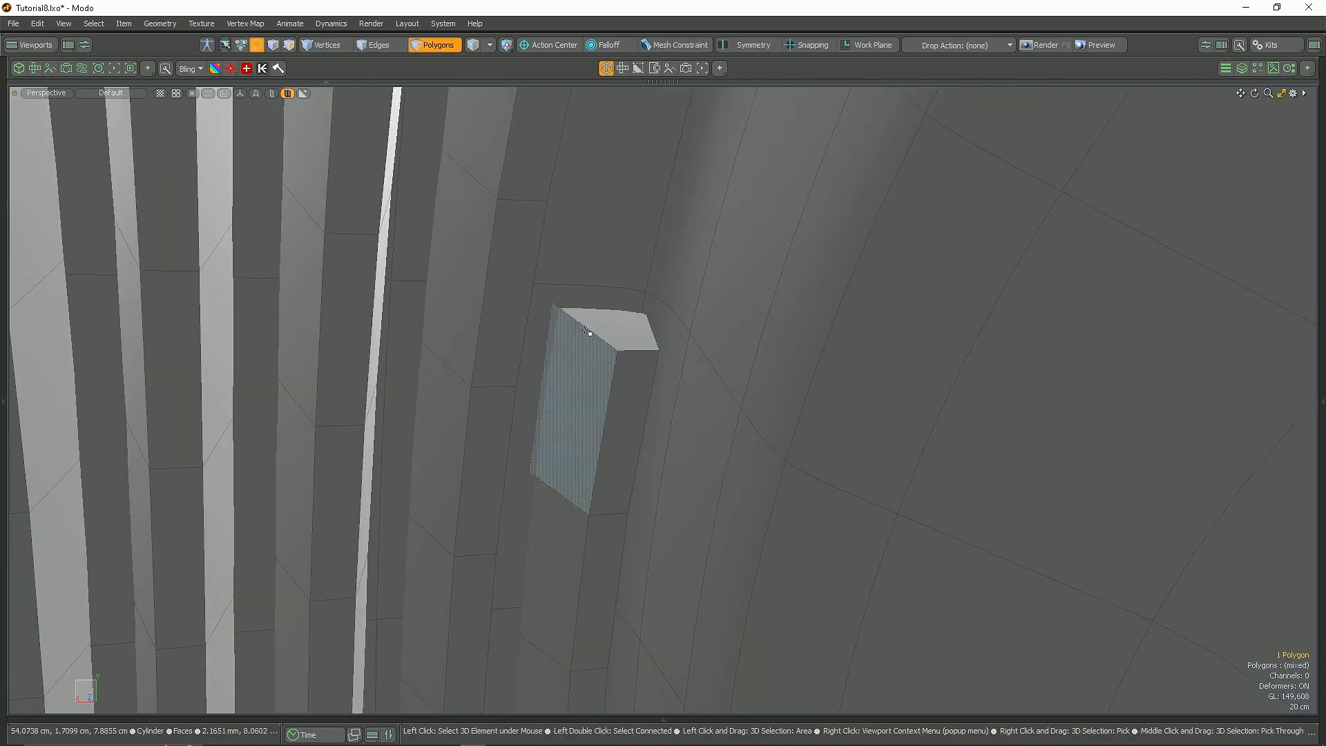
pyautogui.moveTo(564, 491); pyautogui.dragTo(575, 492)
pyautogui.keyDown('alt'); pyautogui.moveTo(575, 491); pyautogui.dragTo(442, 455); pyautogui.keyUp('alt')
pyautogui.press('q')
pyautogui.doubleClick(538, 467)
pyautogui.press('y')
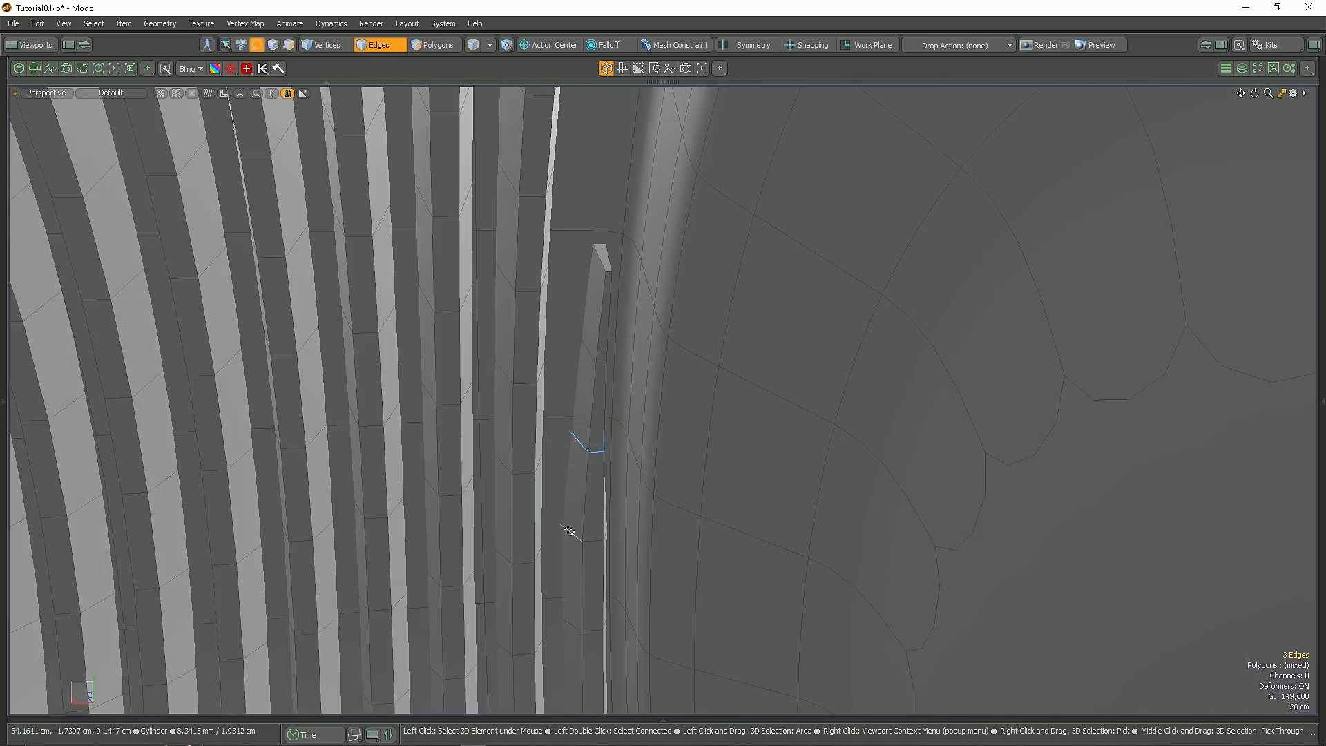
pyautogui.press('a')
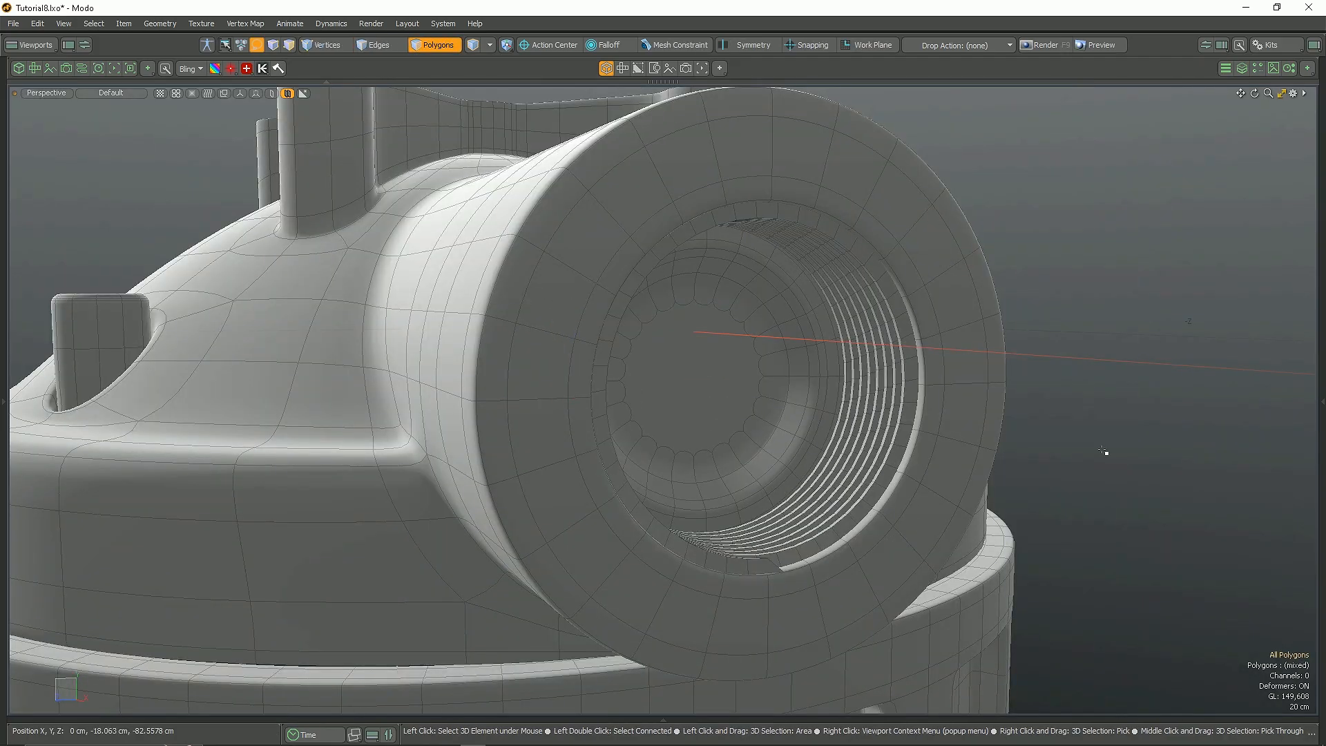
# Step: Turn off subdivision for the model and delete the selected polygon inside the pipe bore
pyautogui.press('Tab')
pyautogui.scroll(4, 778, 553)
pyautogui.doubleClick(709, 632)
pyautogui.press('Escape')
pyautogui.keyDown('alt'); pyautogui.moveTo(709, 632); pyautogui.dragTo(1113, 452); pyautogui.keyUp('alt')
pyautogui.click(657, 361)
pyautogui.press('Delete')
# Step: Compare the whole model with subdivision switched on and off
pyautogui.press('2')
pyautogui.scroll(-4, 745, 369)
pyautogui.press('3')
pyautogui.press('Tab')
pyautogui.scroll(-4, 815, 459)
pyautogui.scroll(-5, 839, 441)
pyautogui.press('Tab')
# Step: Select the connected thread and mirror it into the opposite pipe opening
pyautogui.scroll(5, 953, 442)
pyautogui.doubleClick(941, 444)
pyautogui.scroll(-8, 942, 444)
pyautogui.scroll(4, 487, 422)
pyautogui.hotkey('shift', 'v')
pyautogui.press('Escape')
# Step: Inspect the mirrored thread and check the model in a render preview
pyautogui.scroll(4, 497, 445)
pyautogui.keyDown('alt'); pyautogui.moveTo(497, 444); pyautogui.dragTo(525, 508); pyautogui.keyUp('alt')
pyautogui.scroll(-8, 525, 508)
pyautogui.keyDown('alt'); pyautogui.moveTo(621, 504); pyautogui.dragTo(525, 477); pyautogui.keyUp('alt')
pyautogui.scroll(3, 885, 512)
pyautogui.keyDown('alt'); pyautogui.keyDown('shift'); pyautogui.moveTo(885, 512); pyautogui.dragTo(861, 489); pyautogui.keyUp('shift'); pyautogui.keyUp('alt')
pyautogui.click(1101, 45)
pyautogui.click(940, 111)
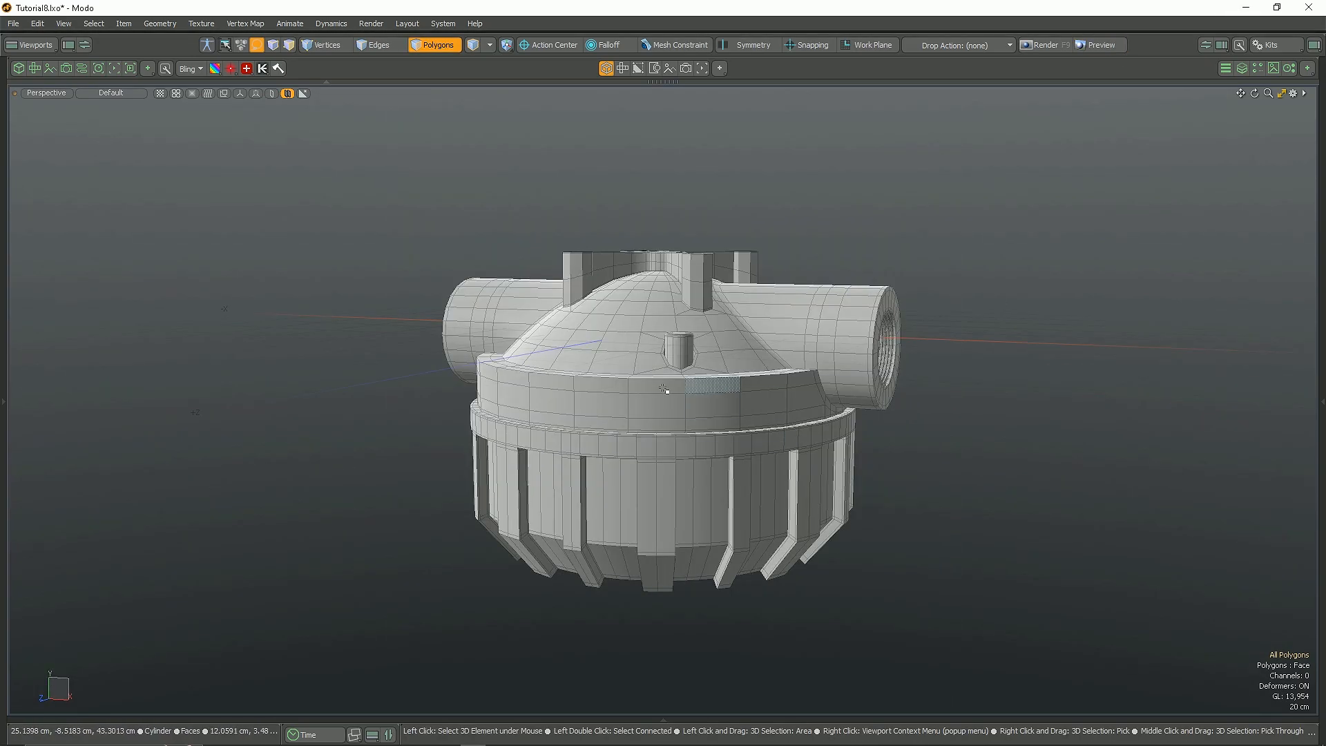
# Step: Convert the entire housing model to subdivision surfaces
pyautogui.press('5')
pyautogui.press('Tab')
pyautogui.click(956, 438)
# Step: Enable the Camera's render resolution override and set its width to 1200
pyautogui.click(1323, 401)
pyautogui.click(1242, 141)
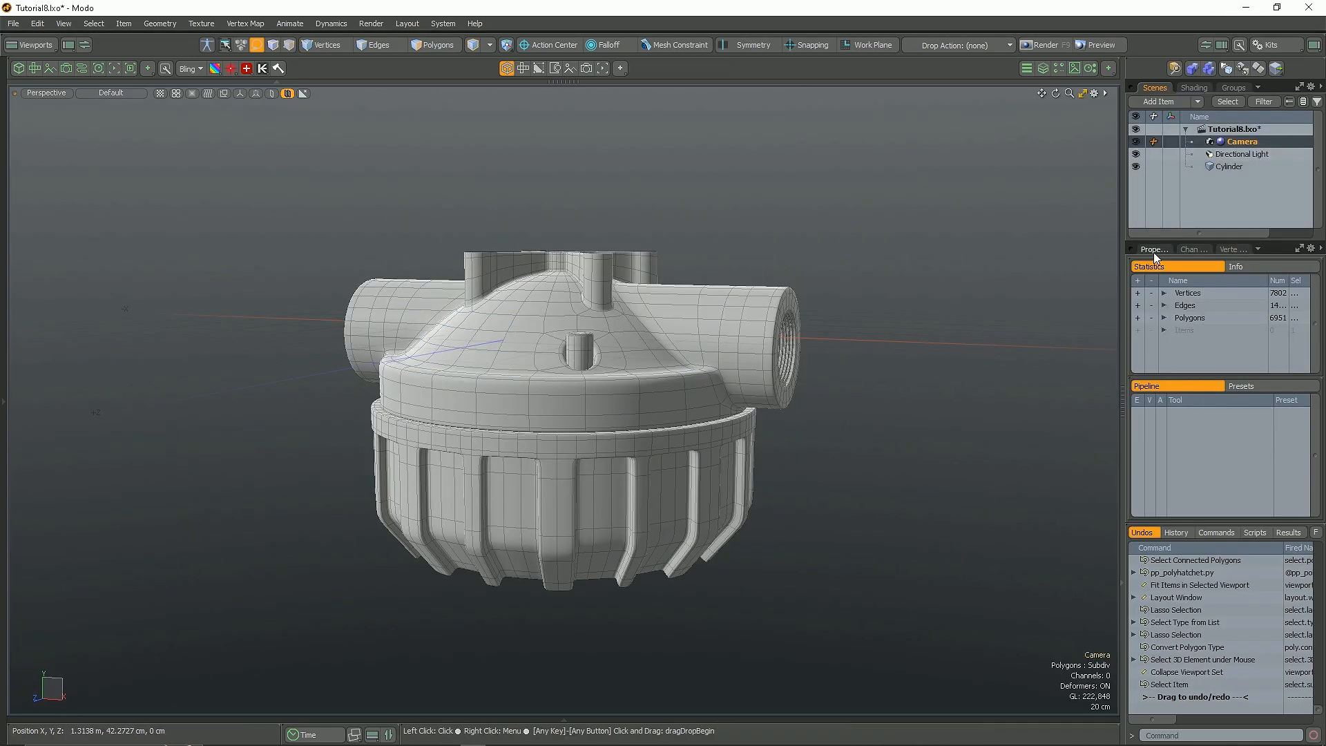
pyautogui.click(1155, 252)
pyautogui.scroll(-3, 1234, 443)
pyautogui.click(1211, 357)
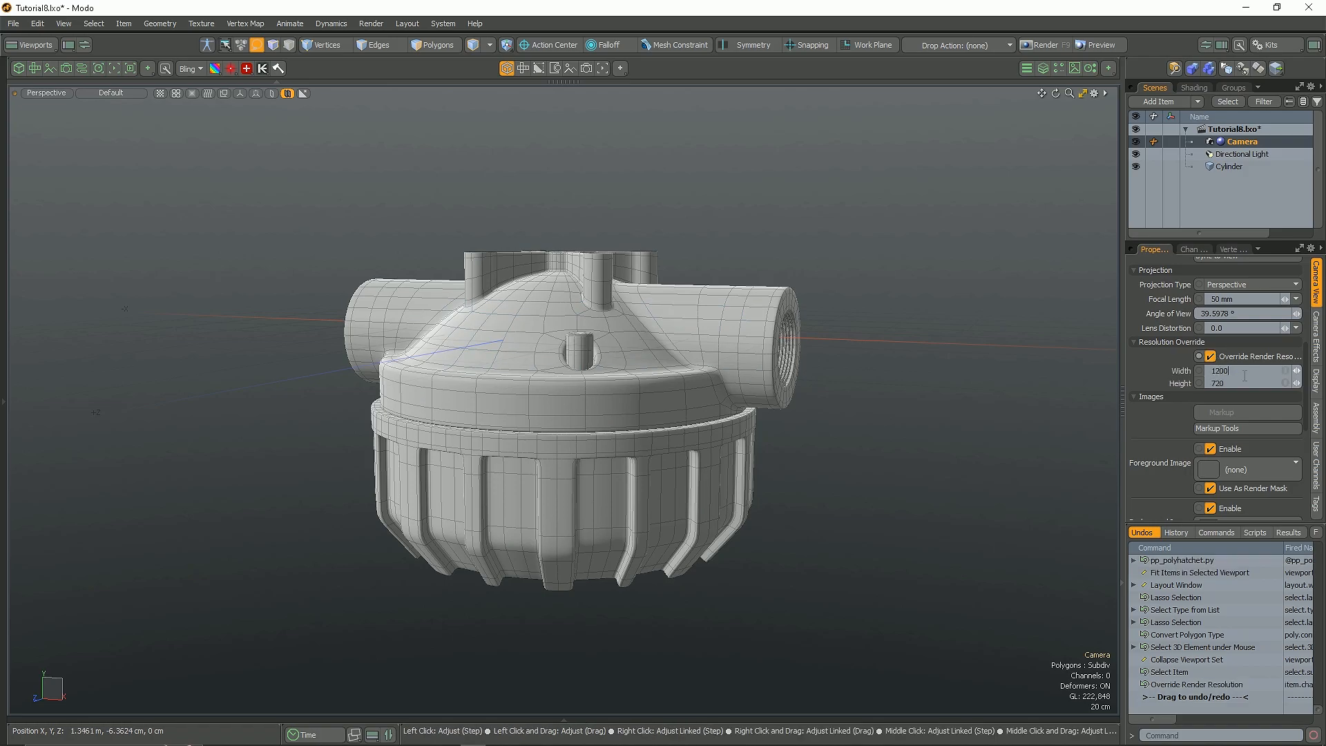
# Step: Preview the subdivided housing with the new camera resolution from several angles
pyautogui.click(1104, 45)
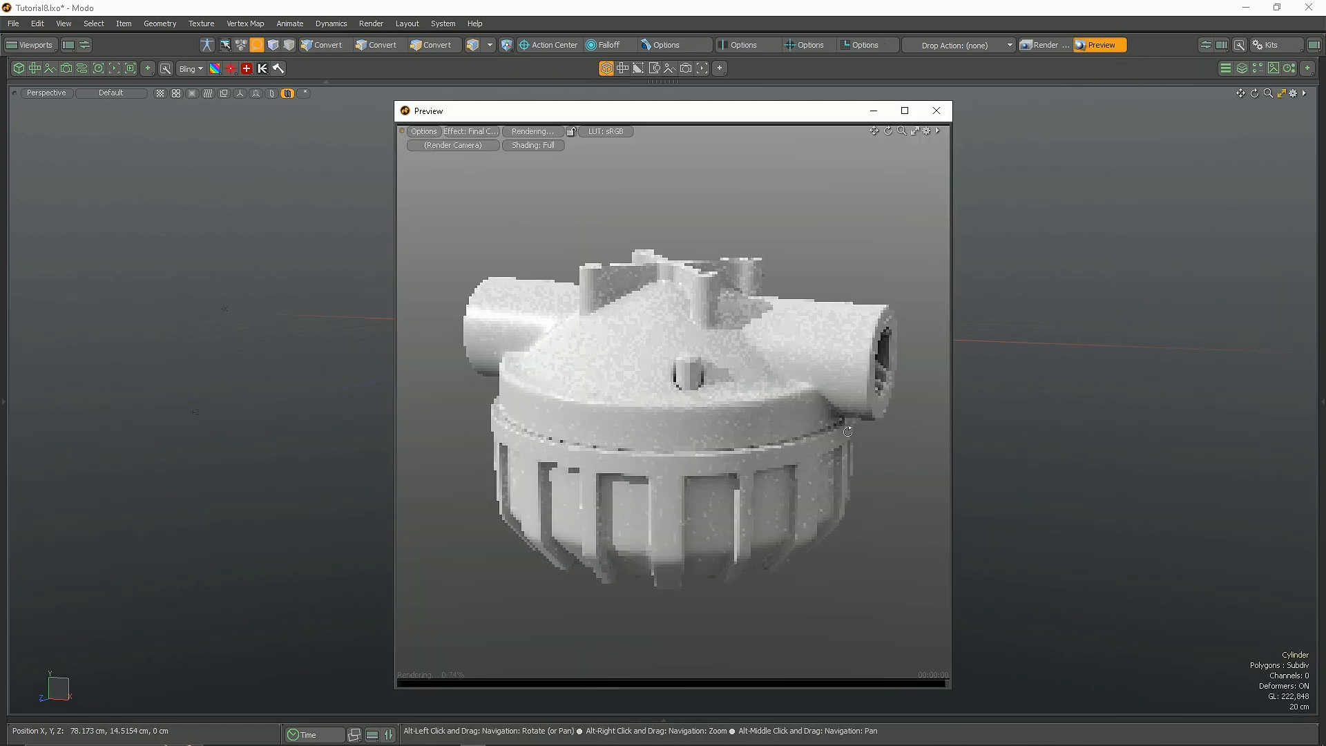
pyautogui.keyDown('alt'); pyautogui.moveTo(663, 394); pyautogui.dragTo(897, 375); pyautogui.keyUp('alt')
pyautogui.keyDown('alt'); pyautogui.moveTo(455, 407); pyautogui.dragTo(539, 397); pyautogui.keyUp('alt')
pyautogui.click(936, 110)
# Step: Assign the Metal material to all polygons of the housing
pyautogui.scroll(5, 864, 338)
pyautogui.press('3')
pyautogui.press('5')
pyautogui.scroll(-5, 865, 341)
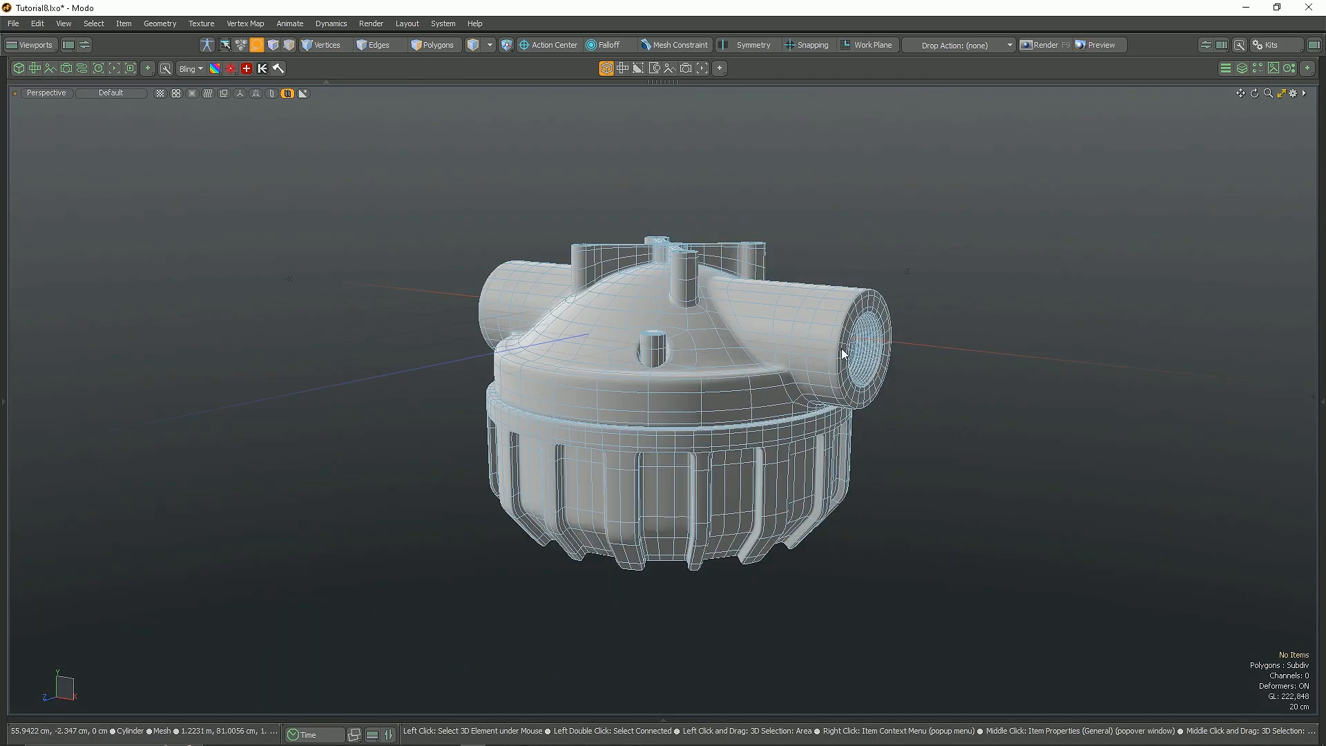
pyautogui.keyDown('alt'); pyautogui.moveTo(865, 341); pyautogui.dragTo(450, 376); pyautogui.keyUp('alt')
pyautogui.press('3')
pyautogui.press('m')
pyautogui.click(724, 289)
pyautogui.keyDown('alt'); pyautogui.moveTo(817, 362); pyautogui.dragTo(712, 356); pyautogui.keyUp('alt')
pyautogui.click(919, 276)
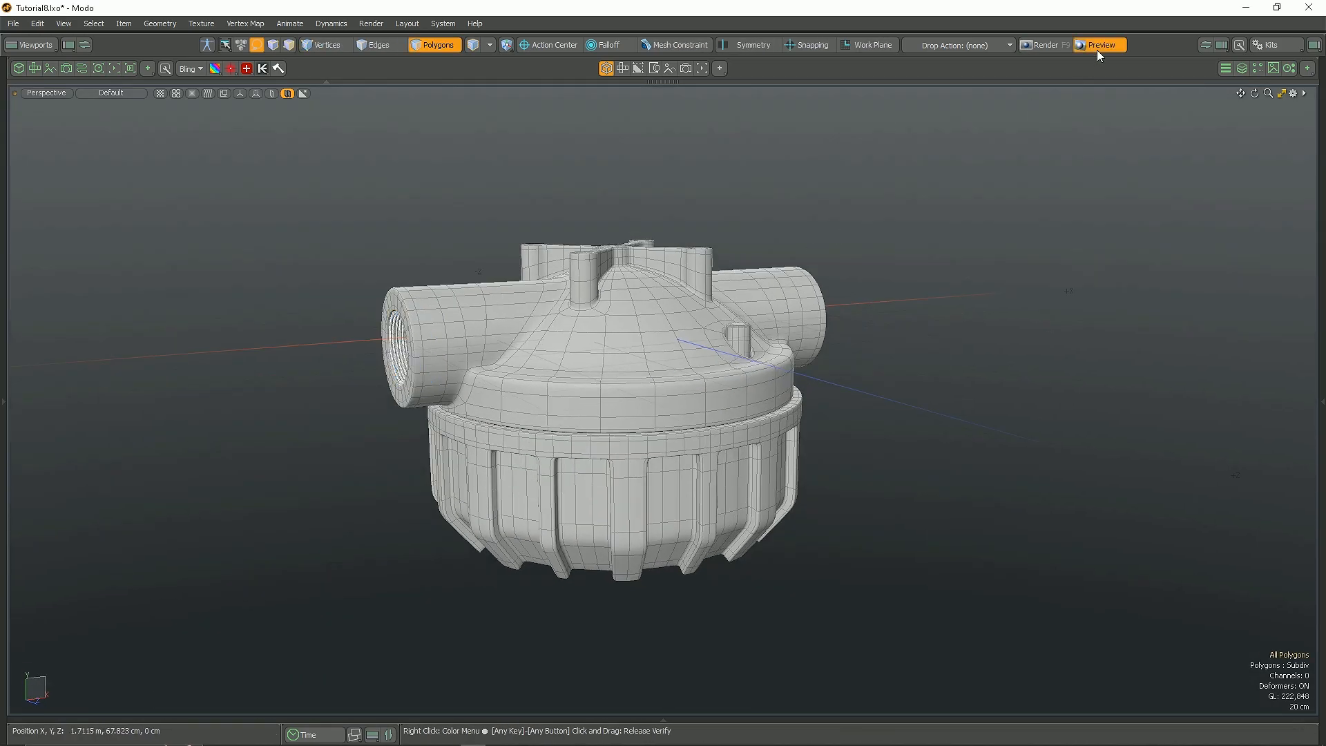
# Step: Check the metal housing in a render preview
pyautogui.click(1100, 45)
pyautogui.keyDown('alt'); pyautogui.moveTo(885, 352); pyautogui.dragTo(856, 349); pyautogui.keyUp('alt')
pyautogui.click(937, 110)
# Step: Select the connected threads in both pipe openings and assign them the Bronze material
pyautogui.doubleClick(394, 346)
pyautogui.press('5')
pyautogui.press('3')
pyautogui.keyDown('alt'); pyautogui.moveTo(394, 346); pyautogui.dragTo(446, 349); pyautogui.keyUp('alt')
pyautogui.scroll(5, 445, 349)
pyautogui.doubleClick(449, 349)
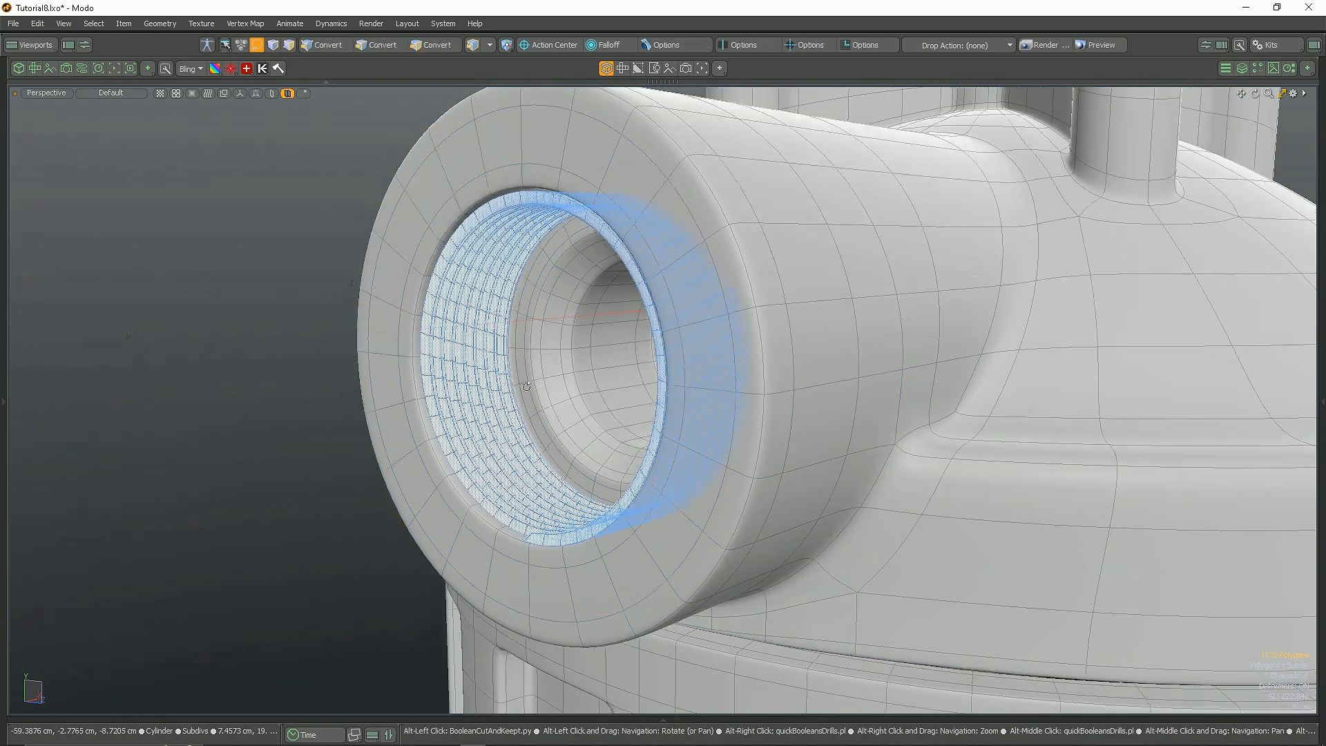
pyautogui.scroll(-5, 449, 349)
pyautogui.keyDown('alt'); pyautogui.moveTo(884, 335); pyautogui.dragTo(746, 328); pyautogui.keyUp('alt')
pyautogui.scroll(5, 746, 326)
pyautogui.keyDown('shift'); pyautogui.doubleClick(748, 330); pyautogui.keyUp('shift')
pyautogui.hotkey('shift', 'm')
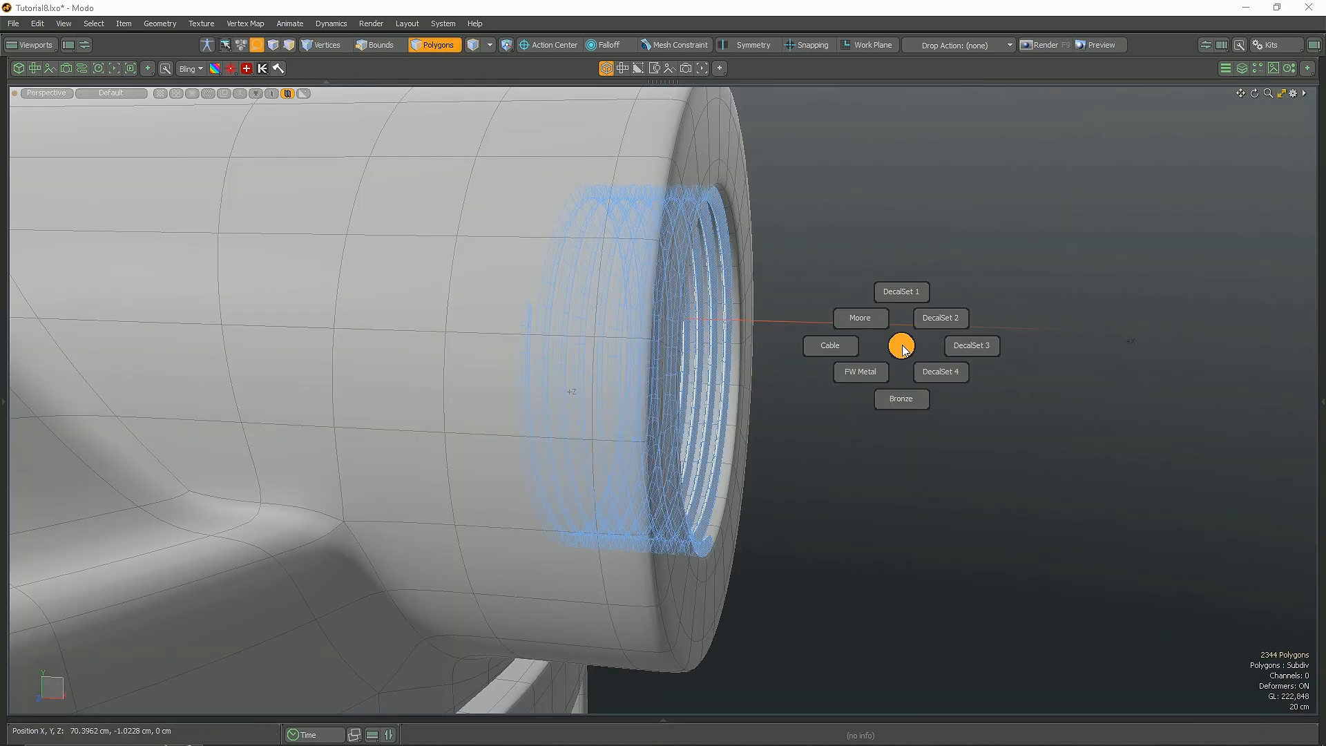
pyautogui.click(902, 387)
pyautogui.press('5')
# Step: Review the bronze threads and the metal housing in a render preview
pyautogui.scroll(-5, 865, 379)
pyautogui.keyDown('alt'); pyautogui.moveTo(865, 379); pyautogui.dragTo(819, 370); pyautogui.keyUp('alt')
pyautogui.click(1101, 44)
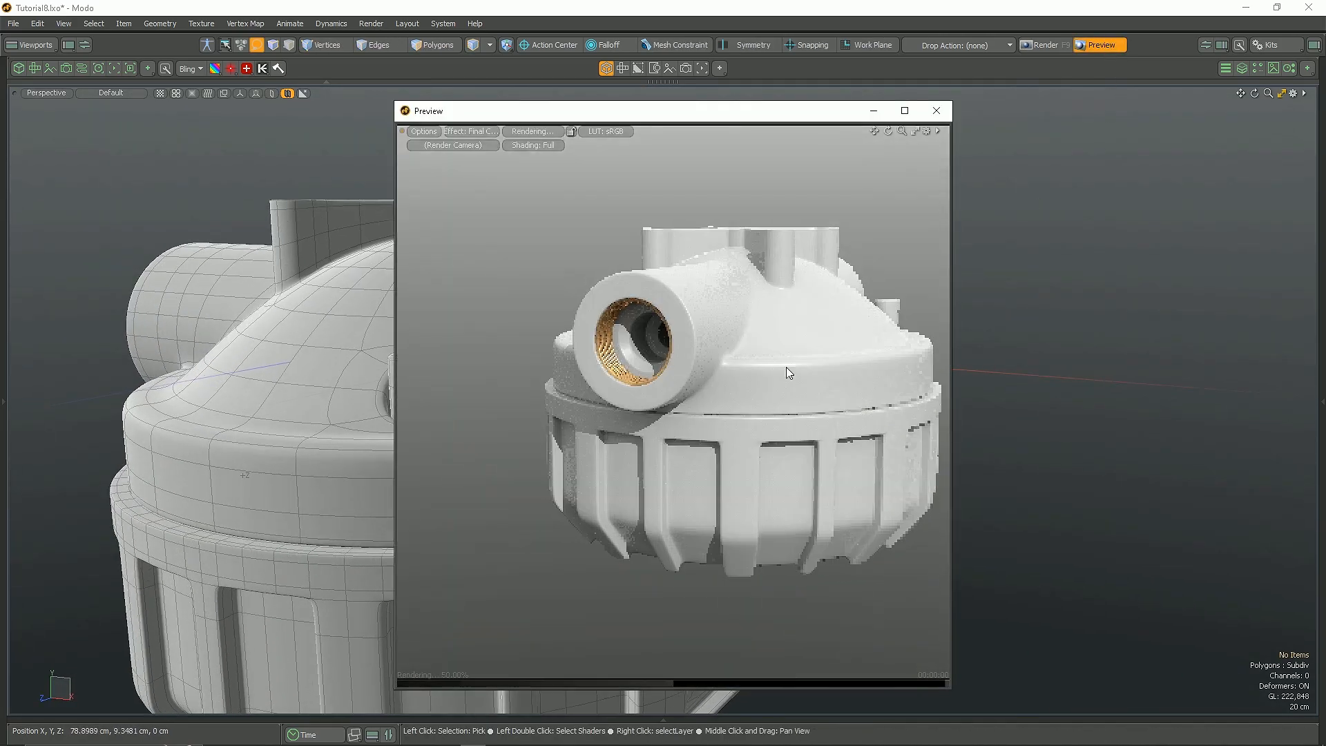
pyautogui.keyDown('alt'); pyautogui.moveTo(603, 346); pyautogui.dragTo(774, 352); pyautogui.keyUp('alt')
pyautogui.click(928, 115)
pyautogui.scroll(-5, 704, 387)
pyautogui.scroll(4, 703, 359)
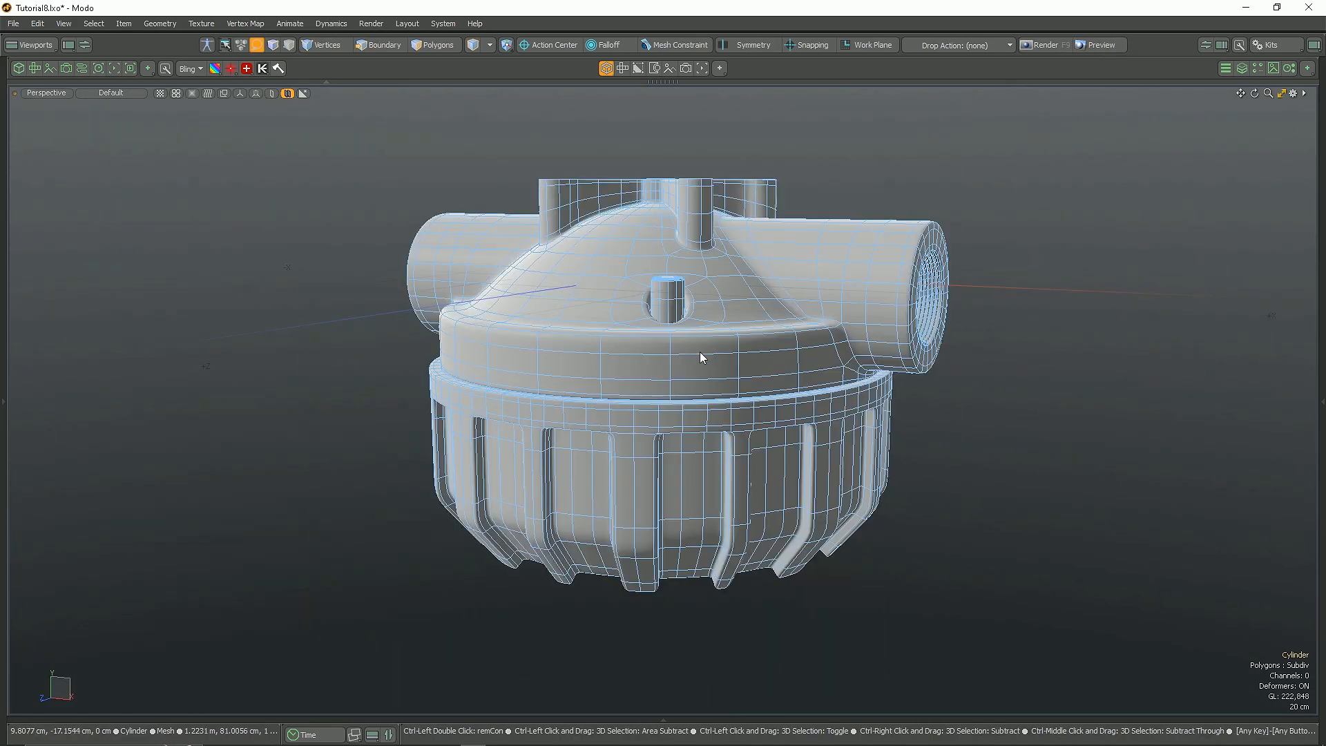
# Step: Switch to the render layout and apply the autoshop 01 4k.hdr preset to the scene's Environment
pyautogui.click(795, 32)
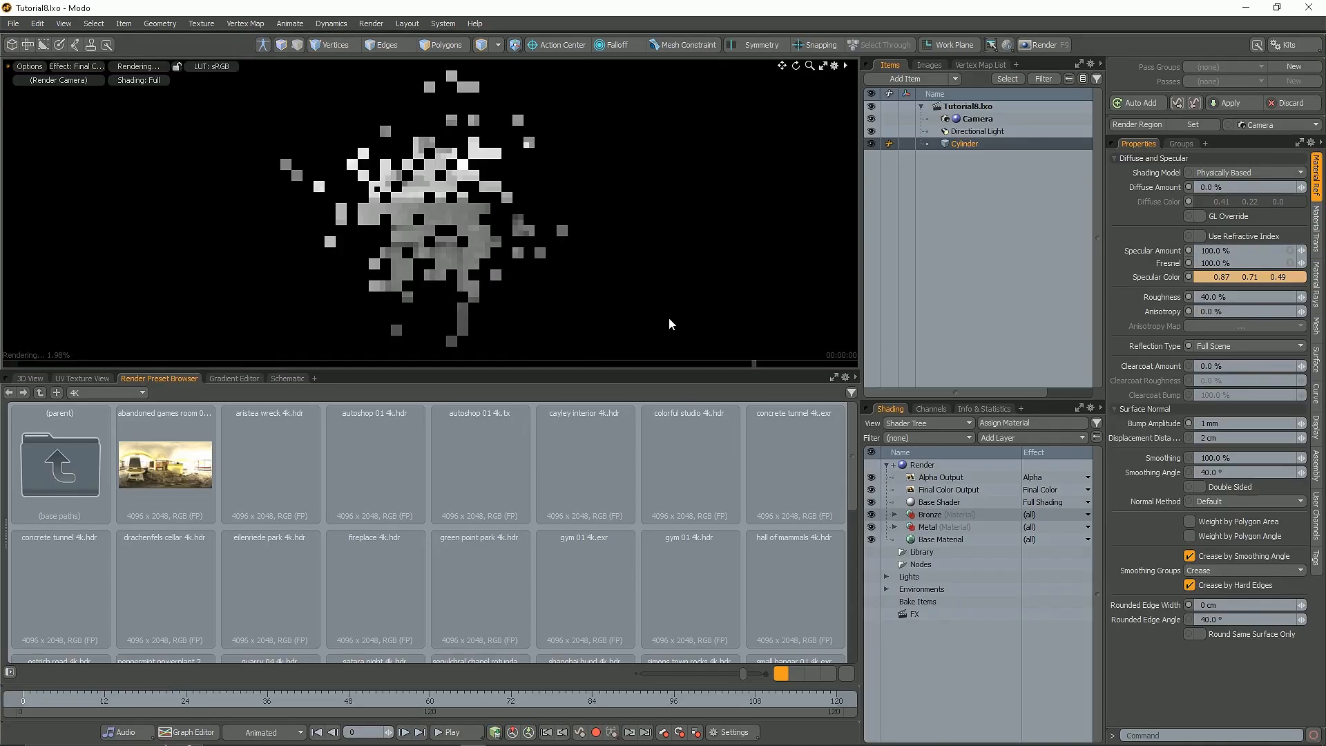
pyautogui.click(887, 589)
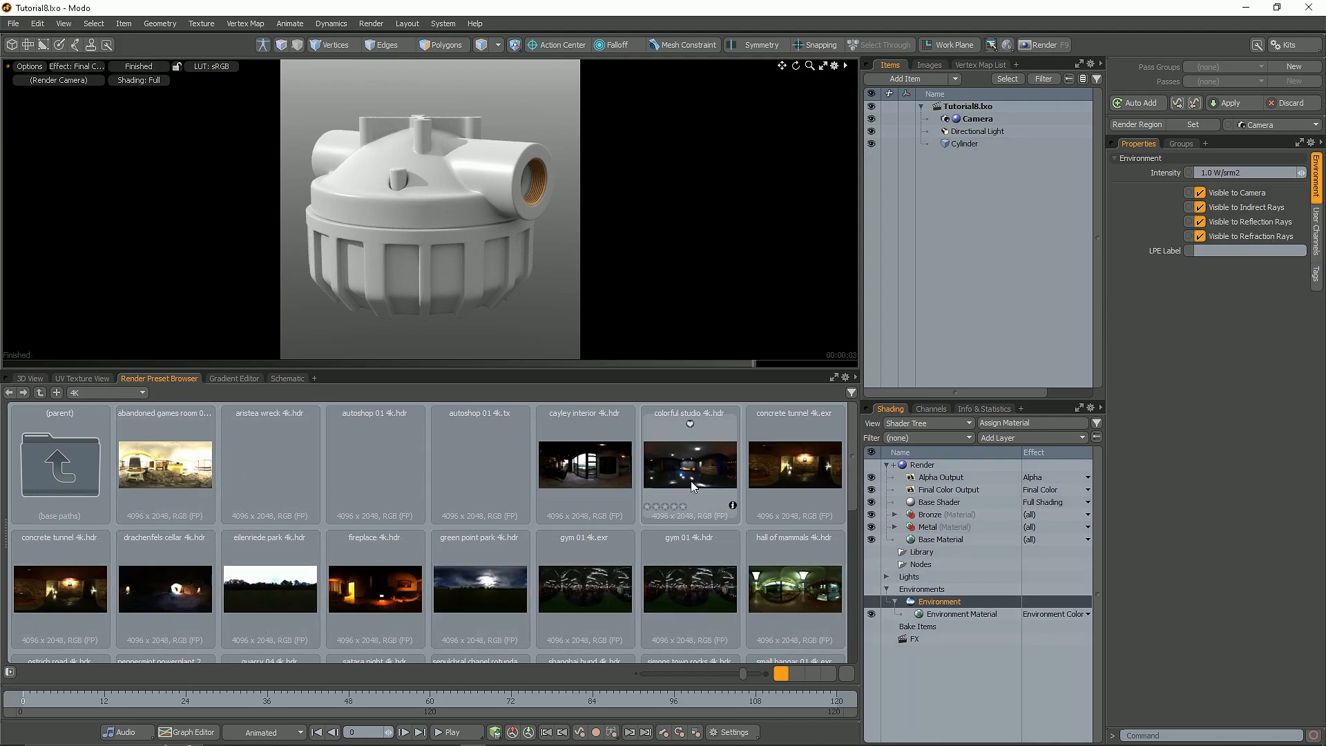
pyautogui.moveTo(342, 475); pyautogui.dragTo(926, 601)
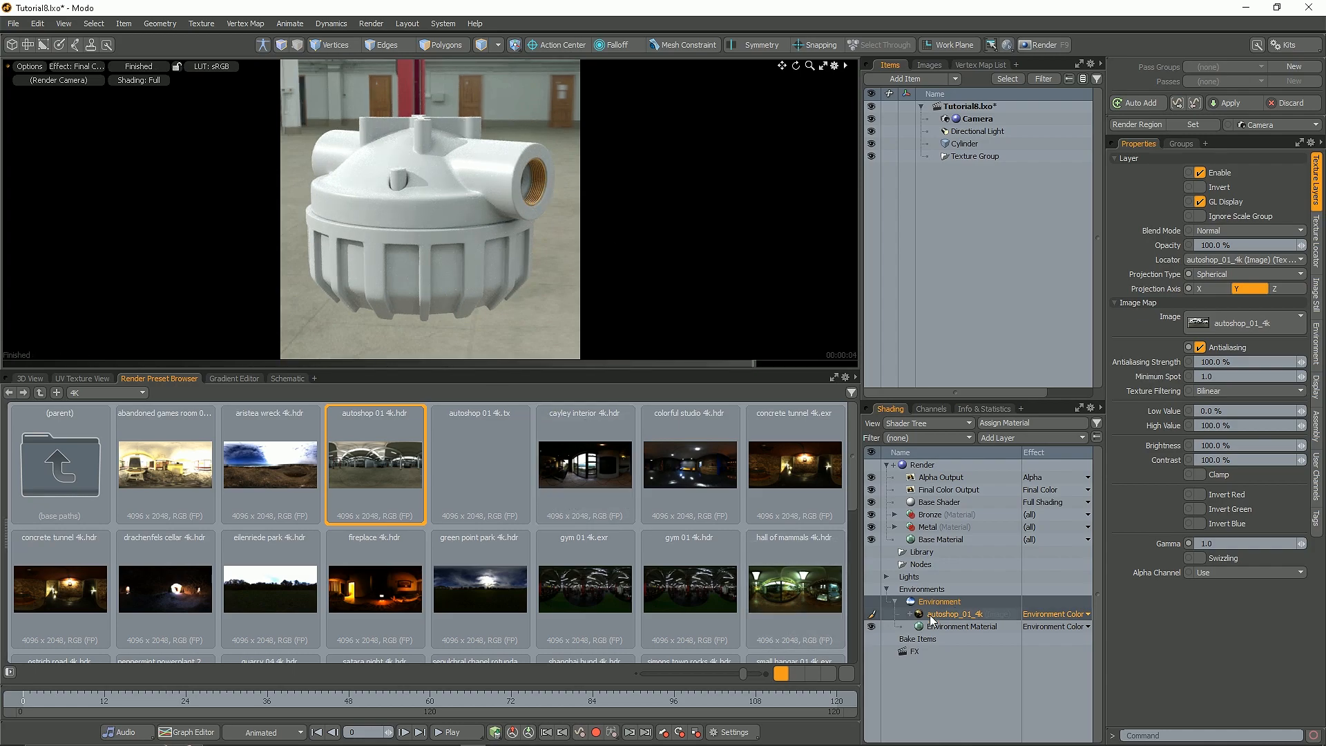
# Step: Duplicate the Environment and add a new four-colour gradient Environment Material to the original
pyautogui.click(927, 591)
pyautogui.rightClick(917, 603)
pyautogui.click(918, 677)
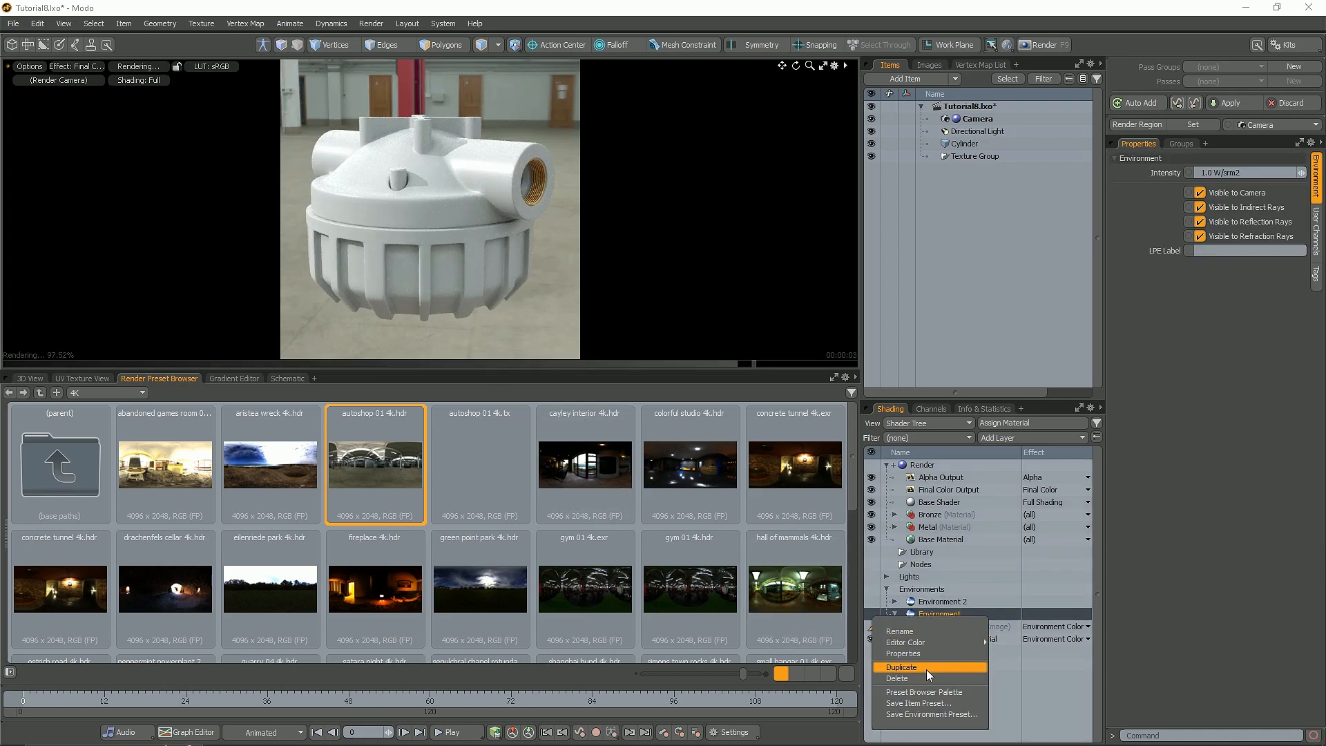
pyautogui.click(913, 667)
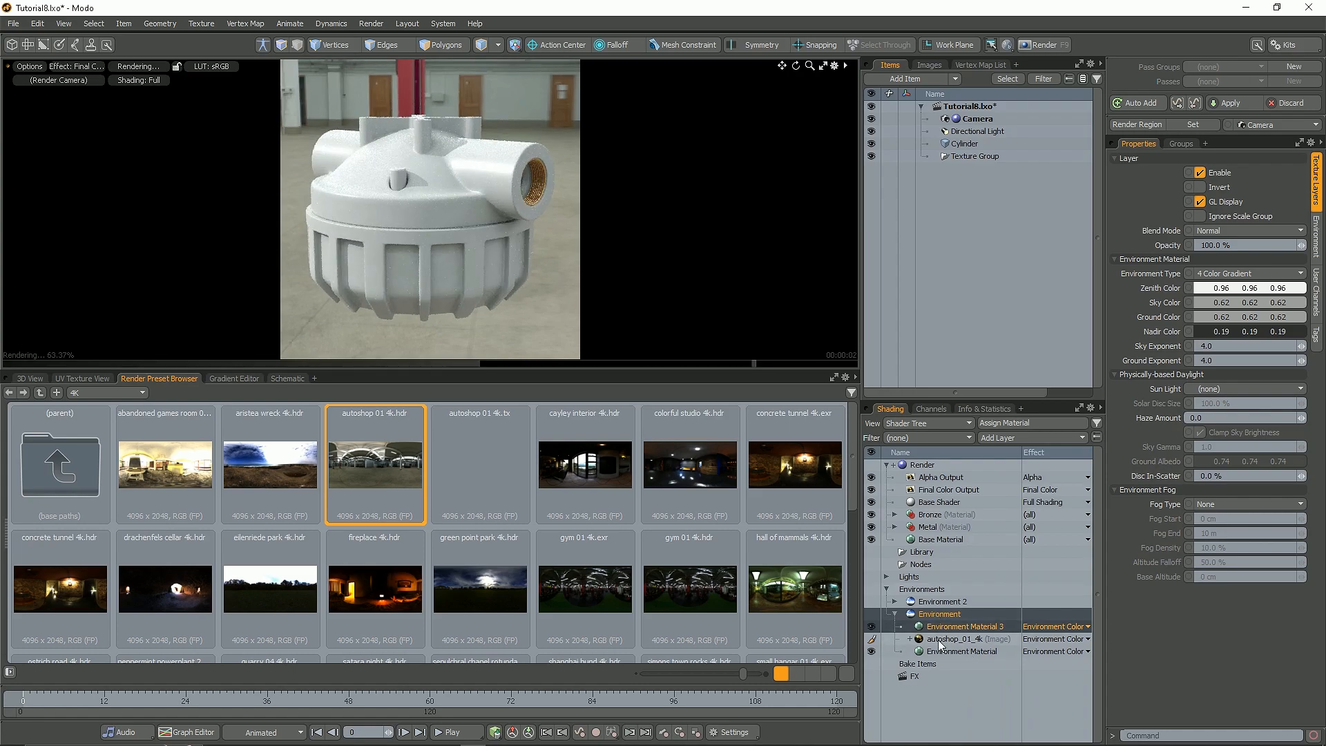
# Step: Delete the autoshop_01_4k image and the old Environment Material from the original Environment
pyautogui.click(939, 640)
pyautogui.keyDown('shift'); pyautogui.click(942, 652); pyautogui.keyUp('shift')
pyautogui.press('Delete')
# Step: Make the gradient Environment visible to the camera only, and hide the HDR-based Environment 2 from the camera
pyautogui.click(924, 614)
pyautogui.click(1201, 194)
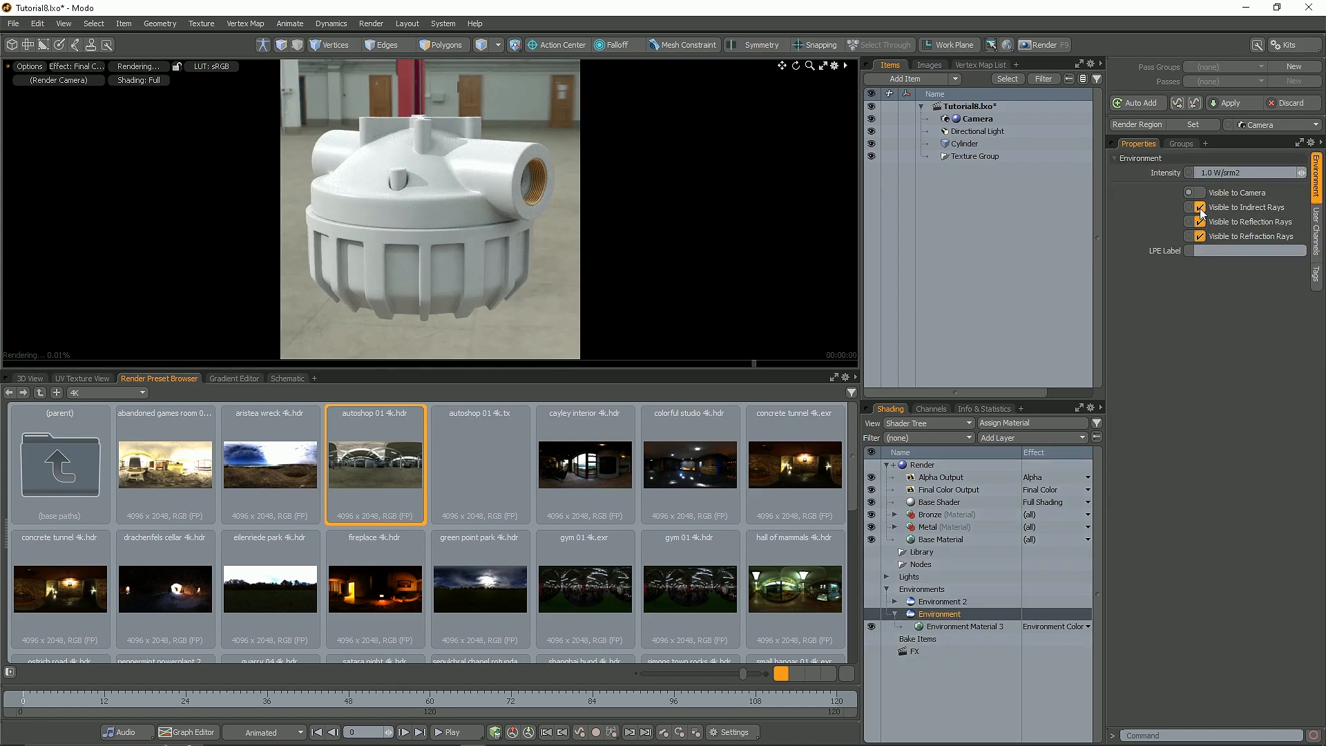
pyautogui.click(895, 614)
pyautogui.click(941, 601)
pyautogui.moveTo(1200, 207); pyautogui.dragTo(1200, 236)
pyautogui.click(1201, 193)
pyautogui.click(941, 615)
pyautogui.click(1201, 193)
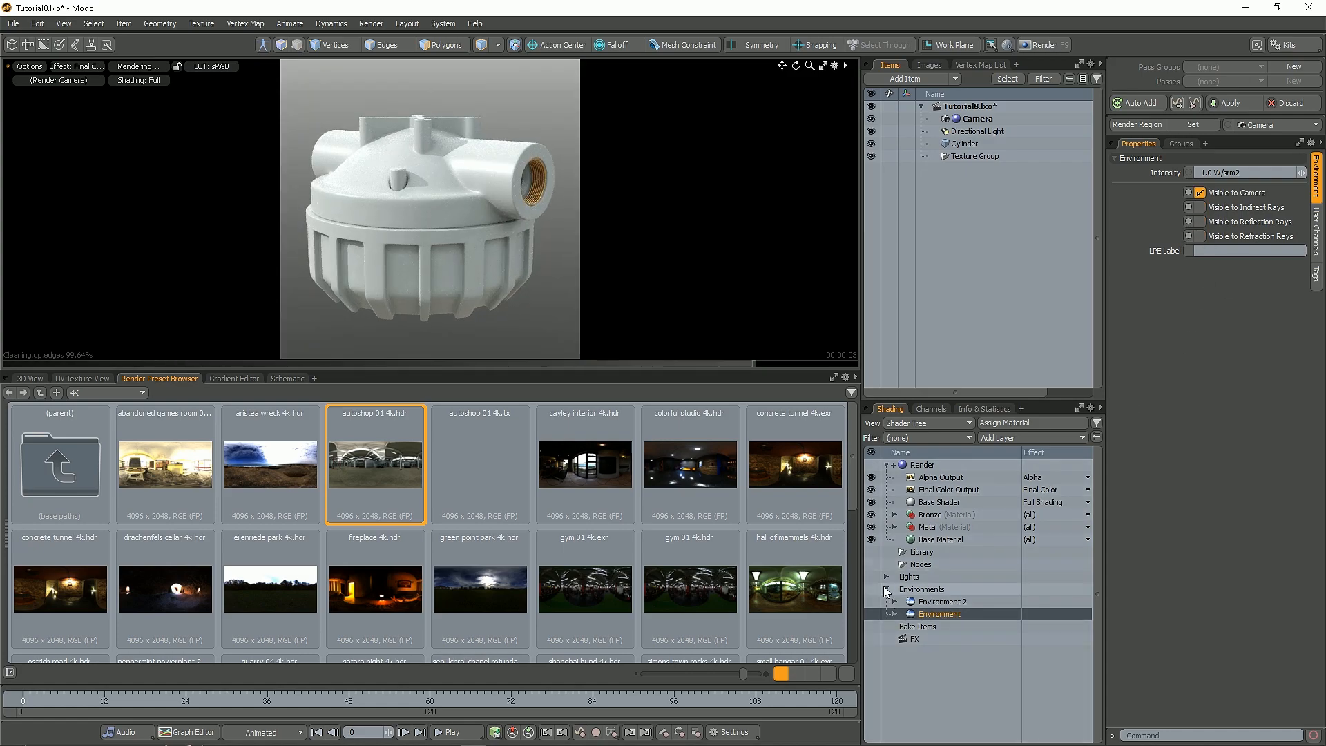
pyautogui.click(927, 603)
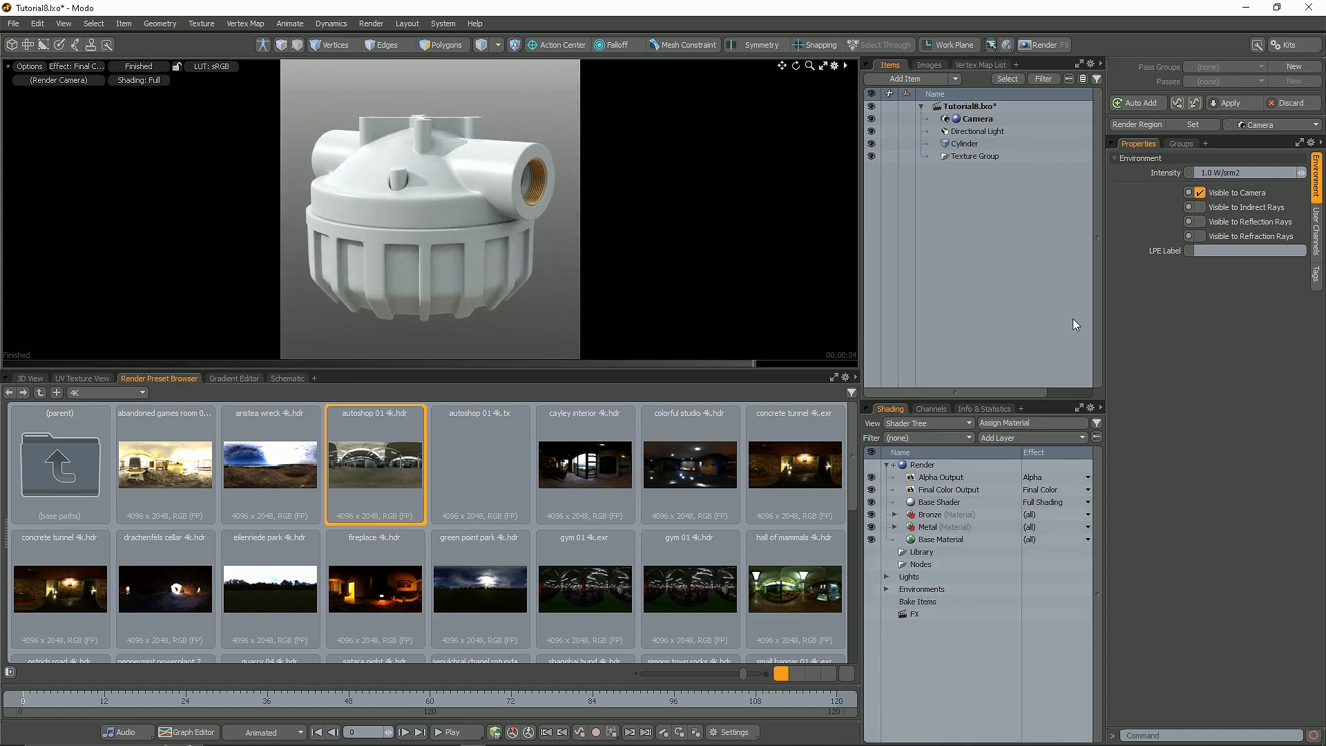
# Step: Return to the Modo layout, turn off the mesh subdivision and select the large round polygon on the housing's underside
pyautogui.click(742, 30)
pyautogui.click(358, 40)
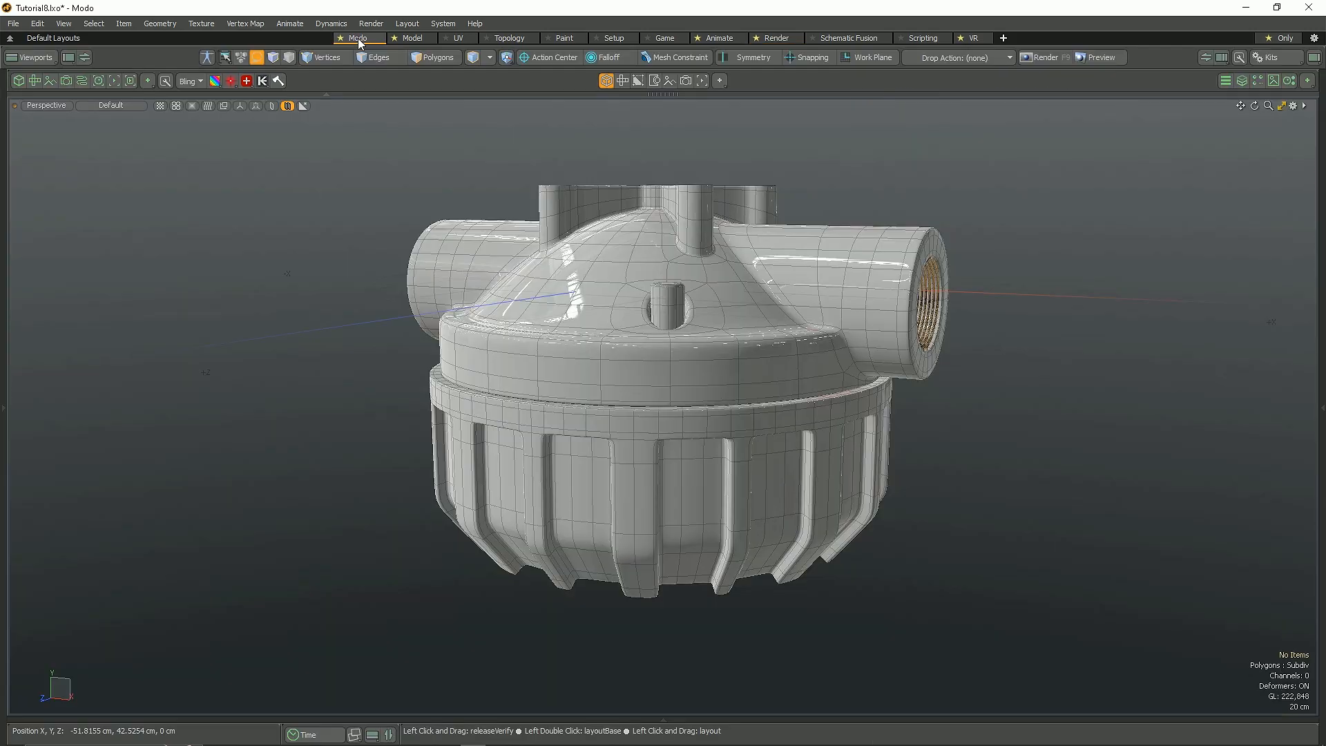
pyautogui.keyDown('alt'); pyautogui.moveTo(646, 353); pyautogui.dragTo(918, 438); pyautogui.keyUp('alt')
pyautogui.scroll(2, 1009, 362)
pyautogui.keyDown('alt'); pyautogui.moveTo(1082, 470); pyautogui.dragTo(688, 582); pyautogui.keyUp('alt')
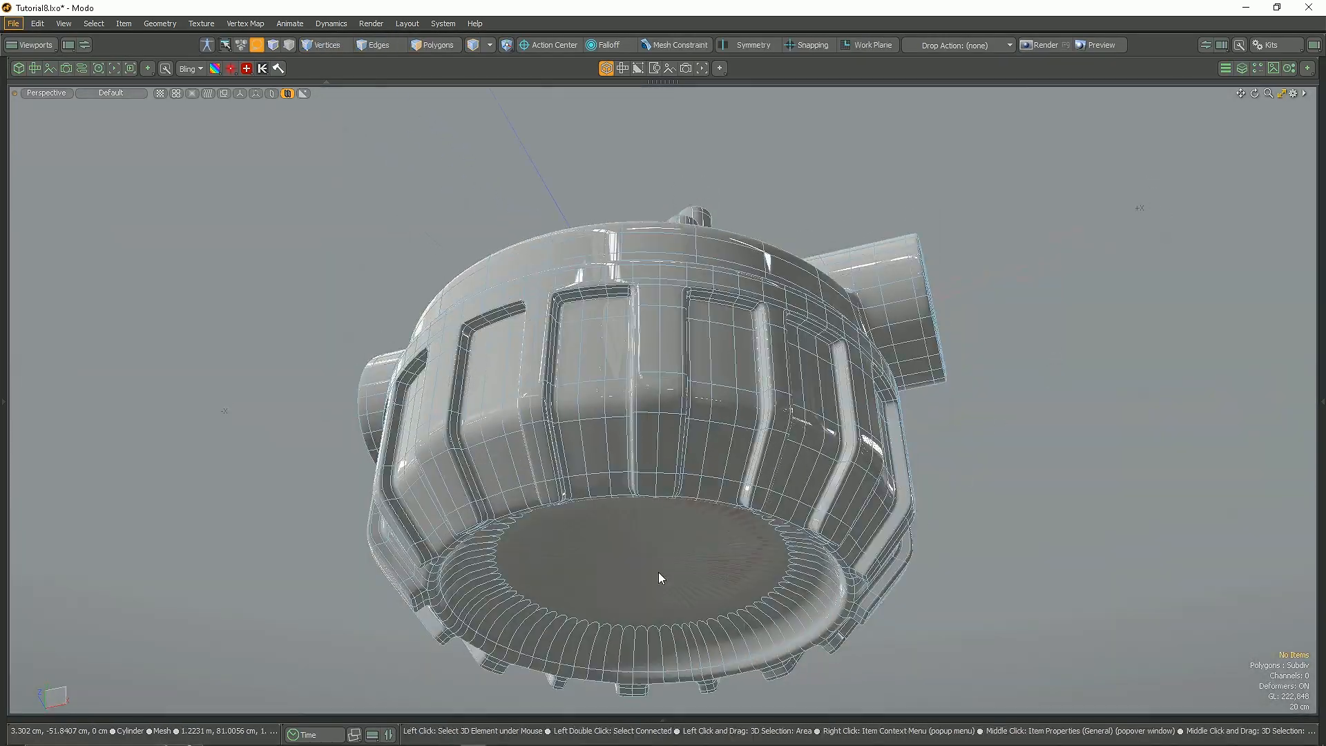
pyautogui.press('Tab')
pyautogui.press('3')
pyautogui.click(696, 582)
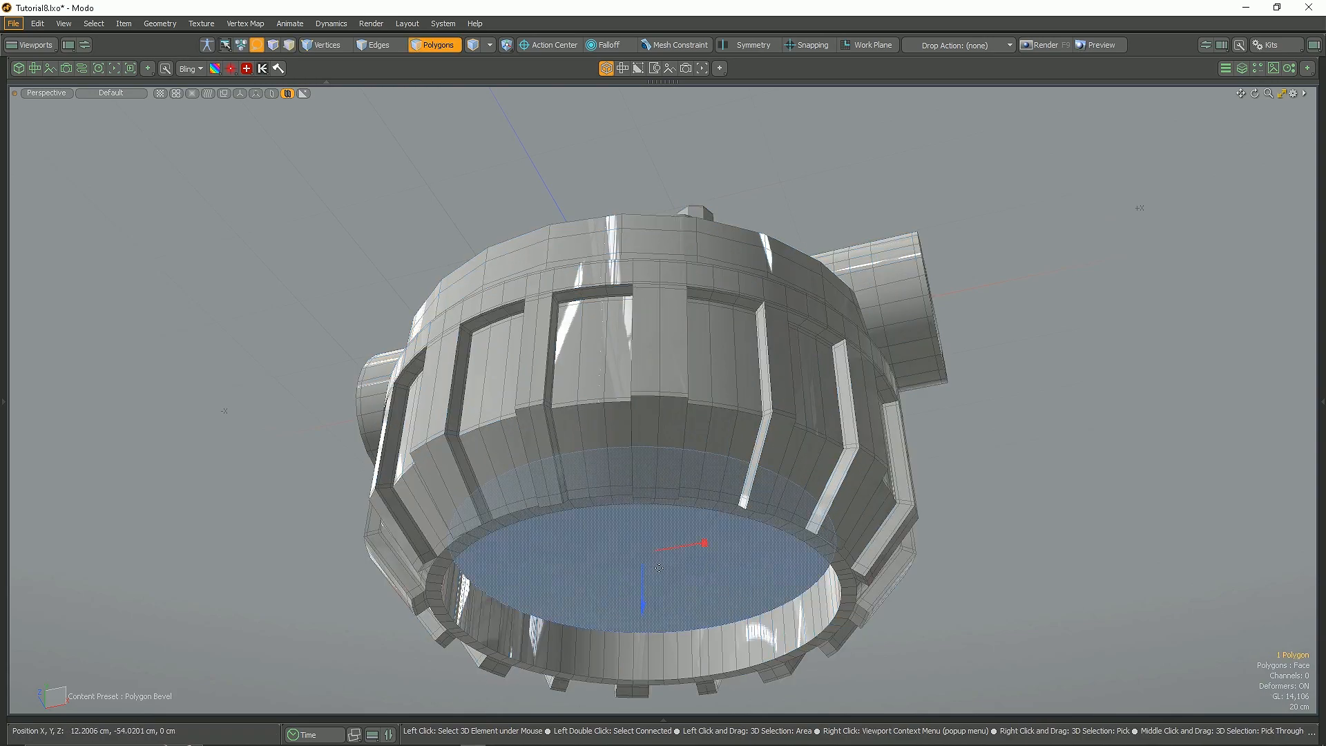
# Step: Bevel the underside polygon to create a new wall and move it vertically into the housing's bottom opening
pyautogui.press('w')
pyautogui.press('b')
pyautogui.hotkey('ctrl', 'z')
pyautogui.press('w')
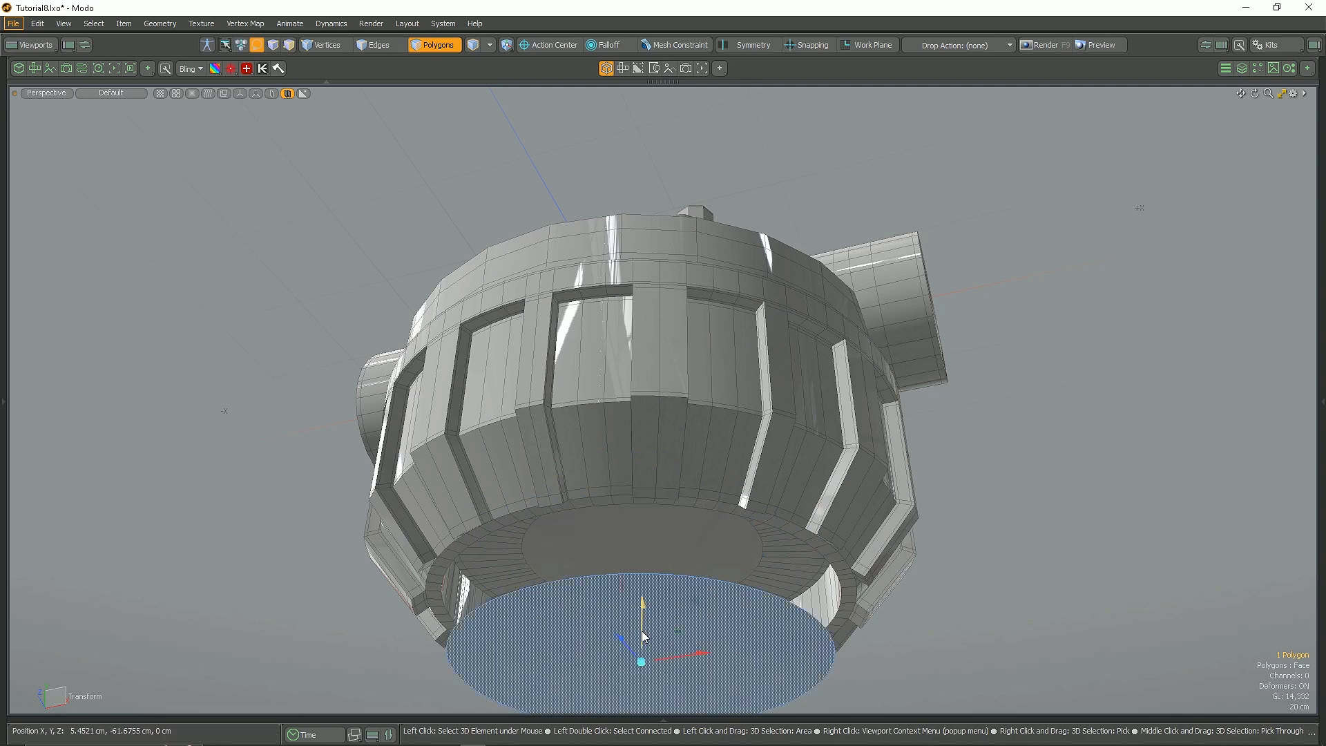
pyautogui.moveTo(645, 628); pyautogui.dragTo(645, 528)
pyautogui.keyDown('alt'); pyautogui.keyDown('shift'); pyautogui.moveTo(690, 350); pyautogui.dragTo(701, 225); pyautogui.keyUp('shift'); pyautogui.keyUp('alt')
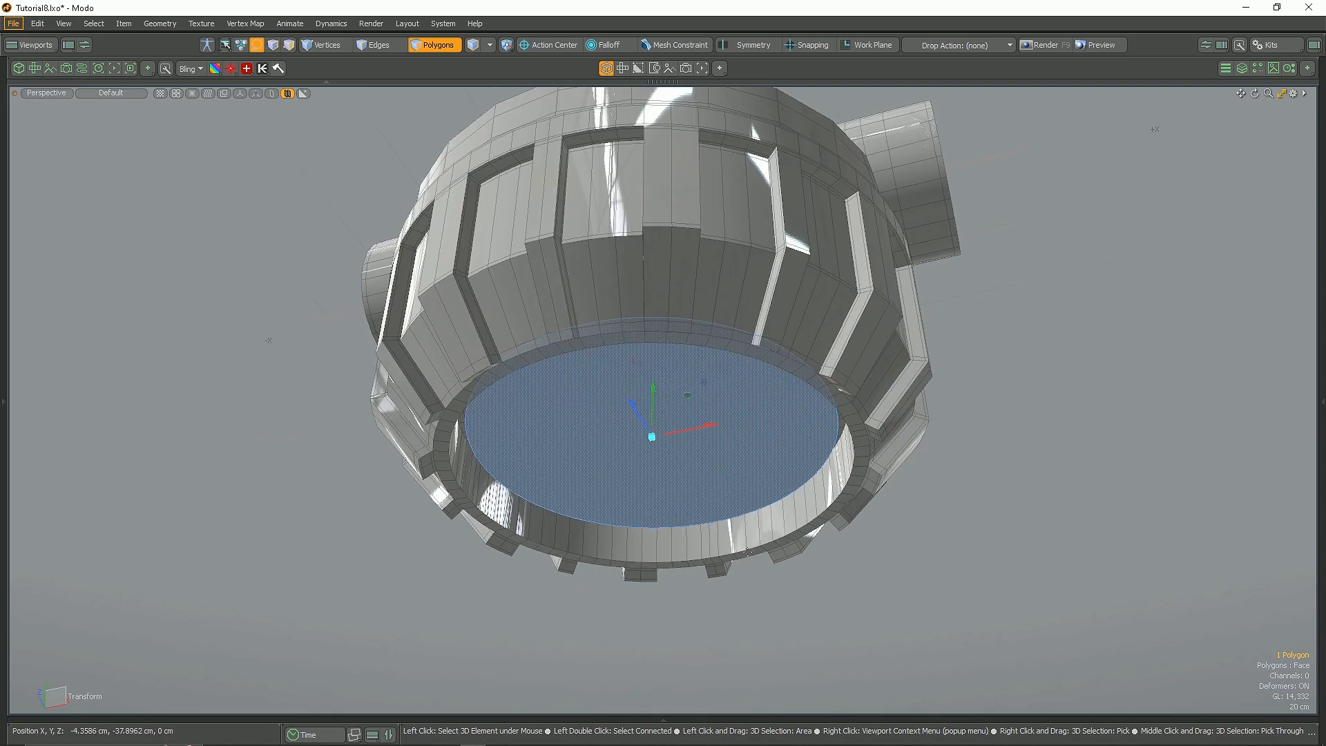
# Step: Loop slice the inner wall of the bottom opening
pyautogui.press('2')
pyautogui.scroll(5, 766, 508)
pyautogui.hotkey('alt', 'c')
pyautogui.click(796, 495)
pyautogui.moveTo(537, 275); pyautogui.dragTo(543, 208)
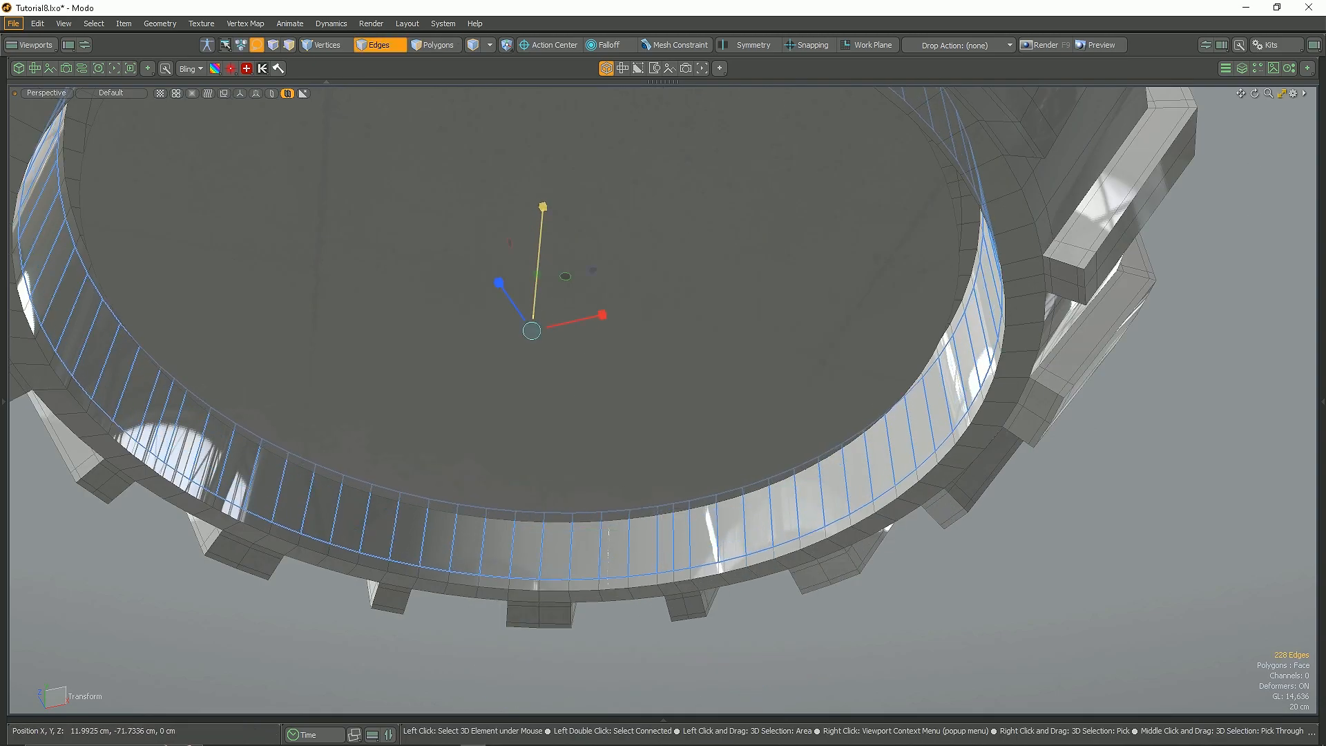
# Step: Add another loop slice beside the inner wall of the bottom opening
pyautogui.keyDown('alt'); pyautogui.keyDown('shift'); pyautogui.moveTo(663, 228); pyautogui.dragTo(545, 311); pyautogui.keyUp('shift'); pyautogui.keyUp('alt')
pyautogui.scroll(1, 690, 297)
pyautogui.press('q')
pyautogui.click(903, 267)
pyautogui.hotkey('alt', 'c')
pyautogui.click(922, 246)
pyautogui.scroll(-5, 823, 386)
# Step: Extrude the bottom polygon downward into a long cylindrical body and scale its end slightly narrower
pyautogui.press('3')
pyautogui.click(684, 409)
pyautogui.scroll(2, 660, 408)
pyautogui.keyDown('alt'); pyautogui.moveTo(657, 408); pyautogui.dragTo(663, 518); pyautogui.keyUp('alt')
pyautogui.scroll(-6, 662, 365)
pyautogui.press('b')
pyautogui.moveTo(668, 440); pyautogui.dragTo(644, 477)
pyautogui.scroll(4, 667, 622)
pyautogui.press('r')
pyautogui.scroll(-4, 666, 491)
pyautogui.keyDown('alt'); pyautogui.moveTo(673, 504); pyautogui.dragTo(693, 596); pyautogui.keyUp('alt')
pyautogui.scroll(2, 683, 518)
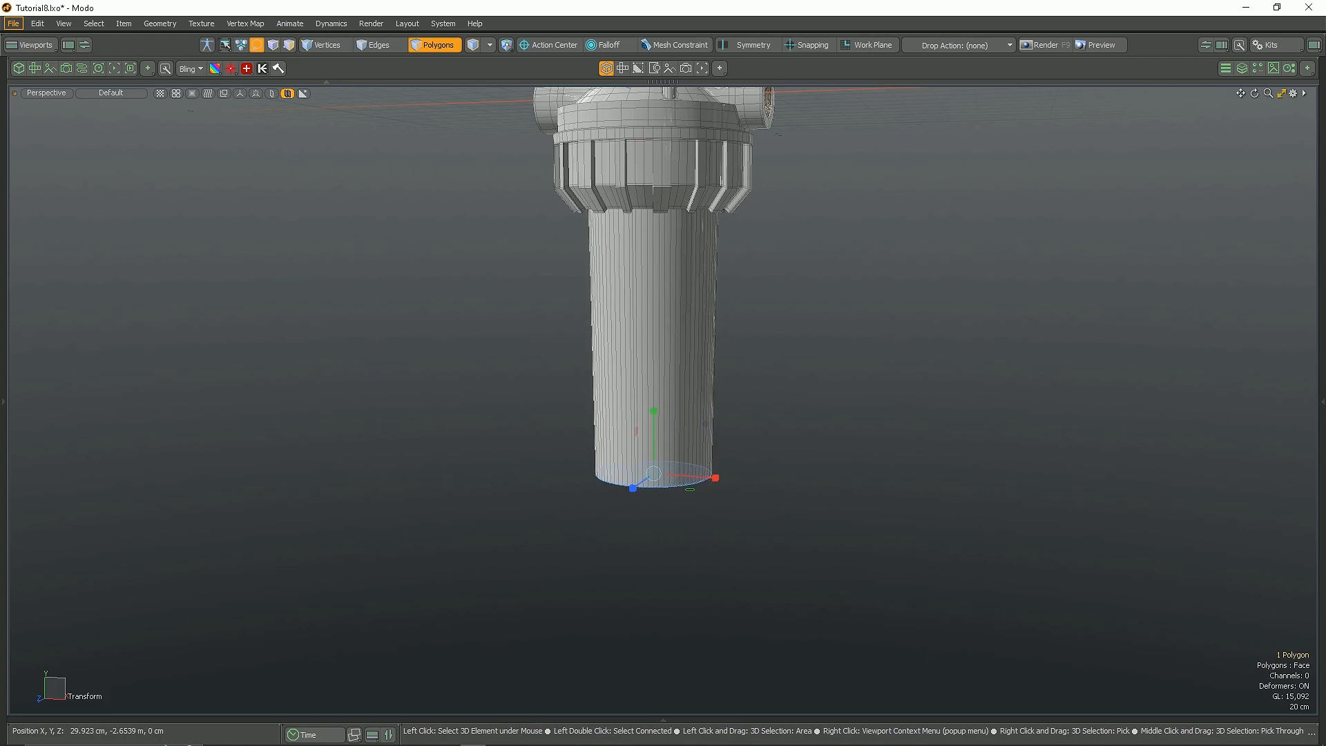
pyautogui.moveTo(654, 442); pyautogui.dragTo(654, 457)
pyautogui.scroll(2, 672, 536)
# Step: Bevel the cylindrical body's bottom edge into a large rounded end
pyautogui.keyDown('alt'); pyautogui.moveTo(672, 536); pyautogui.dragTo(691, 407); pyautogui.keyUp('alt')
pyautogui.press('2')
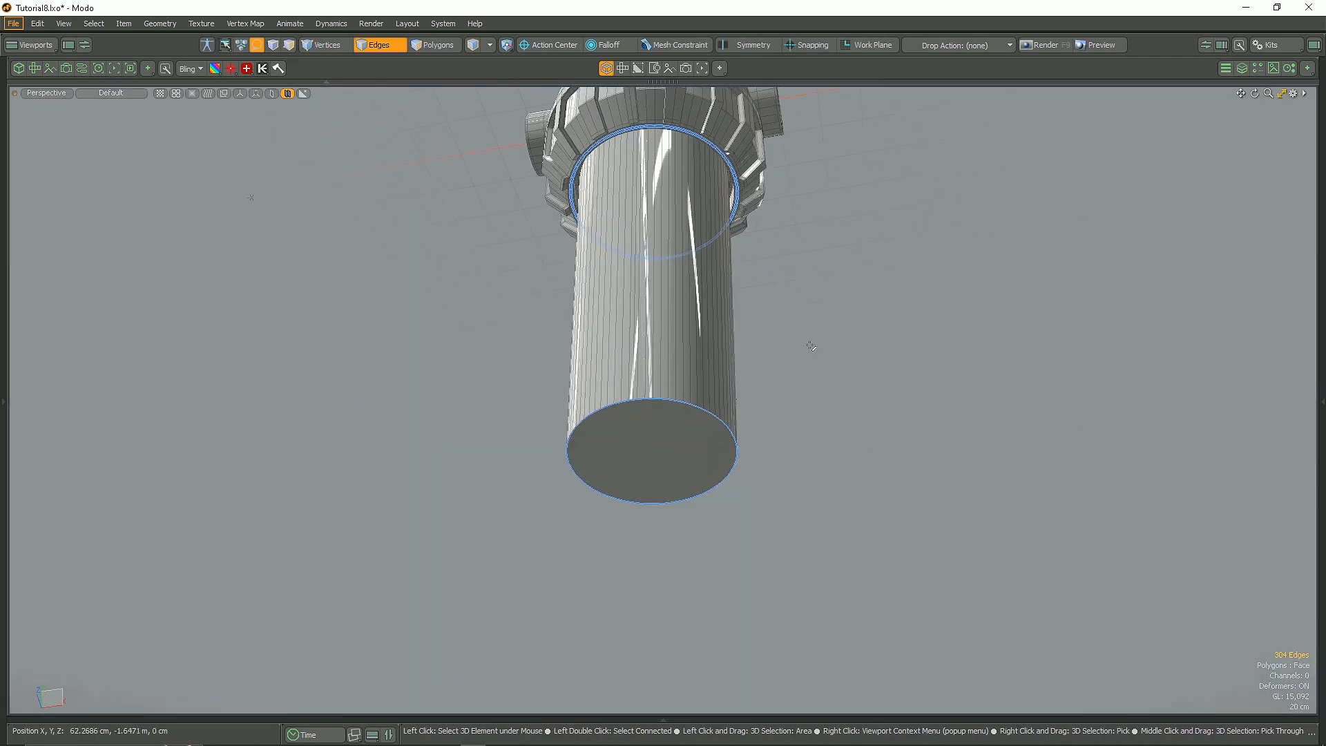
pyautogui.press('3')
pyautogui.press('2')
pyautogui.press('3')
pyautogui.hotkey('alt', '2')
pyautogui.press('b')
pyautogui.moveTo(756, 452); pyautogui.dragTo(803, 462)
pyautogui.keyDown('alt'); pyautogui.moveTo(803, 463); pyautogui.dragTo(803, 503); pyautogui.keyUp('alt')
pyautogui.scroll(3, 677, 497)
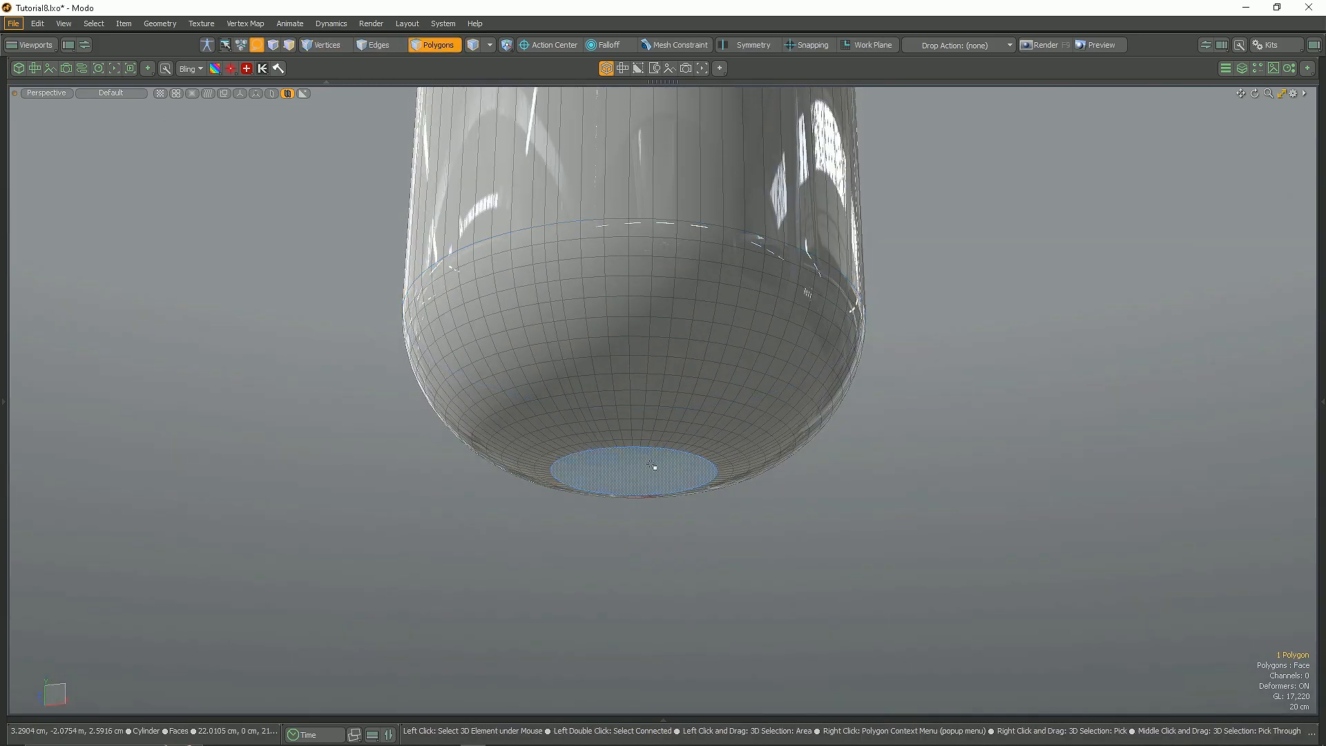
# Step: Grow the selection around the end polygon, then extrude and scale it into a short cylindrical foot with a flat base
pyautogui.hotkey('shift', 'Up')
pyautogui.hotkey('shift', 'Up')
pyautogui.hotkey('shift', 'Up')
pyautogui.hotkey('shift', 'Up')
pyautogui.hotkey('shift', 'Up')
pyautogui.scroll(-3, 652, 542)
pyautogui.keyDown('alt'); pyautogui.moveTo(653, 465); pyautogui.dragTo(624, 493); pyautogui.keyUp('alt')
pyautogui.scroll(3, 624, 493)
pyautogui.moveTo(612, 414); pyautogui.dragTo(672, 518)
pyautogui.press('r')
pyautogui.scroll(-3, 672, 518)
pyautogui.scroll(4, 656, 484)
# Step: Loop slice the side of the short foot with a count of 2
pyautogui.press('2')
pyautogui.click(660, 450)
pyautogui.keyDown('alt'); pyautogui.moveTo(657, 563); pyautogui.dragTo(652, 534); pyautogui.keyUp('alt')
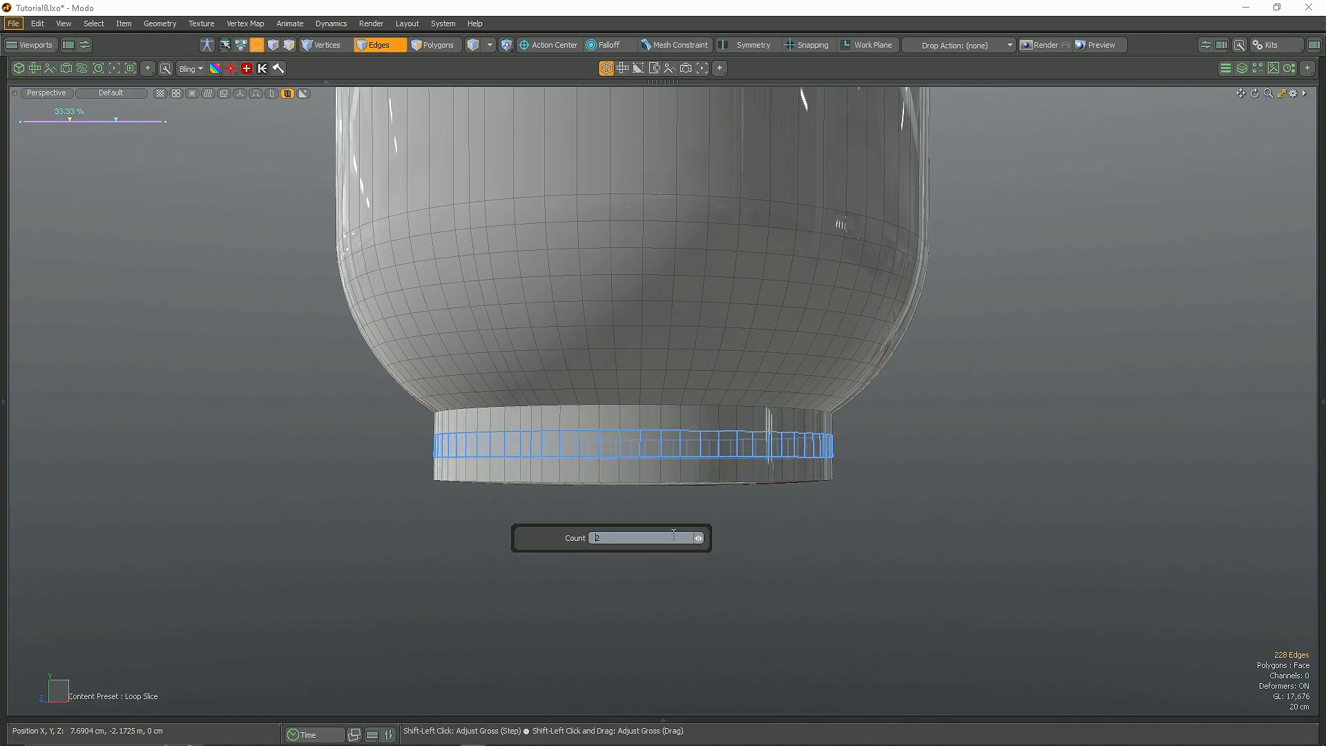
pyautogui.keyDown('alt'); pyautogui.moveTo(710, 546); pyautogui.dragTo(621, 542); pyautogui.keyUp('alt')
pyautogui.press('Escape')
pyautogui.scroll(-3, 669, 509)
pyautogui.scroll(2, 614, 564)
pyautogui.scroll(-3, 734, 486)
# Step: Select several edge loops around the foot and the rounded end of the body
pyautogui.scroll(2, 731, 476)
pyautogui.doubleClick(685, 409)
pyautogui.scroll(-3, 684, 411)
pyautogui.keyDown('alt'); pyautogui.moveTo(683, 411); pyautogui.dragTo(535, 442); pyautogui.keyUp('alt')
pyautogui.scroll(4, 684, 401)
pyautogui.keyDown('shift'); pyautogui.doubleClick(697, 385); pyautogui.keyUp('shift')
pyautogui.keyDown('alt'); pyautogui.moveTo(696, 386); pyautogui.dragTo(451, 508); pyautogui.keyUp('alt')
pyautogui.keyDown('shift'); pyautogui.doubleClick(623, 389); pyautogui.keyUp('shift')
pyautogui.keyDown('alt'); pyautogui.moveTo(622, 470); pyautogui.dragTo(654, 597); pyautogui.keyUp('alt')
# Step: Grow a polygon selection from the foot's base across the rounded end and hide all other polygons
pyautogui.press('3')
pyautogui.doubleClick(667, 554)
pyautogui.scroll(2, 679, 572)
pyautogui.keyDown('alt'); pyautogui.moveTo(669, 541); pyautogui.dragTo(693, 643); pyautogui.keyUp('alt')
pyautogui.hotkey('shift', 'Up')
pyautogui.hotkey('shift', 'Up')
pyautogui.hotkey('shift', 'Up')
pyautogui.hotkey('shift', 'Up')
pyautogui.hotkey('shift', 'Up')
pyautogui.hotkey('shift', 'Up')
pyautogui.hotkey('shift', 'Up')
pyautogui.hotkey('shift', 'Up')
pyautogui.hotkey('shift', 'Up')
pyautogui.hotkey('shift', 'Up')
pyautogui.hotkey('shift', 'Up')
pyautogui.hotkey('shift', 'Up')
pyautogui.hotkey('shift', 'Up')
pyautogui.hotkey('shift', 'h')
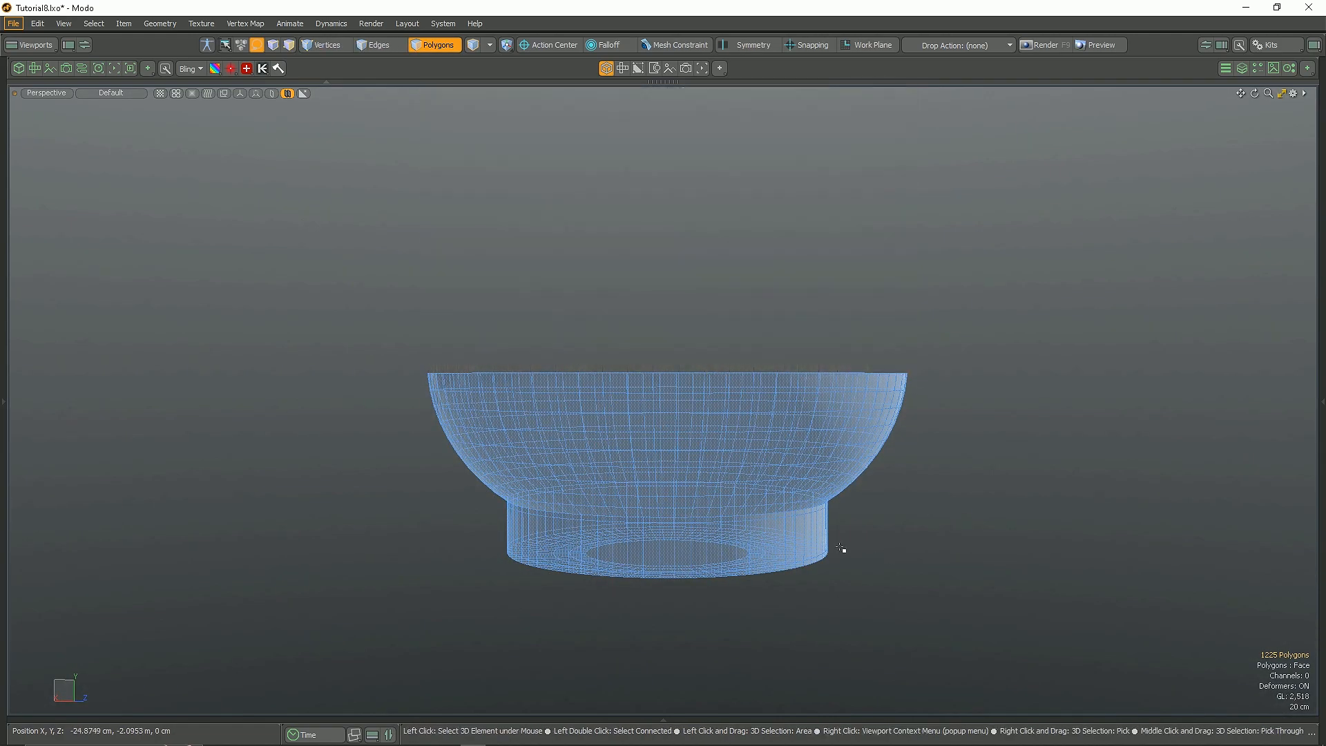
# Step: Duplicate the foot's circular base polygons, raise the copy inside the rounded end and extrude it upward
pyautogui.keyDown('alt'); pyautogui.moveTo(874, 556); pyautogui.dragTo(863, 608); pyautogui.keyUp('alt')
pyautogui.click(677, 526)
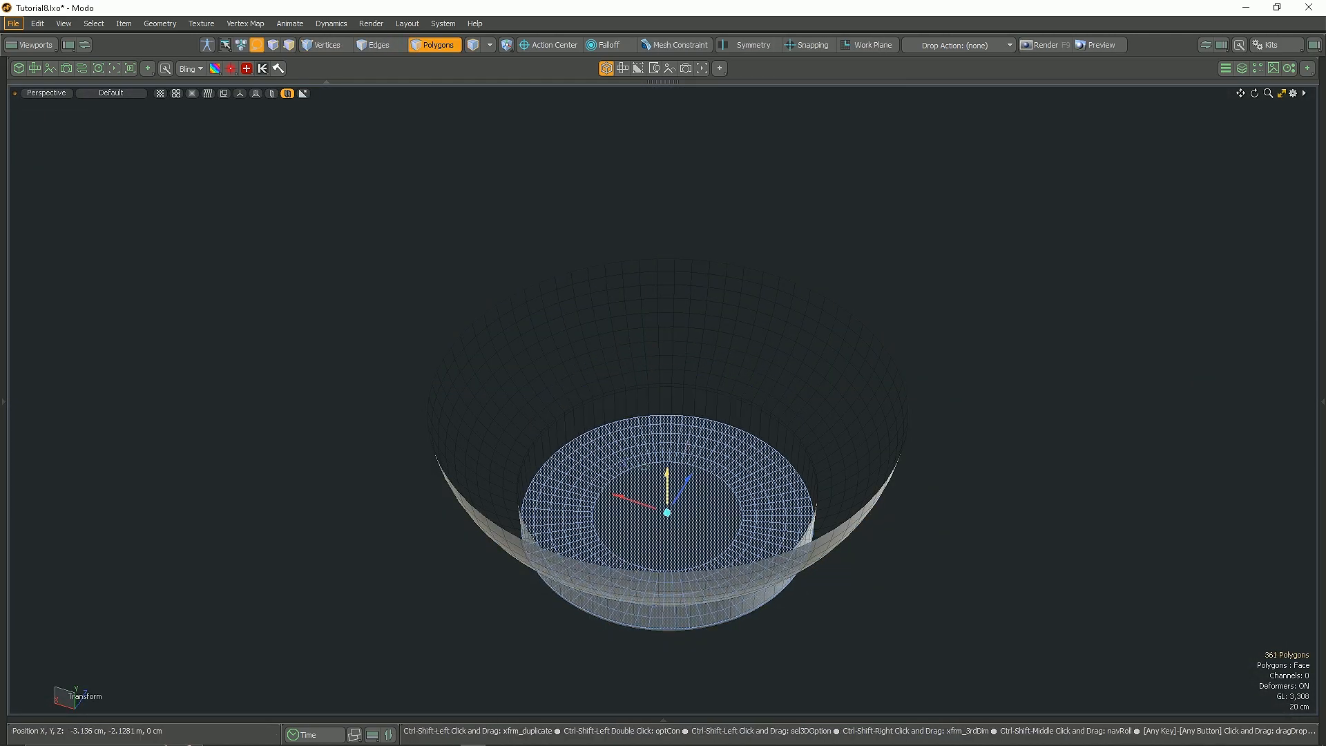
pyautogui.moveTo(667, 452); pyautogui.dragTo(667, 415)
pyautogui.keyDown('alt'); pyautogui.moveTo(681, 476); pyautogui.dragTo(664, 391); pyautogui.keyUp('alt')
pyautogui.keyDown('alt'); pyautogui.moveTo(689, 427); pyautogui.dragTo(690, 474); pyautogui.keyUp('alt')
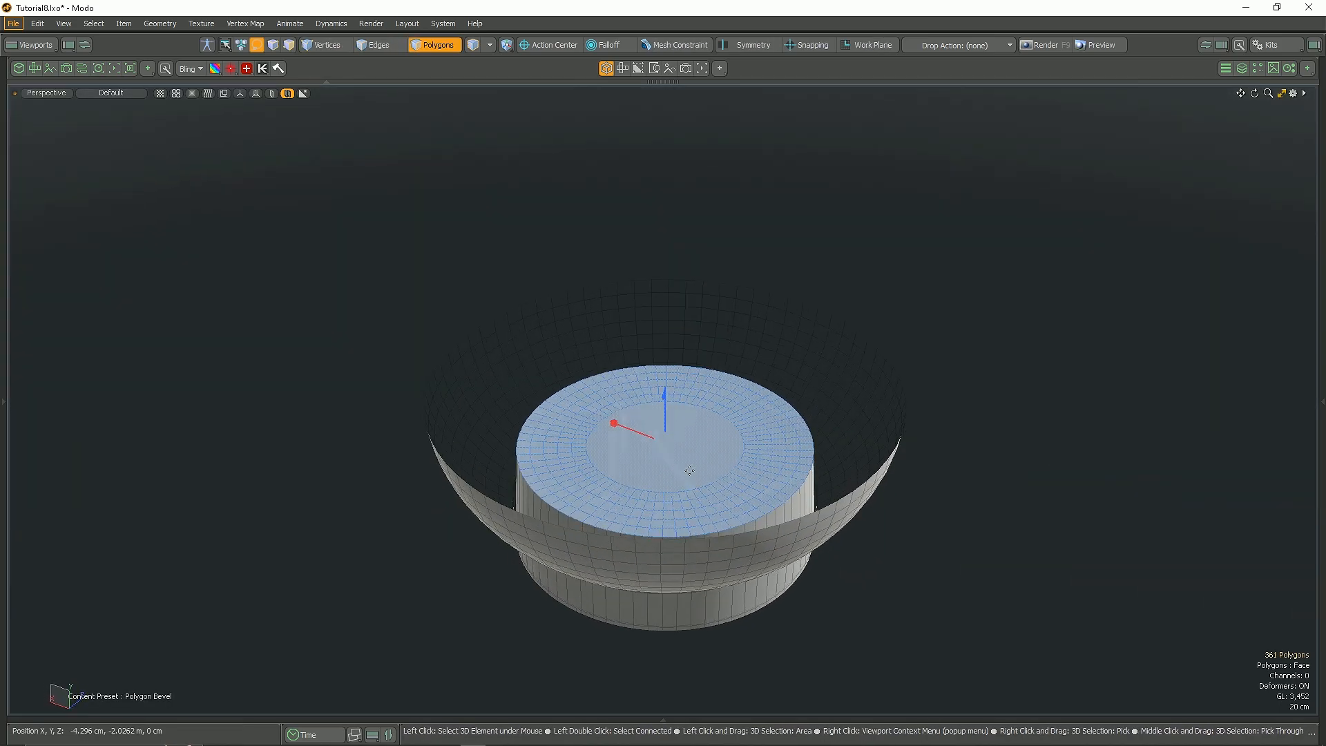
# Step: Extrude the disc's centre polygon upward, inset it and extrude it back down to form a hollow tube
pyautogui.scroll(2, 673, 416)
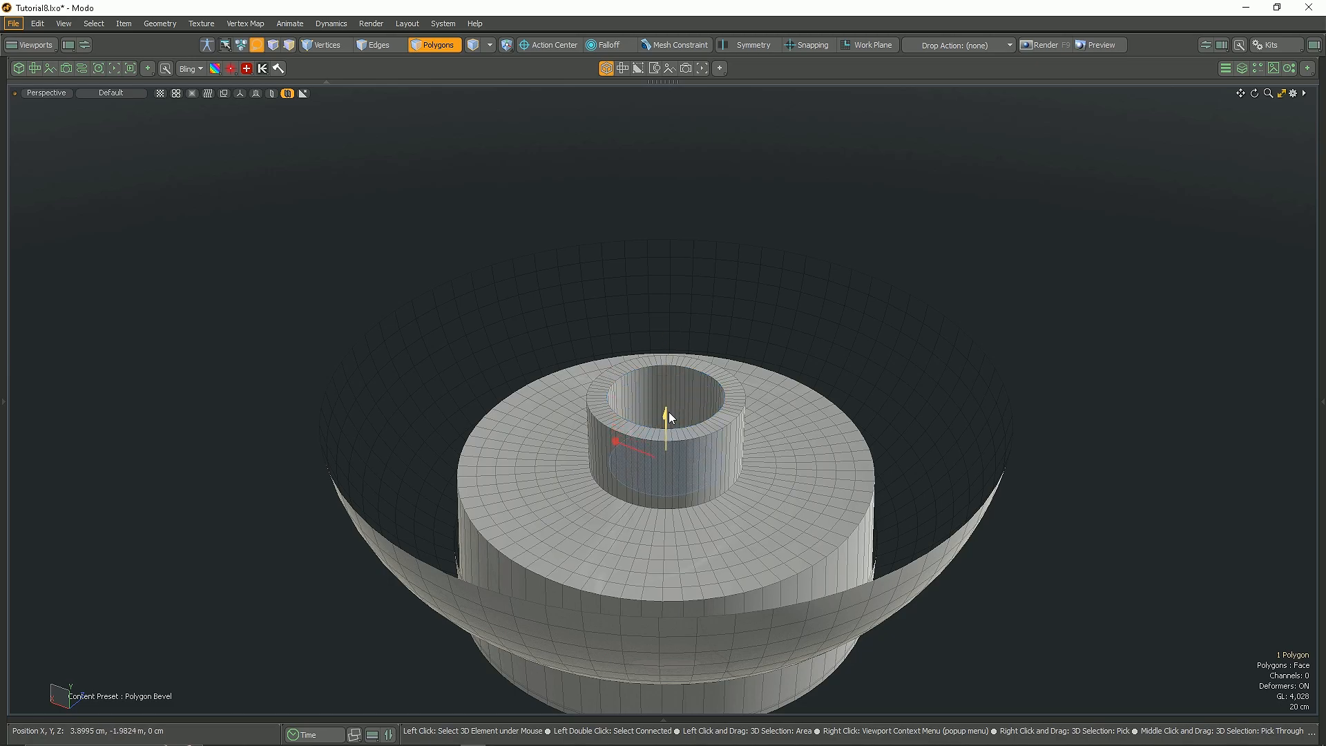
pyautogui.keyDown('alt'); pyautogui.moveTo(675, 415); pyautogui.dragTo(677, 434); pyautogui.keyUp('alt')
pyautogui.scroll(-2, 677, 428)
pyautogui.scroll(2, 677, 429)
# Step: Loop slice the raised disc's outer wall close to its upper and lower edges
pyautogui.hotkey('alt', 'c')
pyautogui.click(704, 570)
pyautogui.press('k')
pyautogui.moveTo(704, 571); pyautogui.dragTo(701, 571)
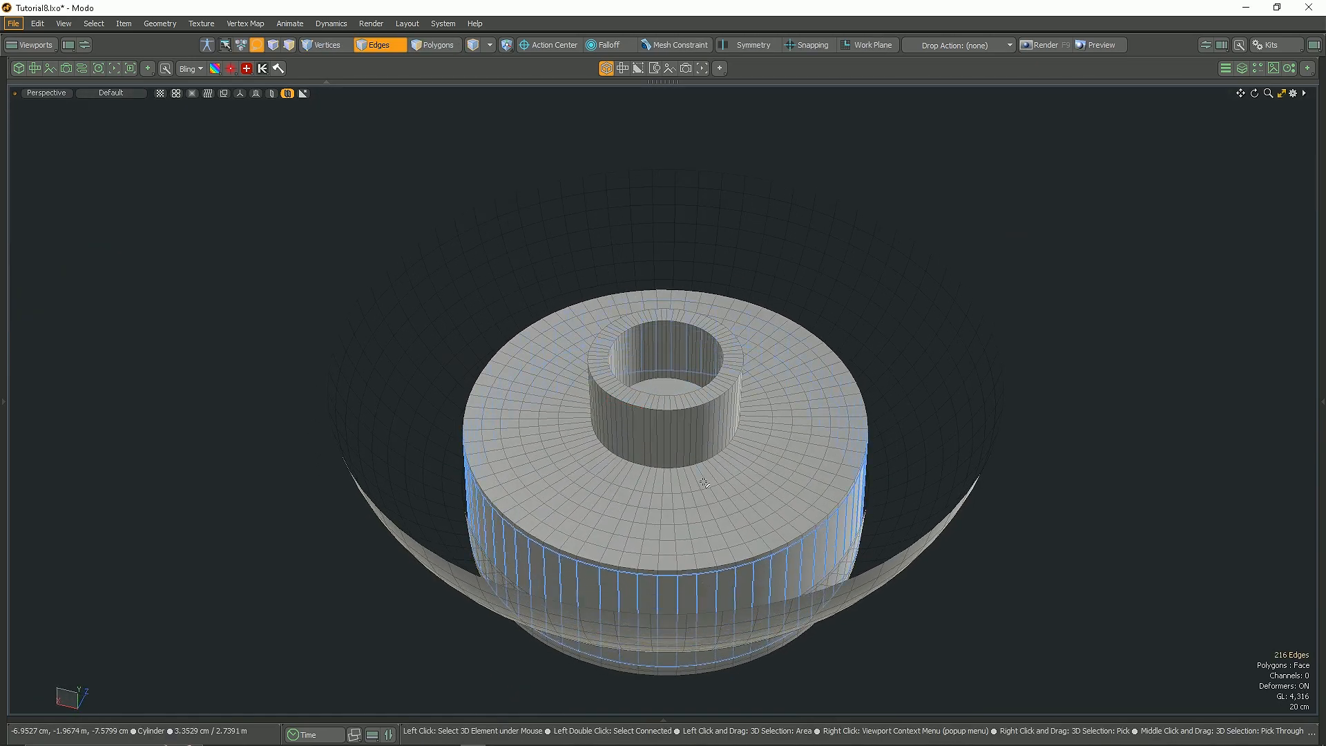
# Step: Bevel the edge loop where the tube meets the disc, using a Round Level of 4
pyautogui.scroll(4, 682, 468)
pyautogui.doubleClick(686, 470)
pyautogui.moveTo(666, 541); pyautogui.dragTo(704, 542)
pyautogui.press('k')
pyautogui.moveTo(704, 542); pyautogui.dragTo(700, 541)
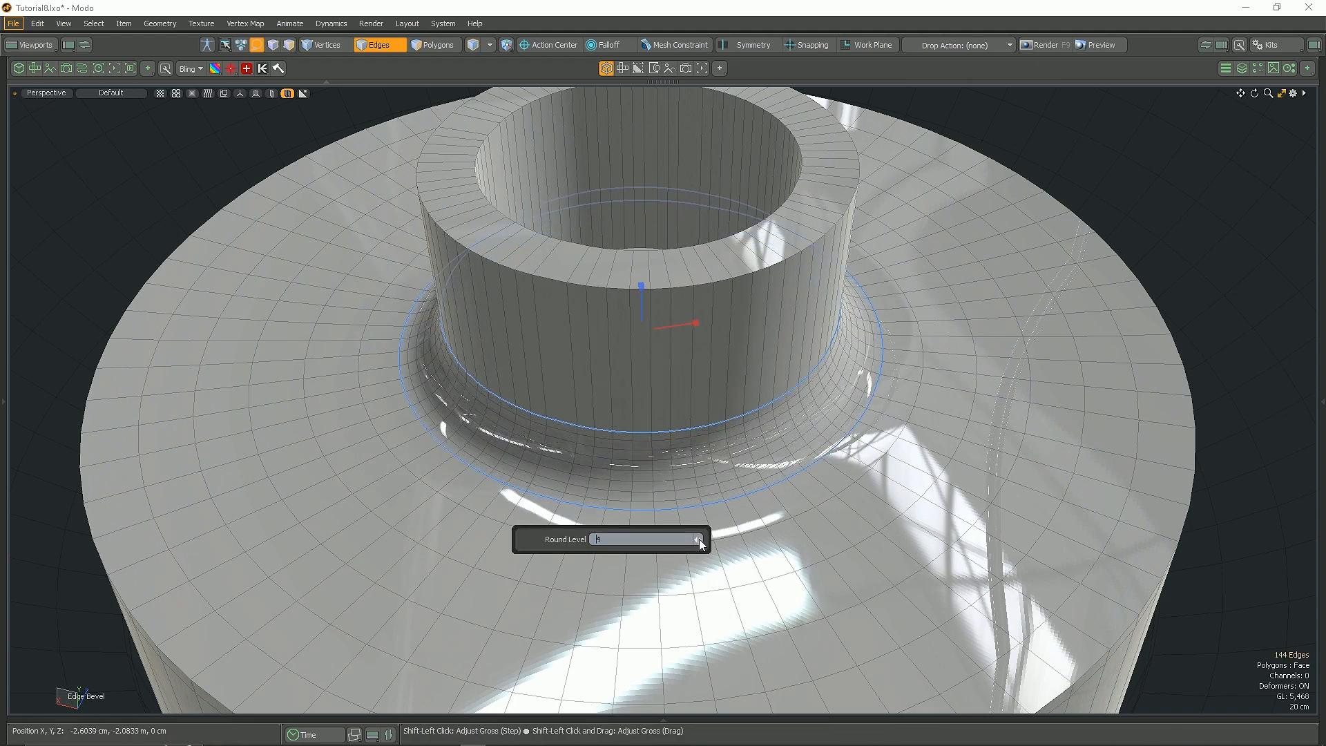
pyautogui.scroll(-4, 700, 484)
# Step: Inset the polygon on the tube's inner floor and collapse it to a central point
pyautogui.press('q')
pyautogui.keyDown('alt'); pyautogui.moveTo(690, 231); pyautogui.dragTo(693, 257); pyautogui.keyUp('alt')
pyautogui.scroll(5, 692, 257)
pyautogui.press('3')
pyautogui.click(750, 352)
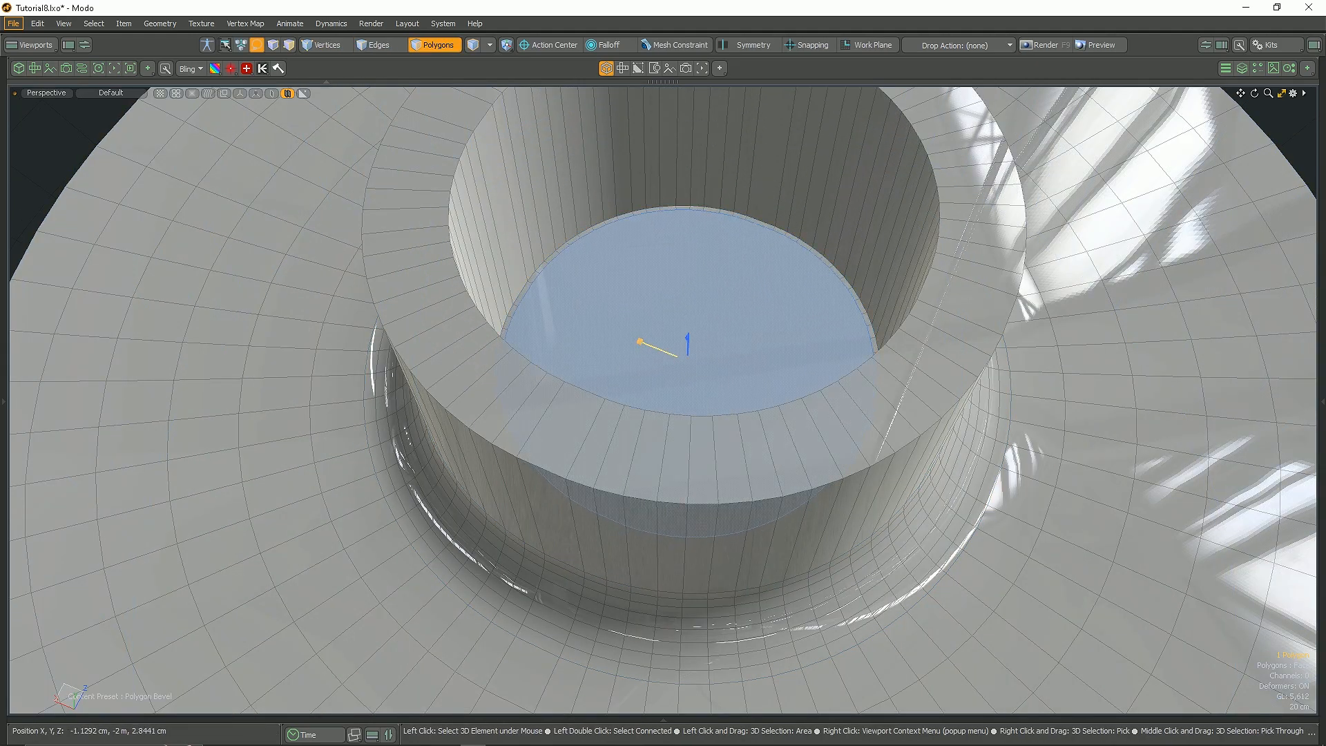
pyautogui.hotkey('shift', 'j')
# Step: Loop slice the tube's top rim with a count of 2 and add loop slices along its inner wall
pyautogui.scroll(-5, 695, 329)
pyautogui.keyDown('alt'); pyautogui.moveTo(695, 329); pyautogui.dragTo(680, 307); pyautogui.keyUp('alt')
pyautogui.scroll(4, 680, 308)
pyautogui.press('2')
pyautogui.click(647, 269)
pyautogui.write('2')
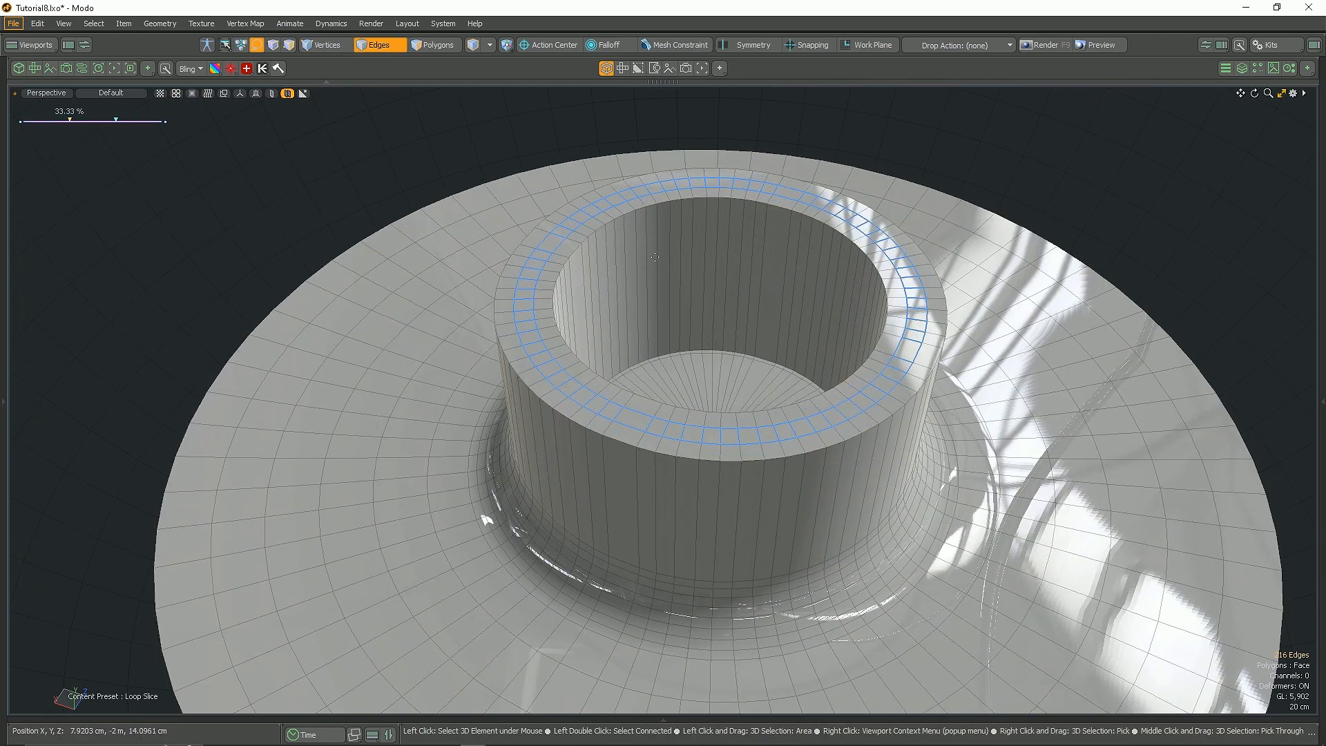
pyautogui.click(671, 292)
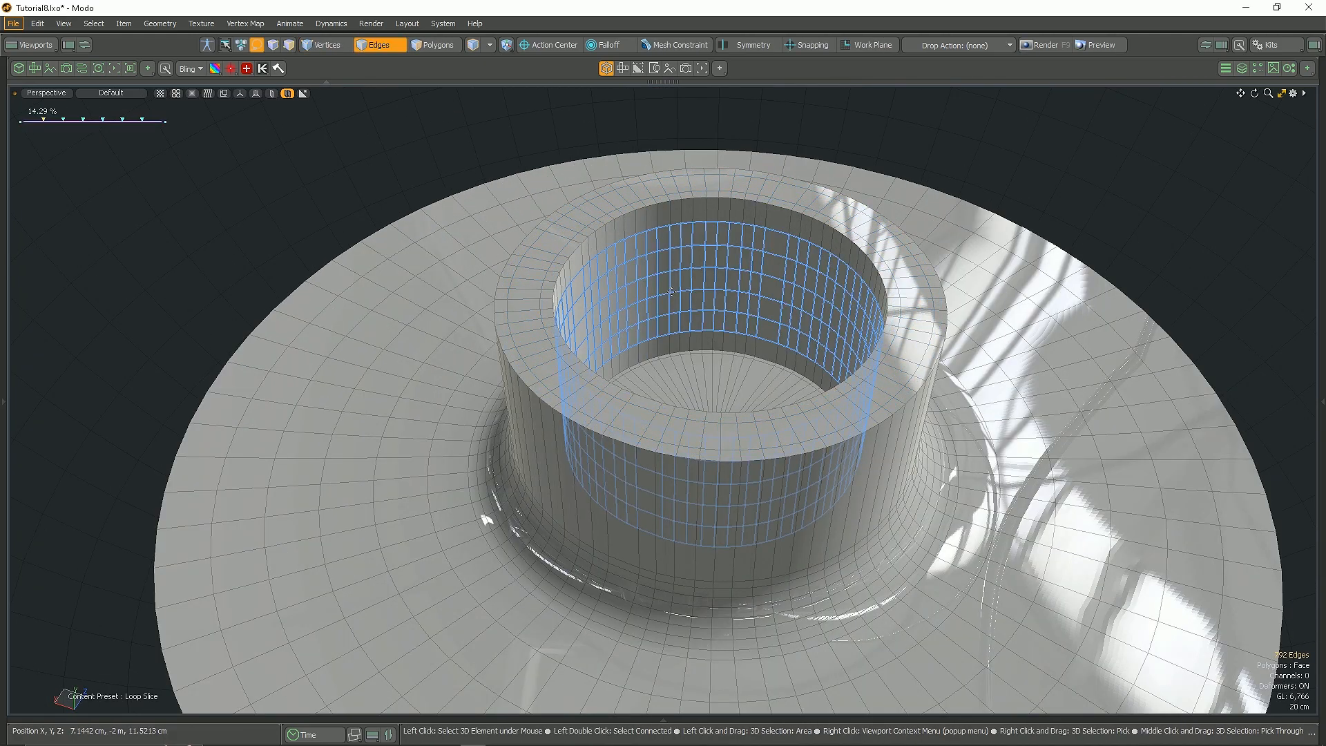
pyautogui.press('space')
# Step: Add another loop slice to the tube part and turn on subdivision to inspect the smoothed edges
pyautogui.scroll(-5, 695, 282)
pyautogui.keyDown('alt'); pyautogui.moveTo(695, 282); pyautogui.dragTo(393, 574); pyautogui.keyUp('alt')
pyautogui.scroll(3, 666, 442)
pyautogui.hotkey('alt', 'c')
pyautogui.click(659, 364)
pyautogui.press('Tab')
pyautogui.scroll(-4, 332, 566)
pyautogui.scroll(7, 571, 433)
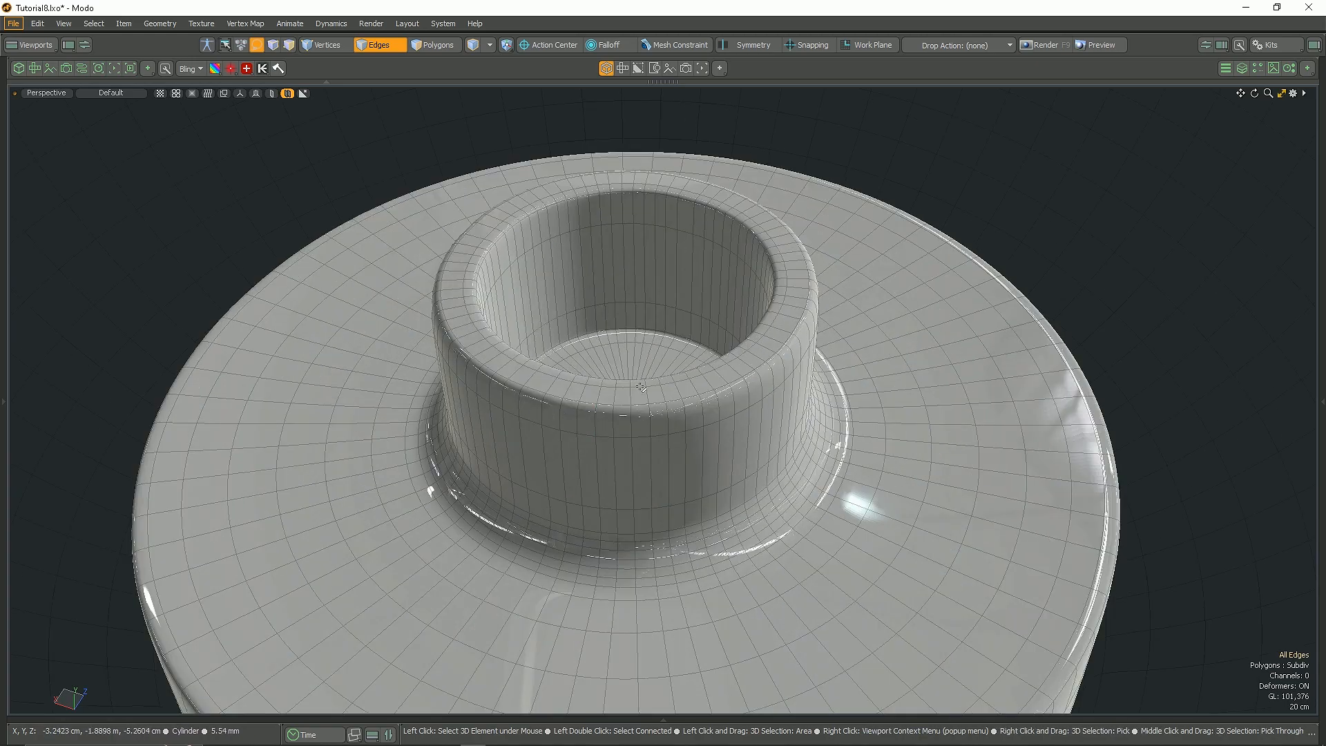
# Step: Turn off subdivision and loop slice the tube's outer wall near both ends at 9%
pyautogui.press('Tab')
pyautogui.hotkey('alt', 'c')
pyautogui.click(659, 440)
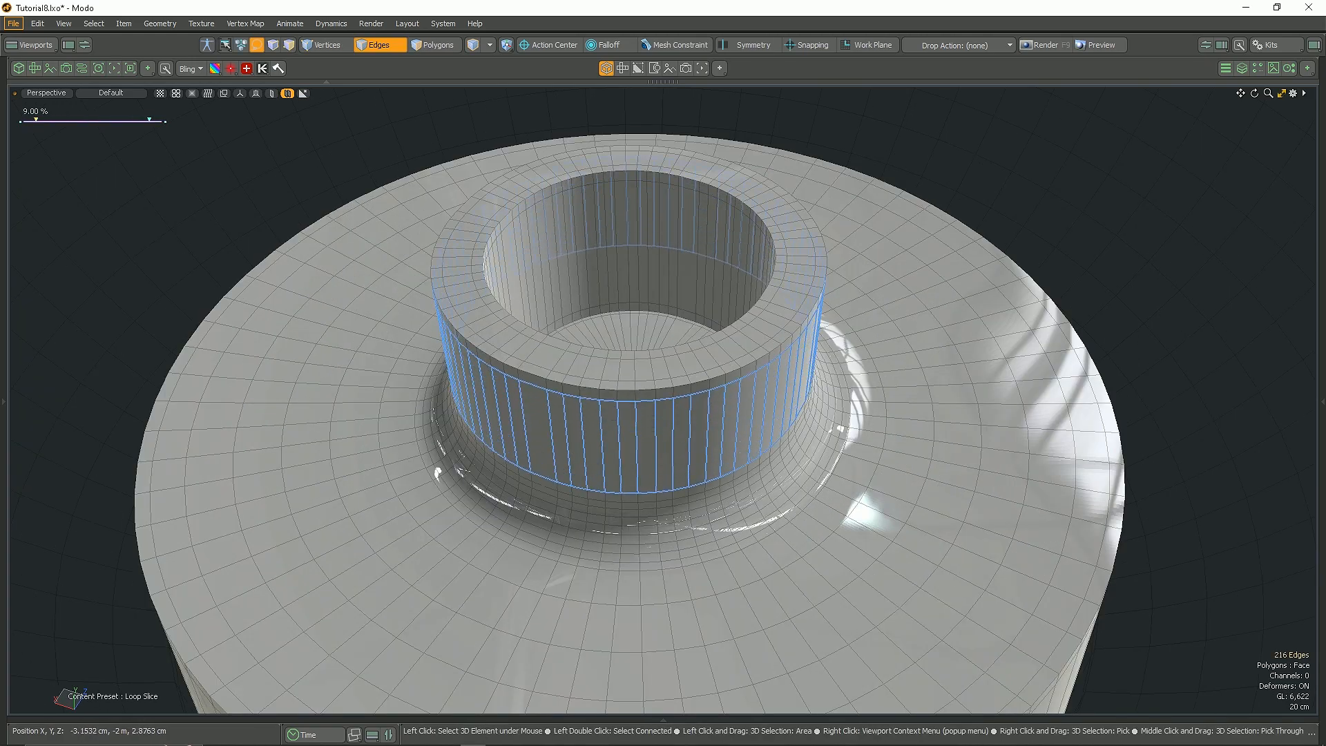
# Step: Turn on subdivision for the tube part and bring the rest of the filter housing back into view
pyautogui.press('q')
pyautogui.scroll(-5, 694, 359)
pyautogui.click(829, 553)
pyautogui.press('Tab')
pyautogui.keyDown('alt'); pyautogui.moveTo(808, 553); pyautogui.dragTo(798, 502); pyautogui.keyUp('alt')
pyautogui.scroll(-2, 802, 552)
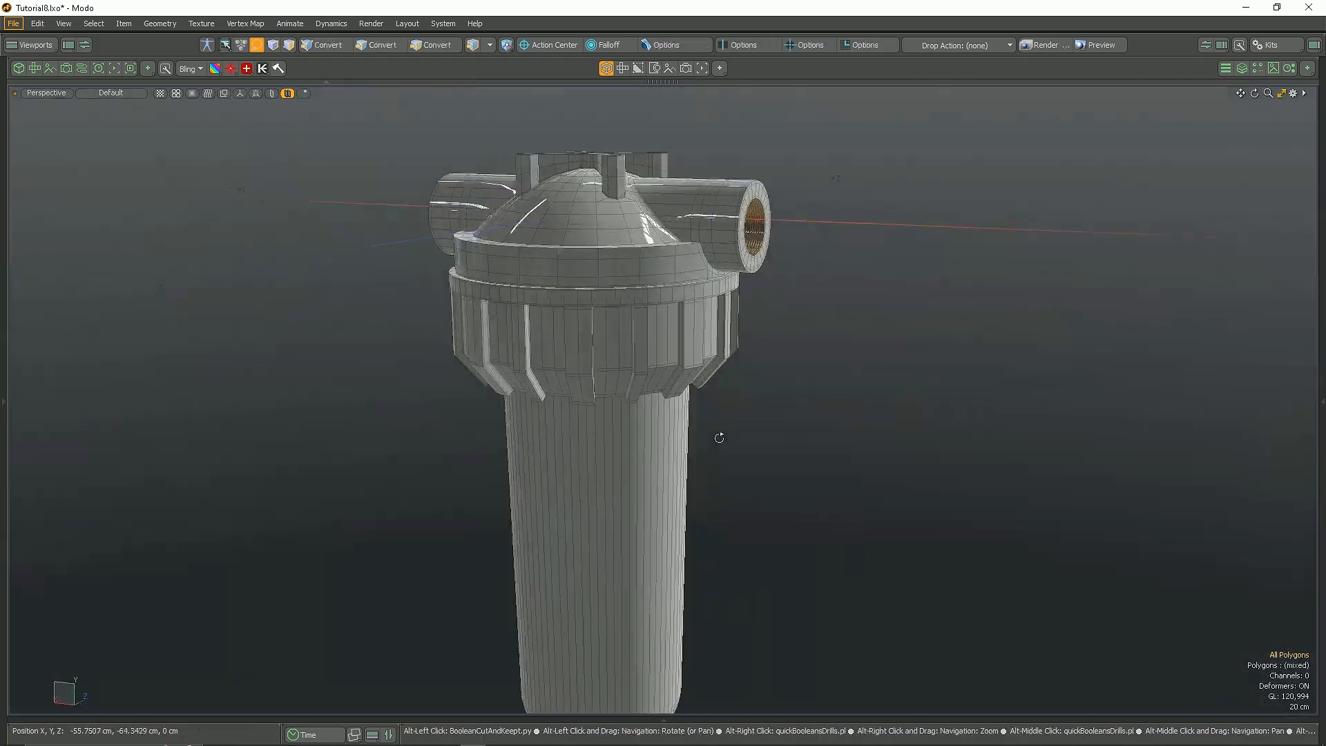
# Step: Add evenly spaced loop slices along the side wall of the small pin on the housing's dome
pyautogui.scroll(-3, 722, 439)
pyautogui.scroll(5, 702, 286)
pyautogui.keyDown('alt'); pyautogui.moveTo(702, 286); pyautogui.dragTo(476, 311); pyautogui.keyUp('alt')
pyautogui.scroll(-4, 477, 311)
pyautogui.scroll(8, 636, 280)
pyautogui.scroll(2, 643, 339)
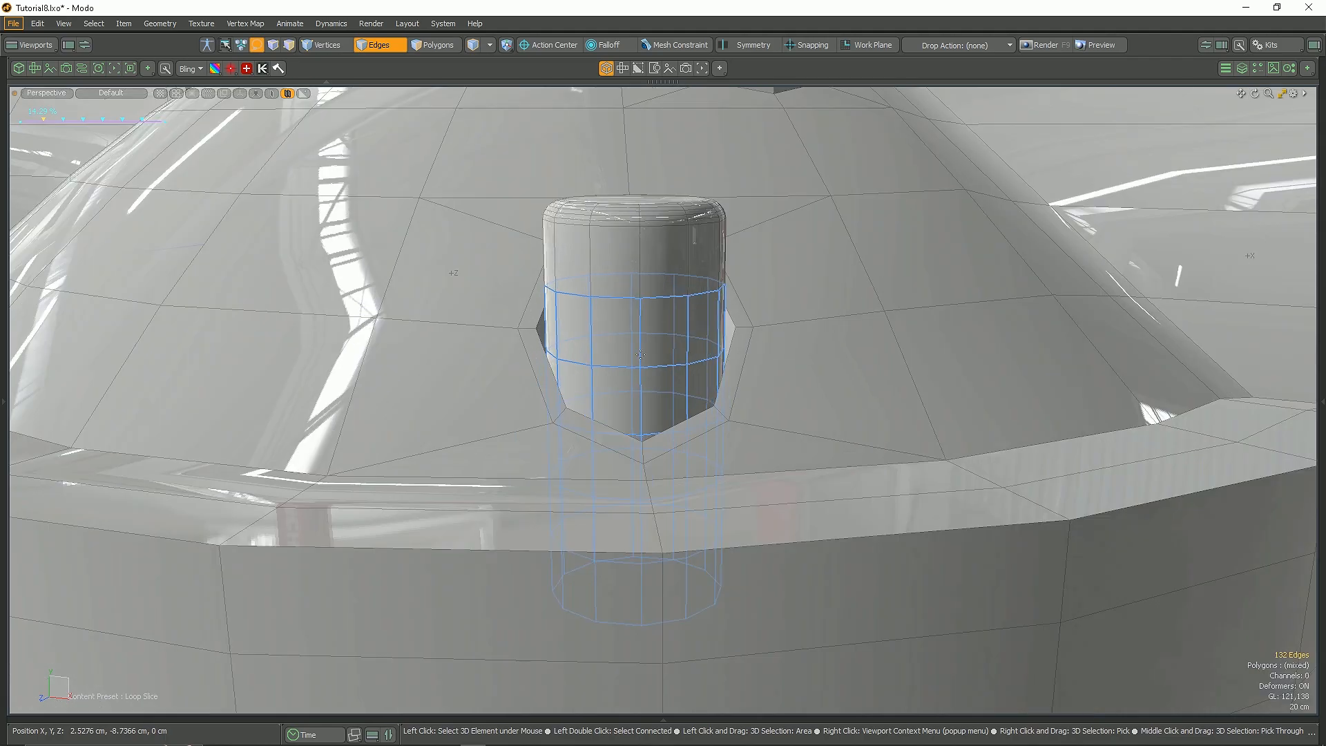
pyautogui.click(639, 259)
pyautogui.hotkey('alt', 'c')
pyautogui.click(666, 273)
pyautogui.keyDown('alt'); pyautogui.moveTo(684, 294); pyautogui.dragTo(587, 319); pyautogui.keyUp('alt')
pyautogui.scroll(-6, 631, 285)
pyautogui.scroll(-2, 653, 295)
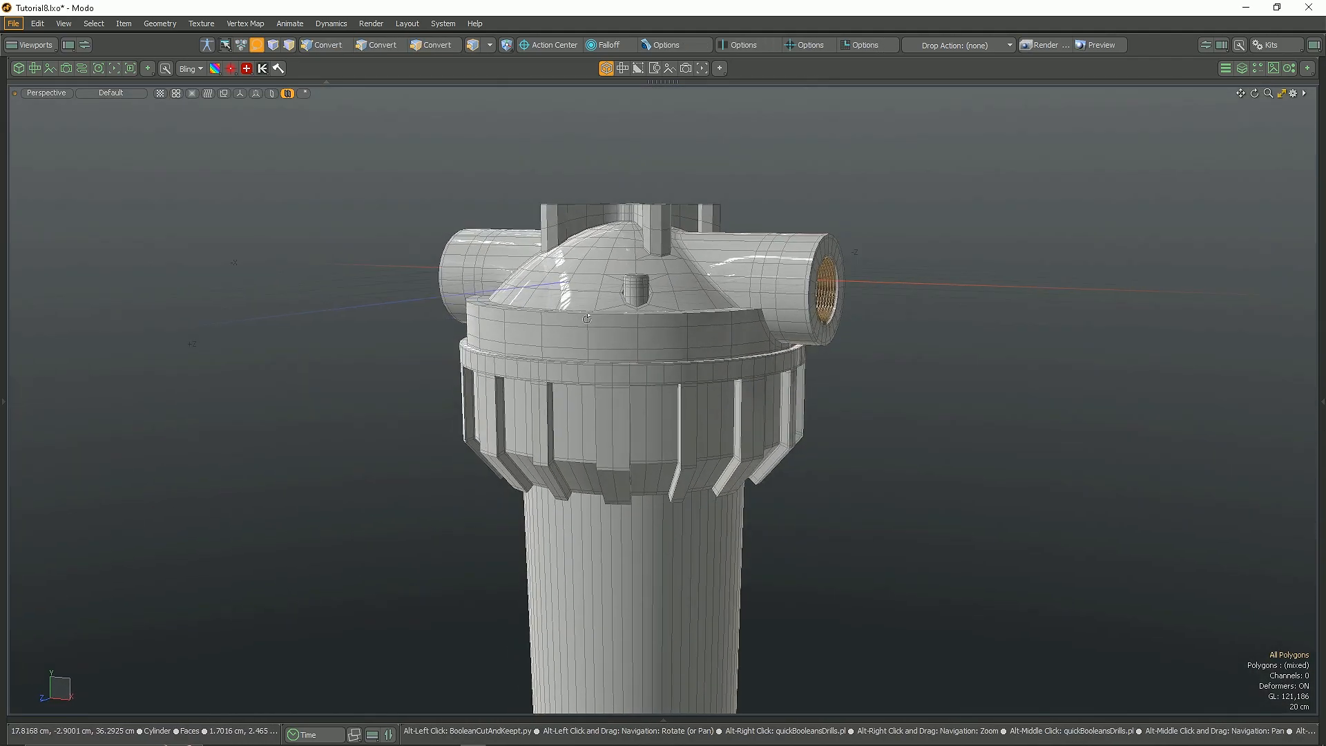
# Step: Assign the light blue plastic material to the cap, the ribbed collar and the small pin
pyautogui.scroll(5, 822, 291)
pyautogui.doubleClick(851, 242)
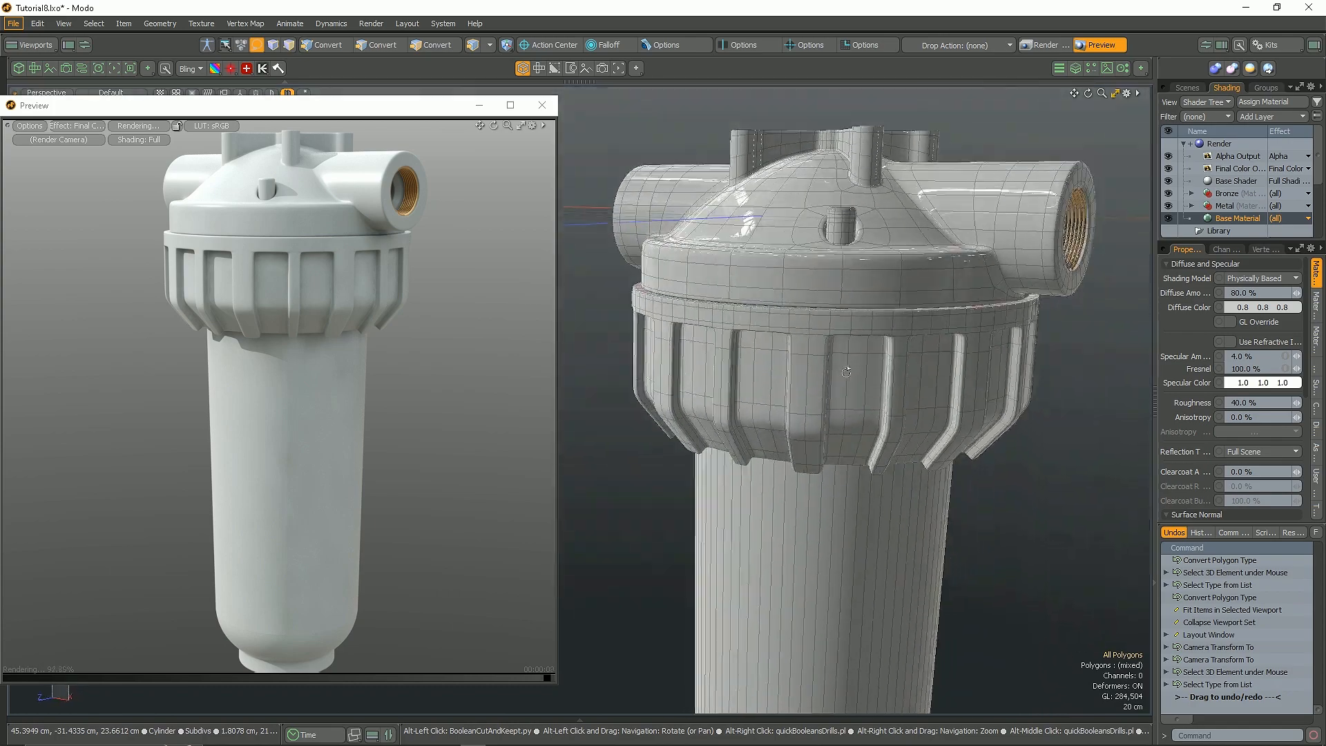
pyautogui.doubleClick(794, 207)
pyautogui.keyDown('shift'); pyautogui.doubleClick(852, 223); pyautogui.keyUp('shift')
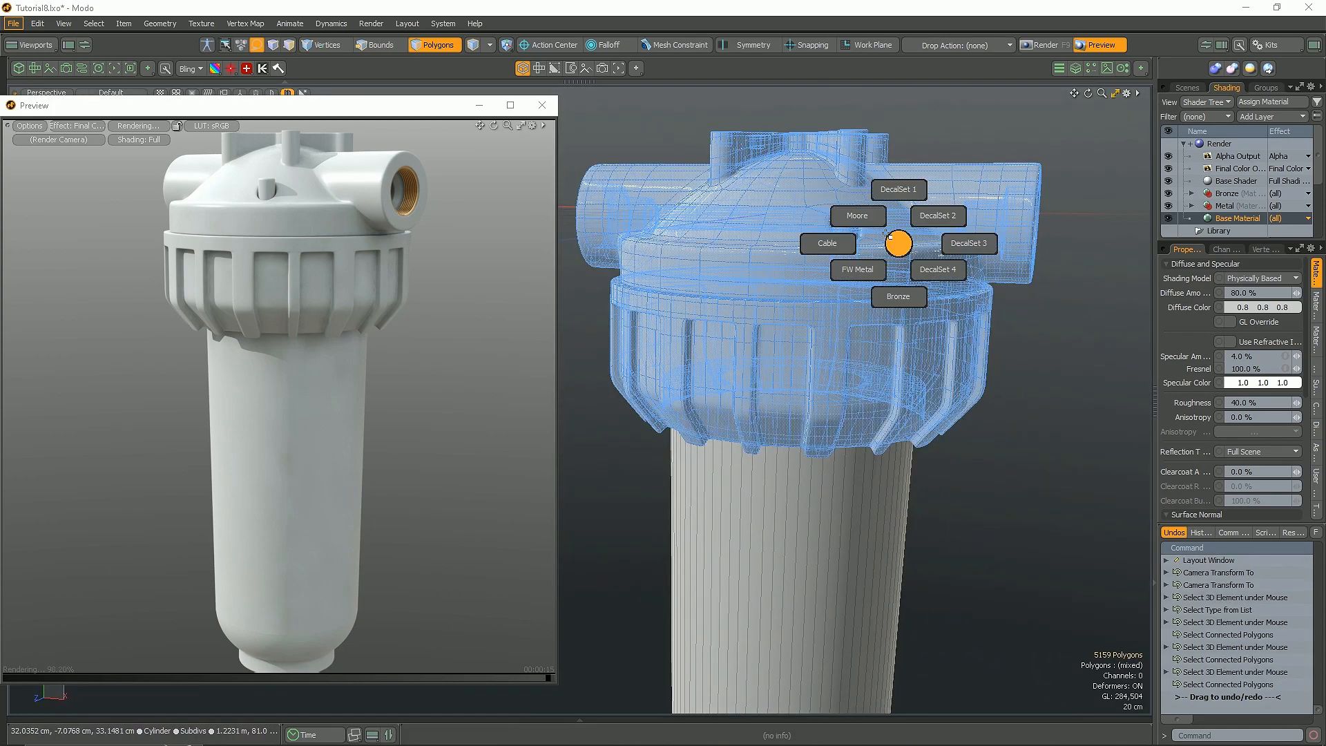
pyautogui.click(799, 242)
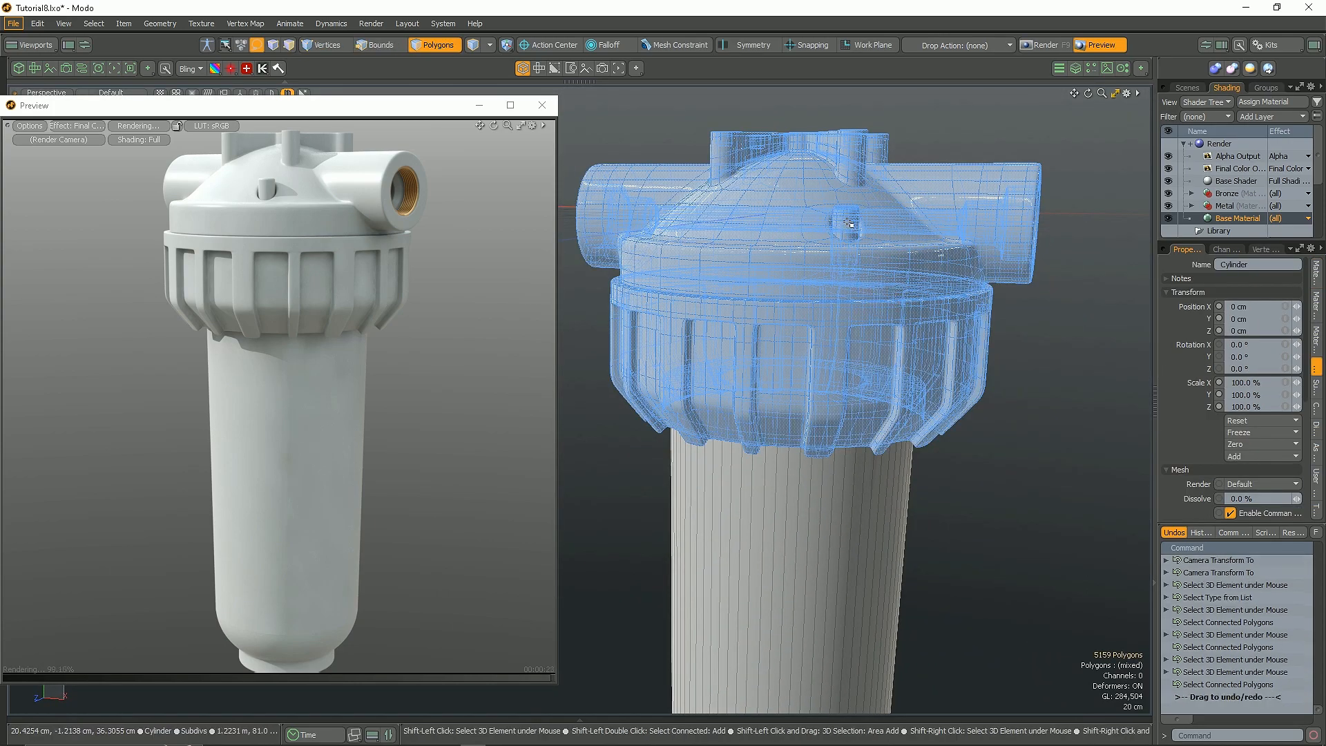
pyautogui.click(760, 223)
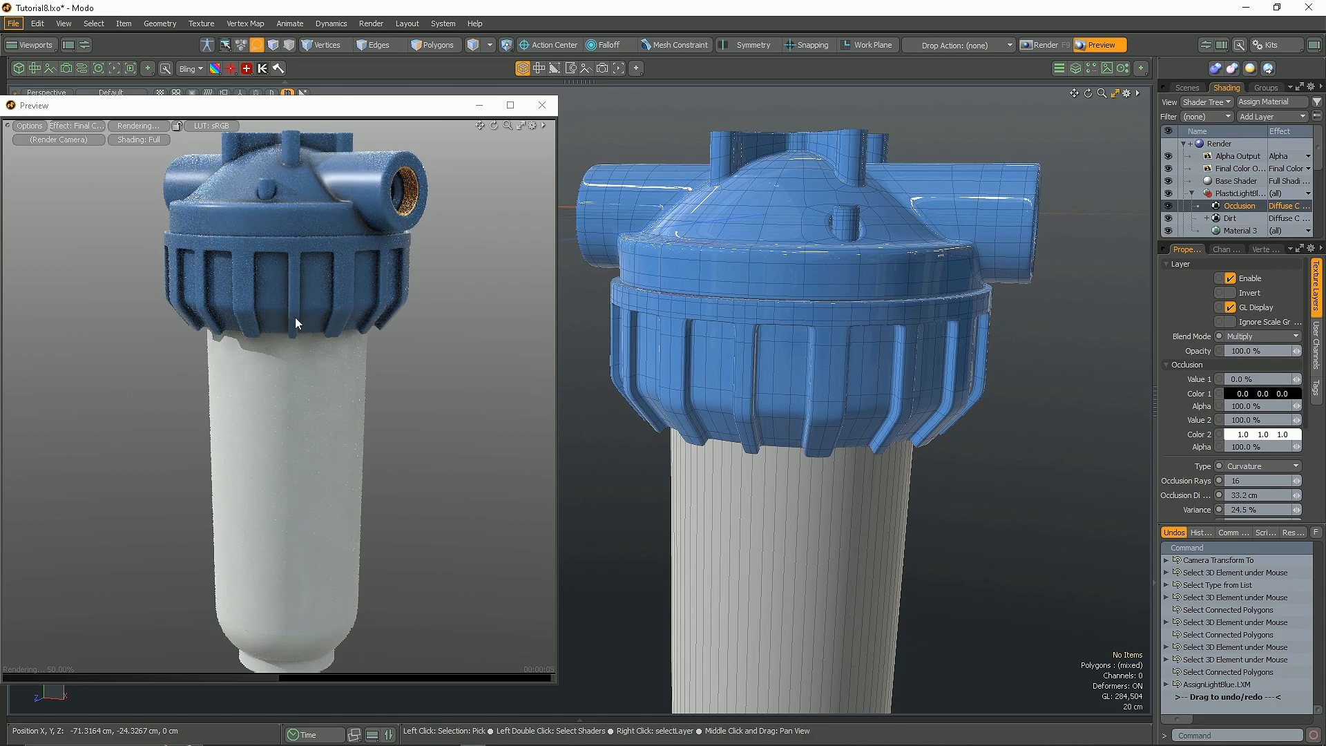
# Step: Assign the Glass material to the long rounded body
pyautogui.doubleClick(800, 538)
pyautogui.click(823, 514)
pyautogui.click(872, 486)
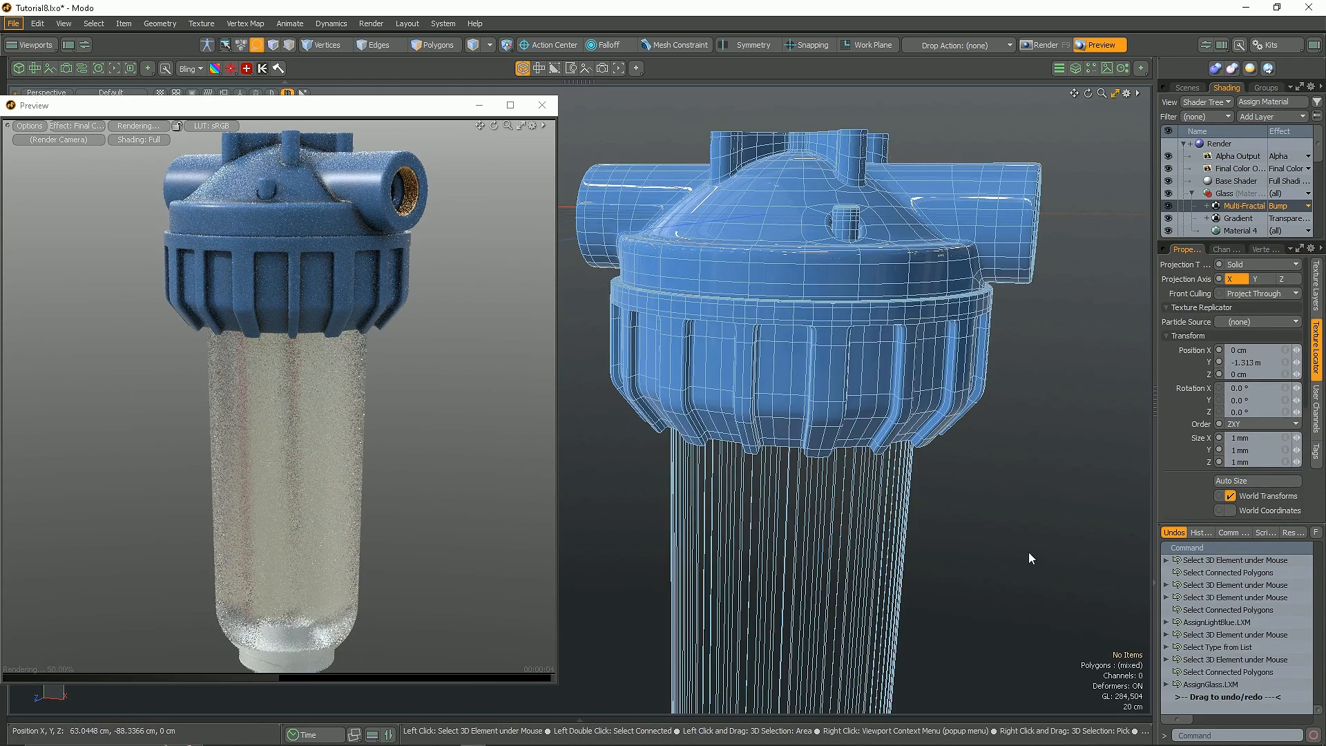
# Step: Reposition the preview window and review the shader tree's environments, the render settings and the available render presets
pyautogui.moveTo(377, 105); pyautogui.dragTo(727, 75)
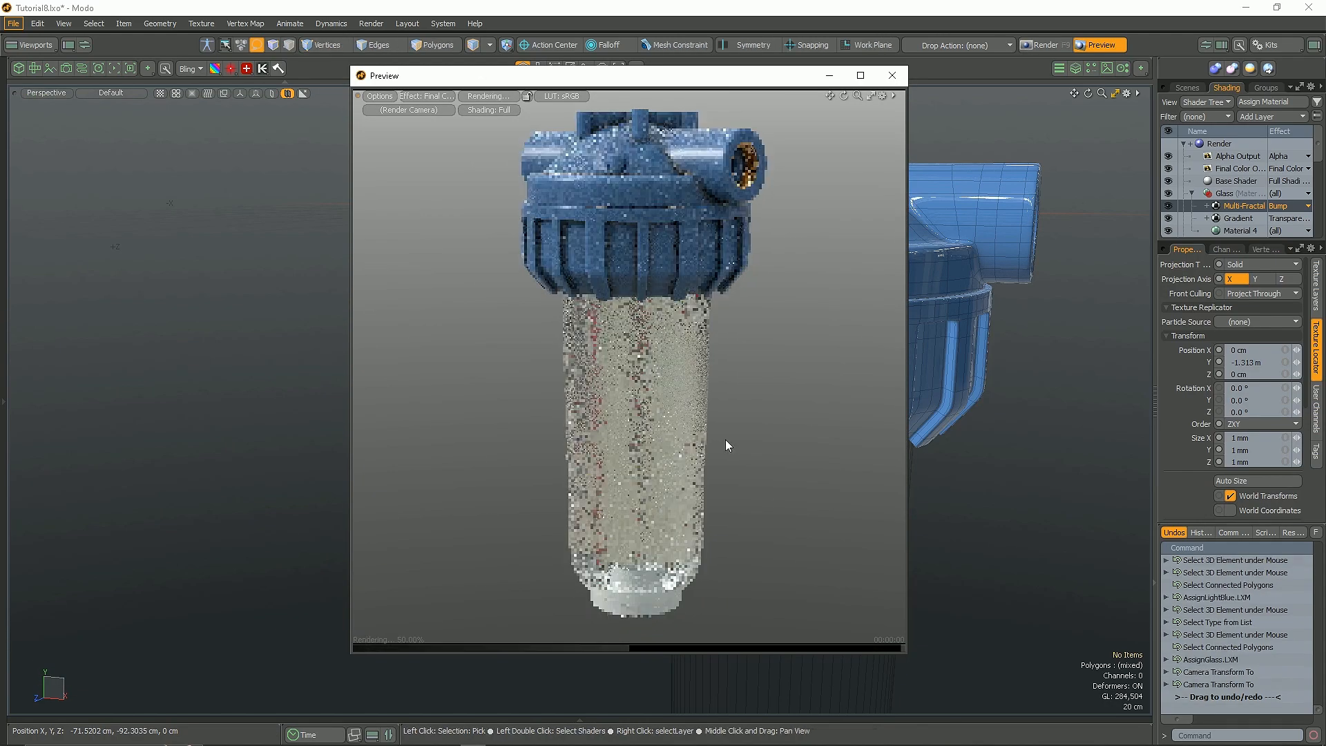
pyautogui.moveTo(1158, 254); pyautogui.dragTo(1121, 253)
pyautogui.scroll(-5, 1184, 206)
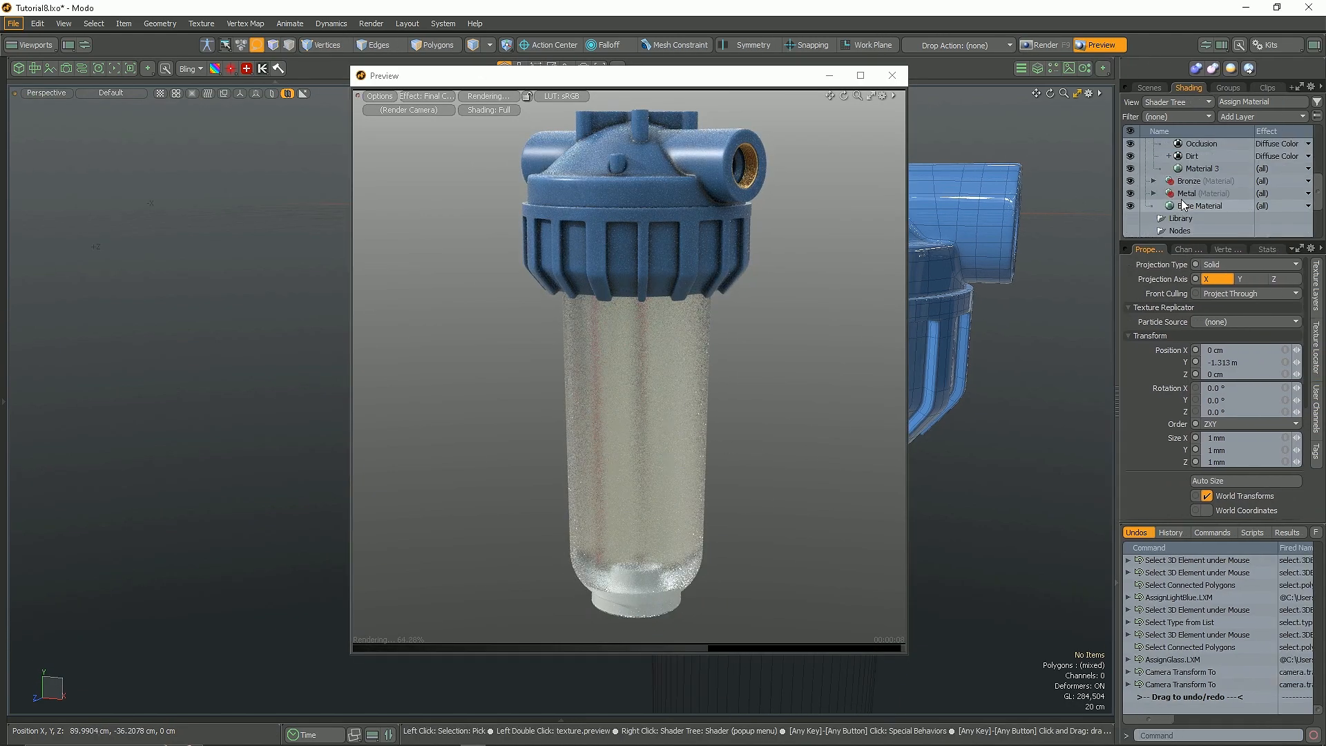
pyautogui.scroll(-3, 1252, 405)
pyautogui.scroll(3, 1252, 406)
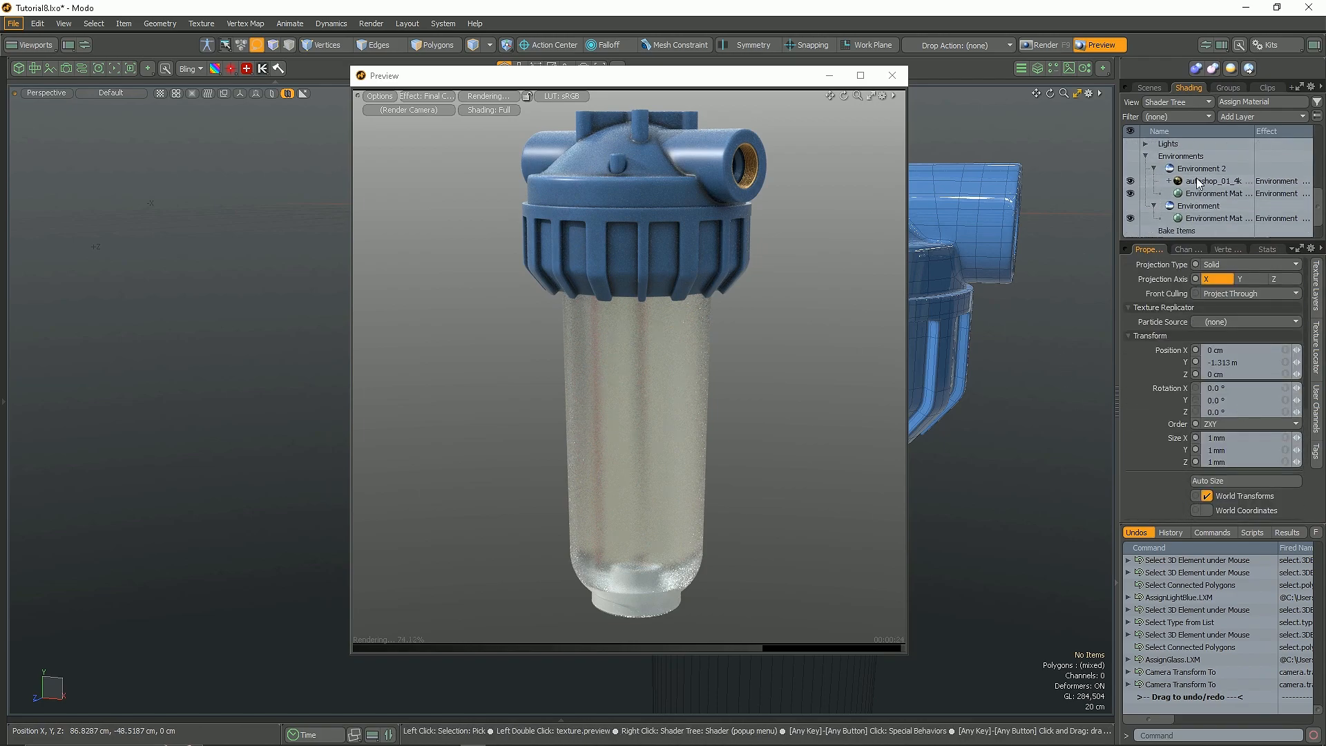
pyautogui.click(1202, 169)
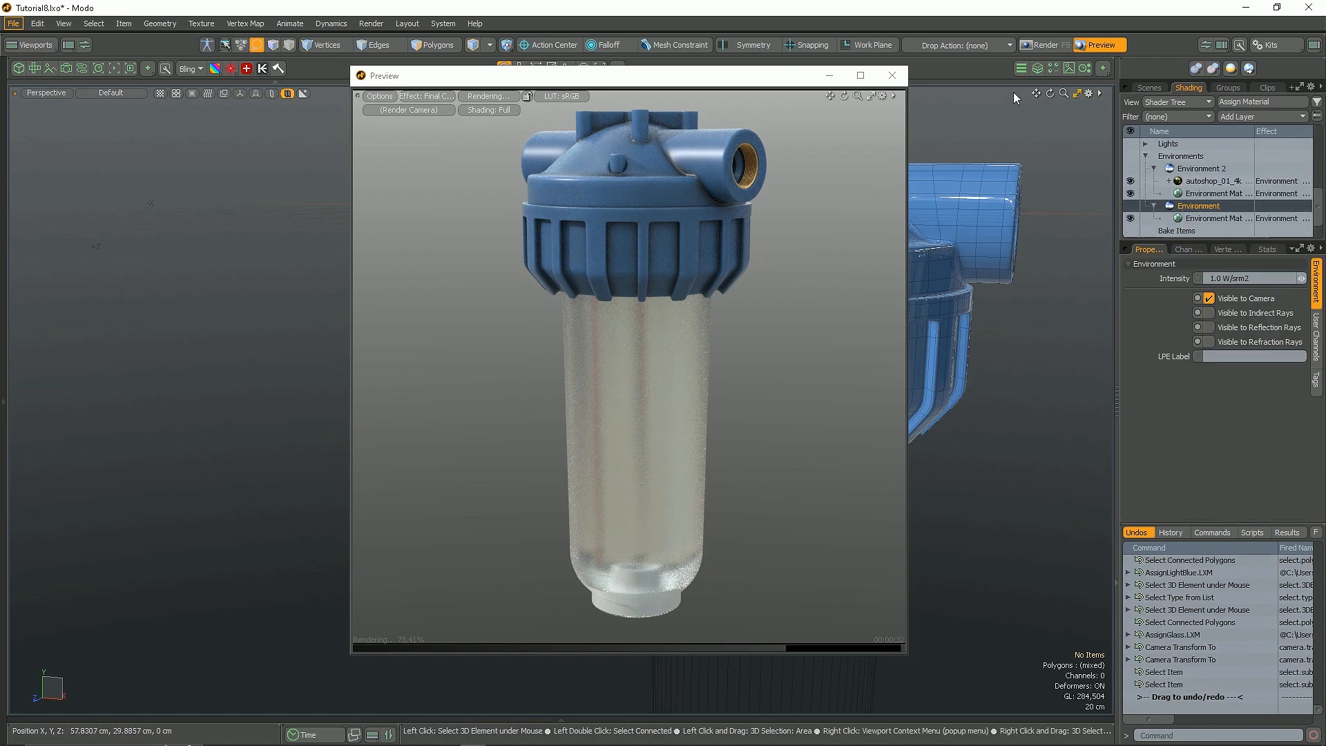
pyautogui.scroll(5, 1188, 180)
pyautogui.click(1181, 143)
pyautogui.click(1237, 283)
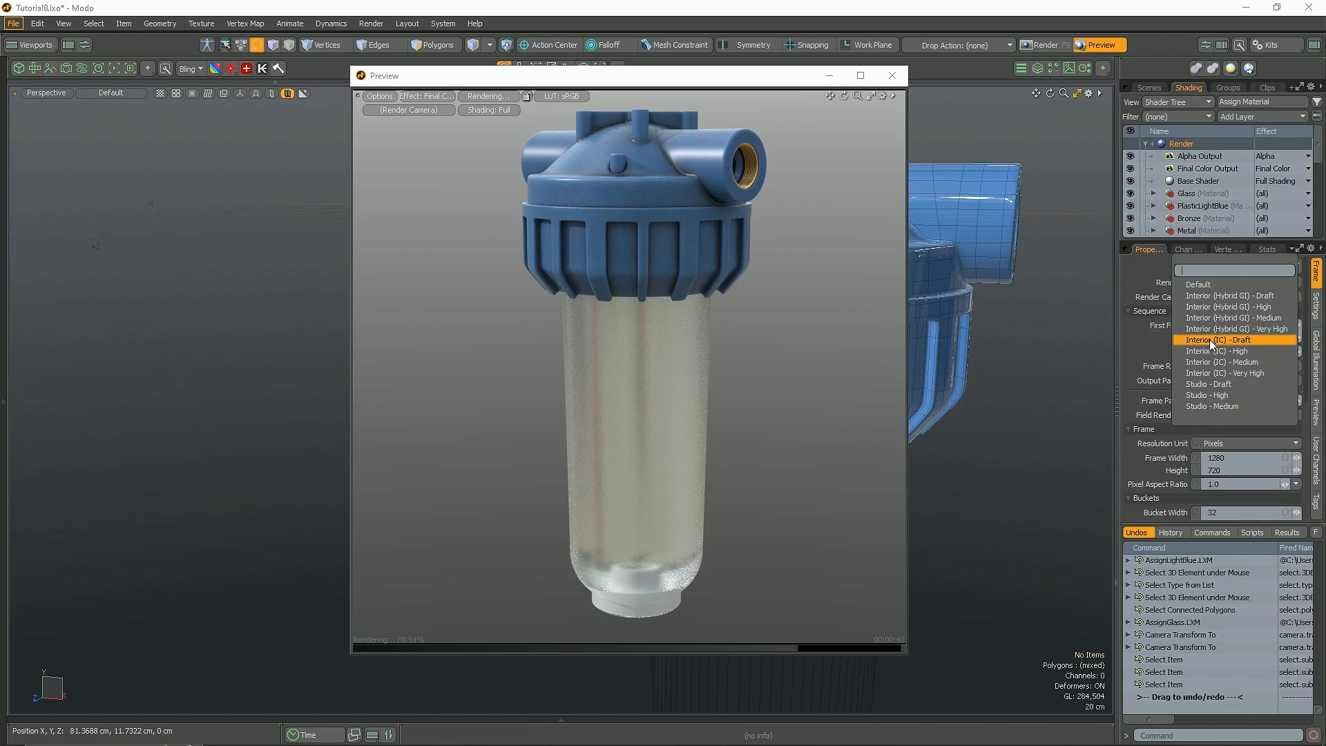
pyautogui.click(1117, 399)
pyautogui.scroll(-3, 1125, 409)
pyautogui.keyDown('alt'); pyautogui.moveTo(1126, 409); pyautogui.dragTo(1078, 399); pyautogui.keyUp('alt')
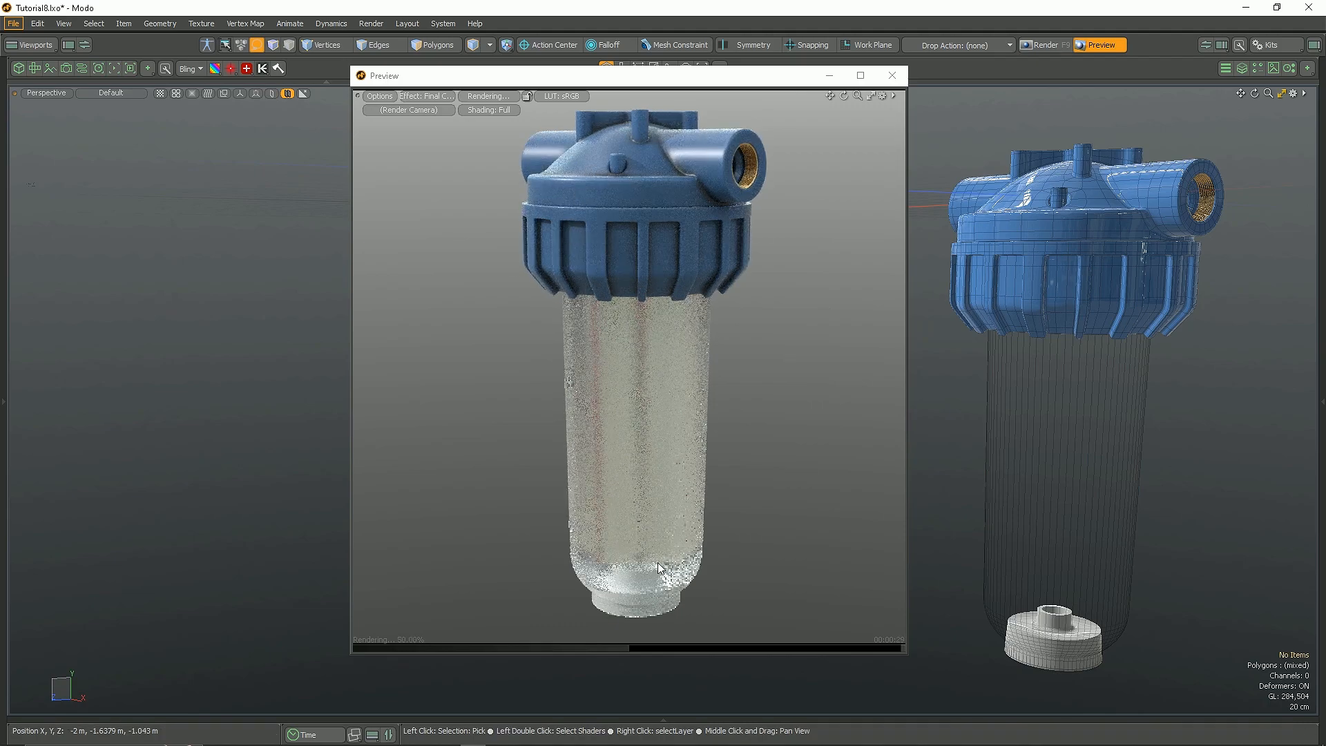
# Step: Save the scene and close the render preview
pyautogui.hotkey('ctrl', 's')
pyautogui.press('F8')
pyautogui.keyDown('alt'); pyautogui.moveTo(950, 287); pyautogui.dragTo(982, 333); pyautogui.keyUp('alt')
pyautogui.press('a')
pyautogui.scroll(6, 708, 339)
pyautogui.scroll(-5, 708, 339)
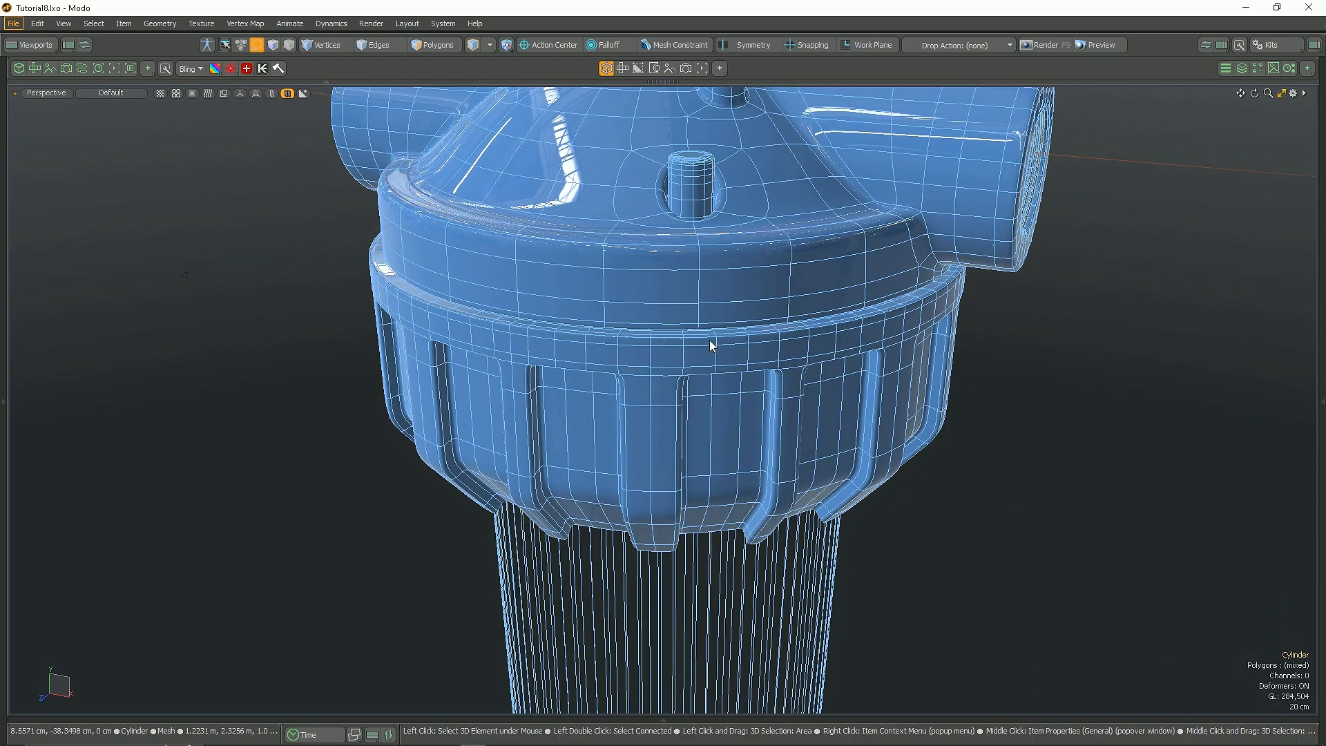
# Step: Turn off subdivision and nudge the whole ribbed collar along the vertical axis
pyautogui.press('3')
pyautogui.press('5')
pyautogui.press('Tab')
pyautogui.press('3')
pyautogui.doubleClick(687, 364)
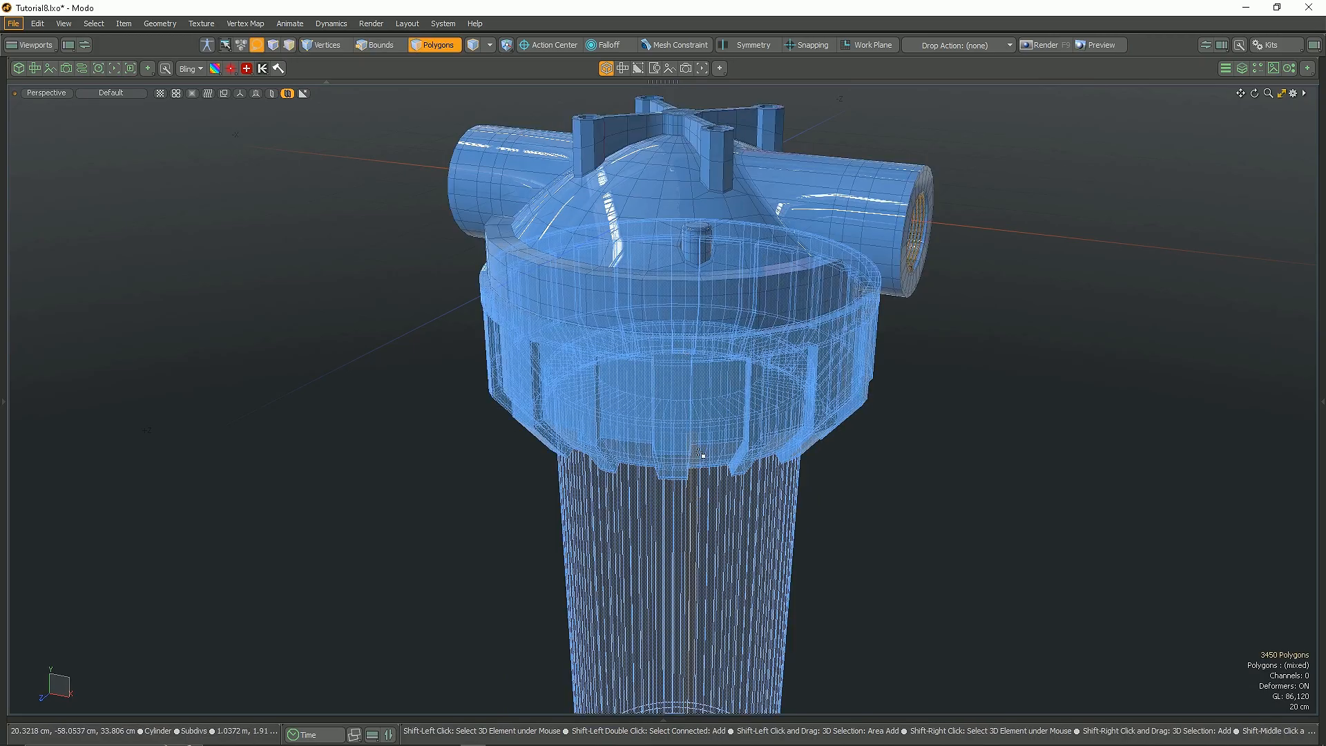
pyautogui.keyDown('alt'); pyautogui.moveTo(687, 364); pyautogui.dragTo(673, 264); pyautogui.keyUp('alt')
pyautogui.scroll(4, 674, 263)
pyautogui.scroll(-6, 702, 298)
pyautogui.press('w')
pyautogui.scroll(3, 701, 429)
pyautogui.moveTo(684, 422); pyautogui.dragTo(682, 412)
# Step: Select the narrow polygon loops around the cap's lower edge and extrude them slightly into a thin ring
pyautogui.scroll(5, 676, 149)
pyautogui.keyDown('alt'); pyautogui.moveTo(680, 152); pyautogui.dragTo(650, 257); pyautogui.keyUp('alt')
pyautogui.scroll(2, 693, 247)
pyautogui.press('Escape')
pyautogui.click(652, 259)
pyautogui.keyDown('shift'); pyautogui.click(631, 243); pyautogui.keyUp('shift')
pyautogui.press('l')
pyautogui.keyDown('shift'); pyautogui.click(660, 311); pyautogui.keyUp('shift')
pyautogui.keyDown('alt'); pyautogui.moveTo(1049, 240); pyautogui.dragTo(946, 138); pyautogui.keyUp('alt')
pyautogui.keyDown('alt'); pyautogui.moveTo(898, 235); pyautogui.dragTo(870, 286); pyautogui.keyUp('alt')
pyautogui.moveTo(1023, 114); pyautogui.dragTo(1024, 107)
pyautogui.keyDown('alt'); pyautogui.moveTo(884, 263); pyautogui.dragTo(801, 142); pyautogui.keyUp('alt')
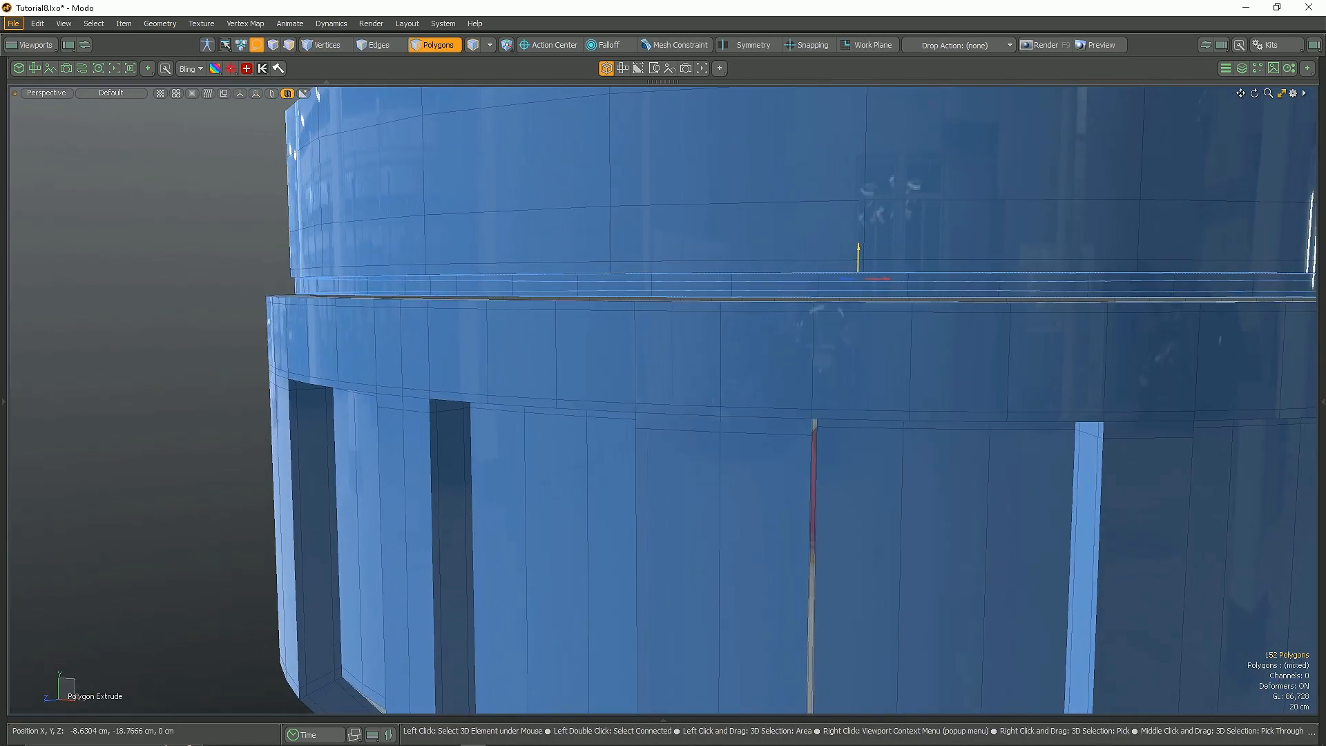
# Step: Fit the thin ring into the gap between cap and collar and turn on its subdivision
pyautogui.scroll(3, 794, 297)
pyautogui.keyDown('alt'); pyautogui.moveTo(795, 297); pyautogui.dragTo(753, 326); pyautogui.keyUp('alt')
pyautogui.press('Tab')
pyautogui.press('Tab')
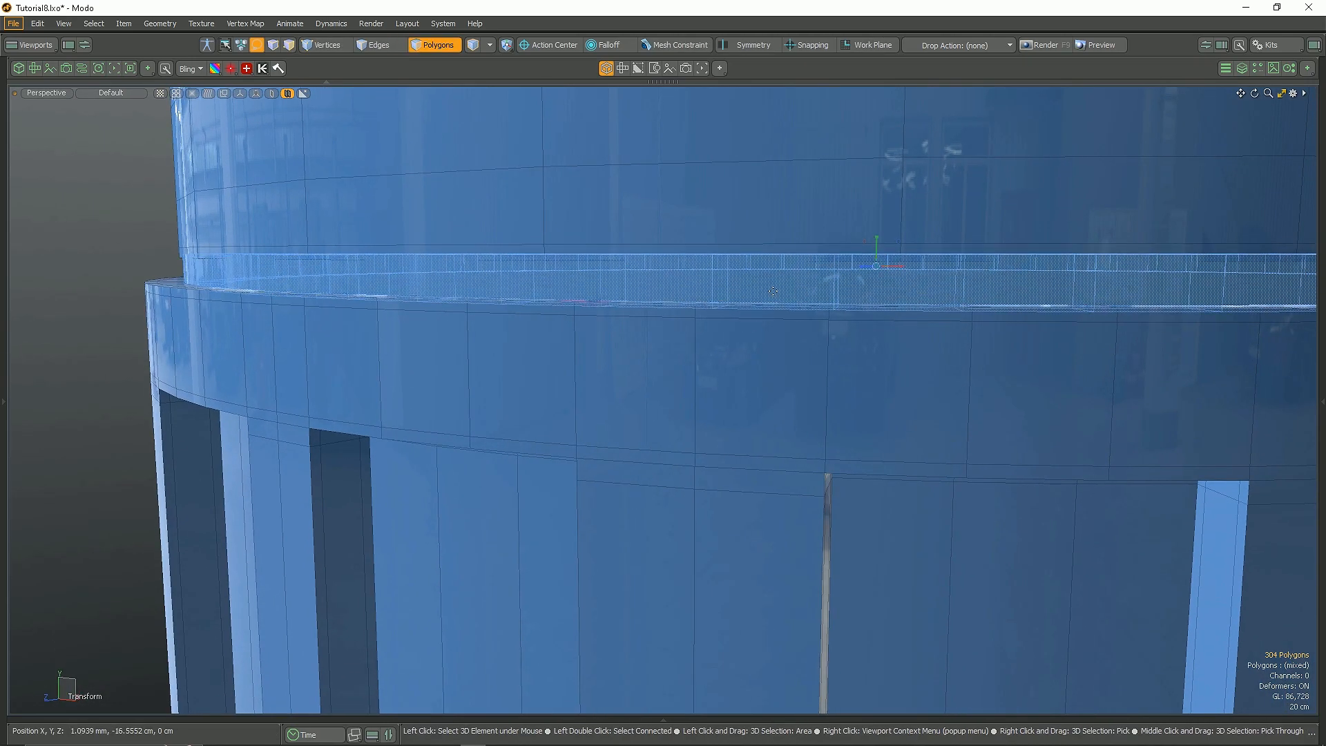
pyautogui.press('Tab')
# Step: Clear the selection and check the entire subdivided housing in the render preview
pyautogui.scroll(-6, 768, 291)
pyautogui.scroll(3, 726, 315)
pyautogui.scroll(-3, 681, 331)
pyautogui.scroll(-5, 772, 314)
pyautogui.scroll(5, 773, 314)
pyautogui.press('Escape')
pyautogui.moveTo(776, 339)
pyautogui.keyDown('alt'); pyautogui.mouseDown()
pyautogui.moveTo(822, 320)
pyautogui.moveTo(752, 334)
pyautogui.mouseUp(); pyautogui.keyUp('alt')
pyautogui.doubleClick(752, 334)
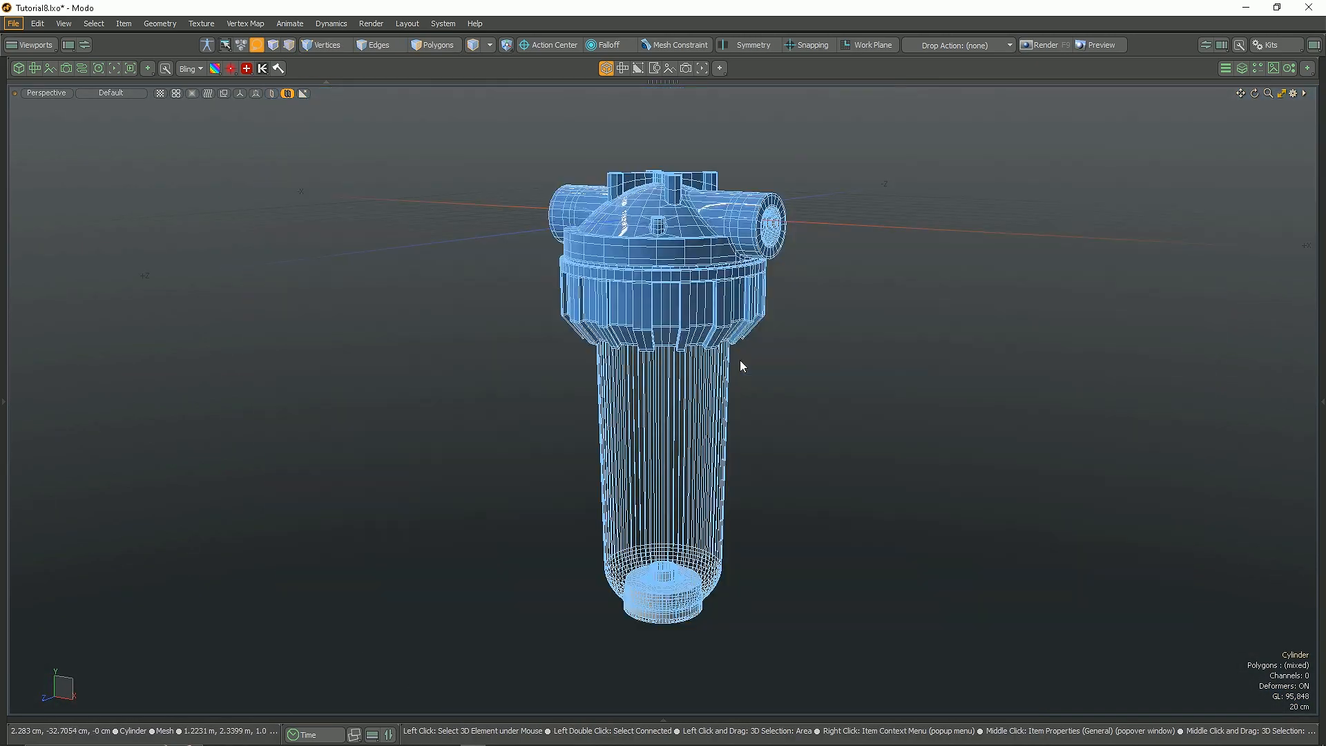
pyautogui.scroll(5, 771, 380)
pyautogui.keyDown('alt'); pyautogui.moveTo(771, 379); pyautogui.dragTo(1042, 417); pyautogui.keyUp('alt')
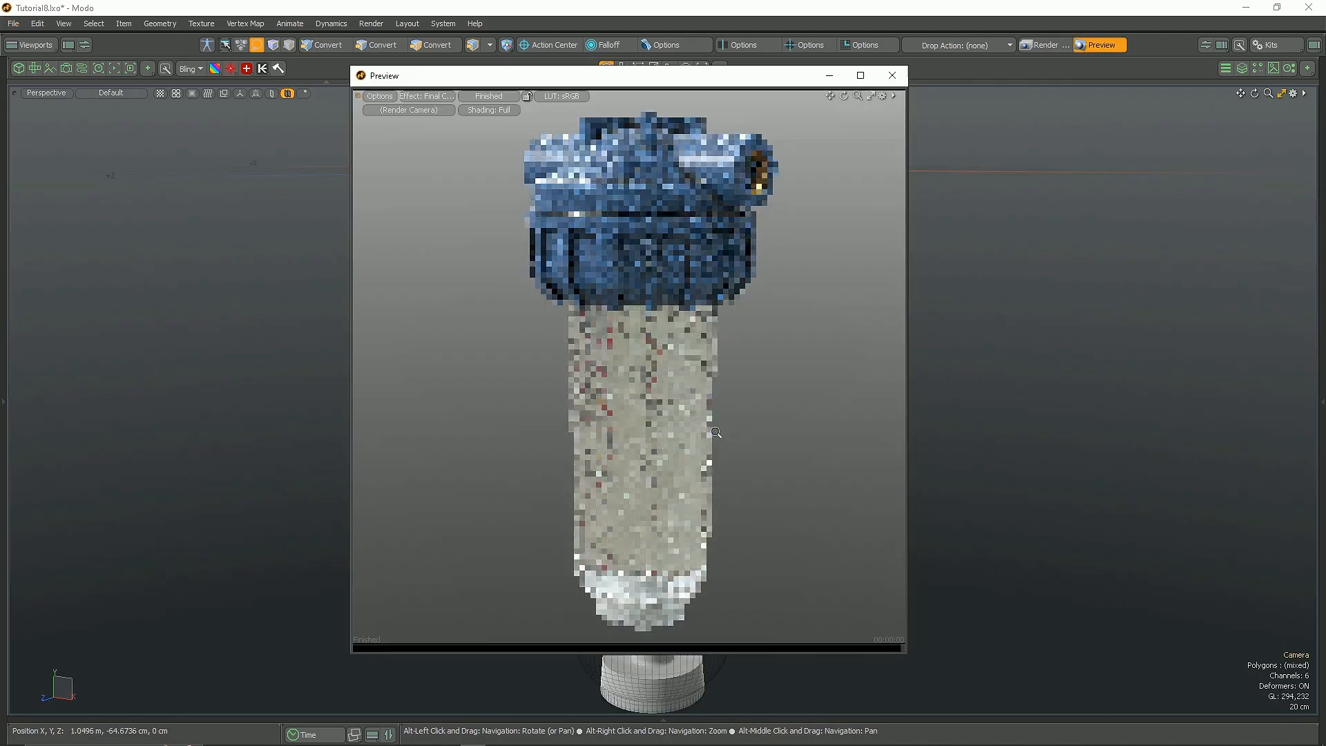
pyautogui.moveTo(734, 81); pyautogui.dragTo(746, 101)
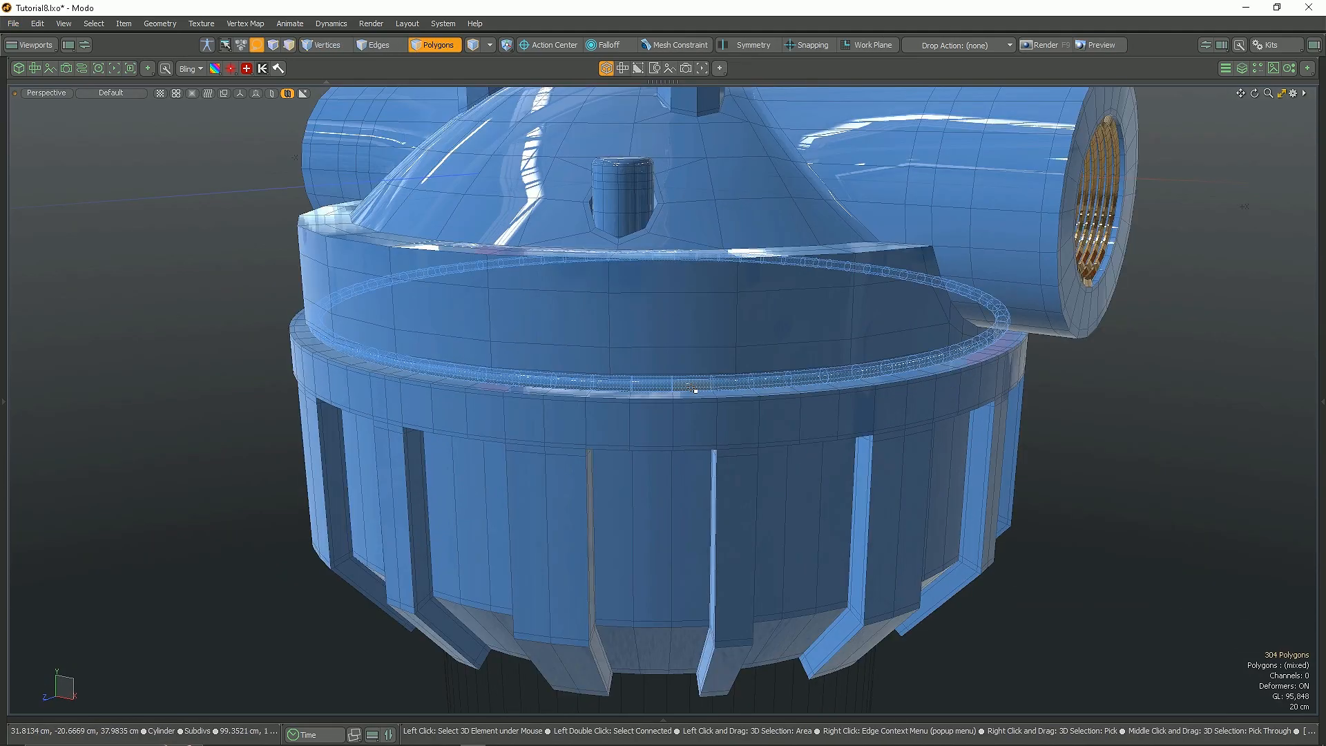
# Step: Deselect the ring and turn subdivision back on for the housing
pyautogui.keyDown('alt'); pyautogui.moveTo(693, 389); pyautogui.dragTo(775, 378); pyautogui.keyUp('alt')
pyautogui.click(1132, 469)
pyautogui.press('Tab')
pyautogui.press('Tab')
pyautogui.press('Tab')
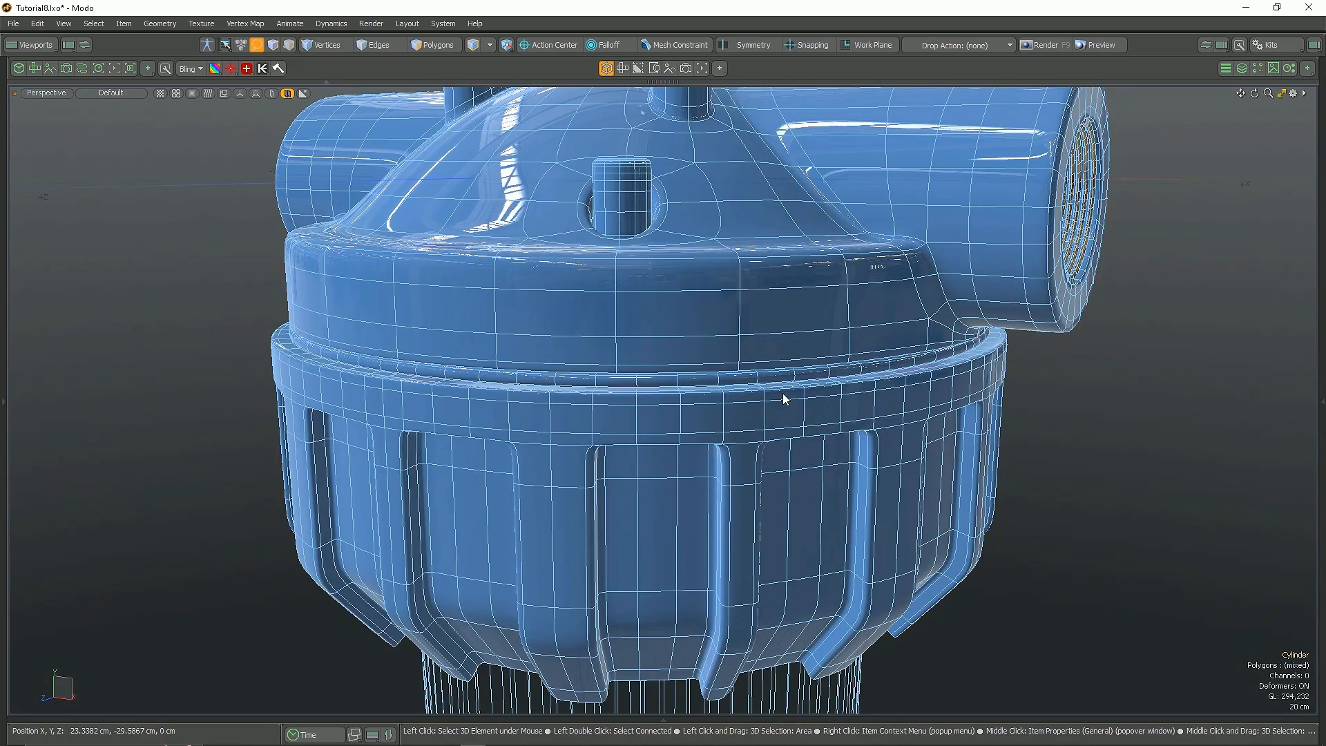
# Step: Assign the PlasticDark material to the thin ring between cap and collar
pyautogui.doubleClick(748, 378)
pyautogui.press('m')
pyautogui.click(682, 290)
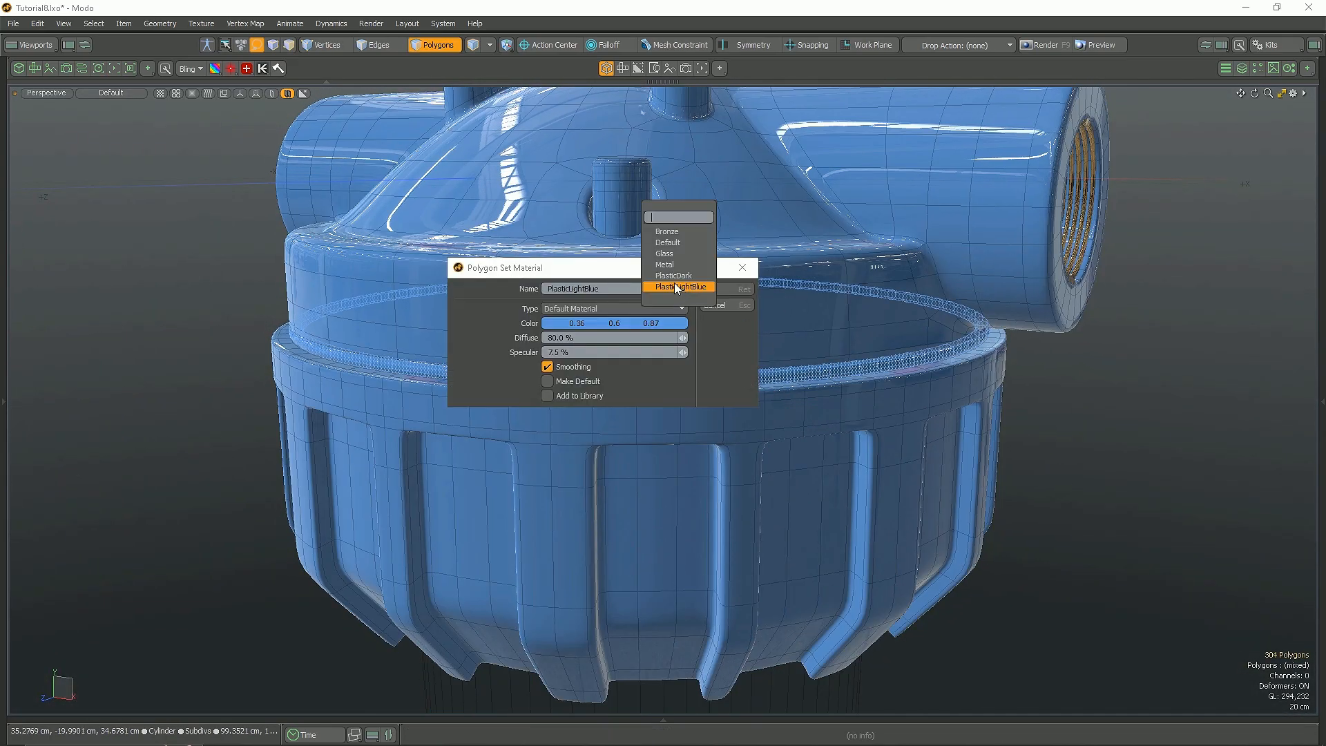
pyautogui.click(731, 289)
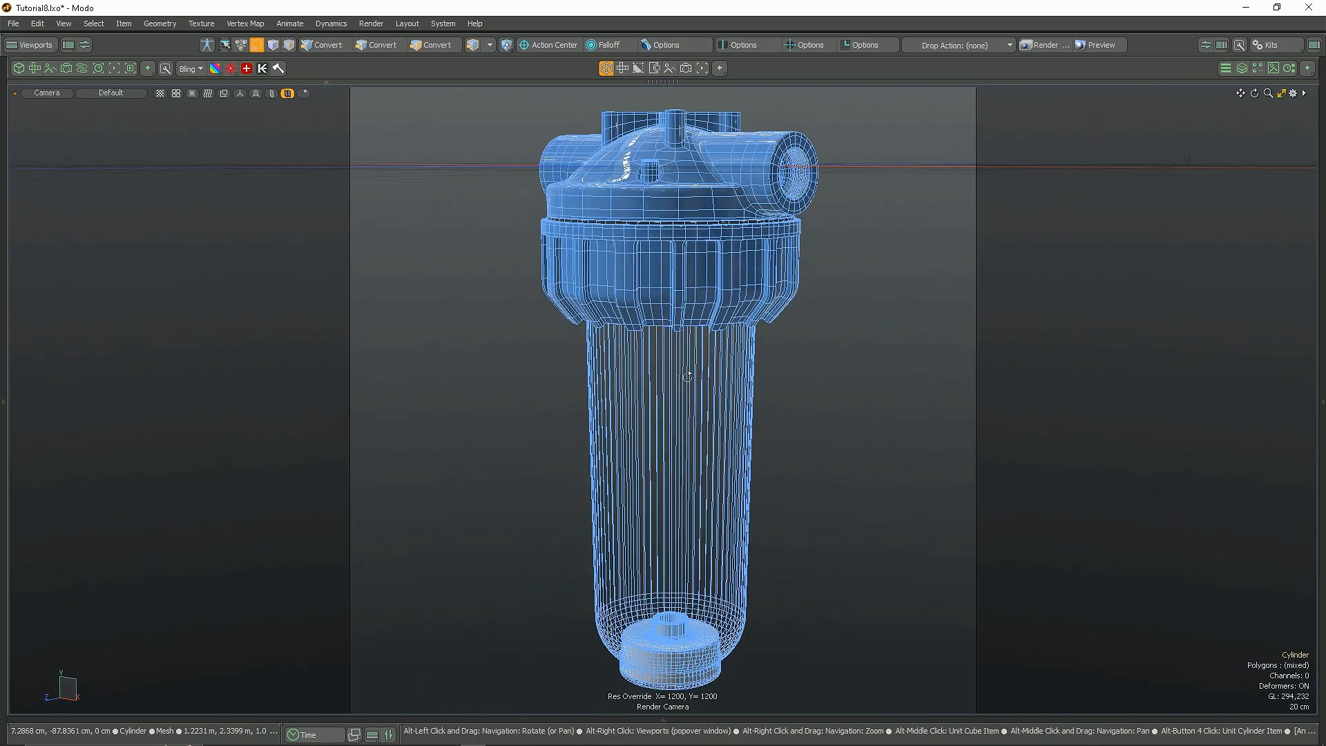
pyautogui.moveTo(688, 378)
pyautogui.keyDown('alt'); pyautogui.mouseDown()
pyautogui.moveTo(699, 397)
pyautogui.moveTo(693, 382)
pyautogui.mouseUp(); pyautogui.keyUp('alt')
pyautogui.press('Tab')
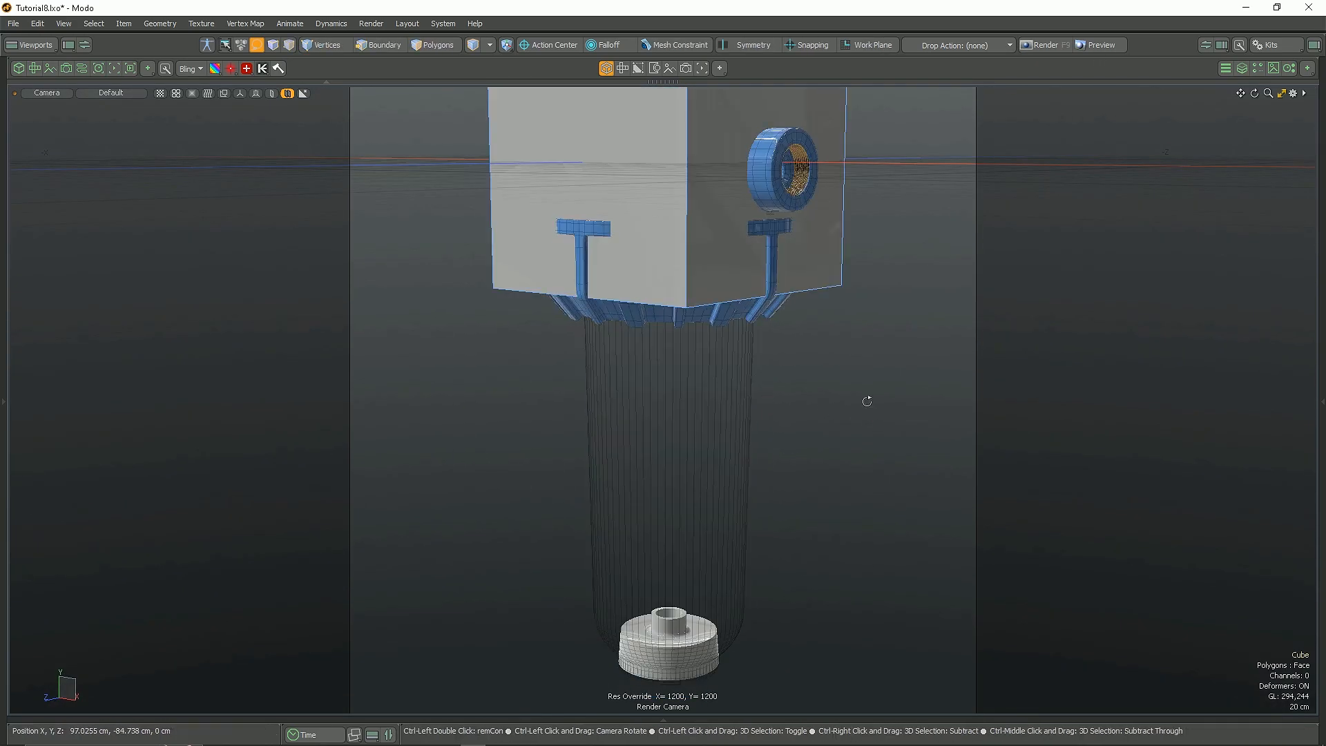
pyautogui.press('Tab')
# Step: Open the render preview beside the model and inspect the housing with its assigned materials
pyautogui.click(1110, 44)
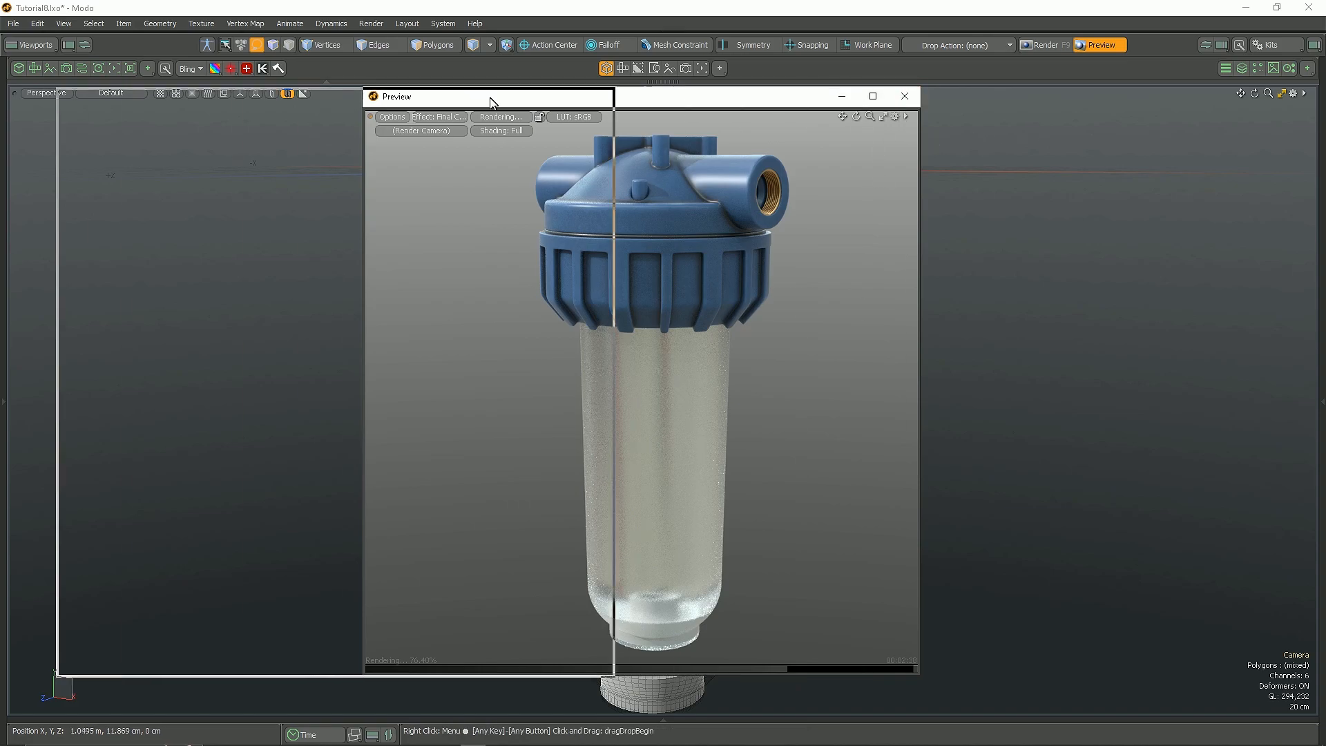
pyautogui.moveTo(520, 102); pyautogui.dragTo(168, 107)
pyautogui.keyDown('alt'); pyautogui.moveTo(988, 290); pyautogui.dragTo(988, 221); pyautogui.keyUp('alt')
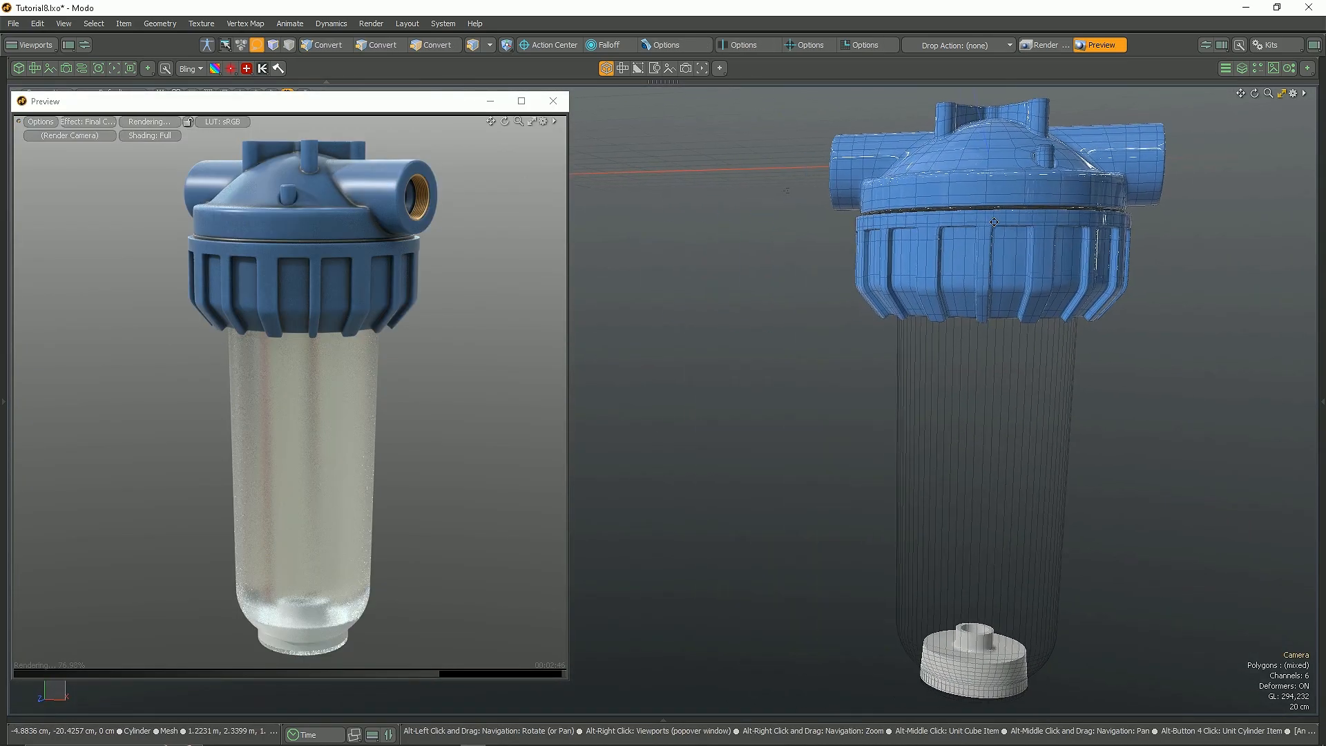